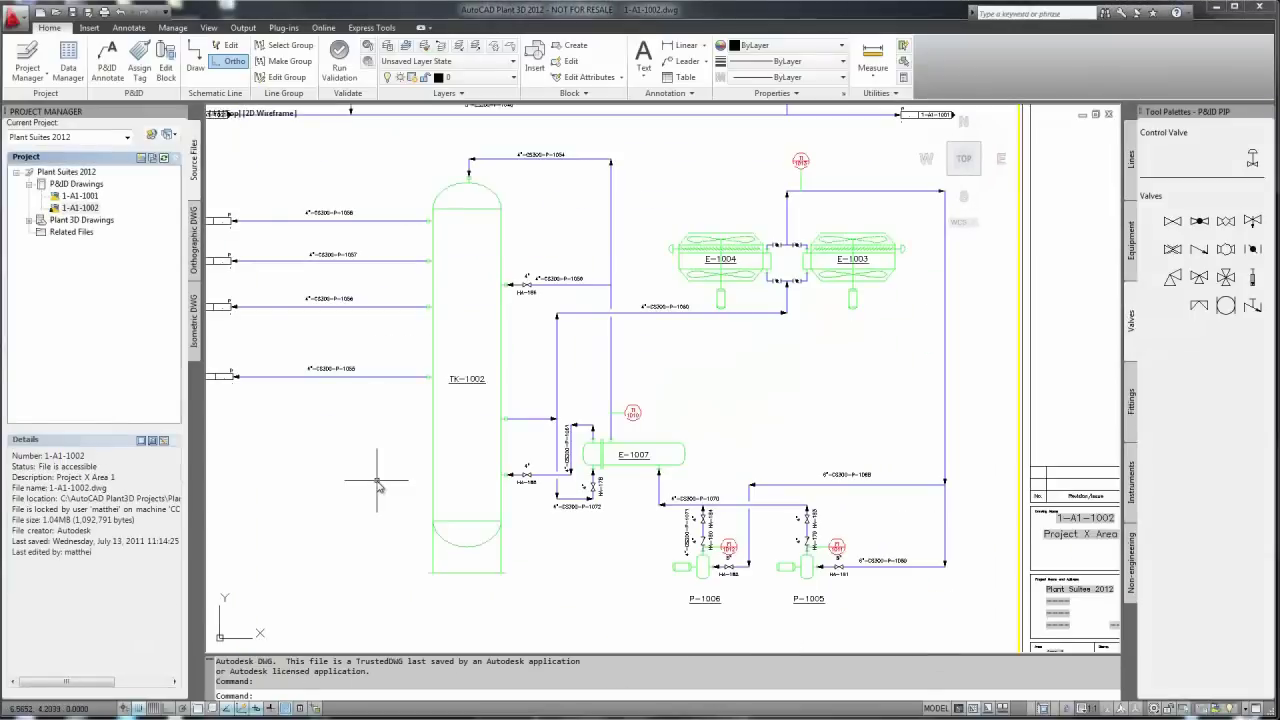
Place a horizontal centrifugal pump on the lower left of vessel TK-1002, tag it P-1001 and put the equipment tag below it
scroll(565, 455, "up", 3)
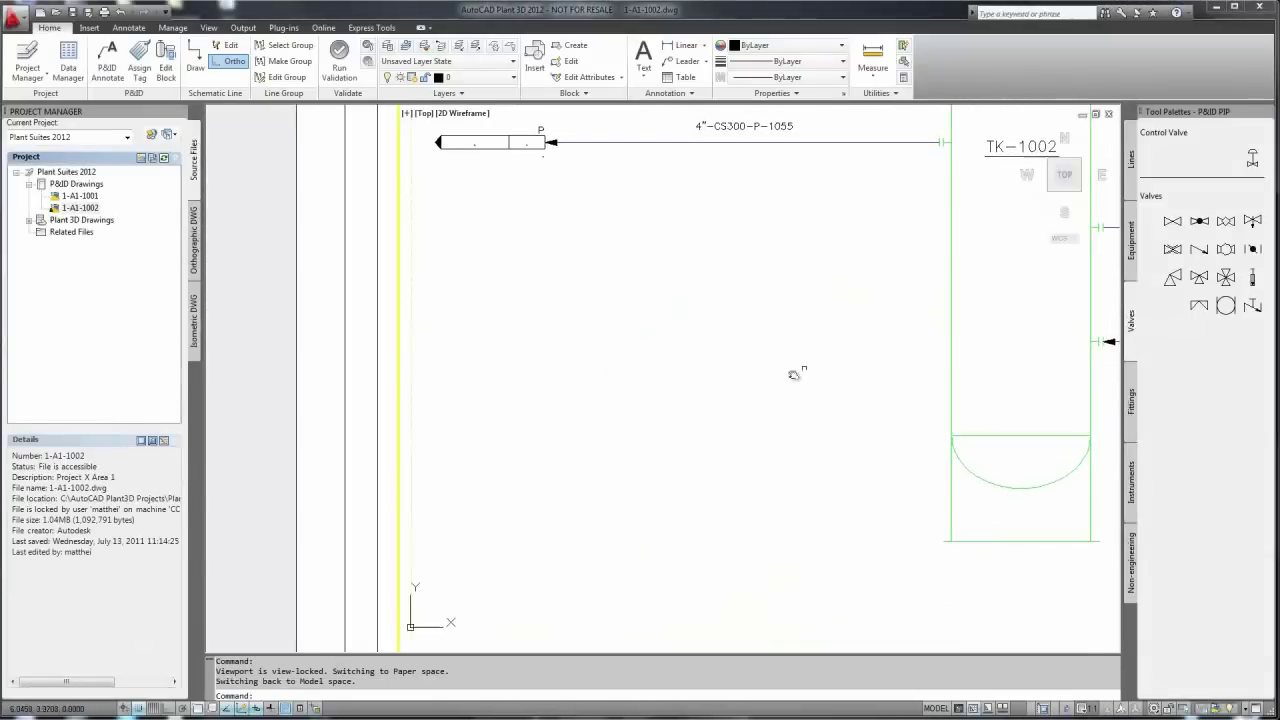
left_click(1131, 243)
left_click(1172, 158)
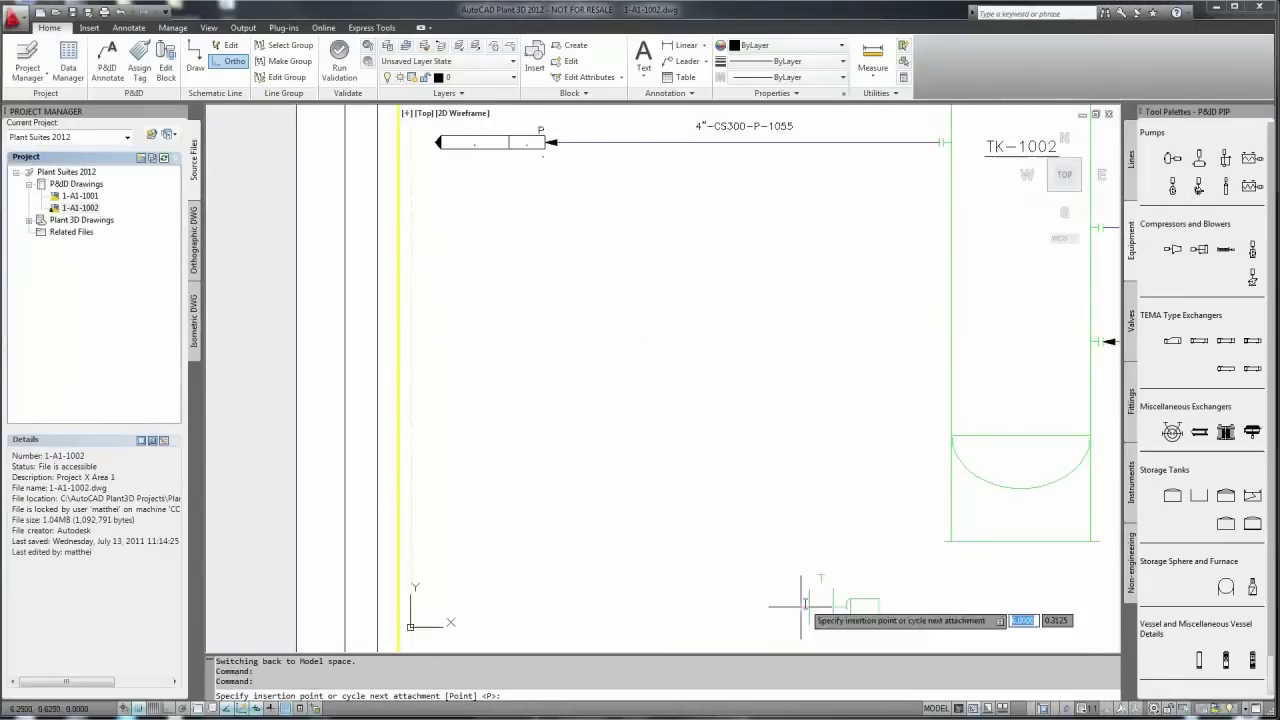
left_click(770, 514)
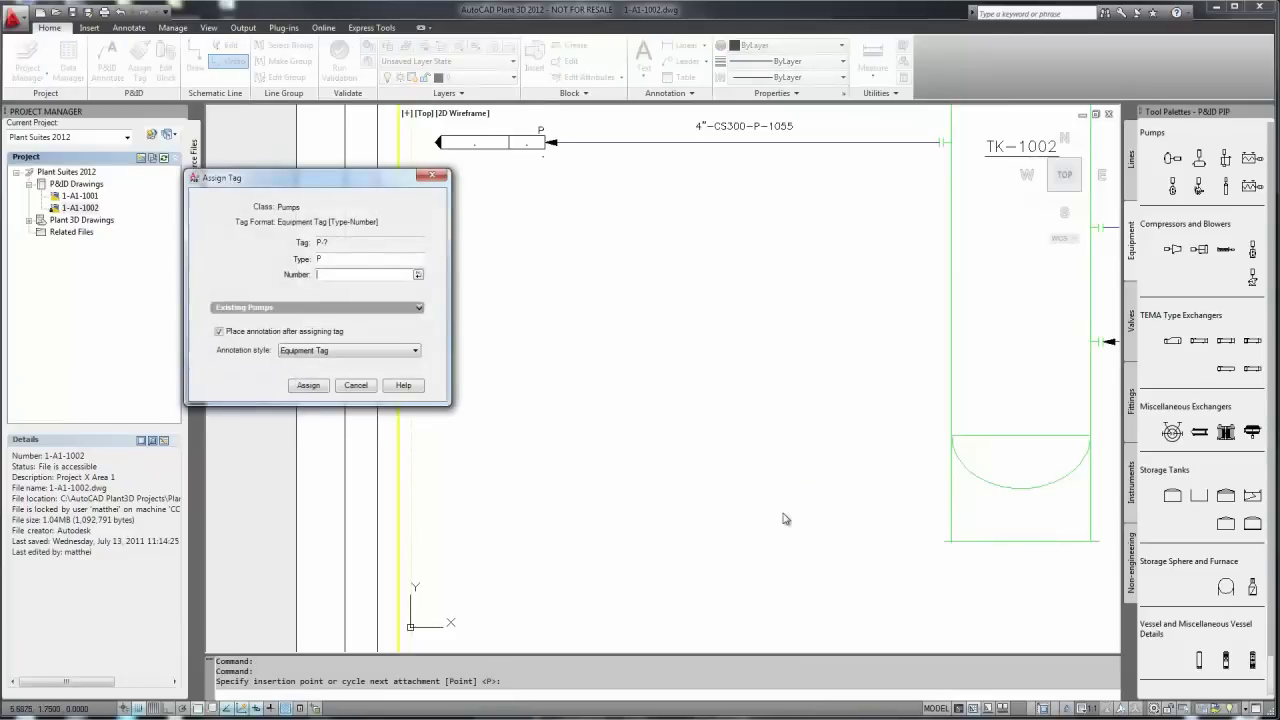
type("1001")
left_click(310, 386)
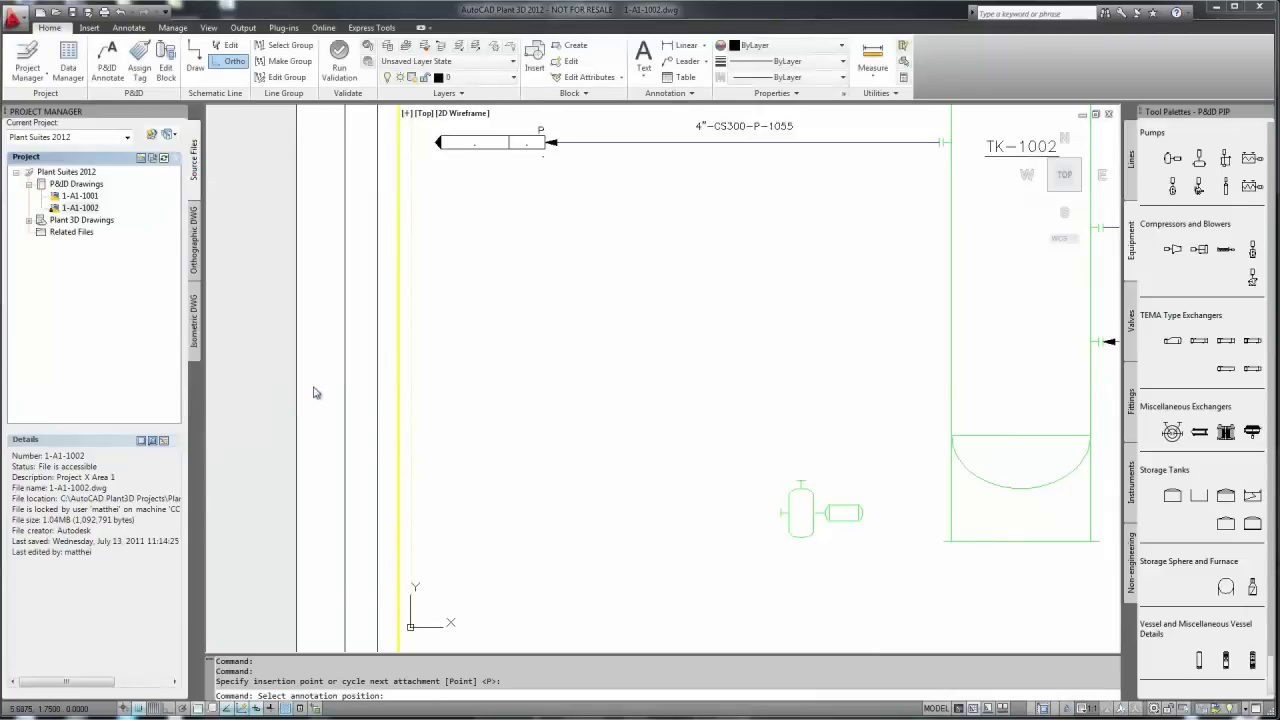
left_click(822, 548)
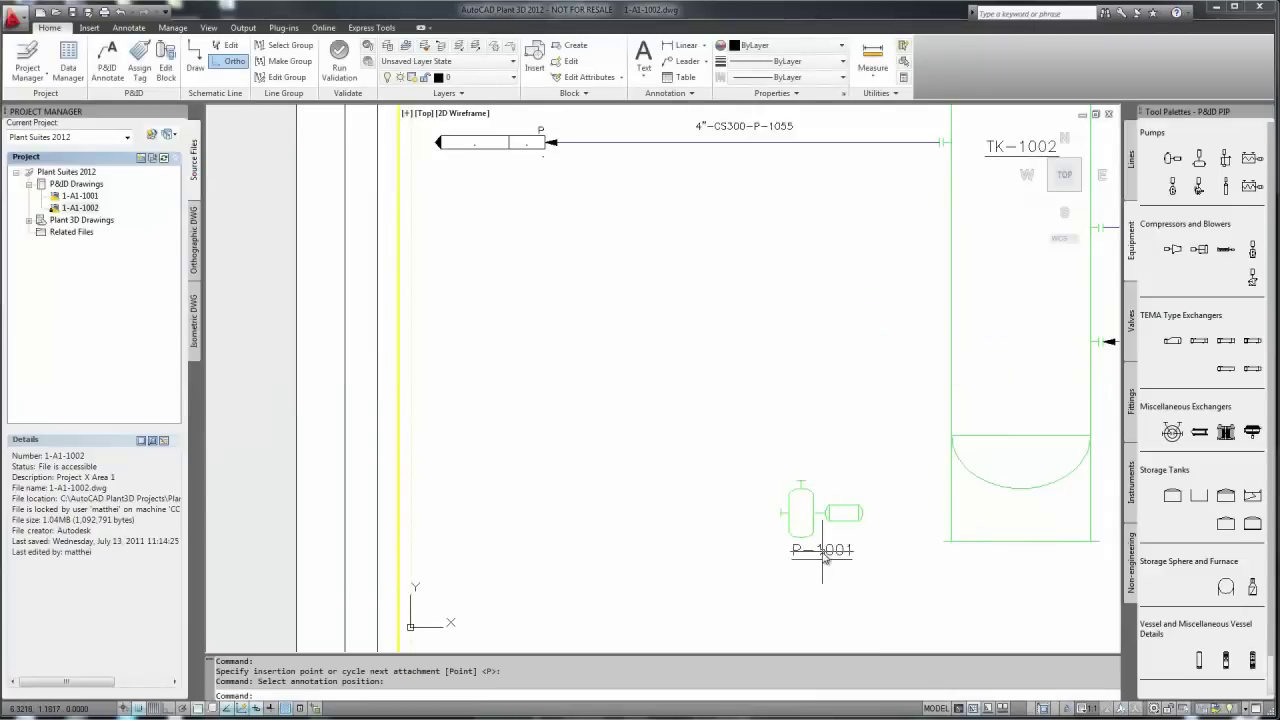
Place a second horizontal centrifugal pump left of P-1001, tag it P-1002 and put the equipment tag below it
key("Return")
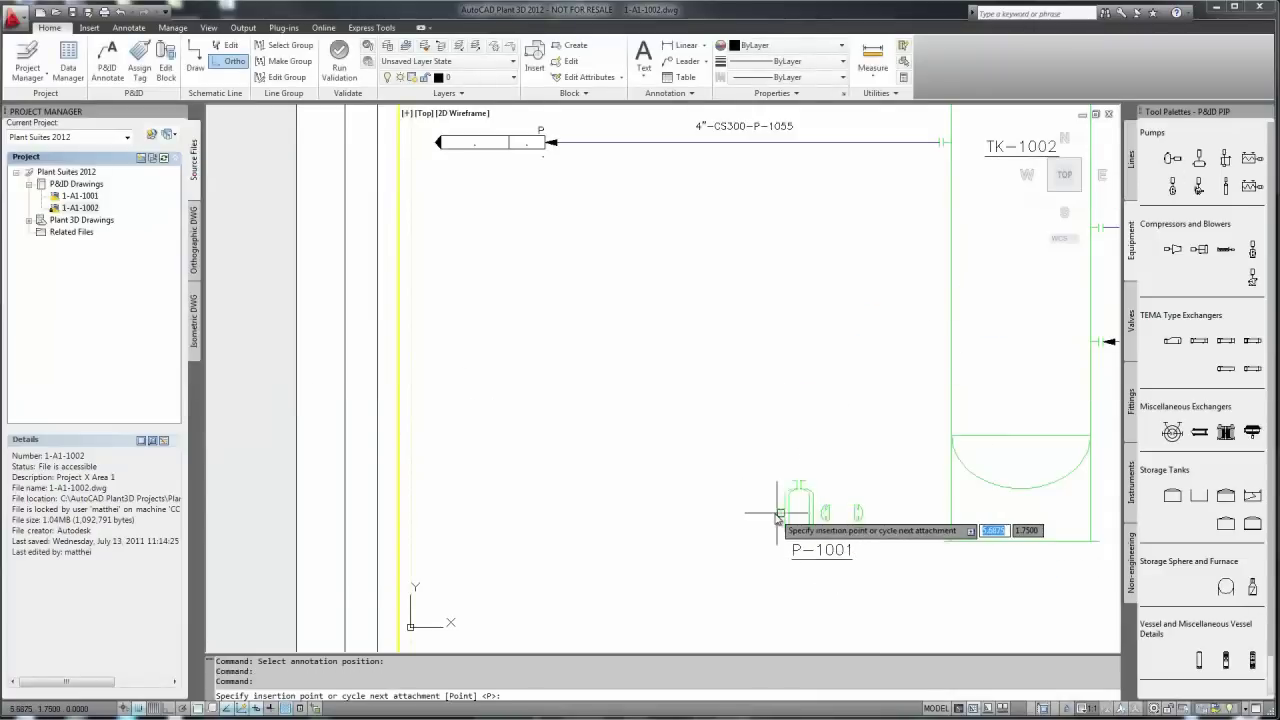
left_click(642, 515)
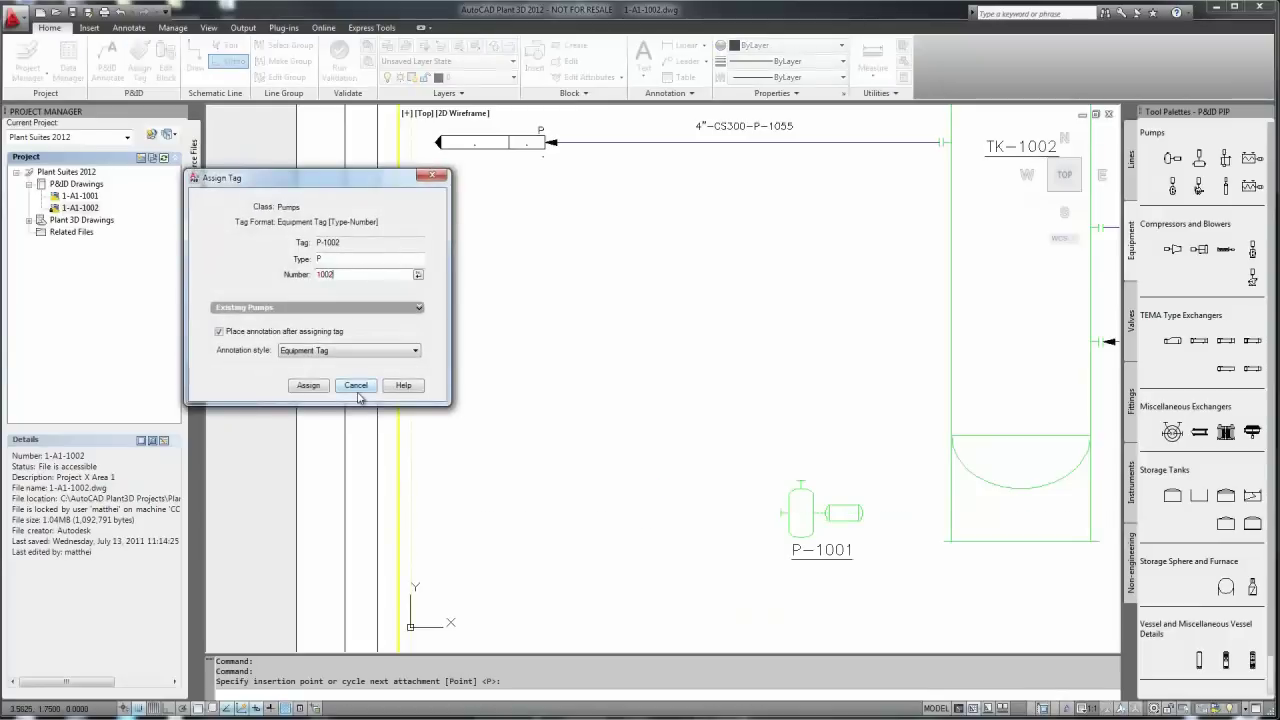
left_click(307, 386)
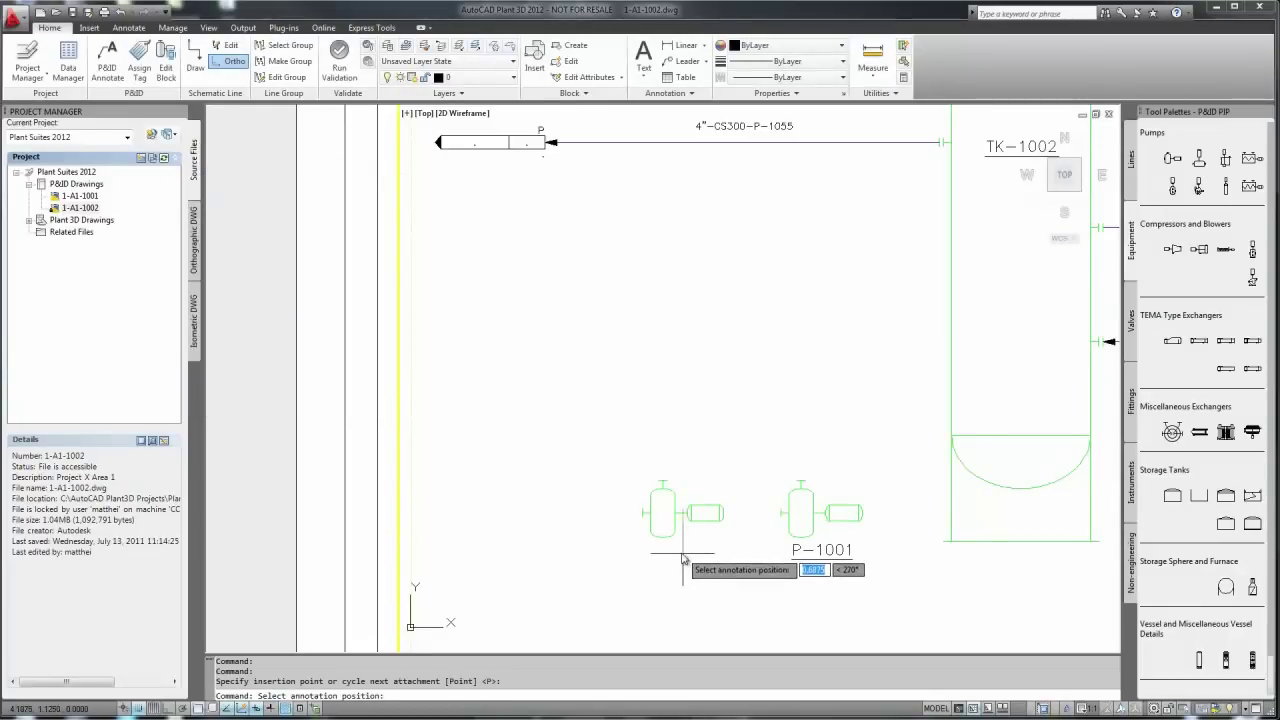
left_click(683, 557)
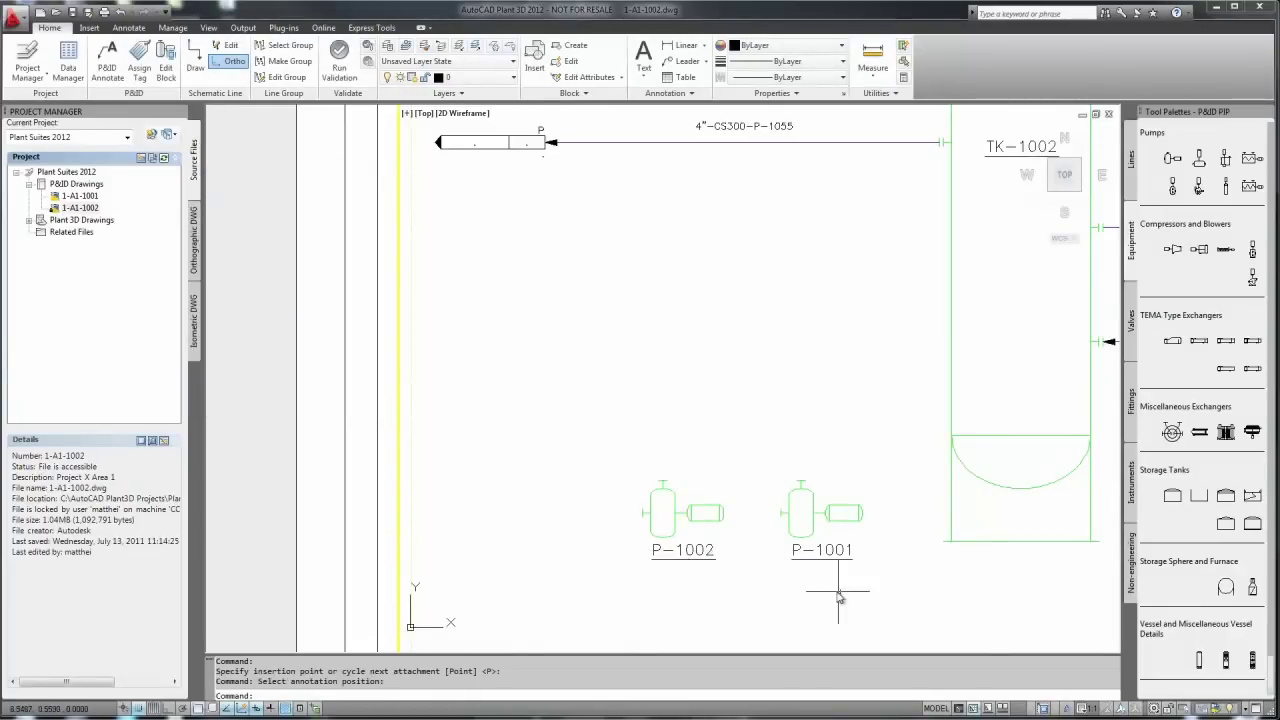
Mirror both pumps and their tags about a vertical line between them, erasing the source objects
left_click(584, 434)
left_click(880, 624)
type("mirror")
key("Return")
left_click(741, 444)
left_click(741, 596)
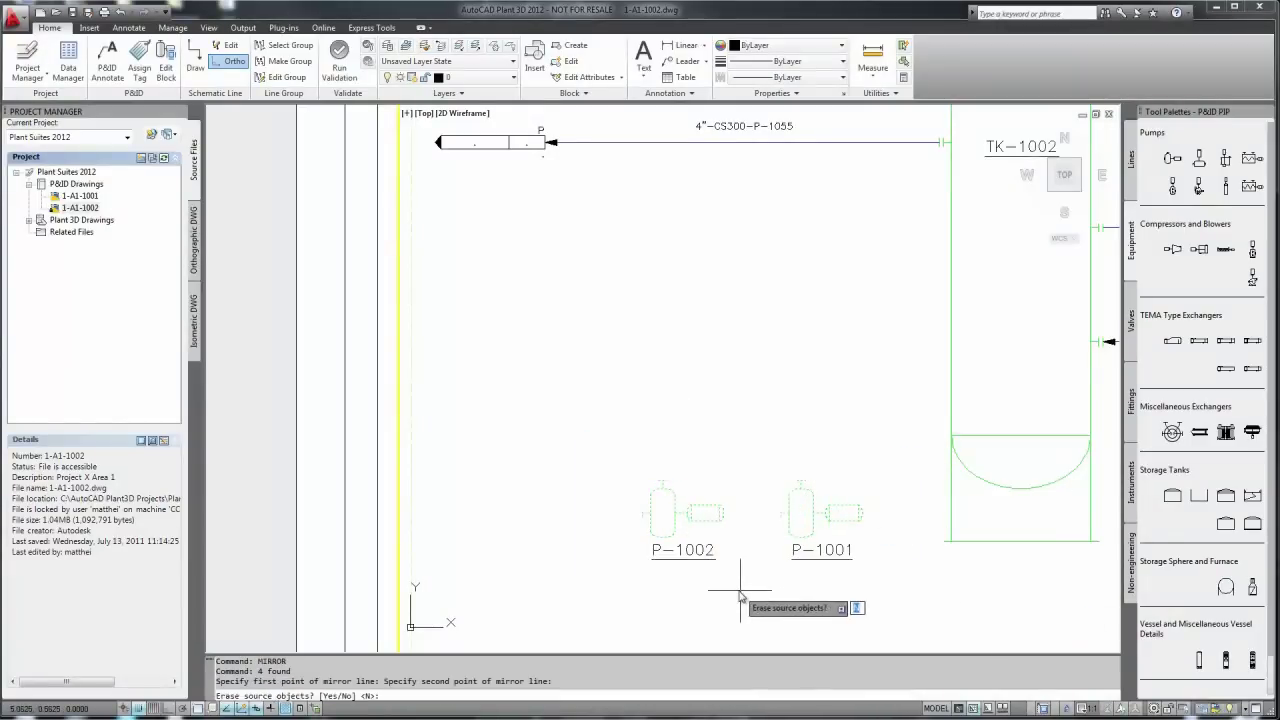
type("y")
key("Return")
Draw a primary pipeline from the left side of vessel TK-1002 down to the right-hand nozzle of pump P-1001
left_click(1131, 158)
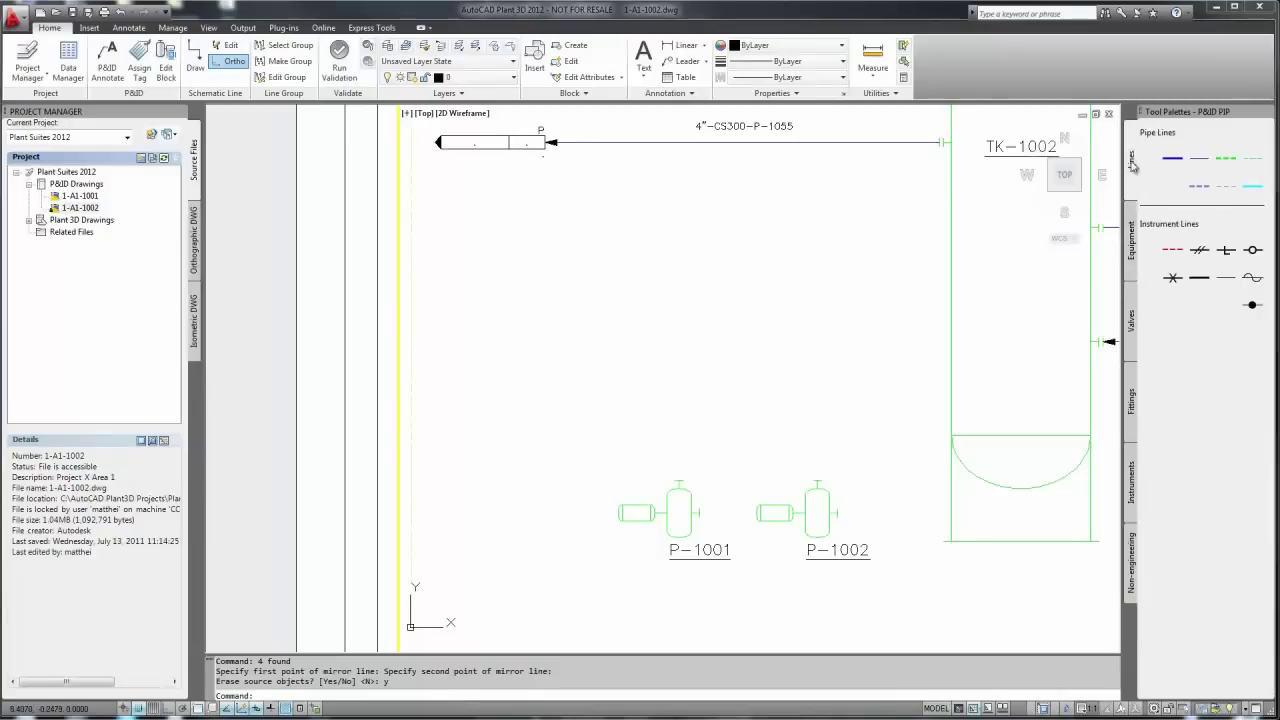
left_click(1171, 160)
left_click(950, 342)
left_click(728, 342)
left_click(703, 512)
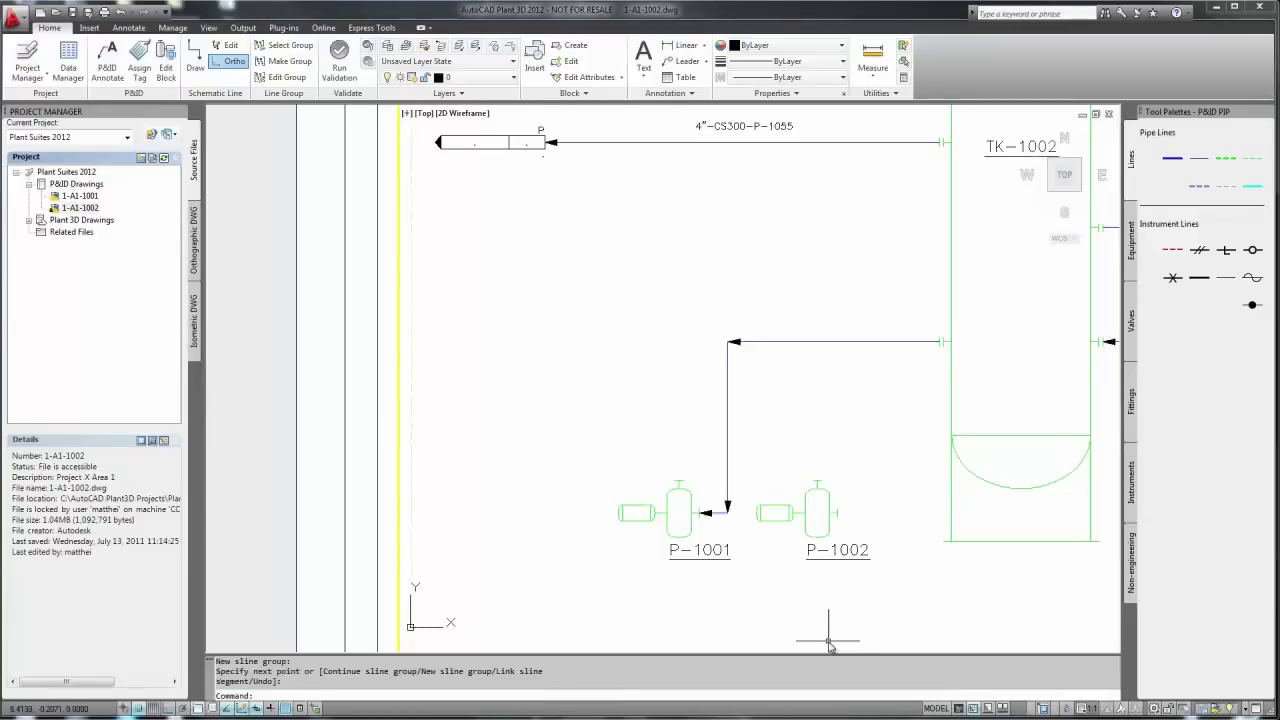
Stretch the pipeline's vertical segment above pump P-1001 slightly to the right
left_click(727, 418)
left_click(728, 427)
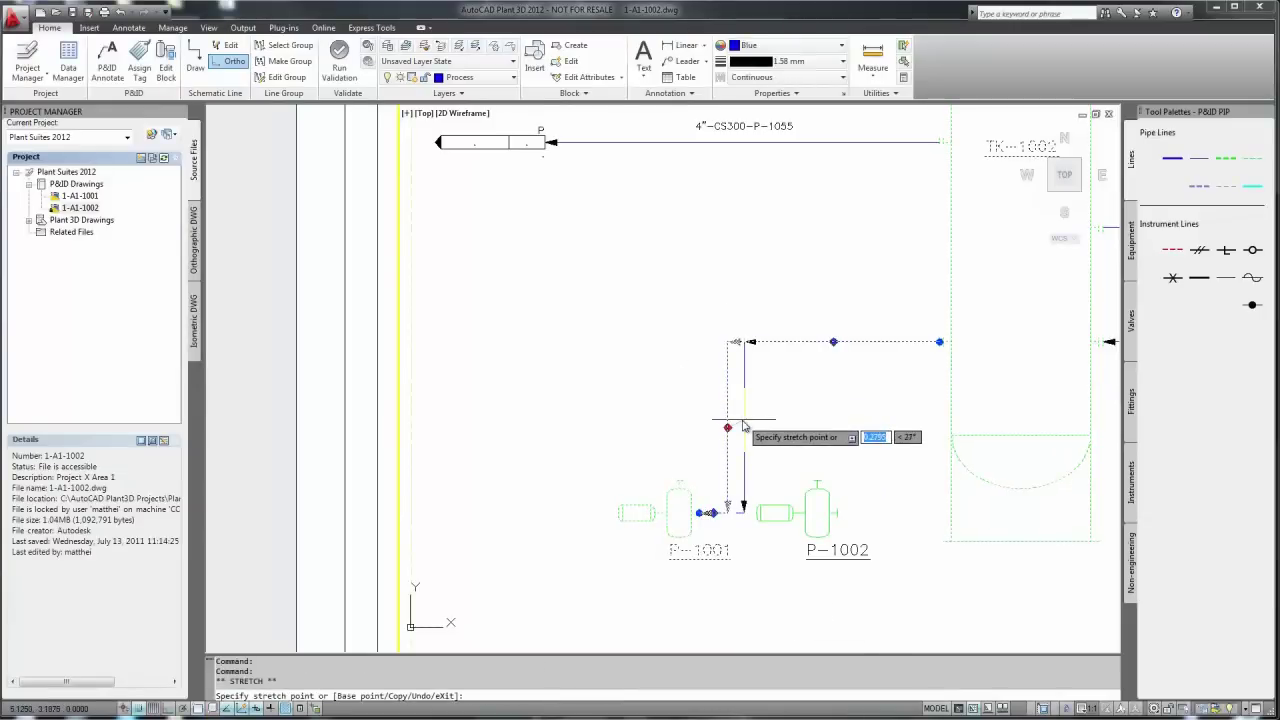
key("Escape")
Open tag assignment for the TK-1002 to P-1001 pipeline and set size 4" and spec CS300 - 300# Carbon Steel
right_click(810, 342)
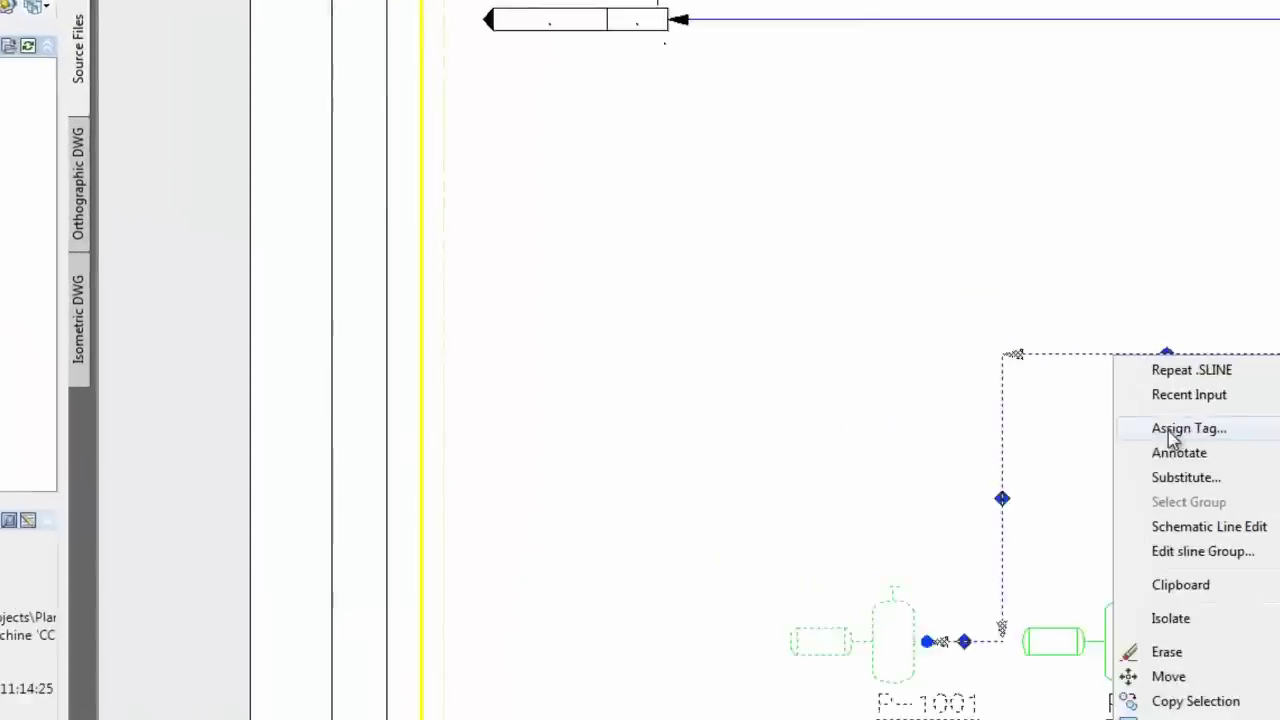
left_click(1175, 430)
left_click(309, 200)
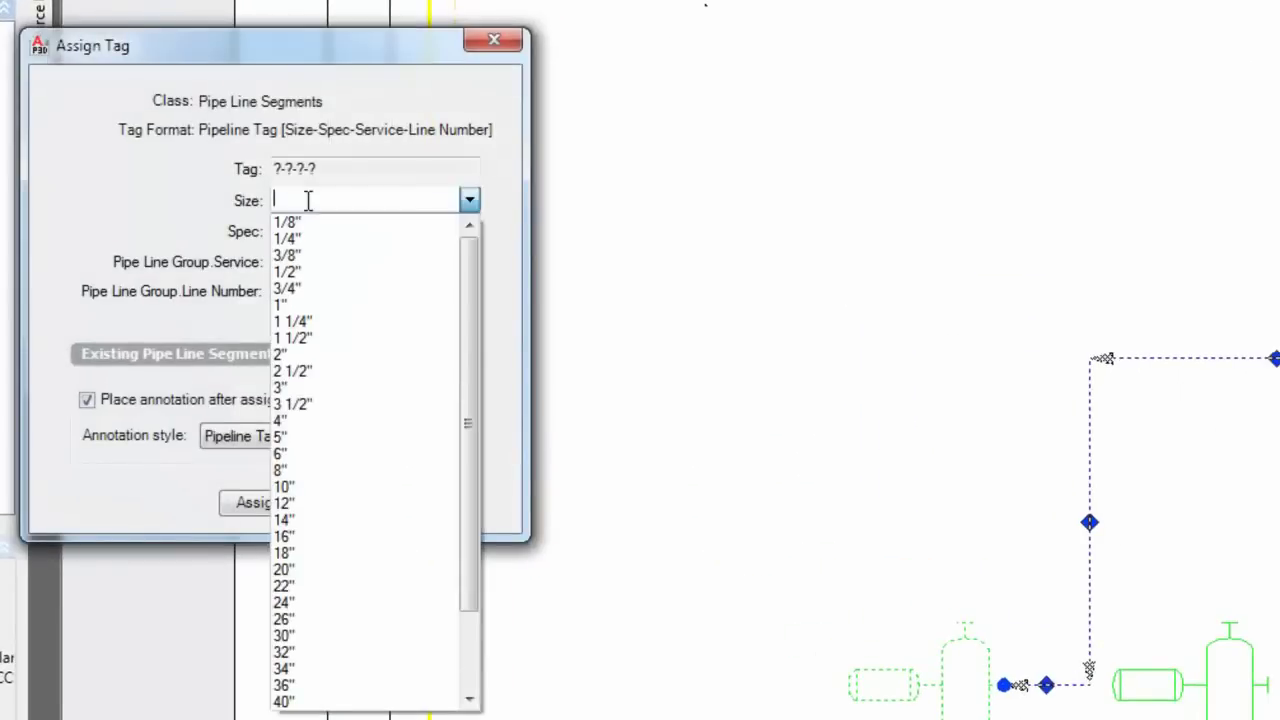
left_click(294, 420)
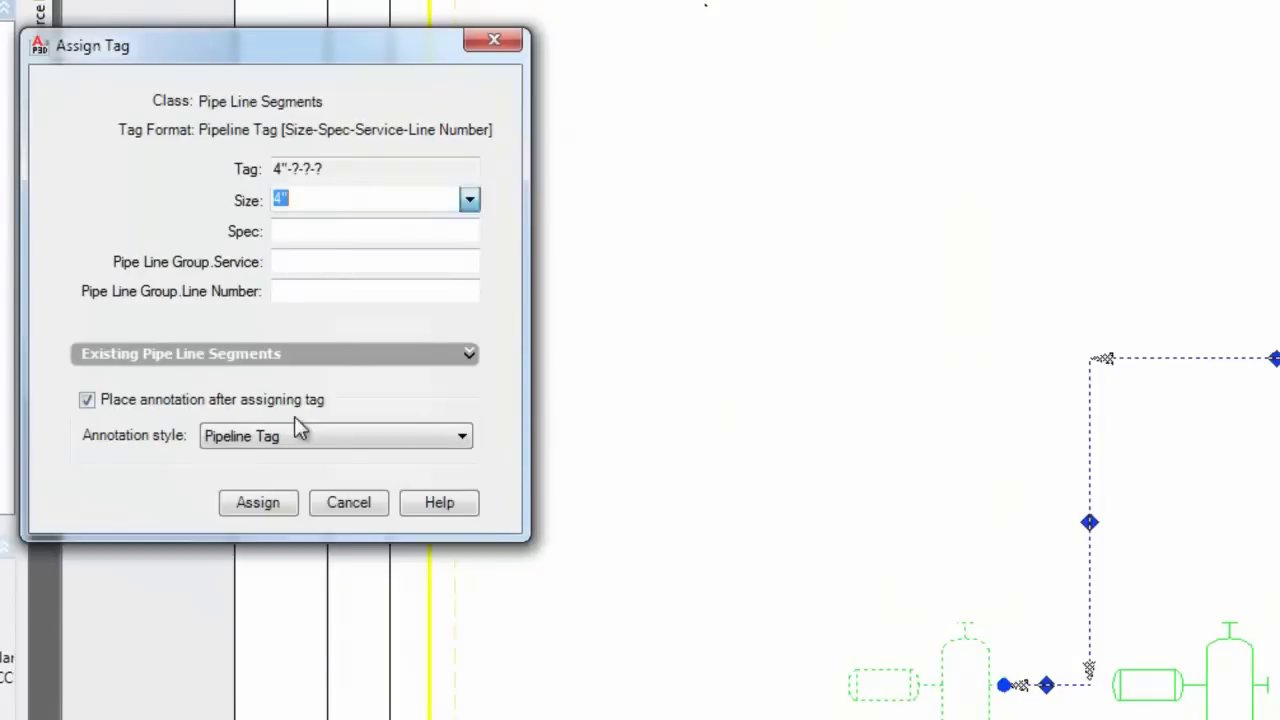
left_click(311, 231)
left_click(313, 316)
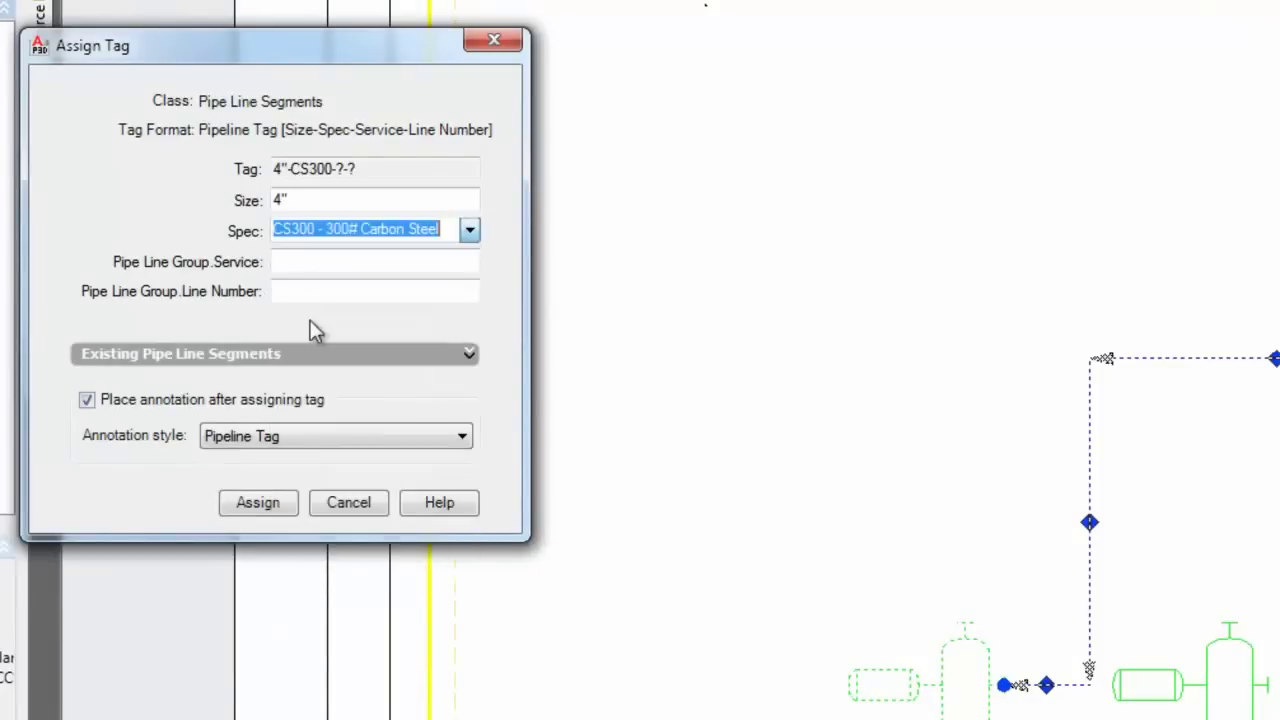
Set service P and line number 1062, assign the pipeline tag and place its annotation above the horizontal segment
left_click(290, 261)
type("p")
key("Return")
left_click(289, 290)
type("1062")
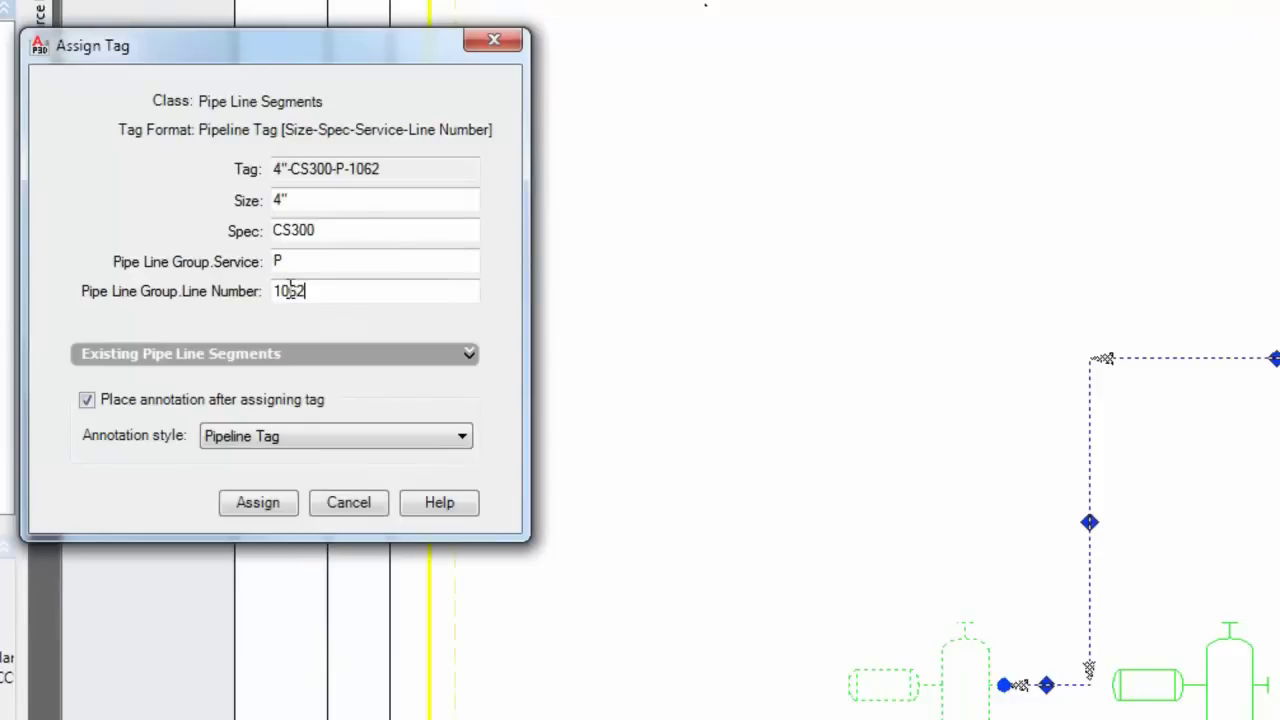
left_click(256, 503)
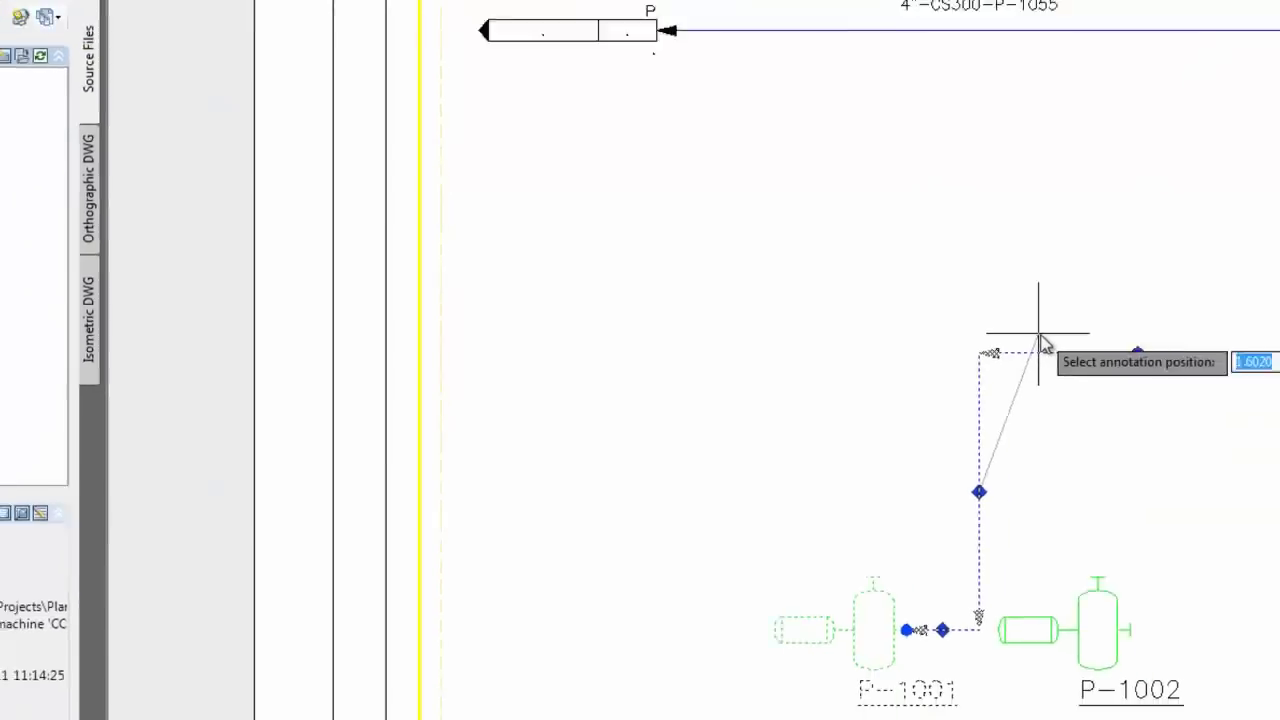
left_click(1040, 340)
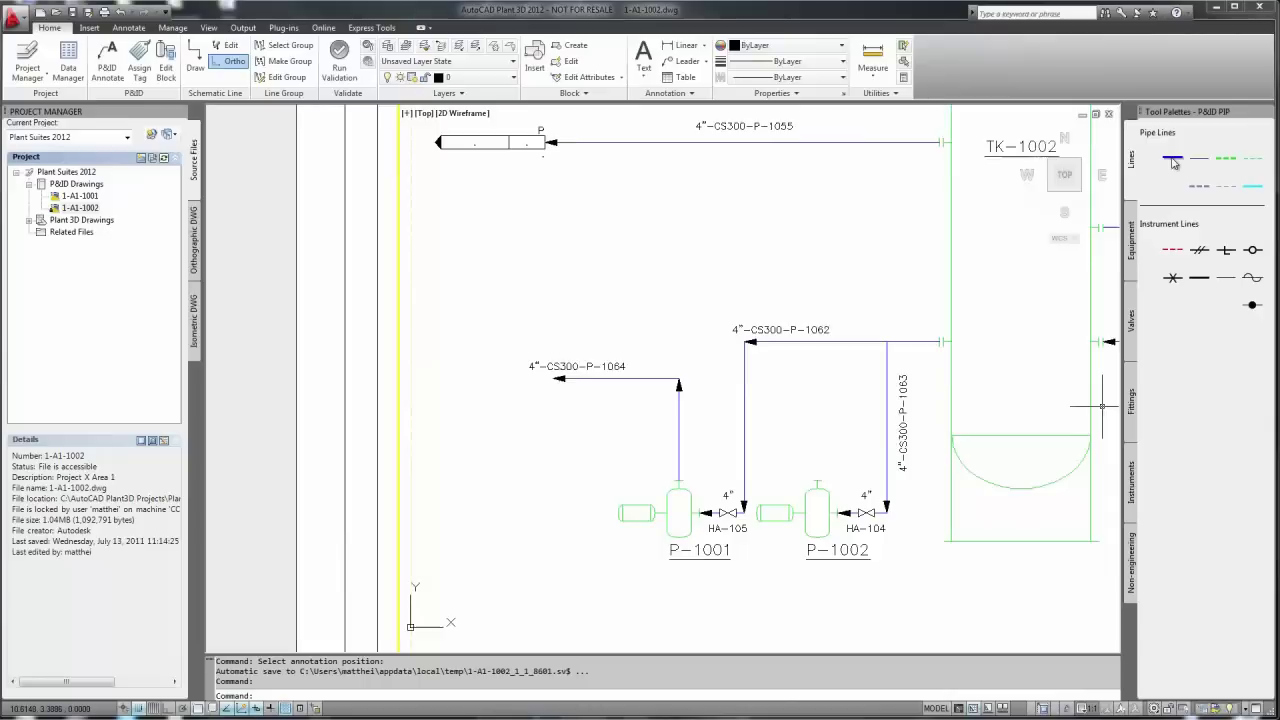
Draw a pipeline from the top nozzle of pump P-1002 up and left to join the P-1001 discharge line
key("Escape")
key("Return")
left_click(818, 486)
left_click(817, 405)
left_click(679, 382)
key("Return")
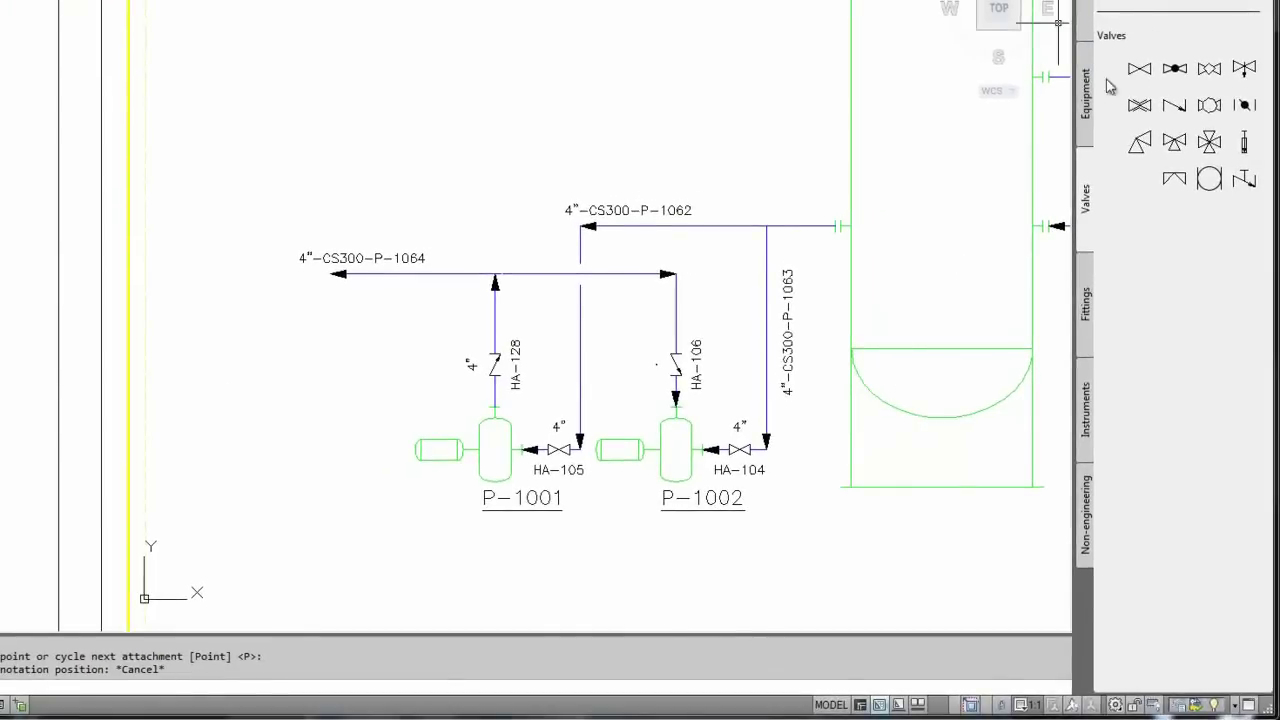
Insert hand valves above the check valves on both pump discharge lines and reverse the flow of P-1002's discharge line
left_click(1139, 104)
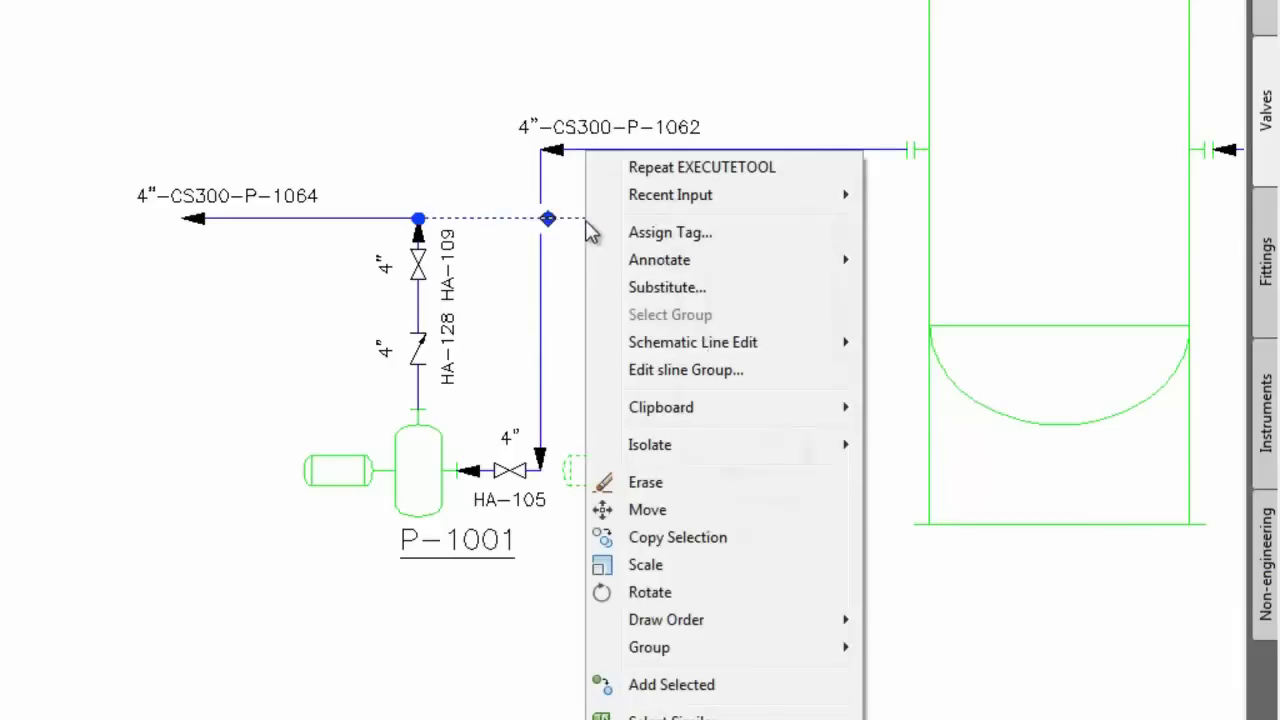
mouse_move(658, 352)
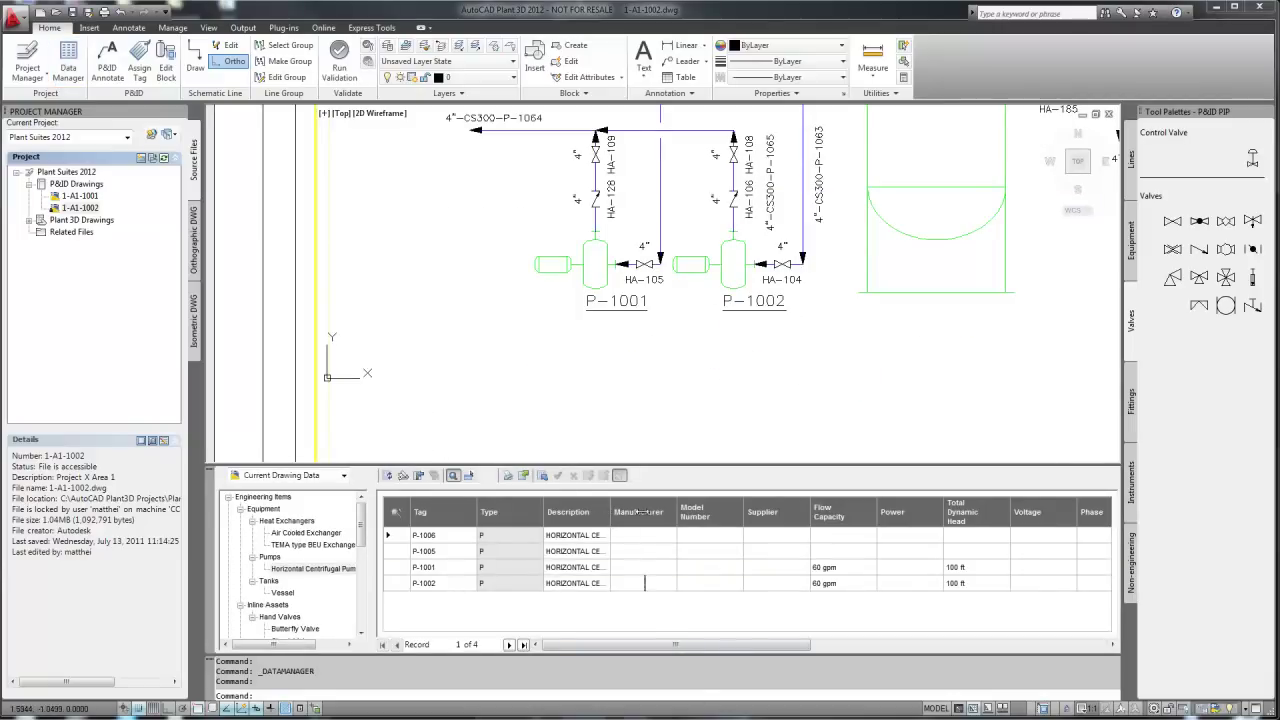
Widen the Description column, then import 1-A1-1002-Horizontal Centrifugal Pump.xlsx into the pump table using the Displayed Data setting
left_click_drag(609, 511, 654, 512)
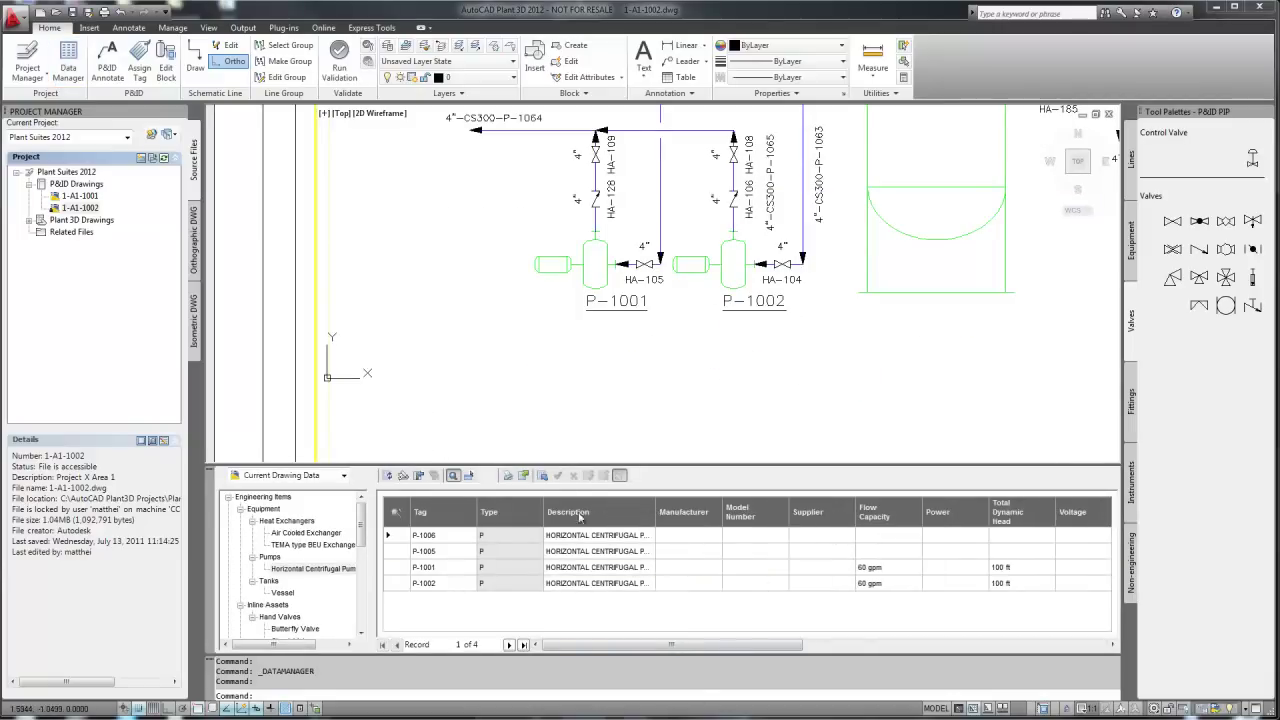
left_click(543, 476)
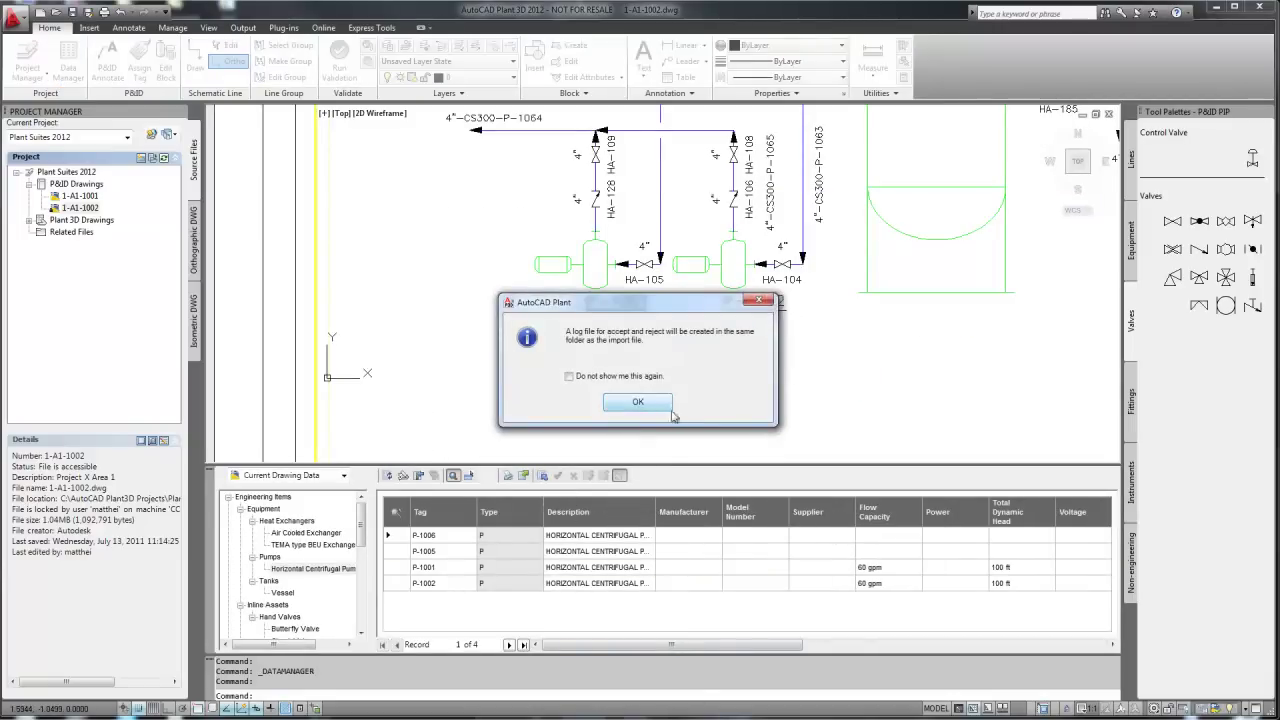
left_click(637, 403)
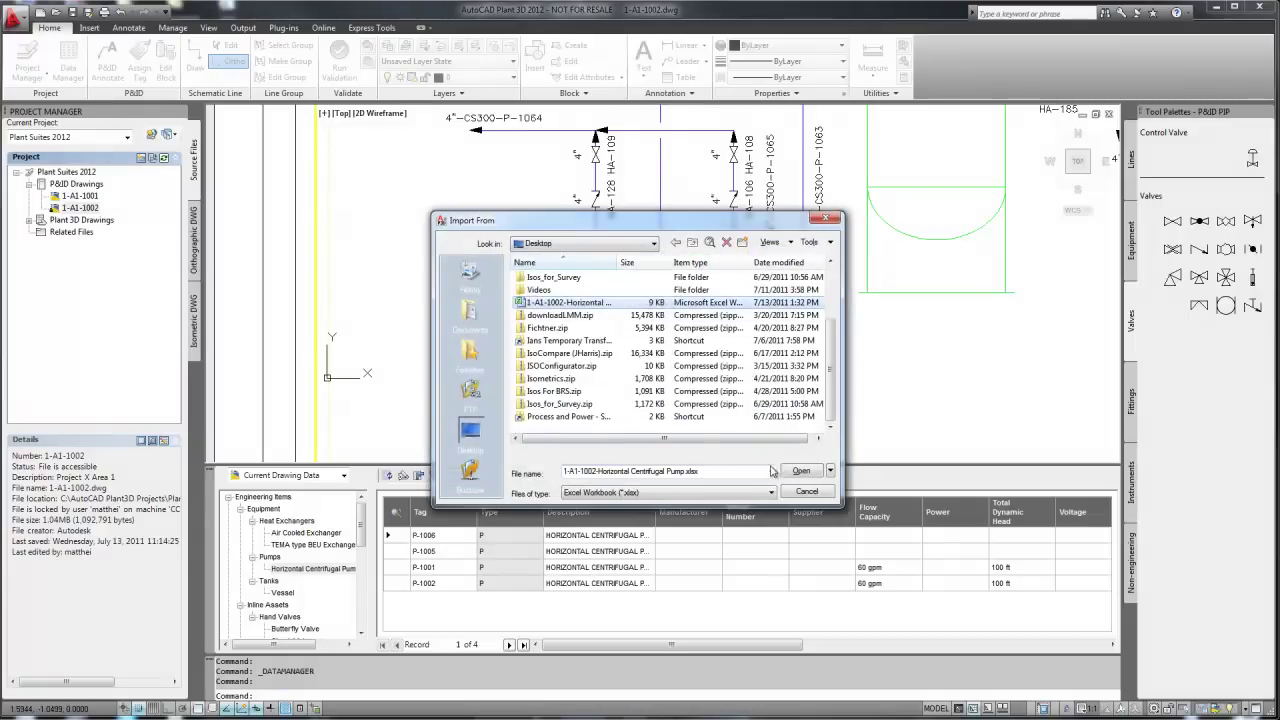
left_click(801, 470)
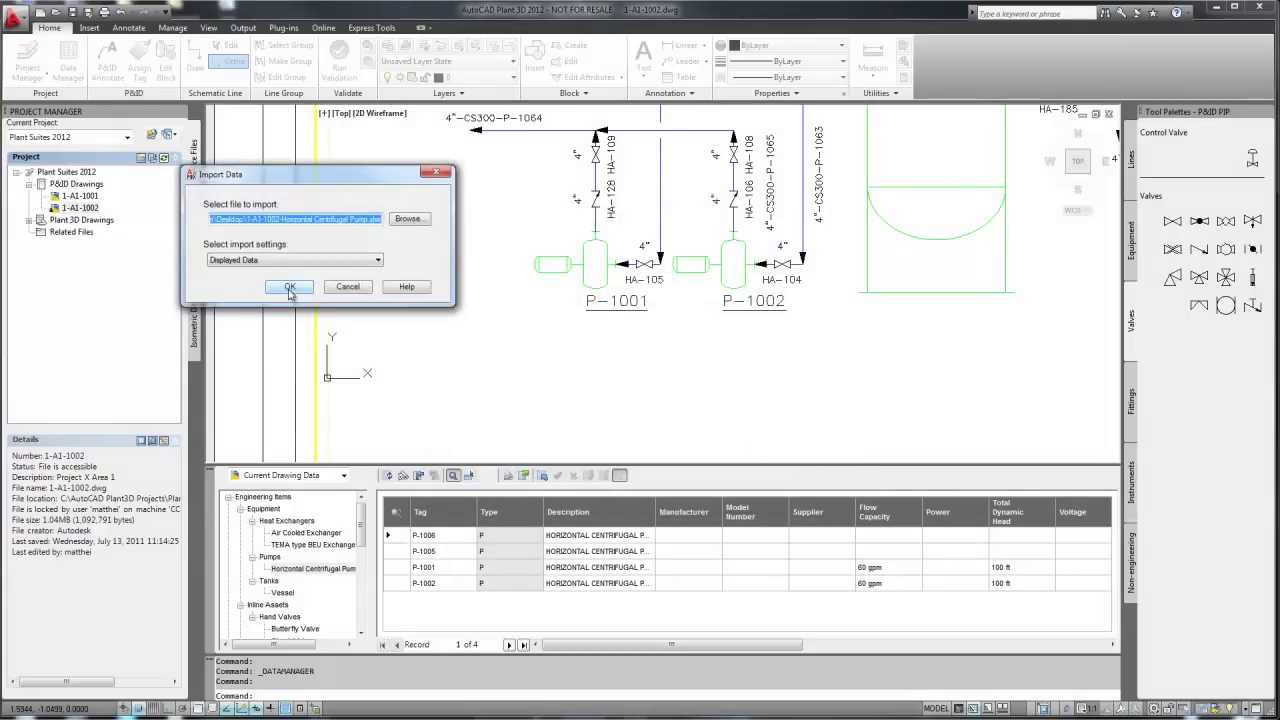
left_click(290, 287)
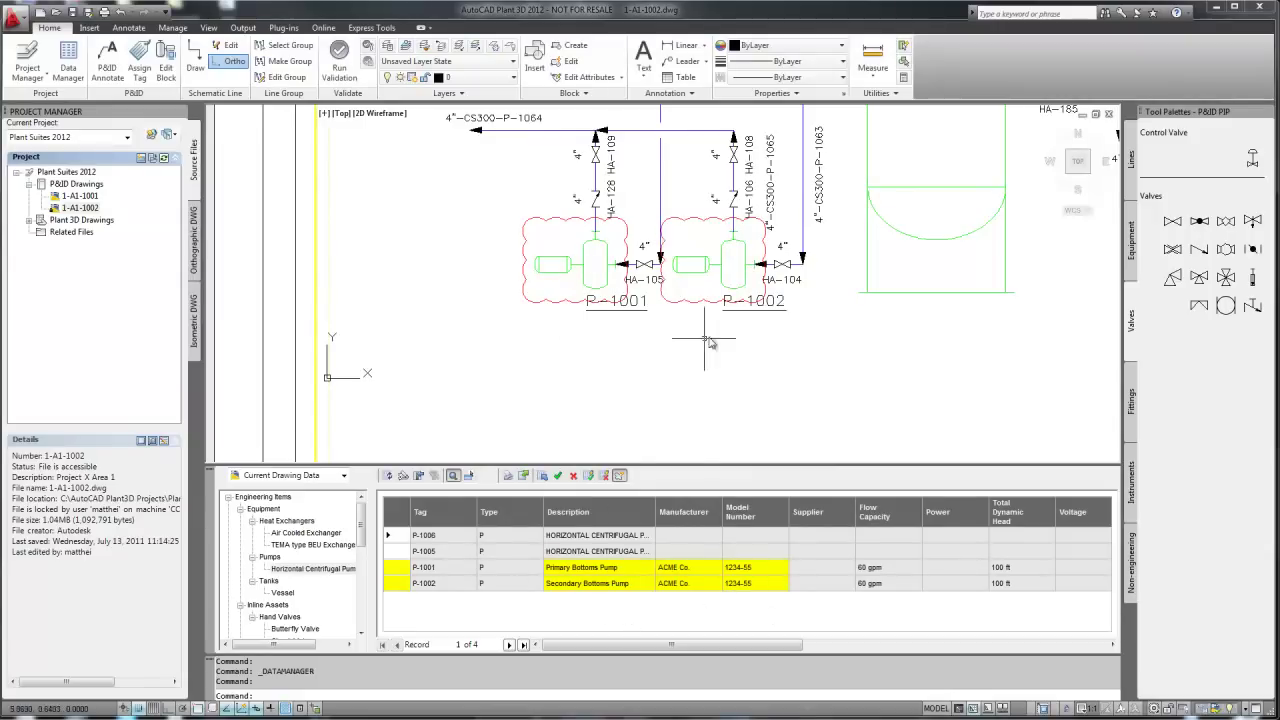
Accept all imported changes to pumps P-1001 and P-1002 and close the Data Manager
middle_click_drag(689, 374, 768, 388)
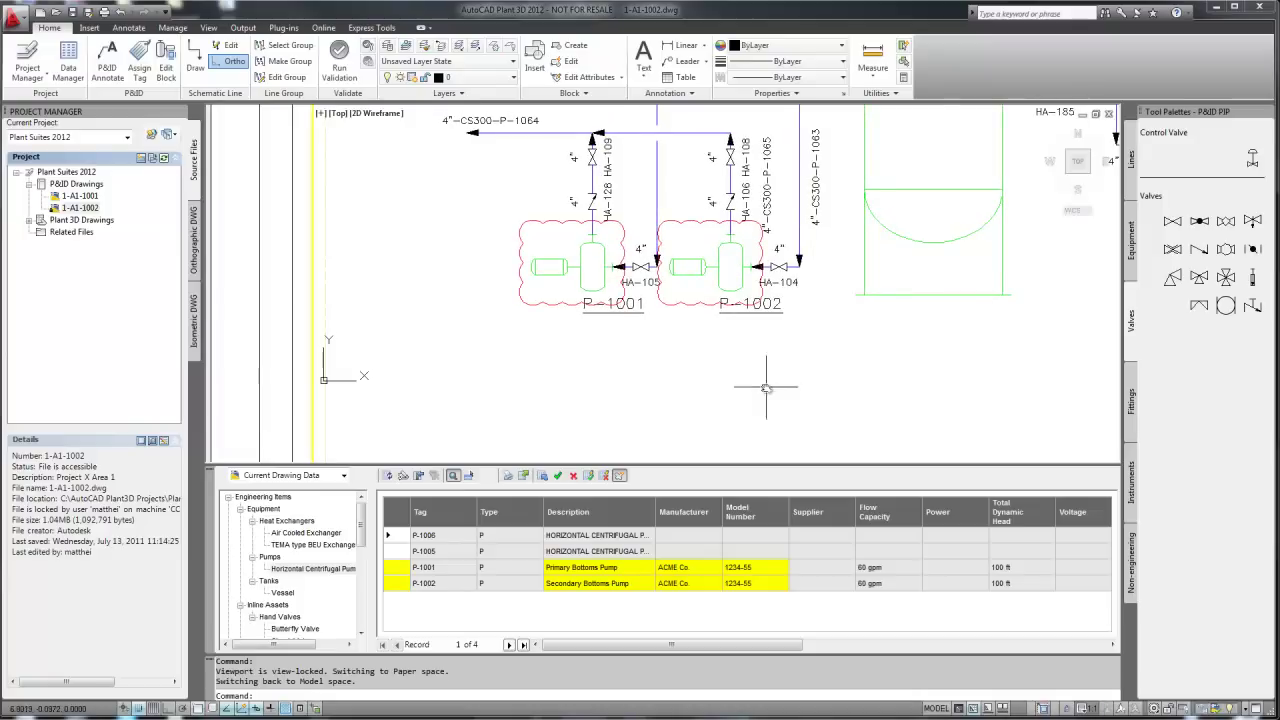
left_click(591, 477)
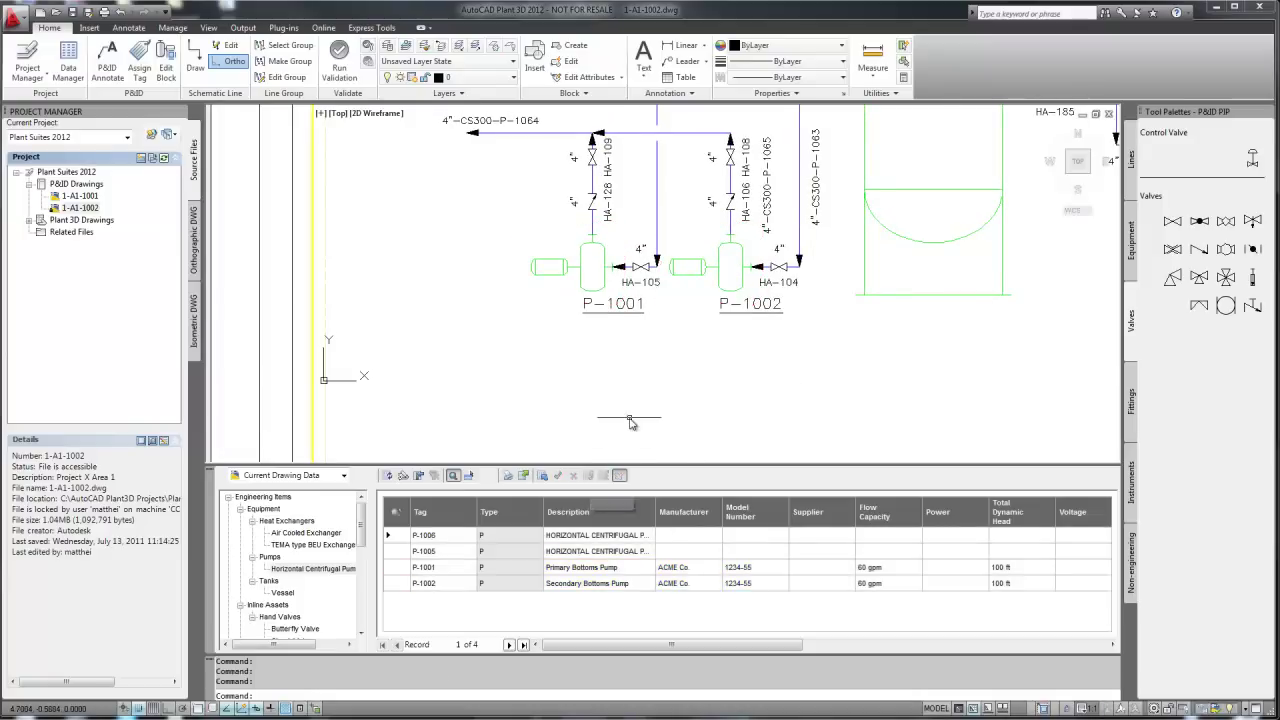
left_click(210, 476)
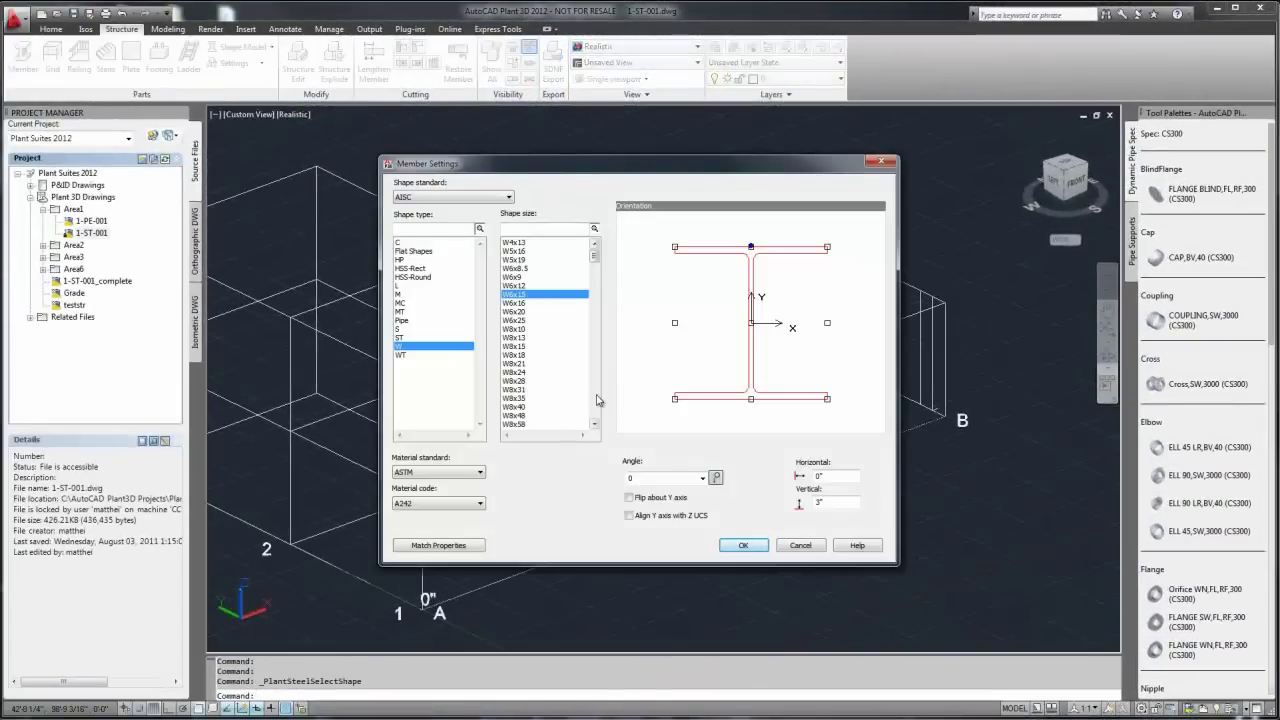
Configure the structural member as AISC shape W12x30 with a centred insertion point, rotated 90 degrees
left_click(596, 398)
left_click(597, 404)
left_click(523, 277)
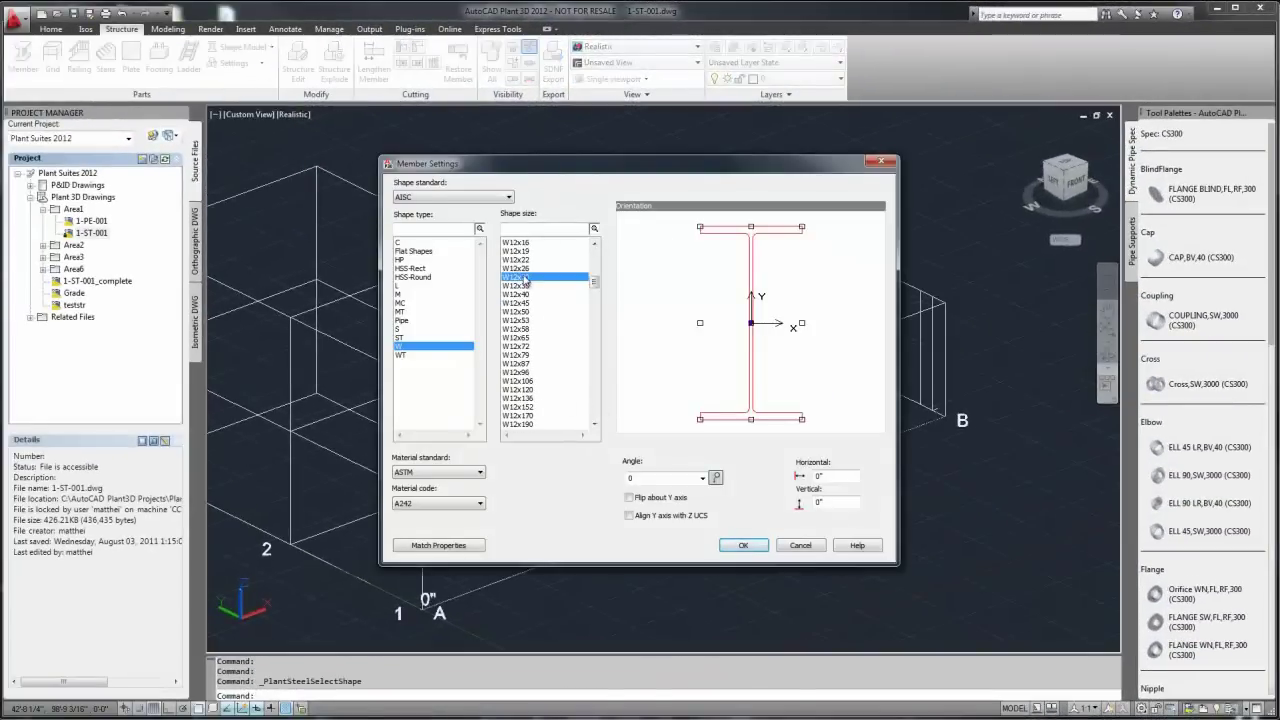
left_click(704, 479)
left_click(655, 502)
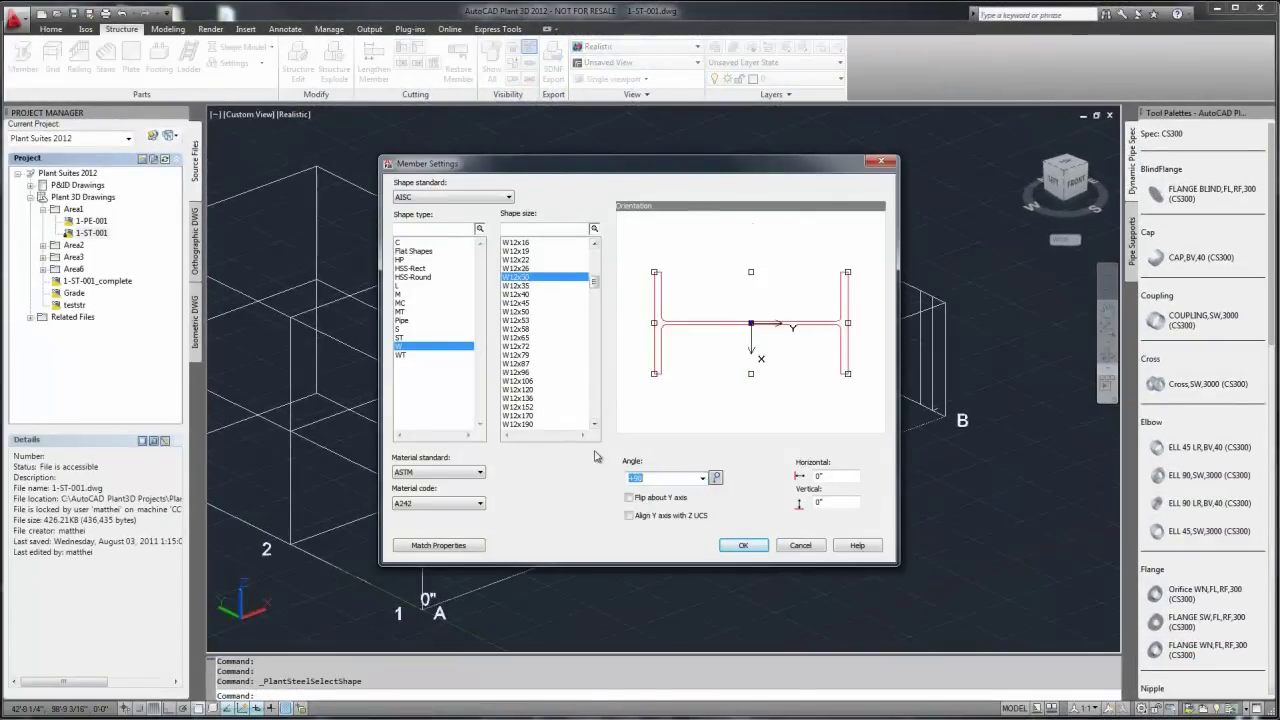
left_click(746, 548)
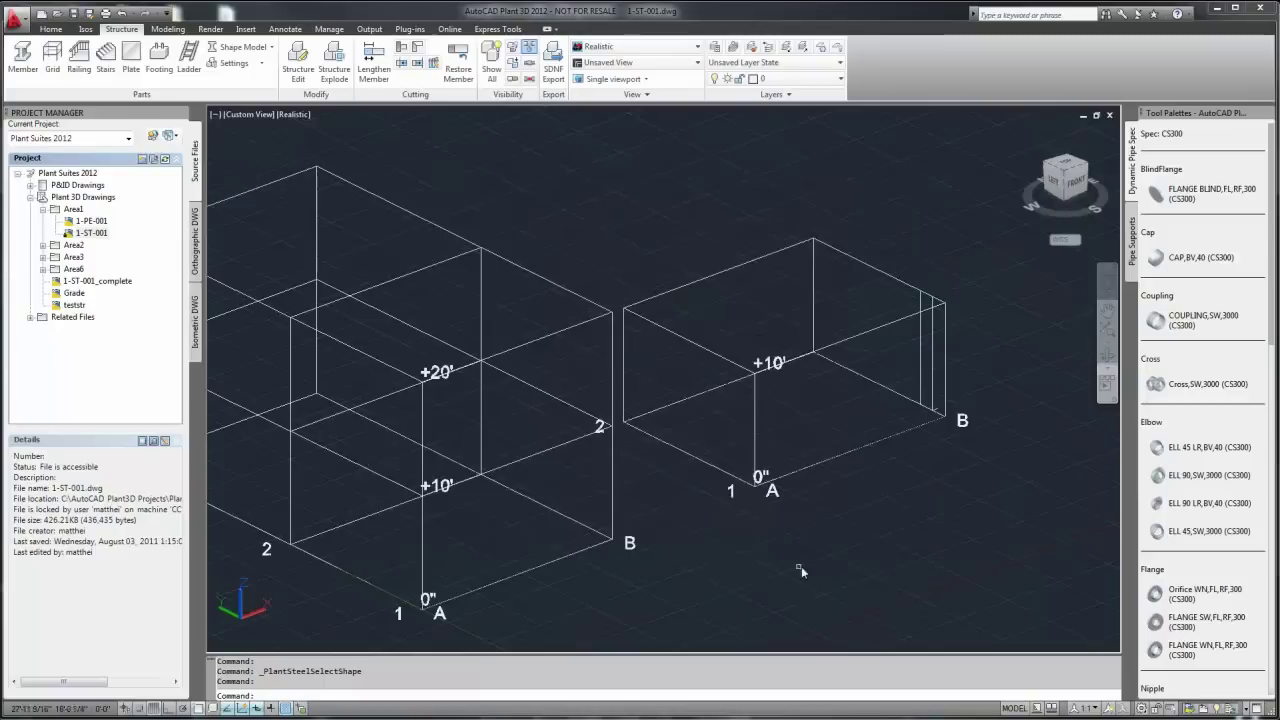
Draw a steel column at grid intersection A-1 of the single-storey grid, from elevation 0" to +10'
left_click(755, 483)
left_click(755, 375)
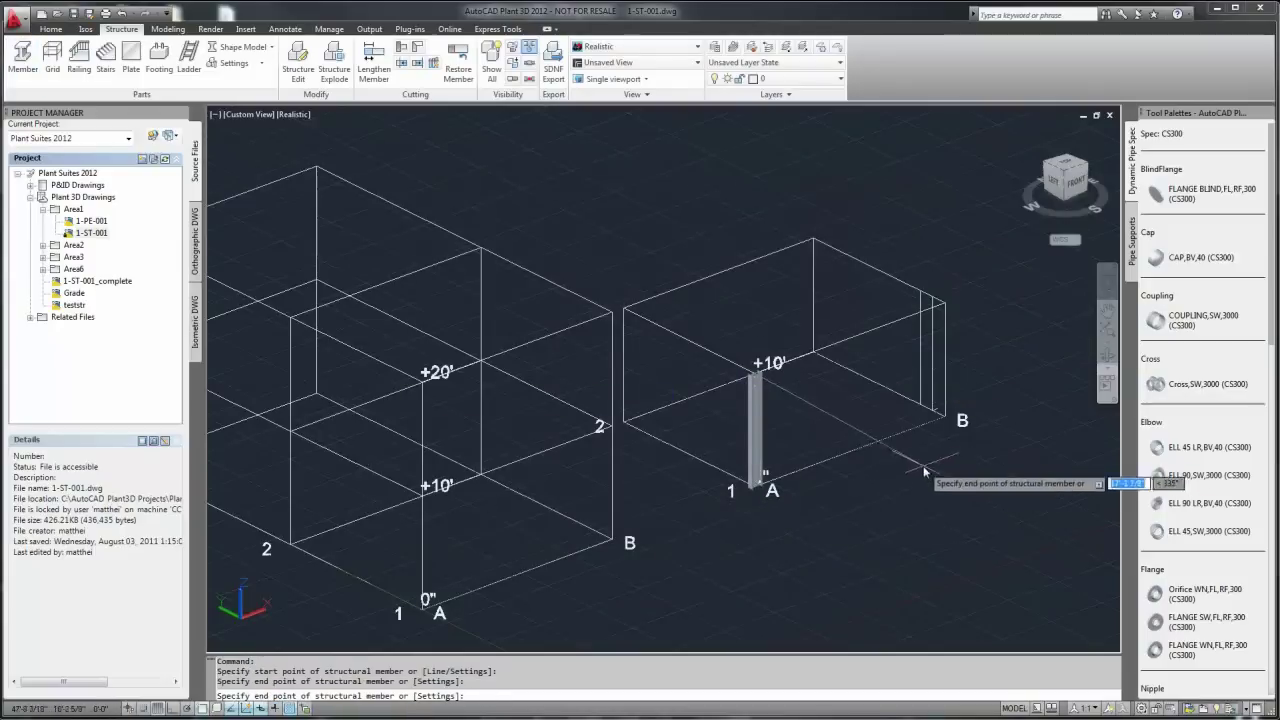
Draw steel columns at the remaining corners of the single-storey grid, from elevation 0" to +10'
left_click(946, 419)
left_click(946, 302)
left_click(623, 421)
left_click(623, 311)
left_click(829, 471)
left_click(829, 434)
key("Escape")
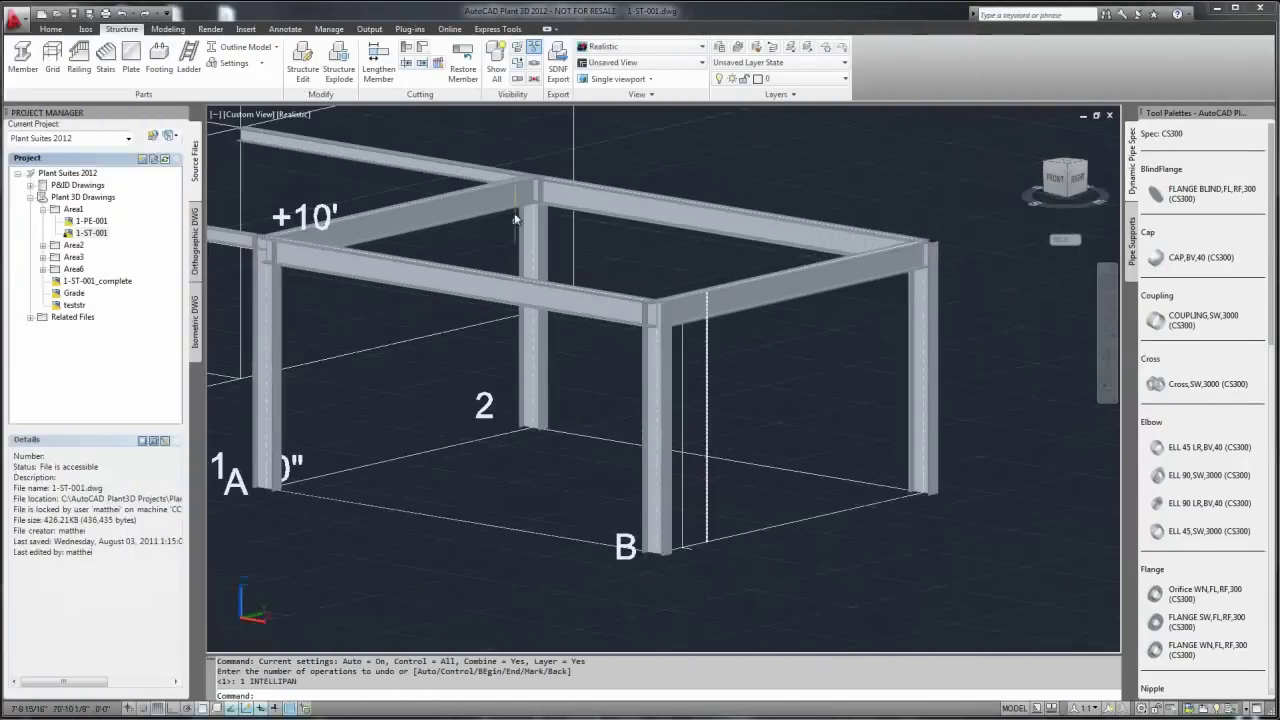
Cut the +10' beam back against the column at grid intersection A-1
left_click(407, 48)
left_click(655, 430)
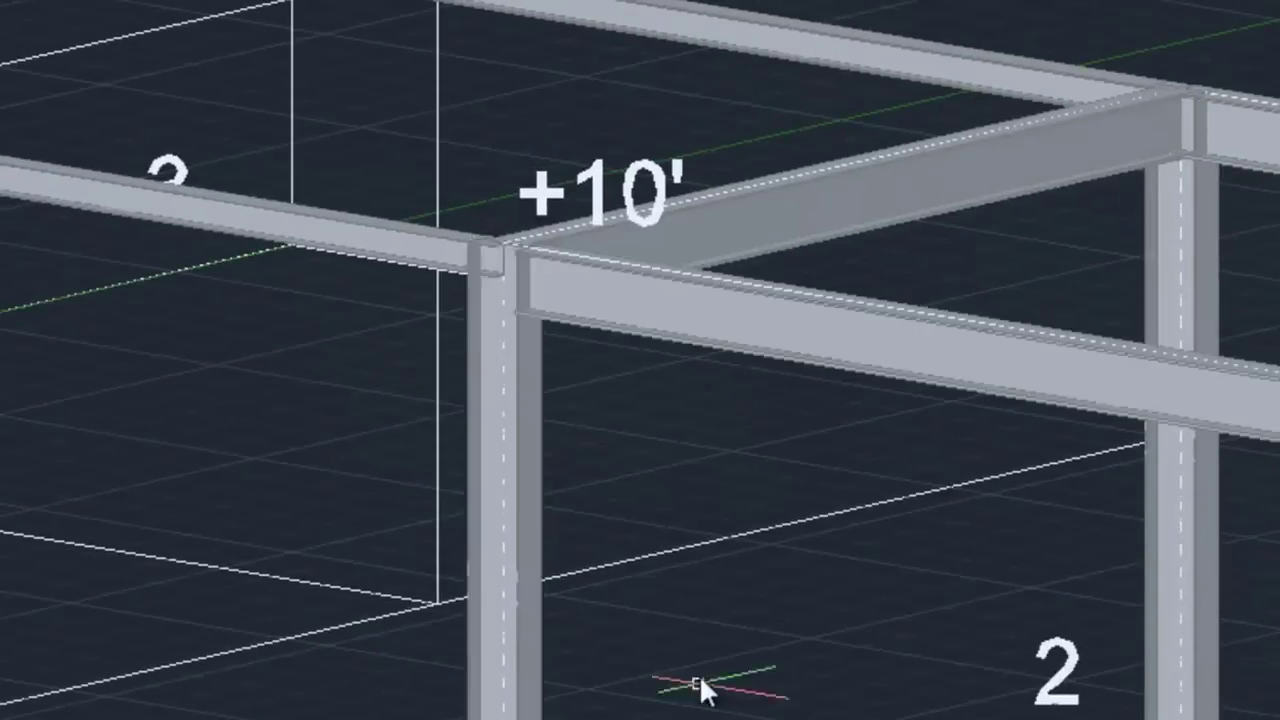
key("Escape")
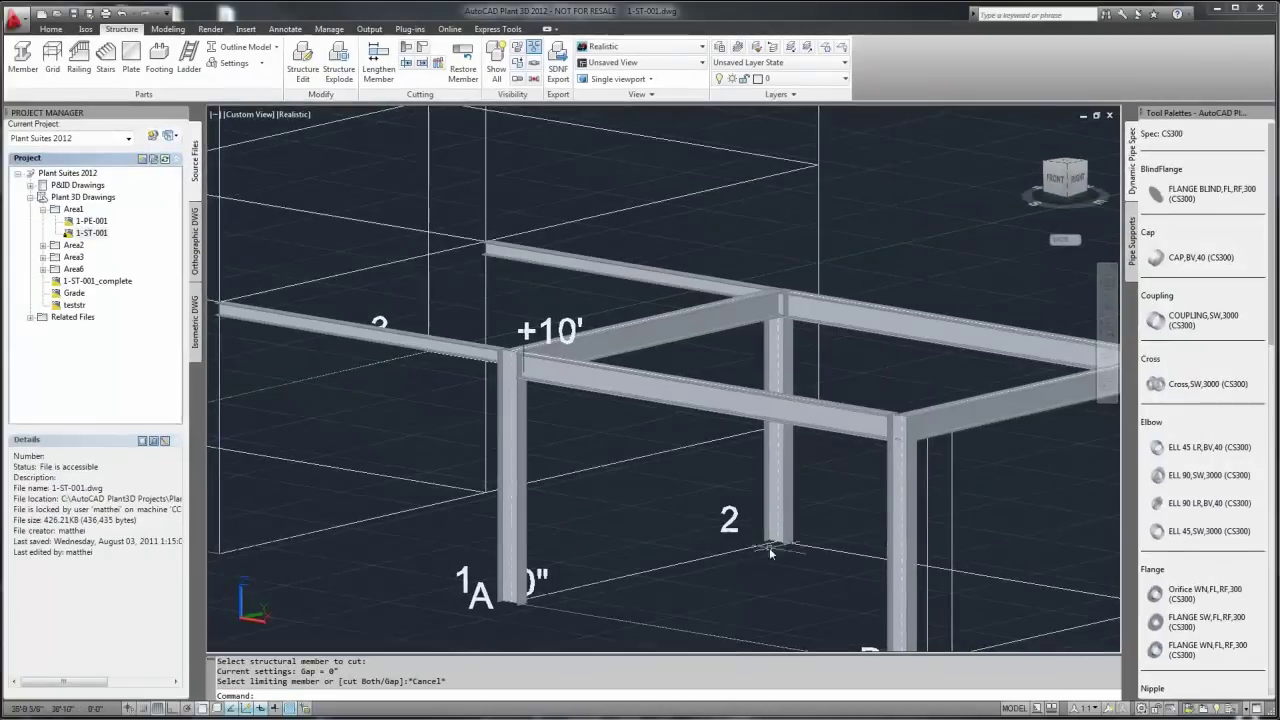
Configure the ladder with a drawn cage, start height 7'-6", maximum distance 5' and radius 1'-2"
middle_click_drag(797, 572, 665, 332, "shift")
left_click(233, 62)
left_click(250, 187)
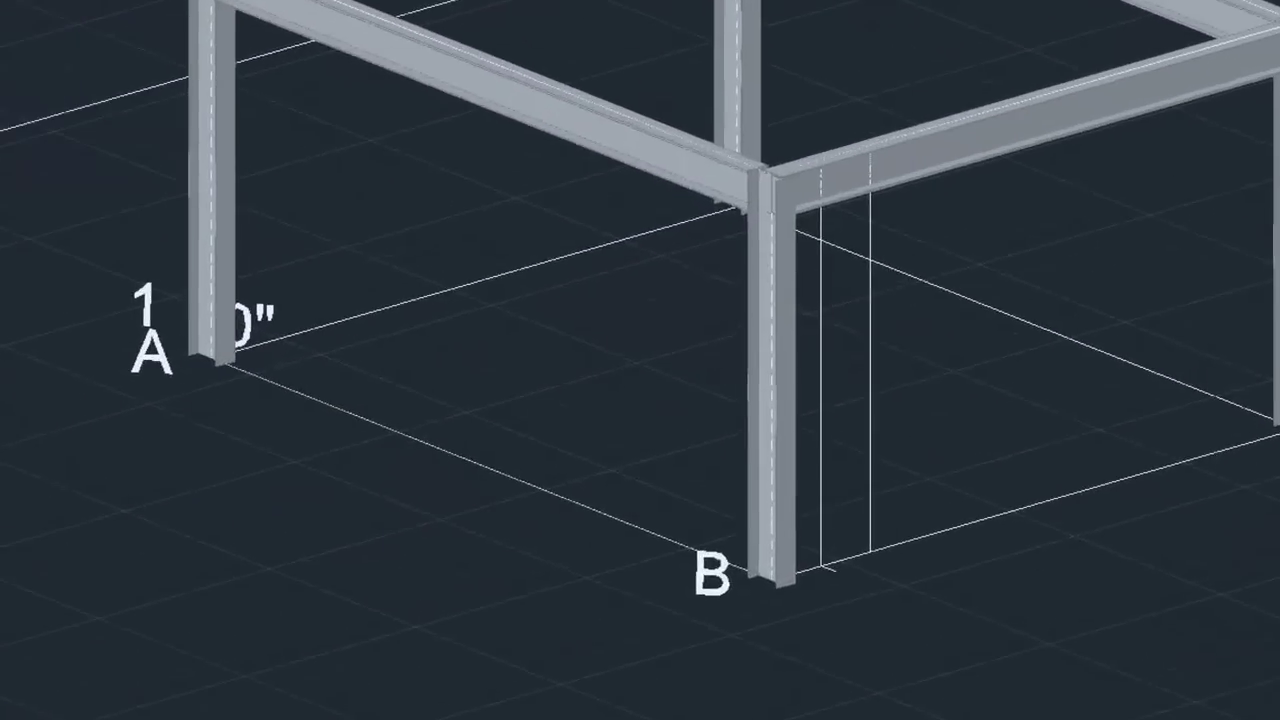
left_click(462, 110)
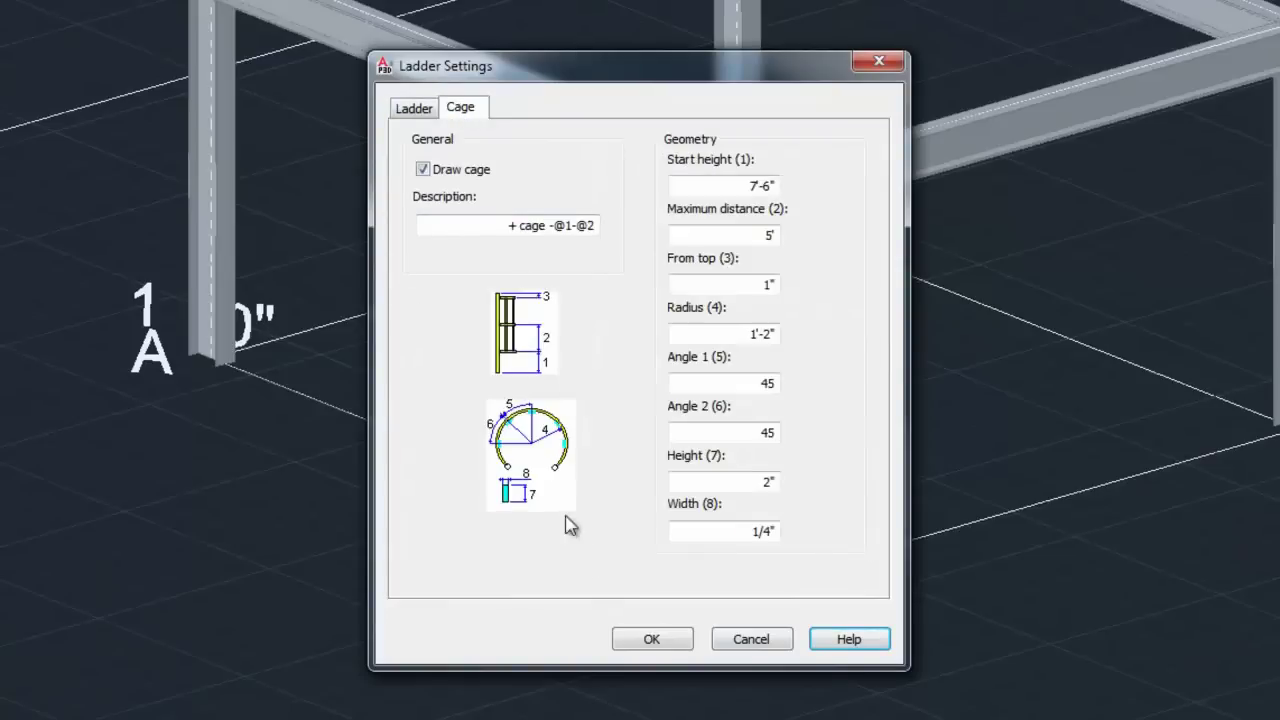
left_click(658, 643)
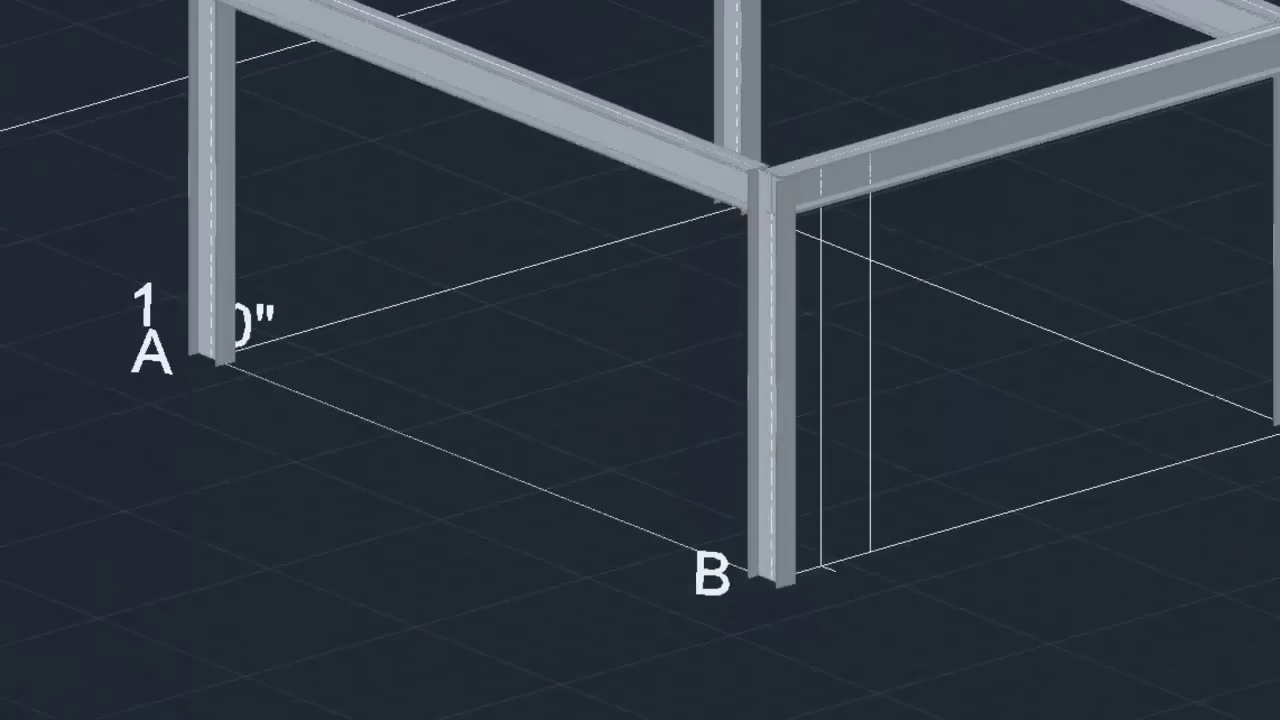
Place the caged ladder beside the column at grid B, from elevation +10' down to 0"
left_click(820, 160)
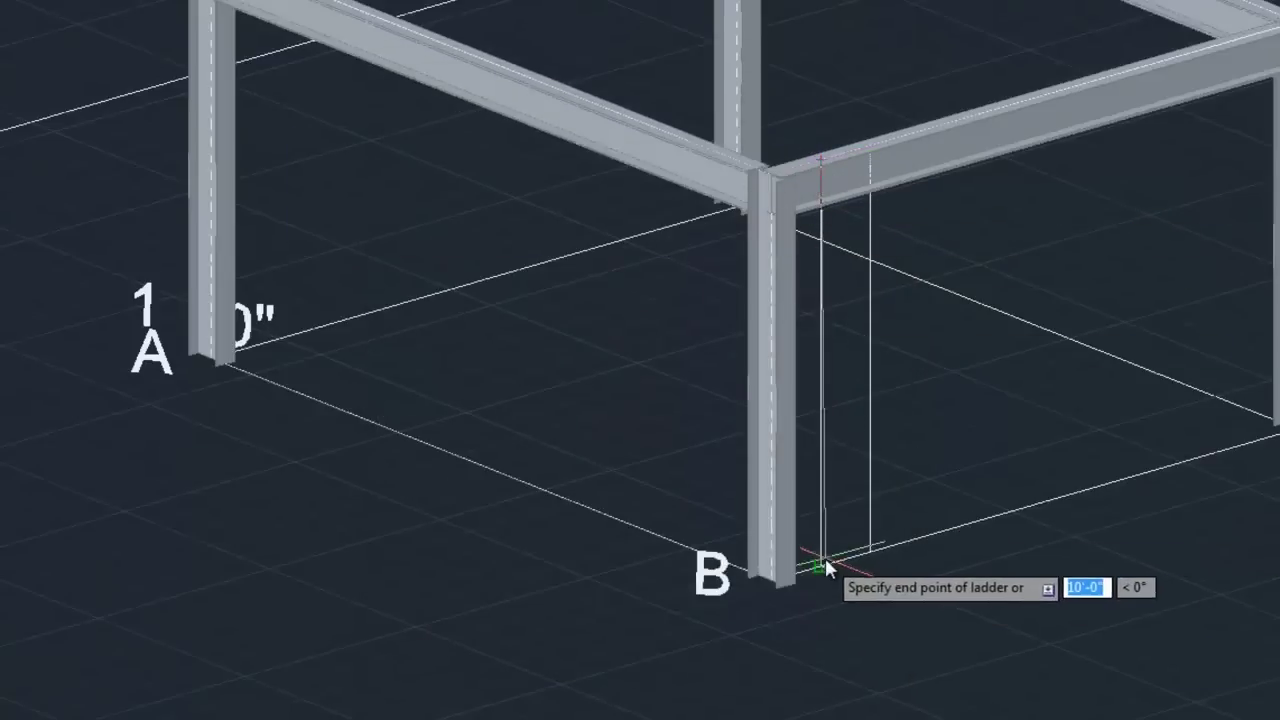
left_click(820, 568)
left_click(830, 715)
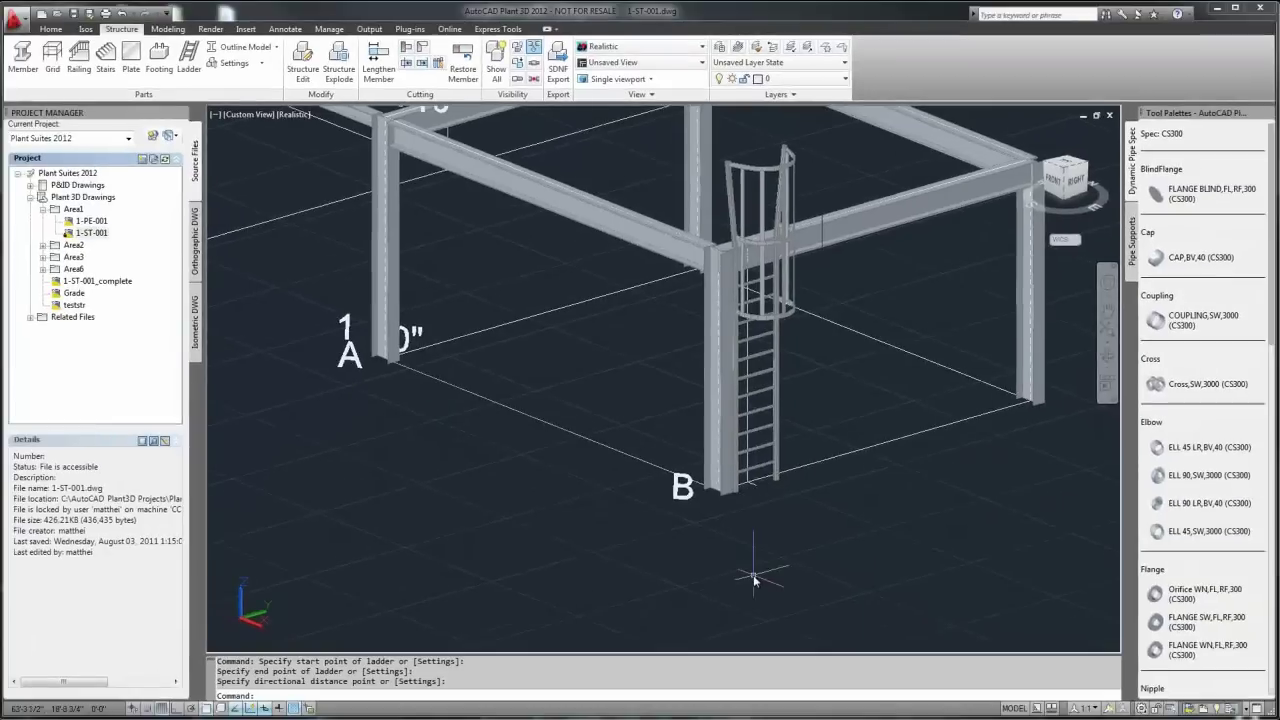
key("Escape")
Display the structural objects as Line Model and accept the railing settings
middle_click_drag(829, 543, 965, 598, "shift")
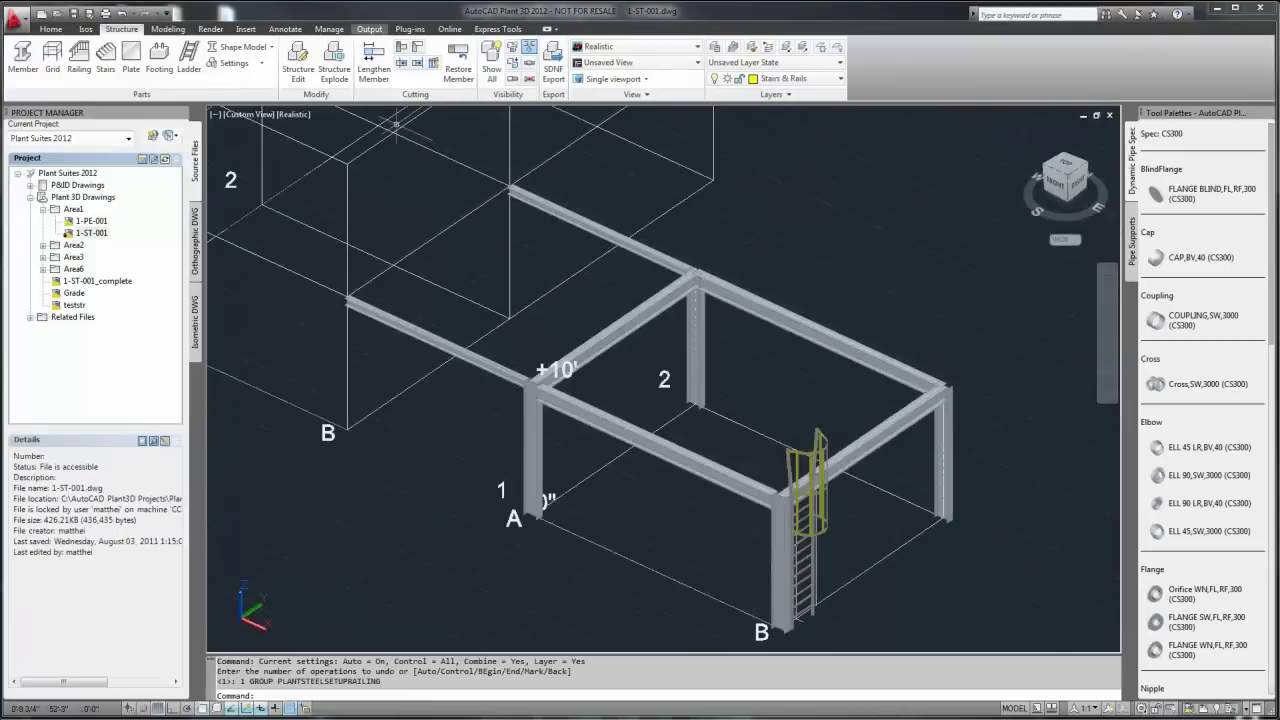
left_click(240, 47)
left_click(245, 66)
left_click(234, 63)
left_click(257, 110)
left_click(643, 553)
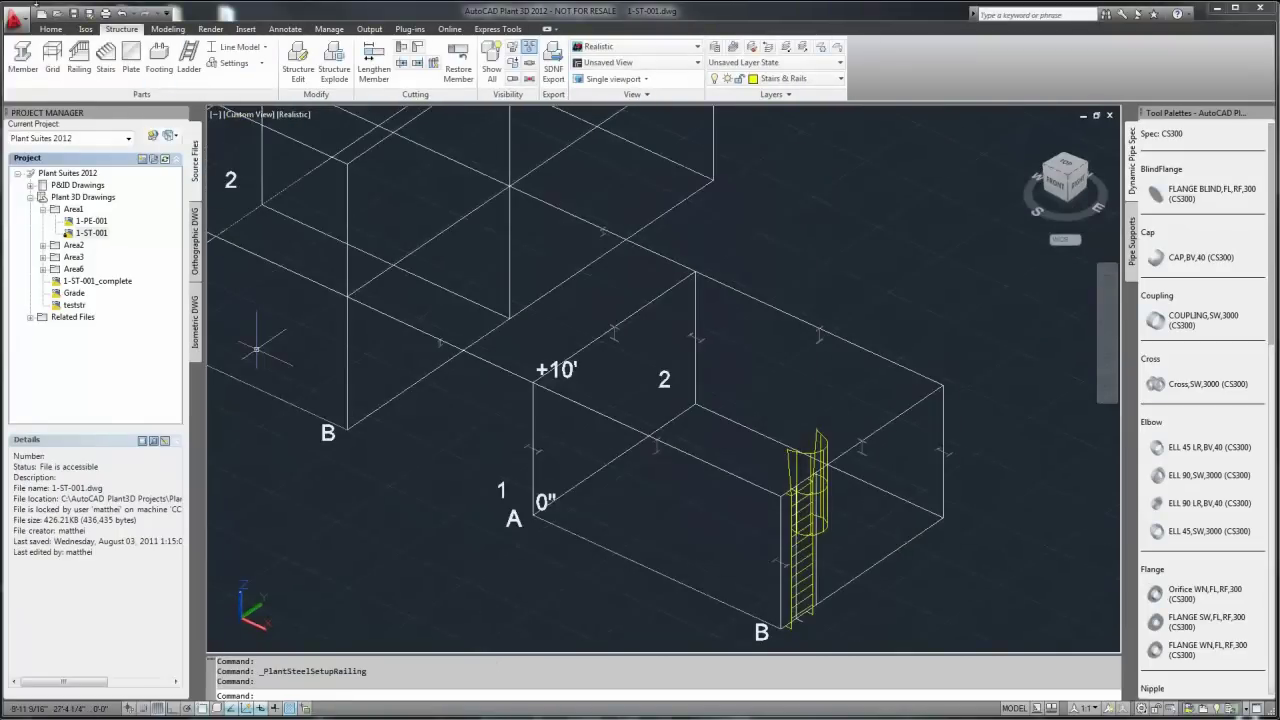
Draw a railing around the +10' platform perimeter, starting at corner B-1 and stopping beside the ladder
left_click(79, 58)
left_click(782, 498)
left_click(535, 381)
left_click(696, 273)
left_click(943, 390)
left_click(818, 447)
key("Escape")
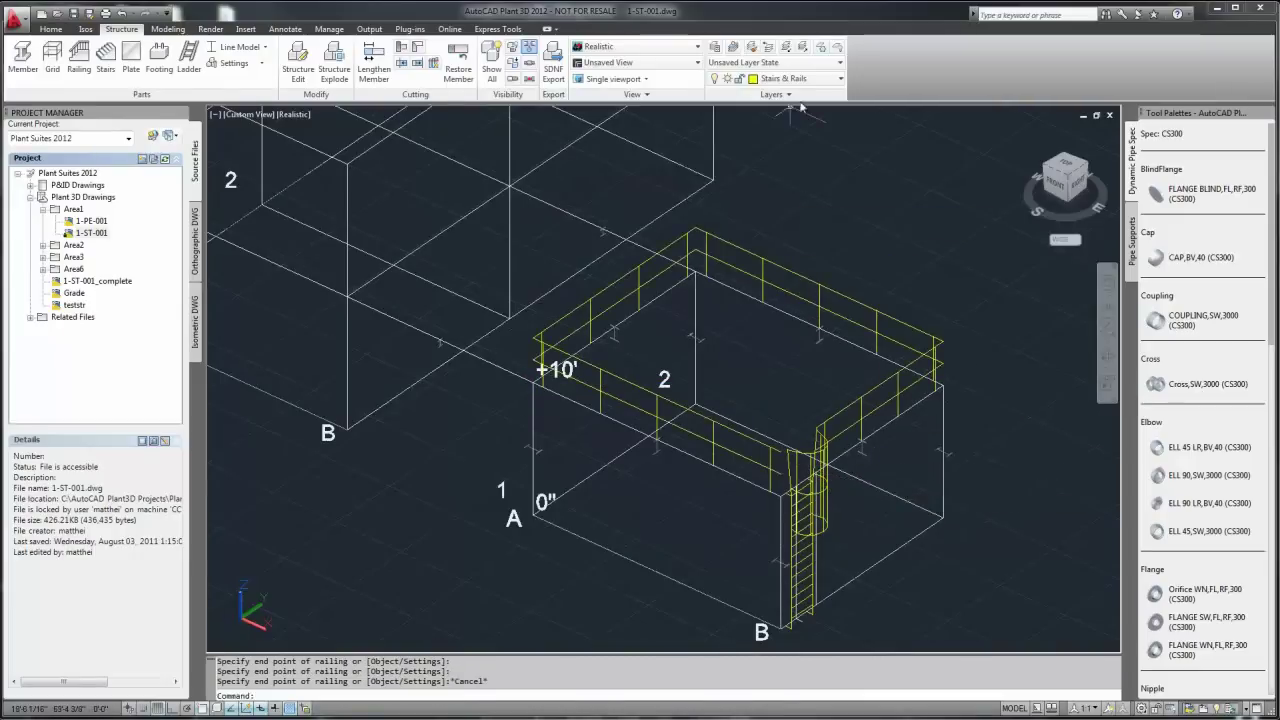
Make Grating the current layer and create a floor plate across opposite corners of the +10' platform
left_click(790, 78)
left_click(780, 111)
left_click(132, 62)
left_click(614, 462)
left_click(536, 384)
left_click(943, 390)
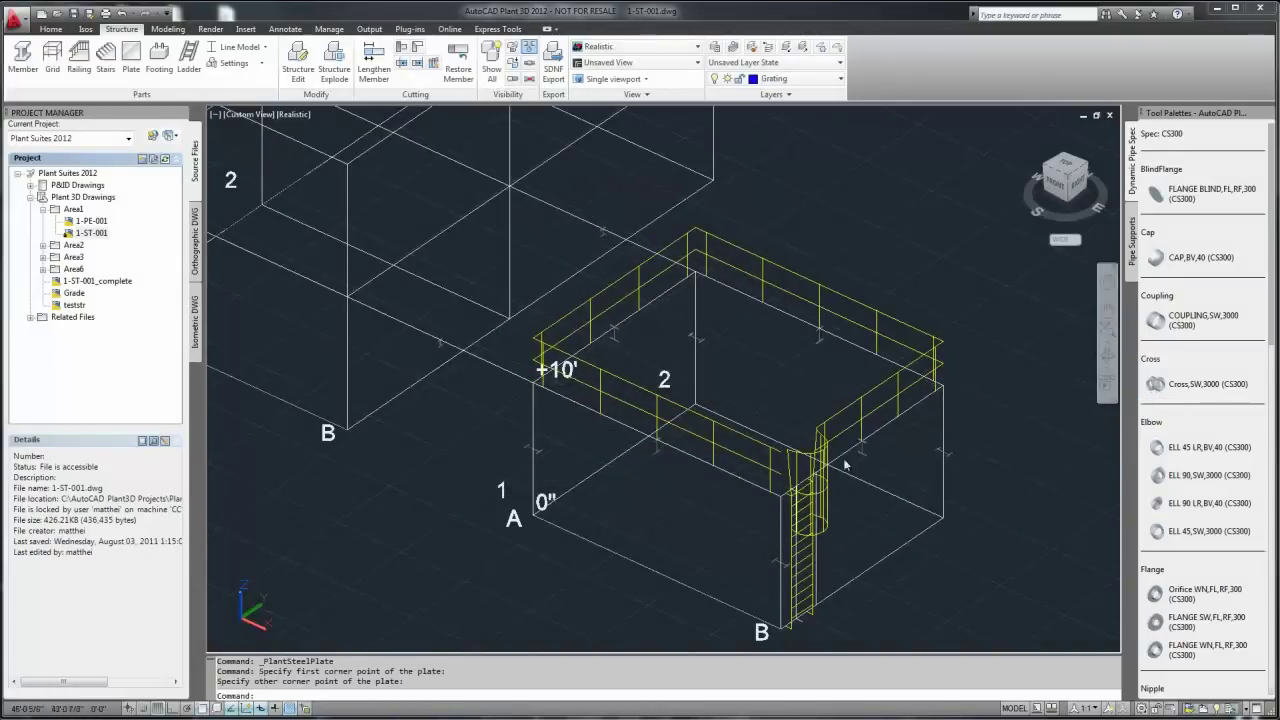
Display the structural objects as Shape Model and open the layer list
left_click(240, 47)
left_click(252, 147)
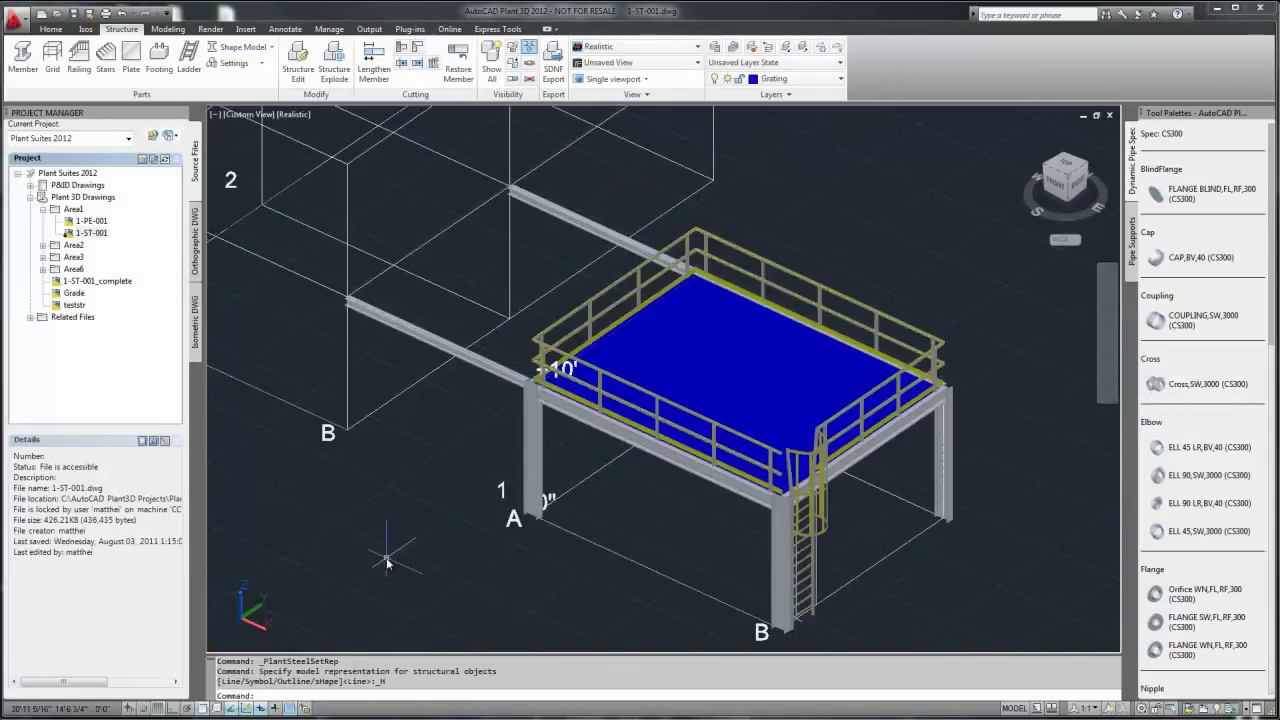
scroll(460, 500, "down", 3)
left_click(841, 80)
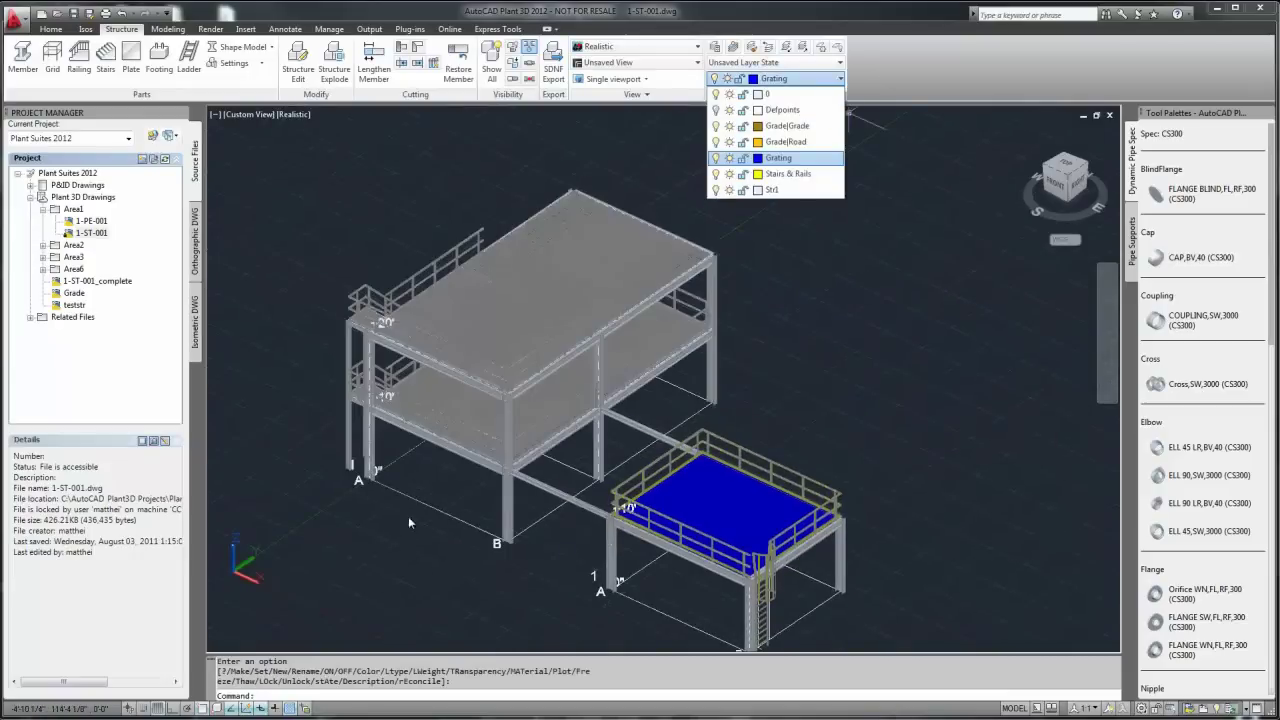
middle_click_drag(415, 497, 495, 577, "shift")
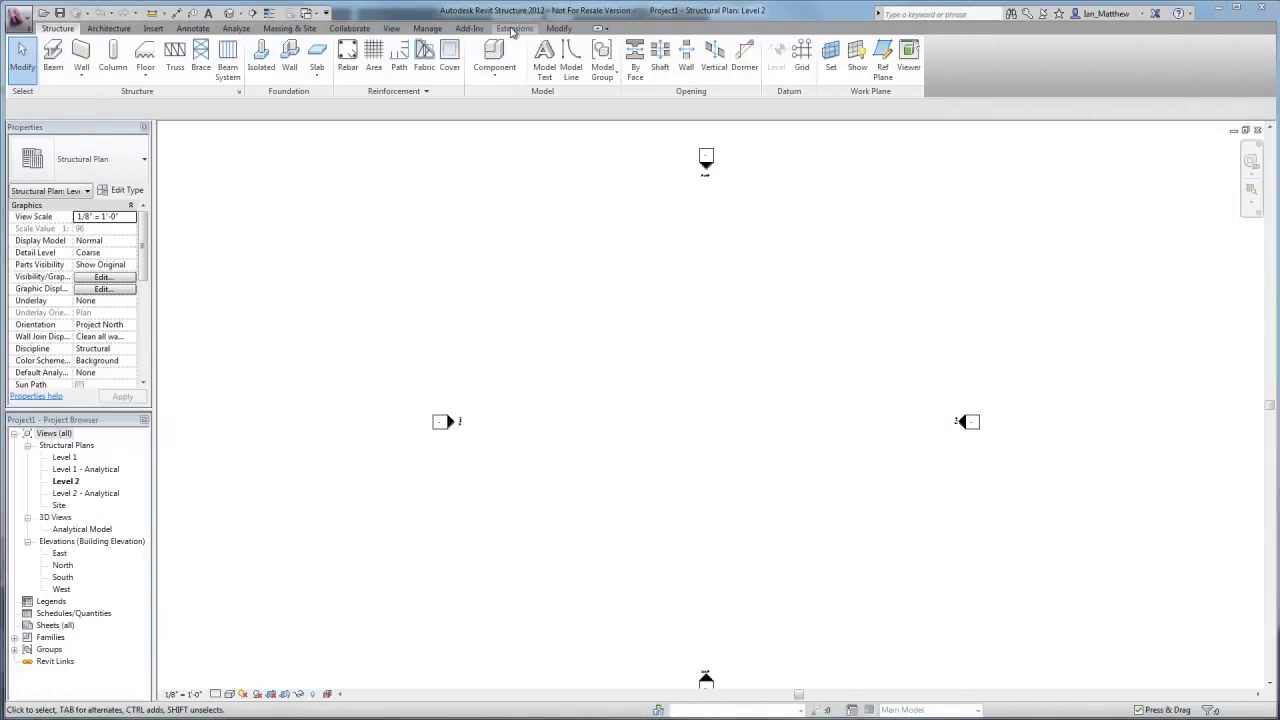
Switch to Revit Structure and import the exported steel model file through SDNF Import
left_click(514, 28)
left_click(219, 58)
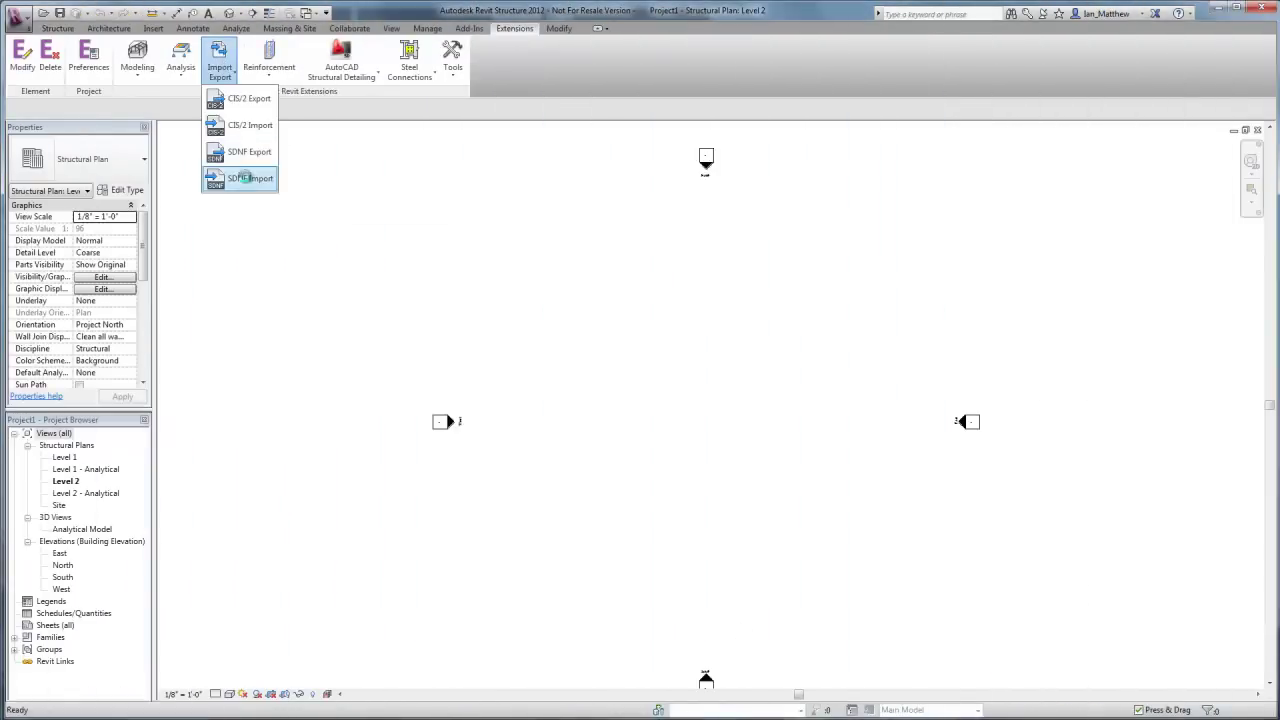
left_click(251, 177)
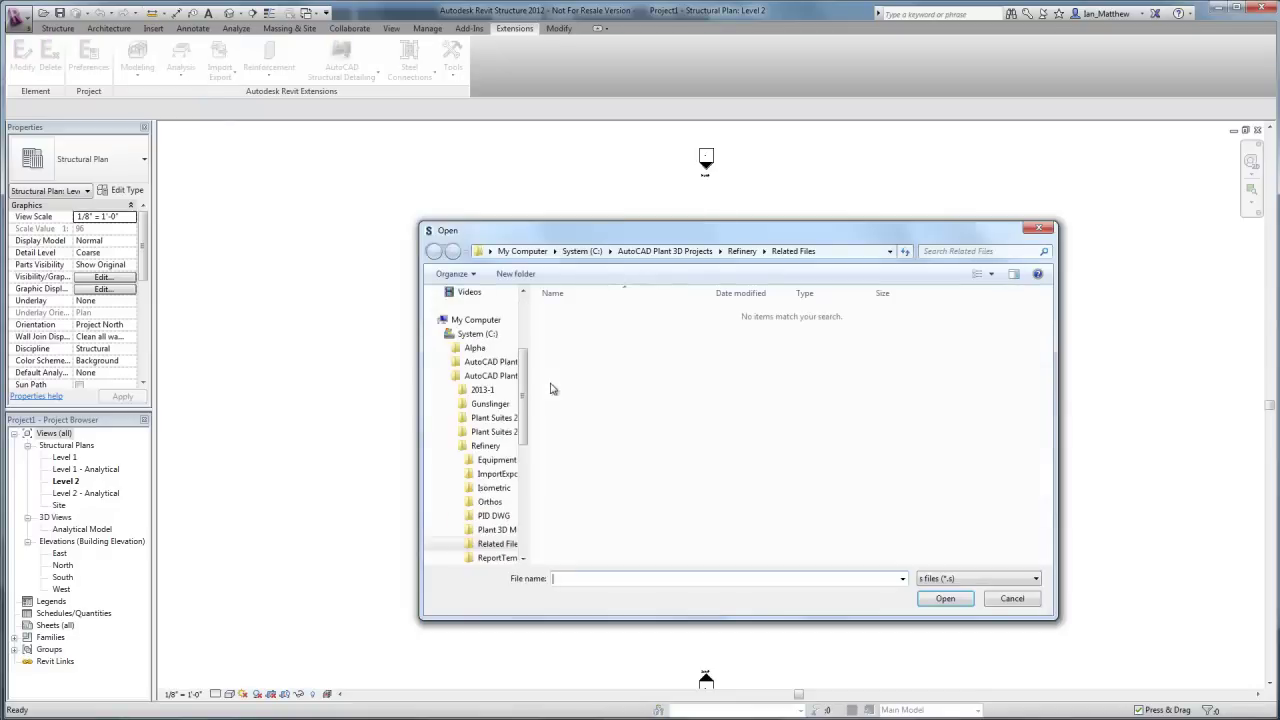
left_click(1035, 580)
left_click(985, 603)
left_click(583, 326)
left_click(941, 598)
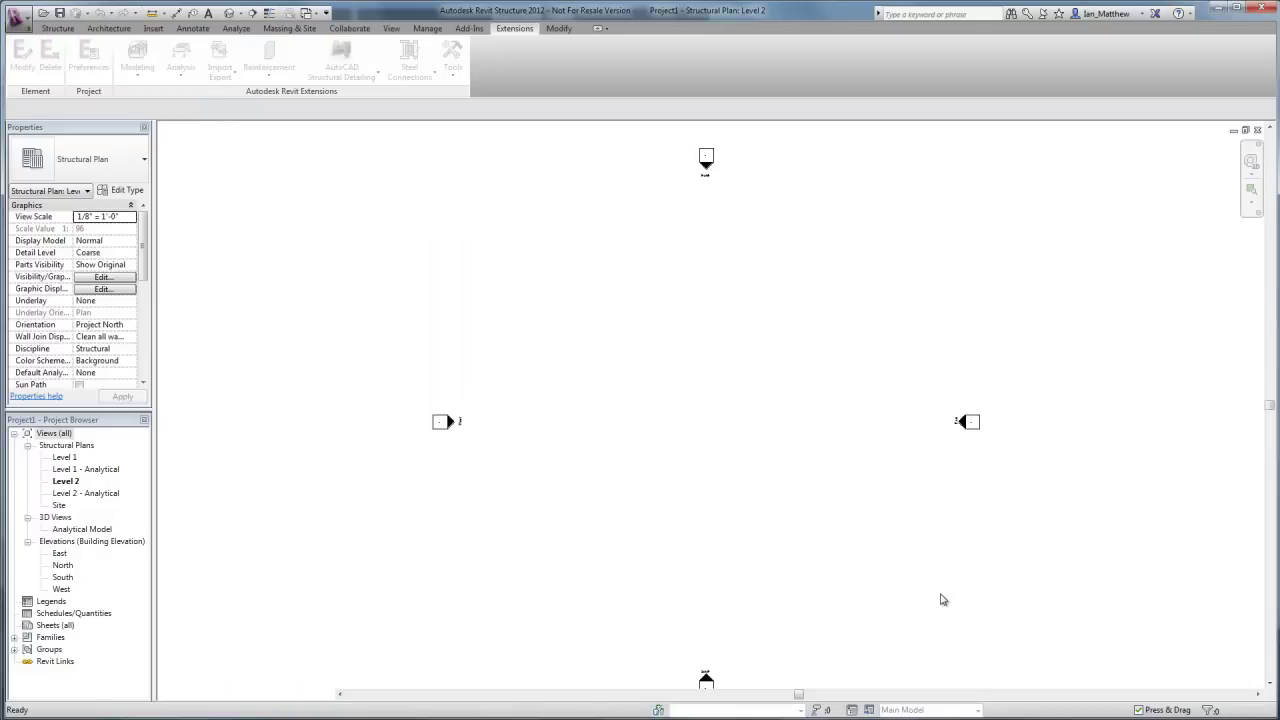
left_click(731, 477)
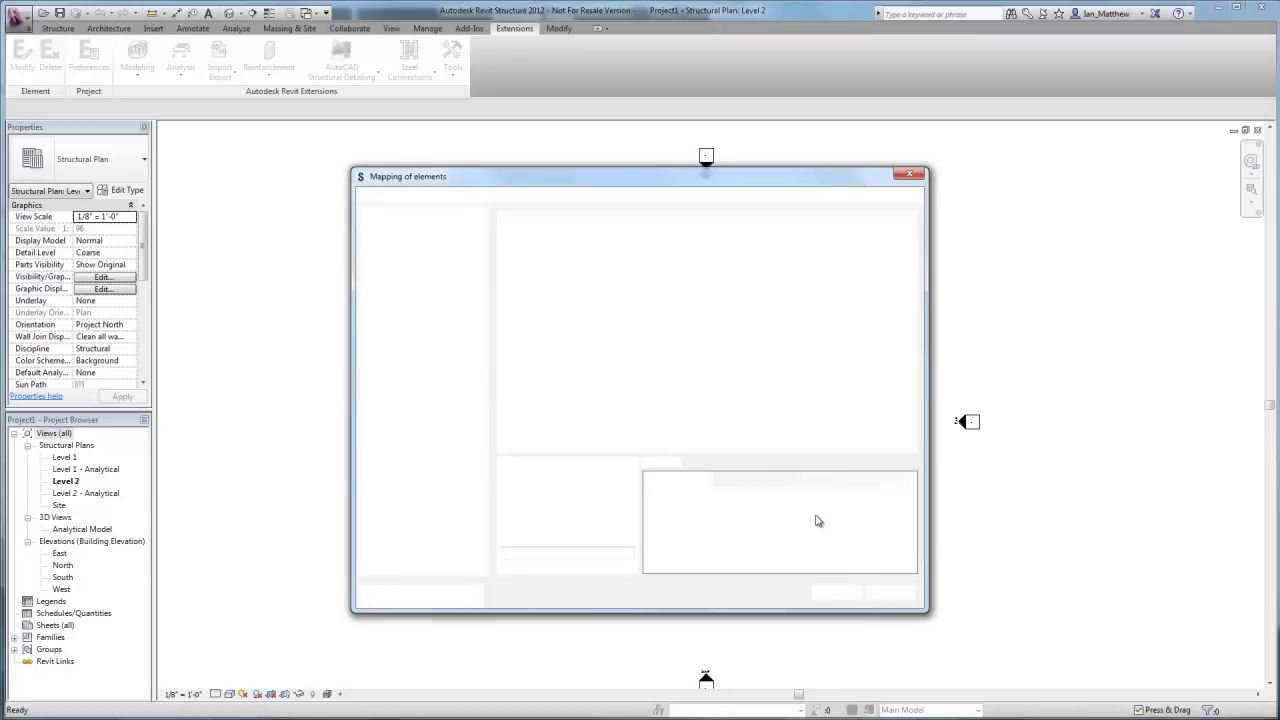
Map section FB 1/4 x 4 to FB4X1/4 and FB 1/4 x 2 to FB2X1/4, and complete the import
left_click(807, 233)
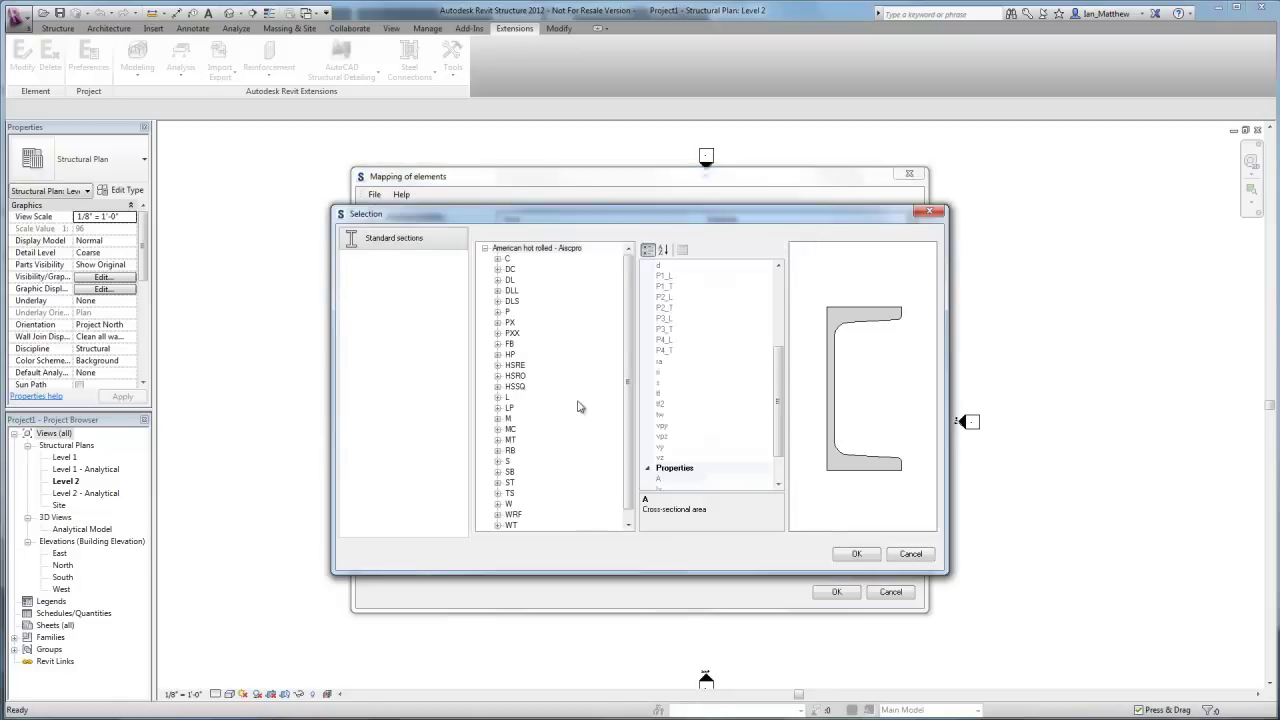
left_click(498, 344)
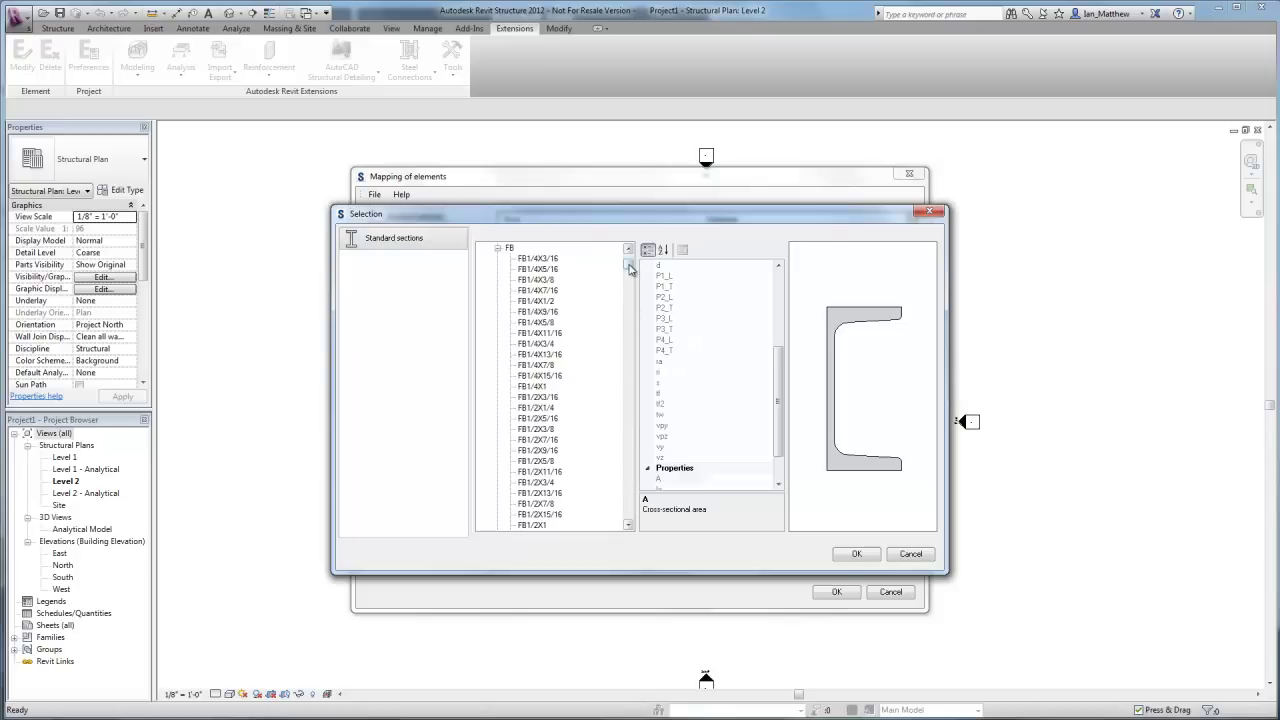
left_click_drag(629, 268, 632, 360)
left_click(533, 355)
left_click(852, 555)
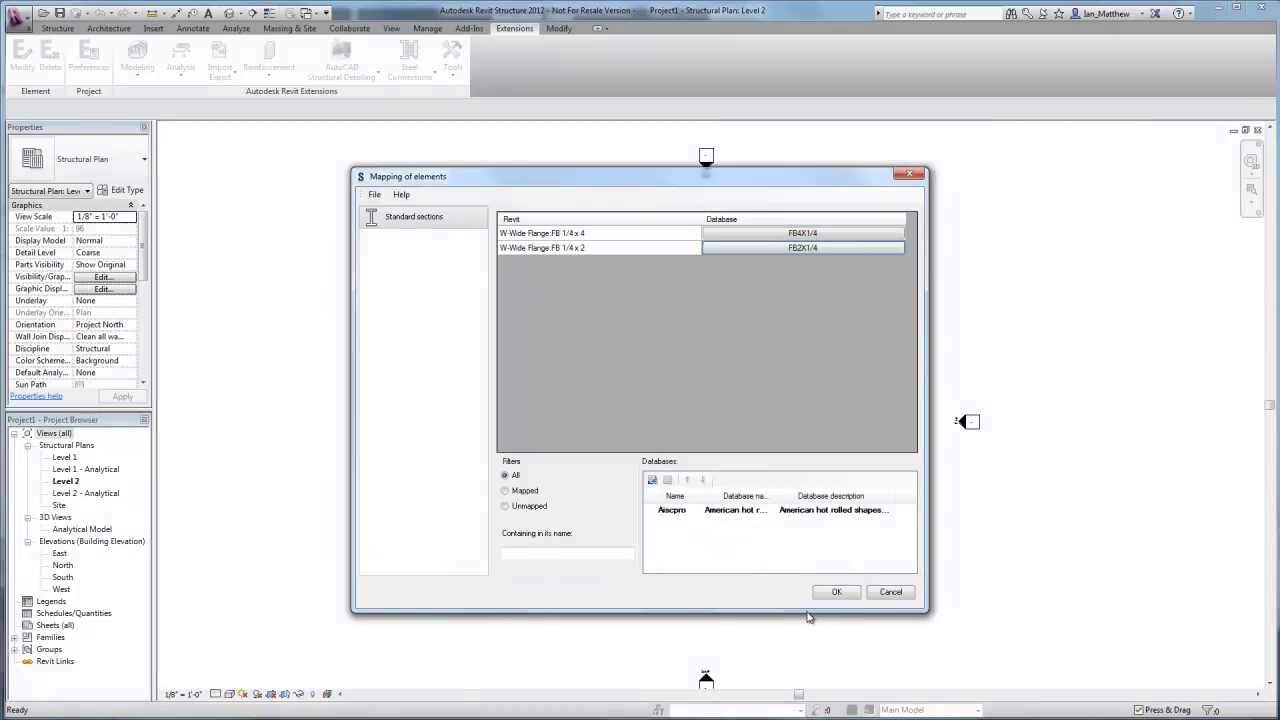
left_click(837, 592)
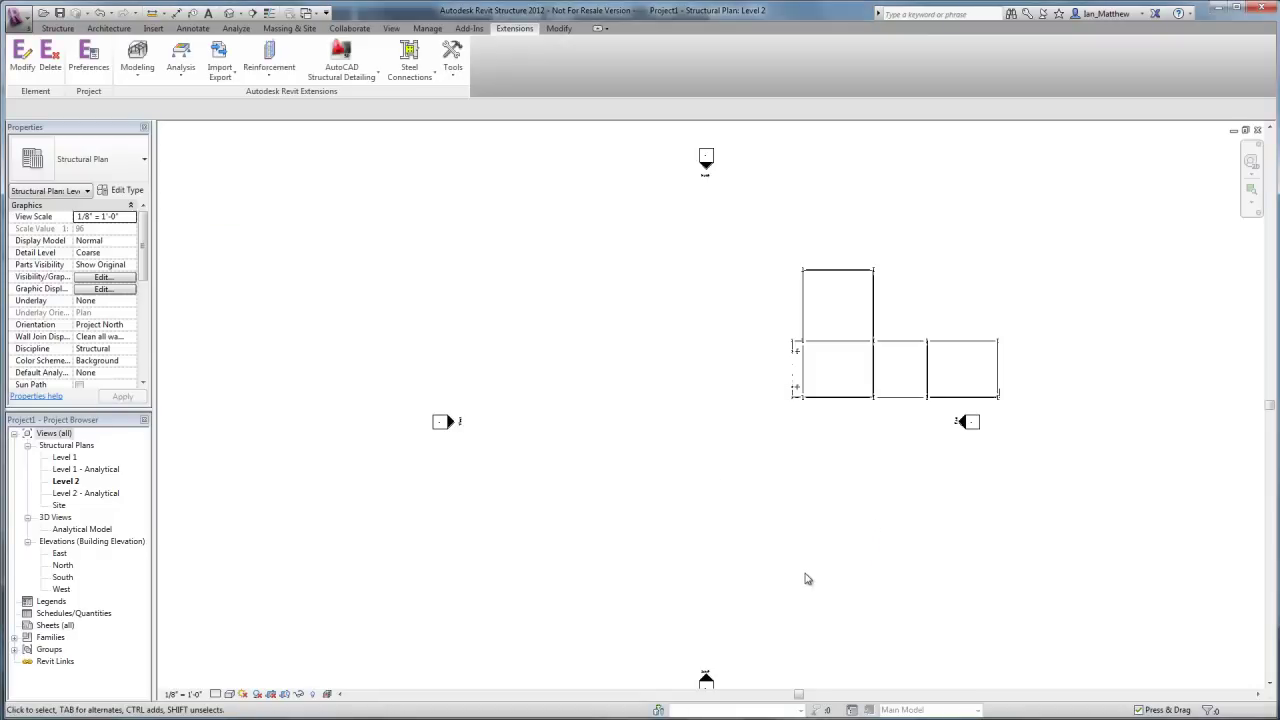
Examine the imported framing in the Level 2 plan and open a default 3D view of it
scroll(896, 392, "up", 3)
middle_click_drag(894, 391, 660, 518)
scroll(659, 518, "up", 2)
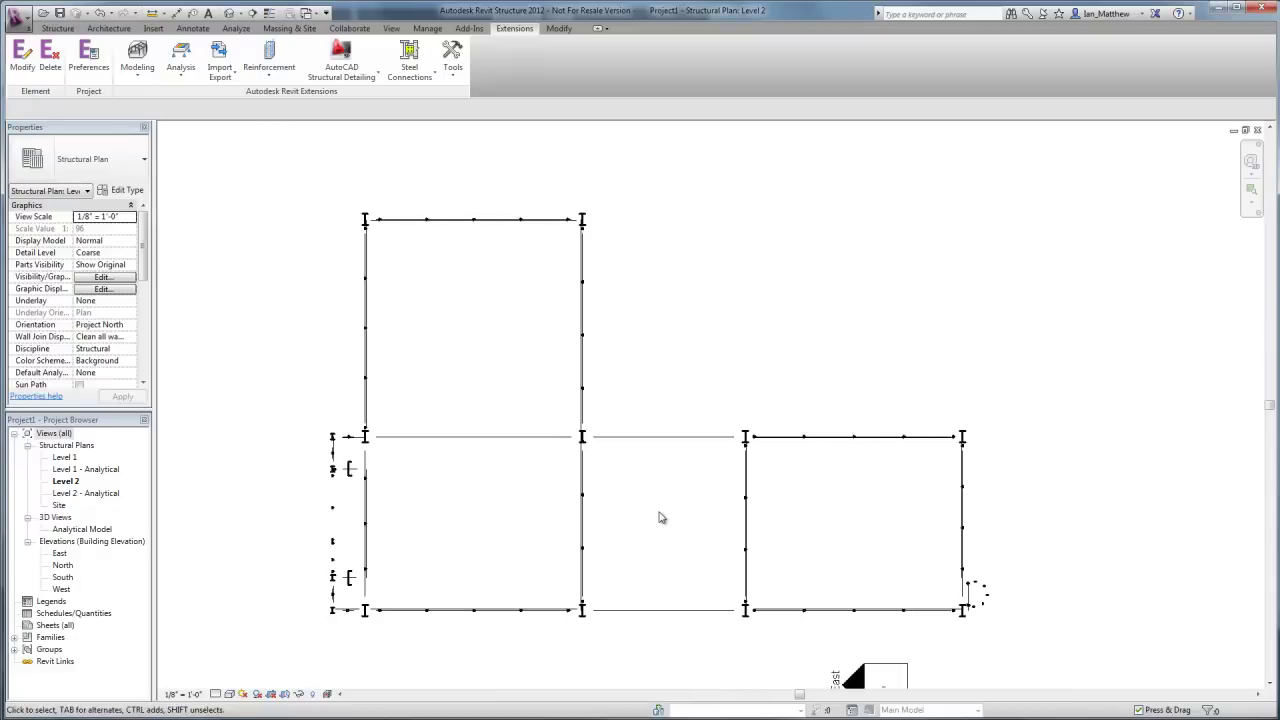
left_click(391, 28)
left_click(423, 62)
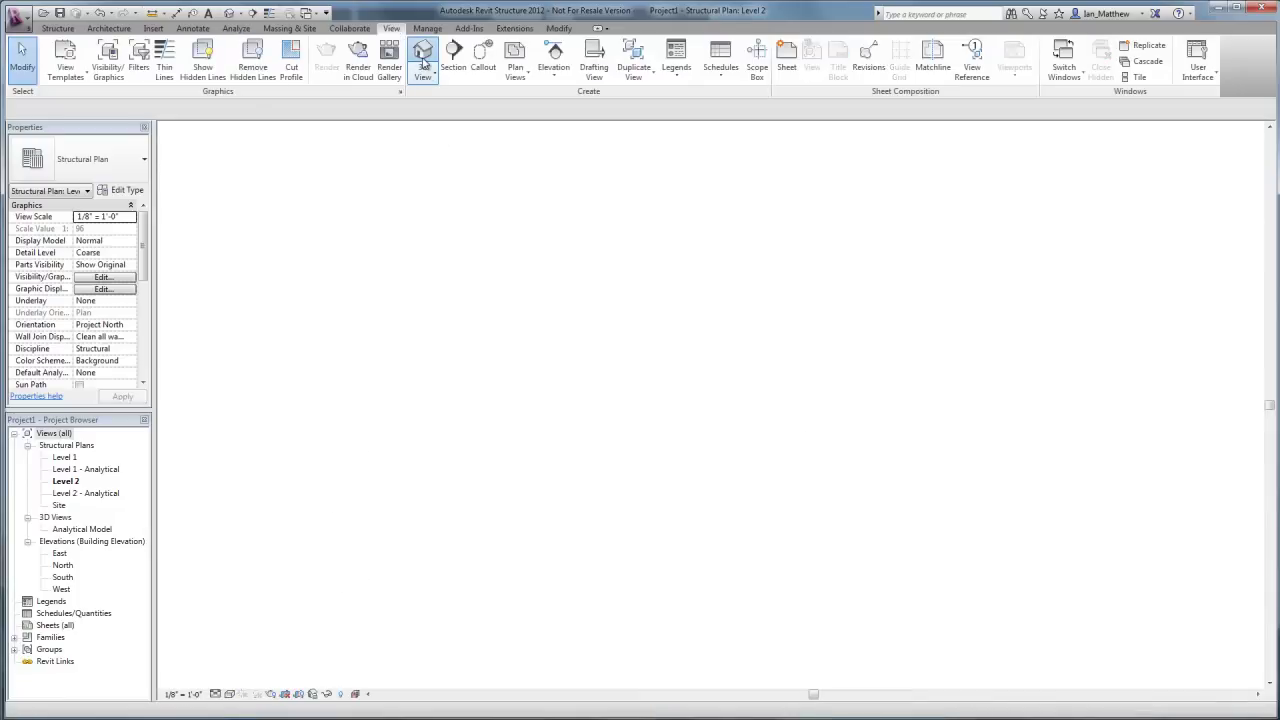
middle_click_drag(557, 541, 852, 459, "shift")
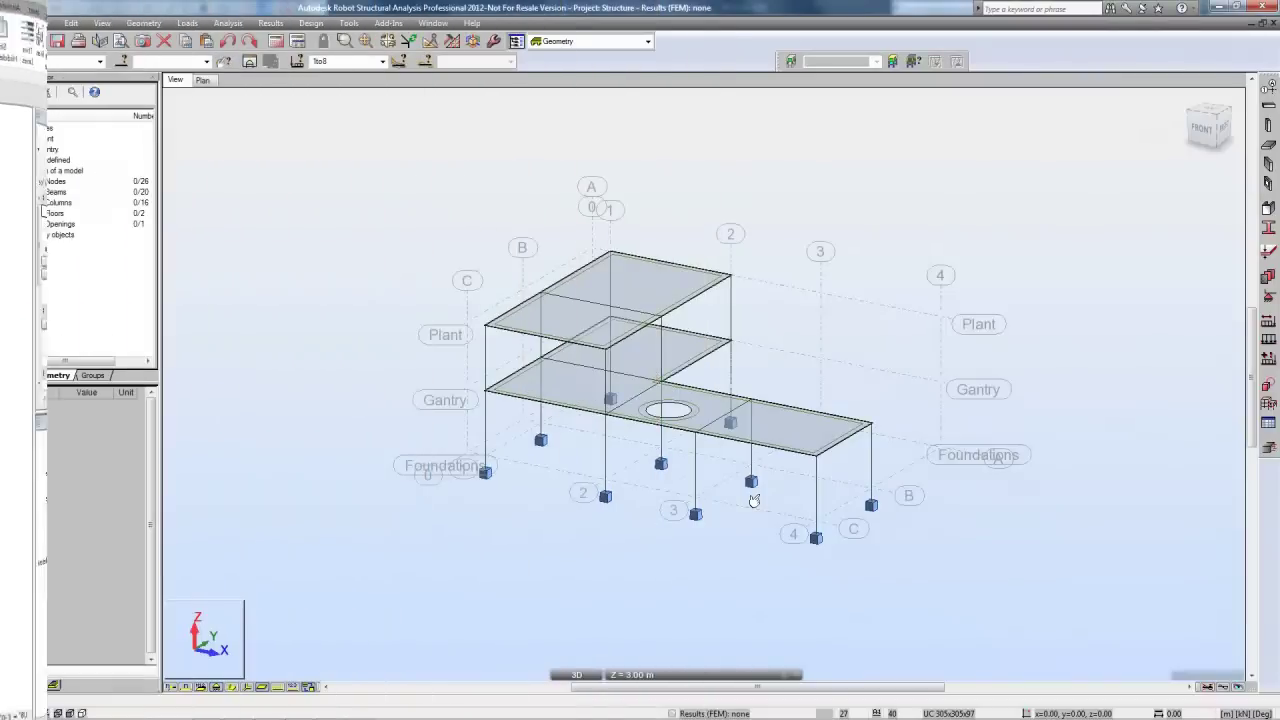
In Robot Structural Analysis, add a CHS 114.3x4 diagonal brace from the grid A foundation to the grid B column at Gantry, with Horizontal beams off
left_click(812, 429)
middle_click_drag(838, 377, 889, 417, "shift")
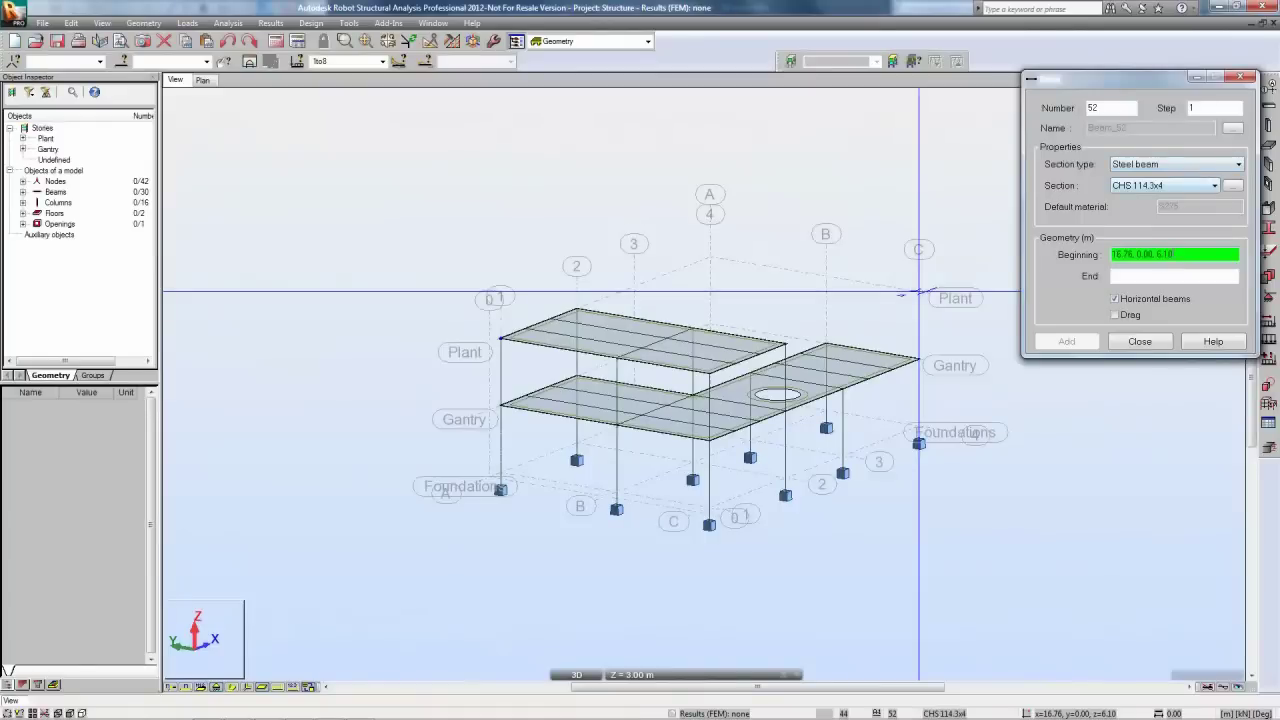
left_click(1115, 298)
left_click(505, 492)
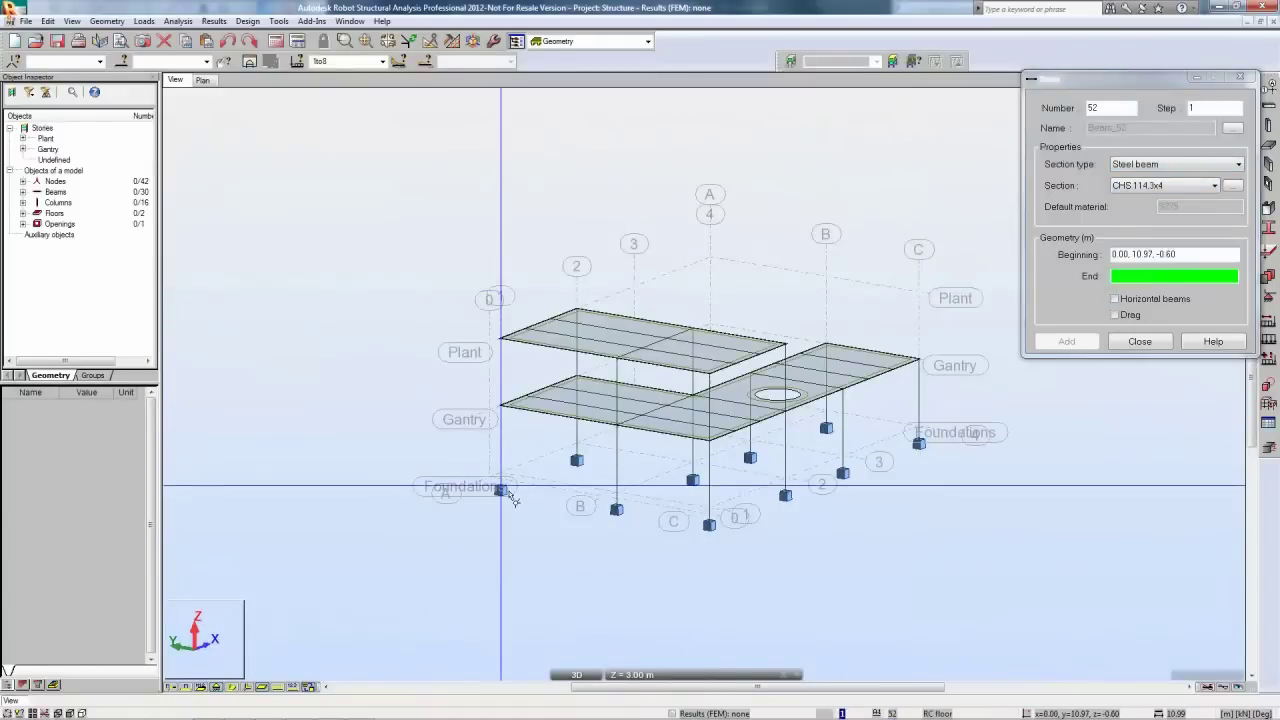
left_click(617, 425)
left_click(617, 425)
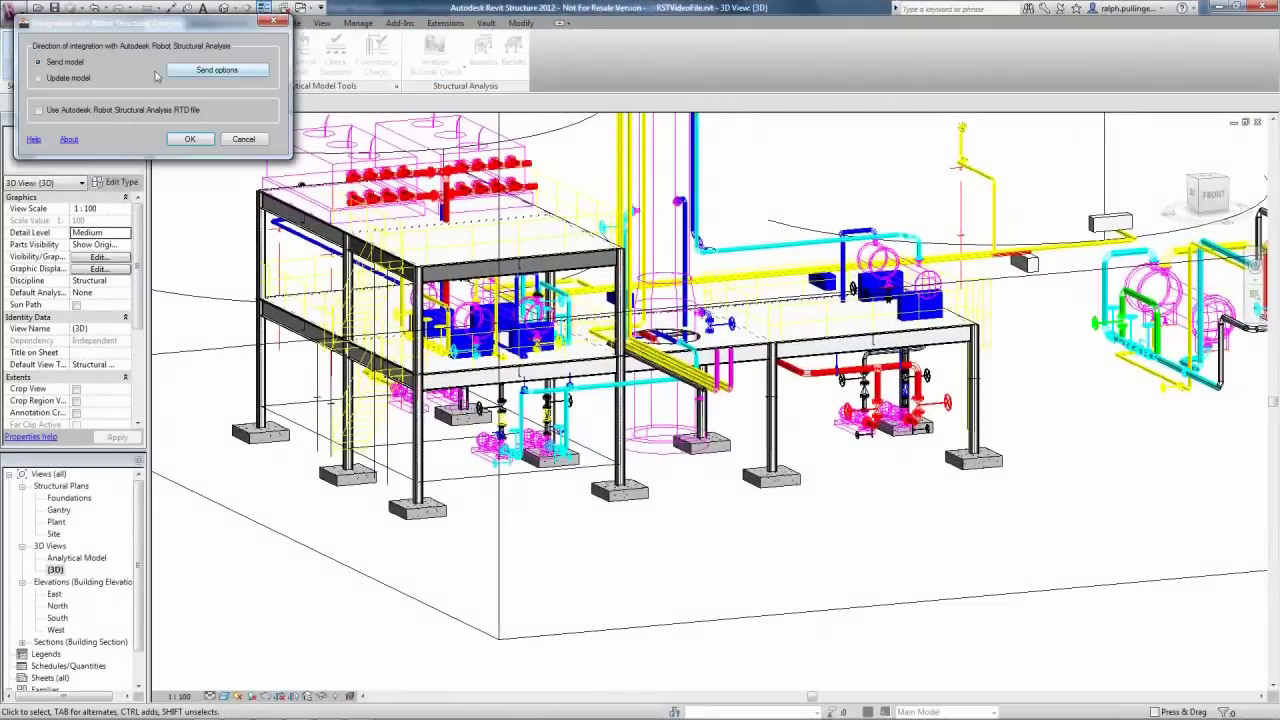
Switch to Revit Structure, update the model from Robot Structural Analysis and clear the selection of the transferred members
left_click(190, 139)
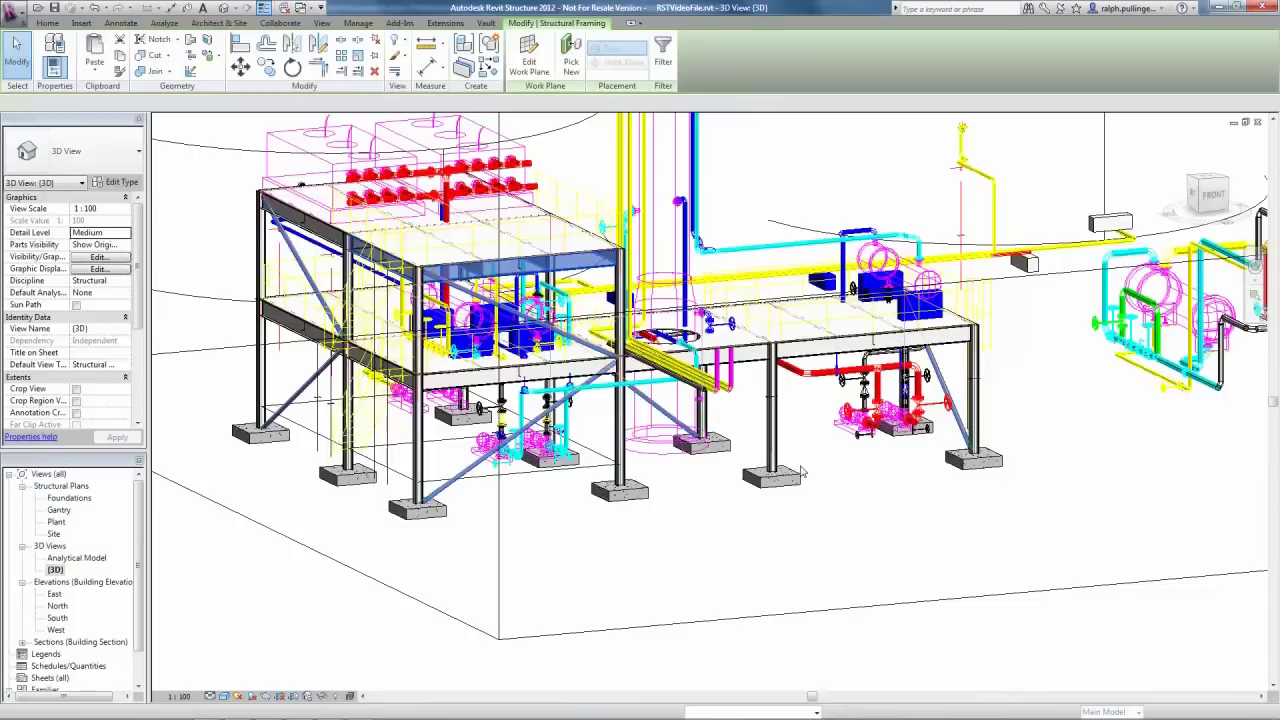
left_click(914, 517)
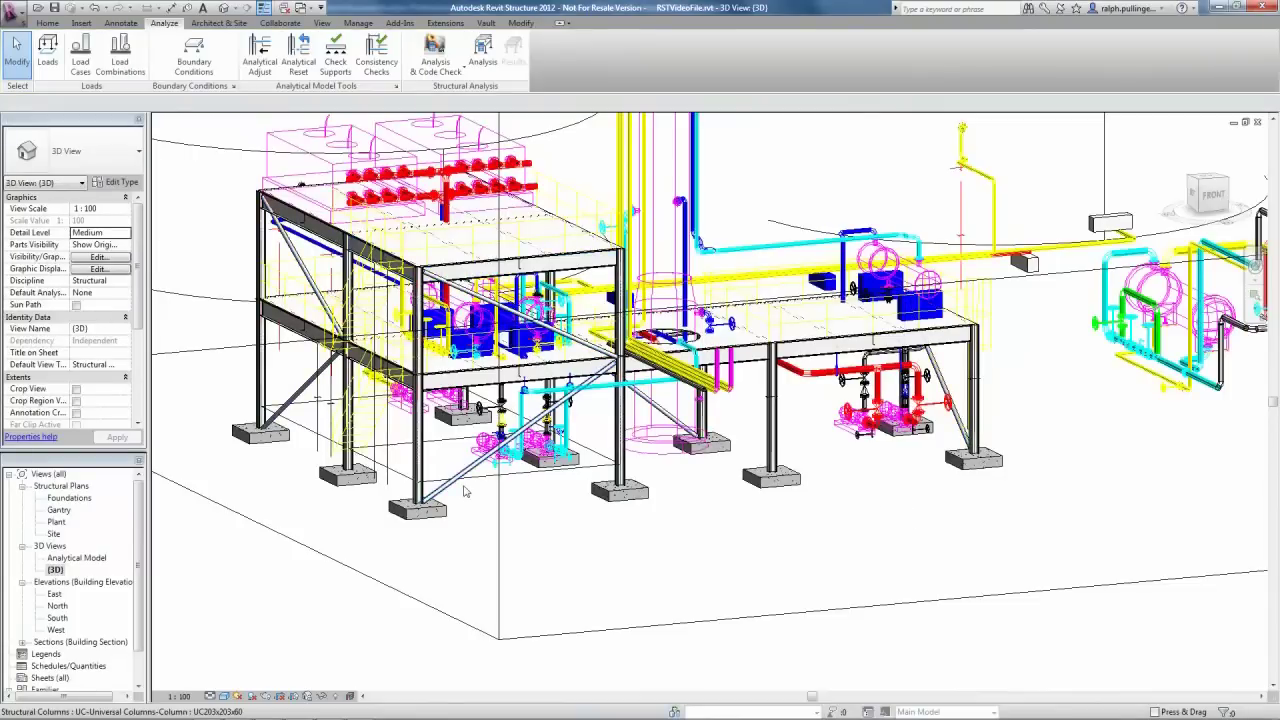
Shift the upper end of the CHS 114.3x4 diagonal brace on the upper storey toward its corner column
scroll(455, 286, "up", 4)
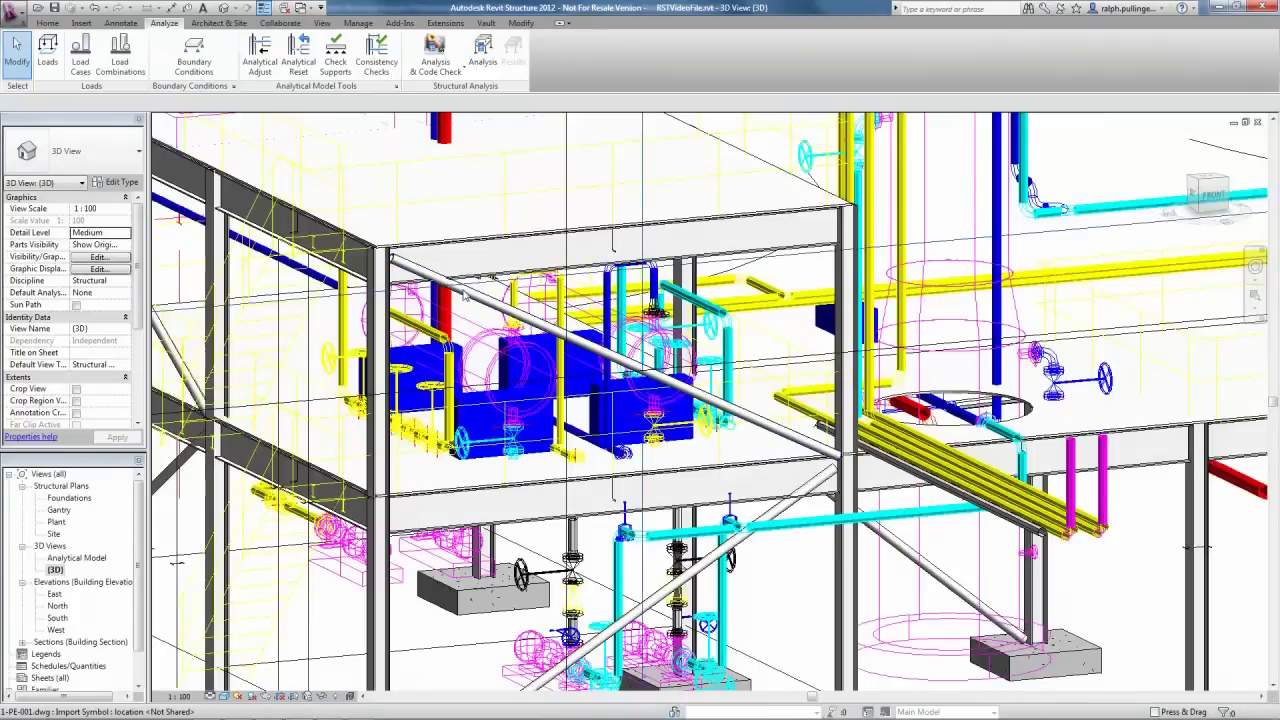
left_click(464, 290)
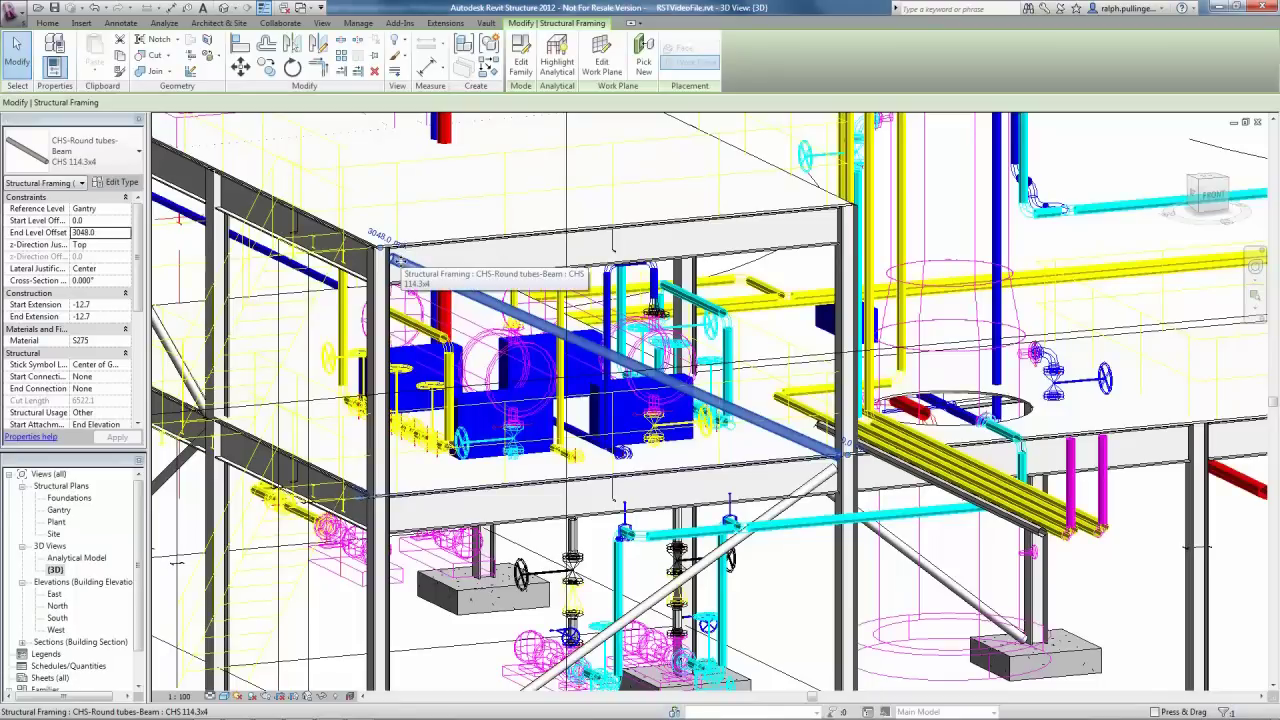
left_click_drag(393, 258, 383, 256)
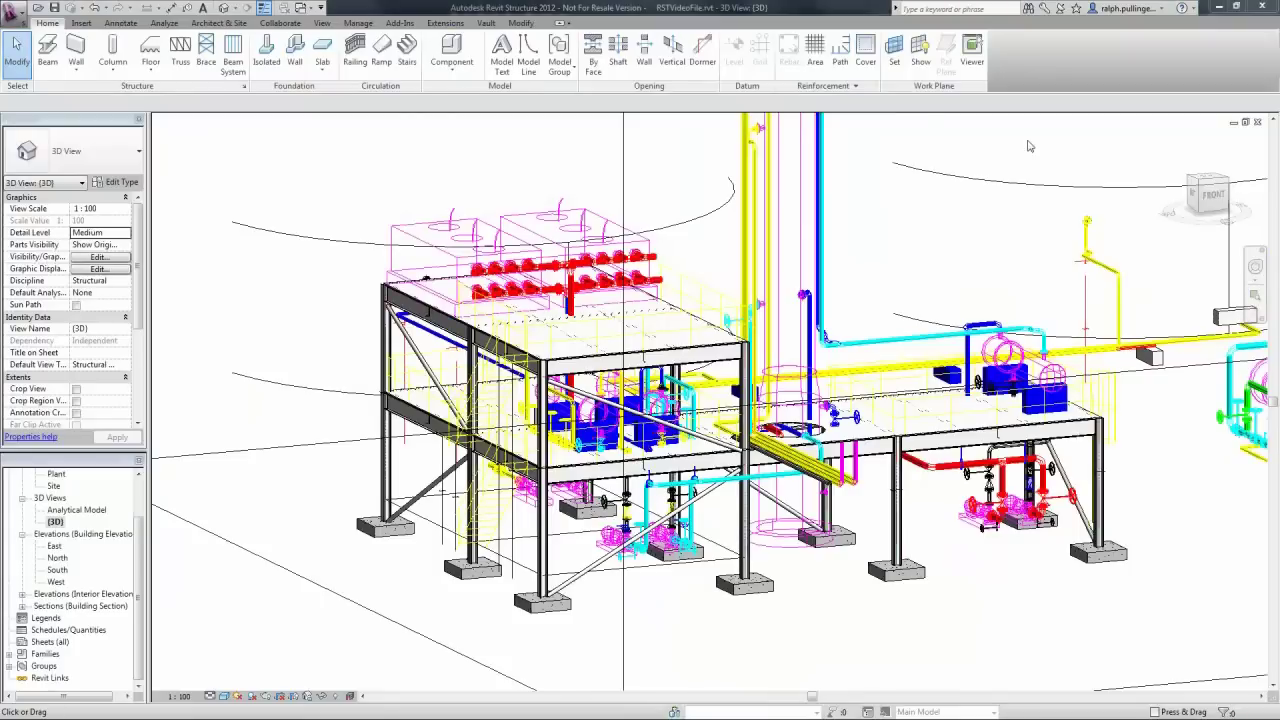
Send the steel model from Revit to AutoCAD Structural Detailing and switch to that program
left_click(445, 22)
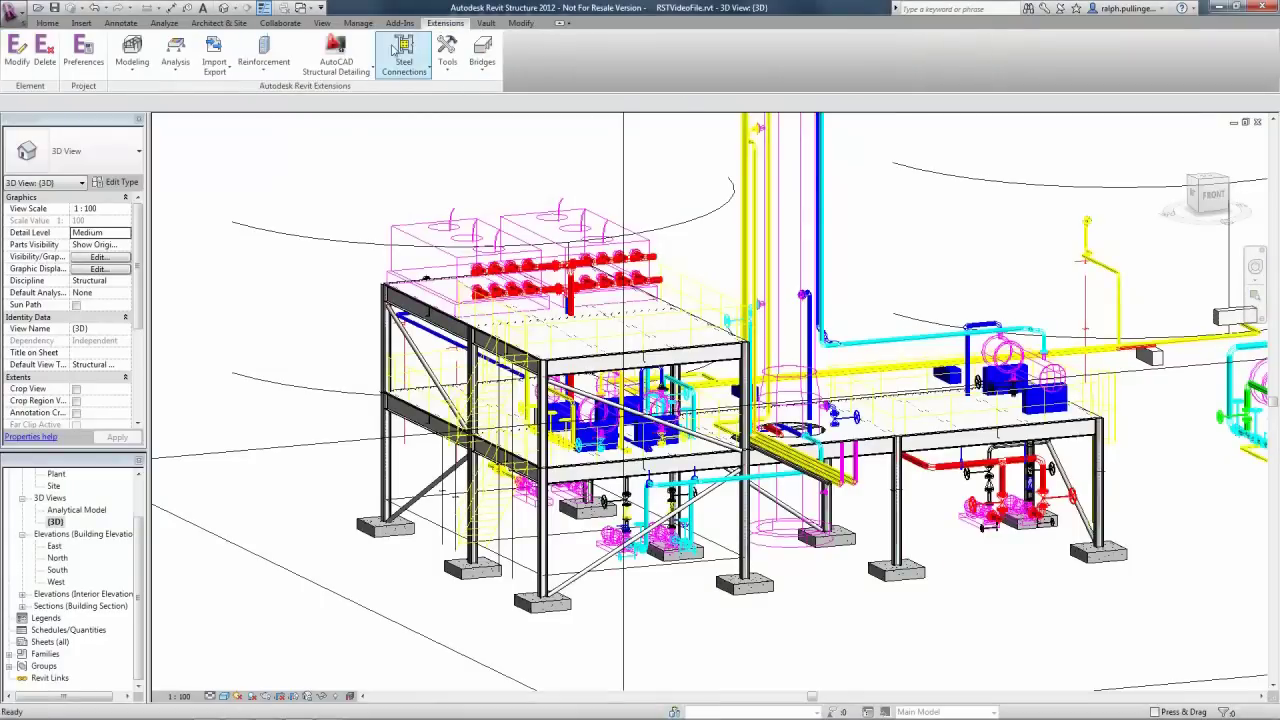
left_click(336, 66)
left_click(345, 156)
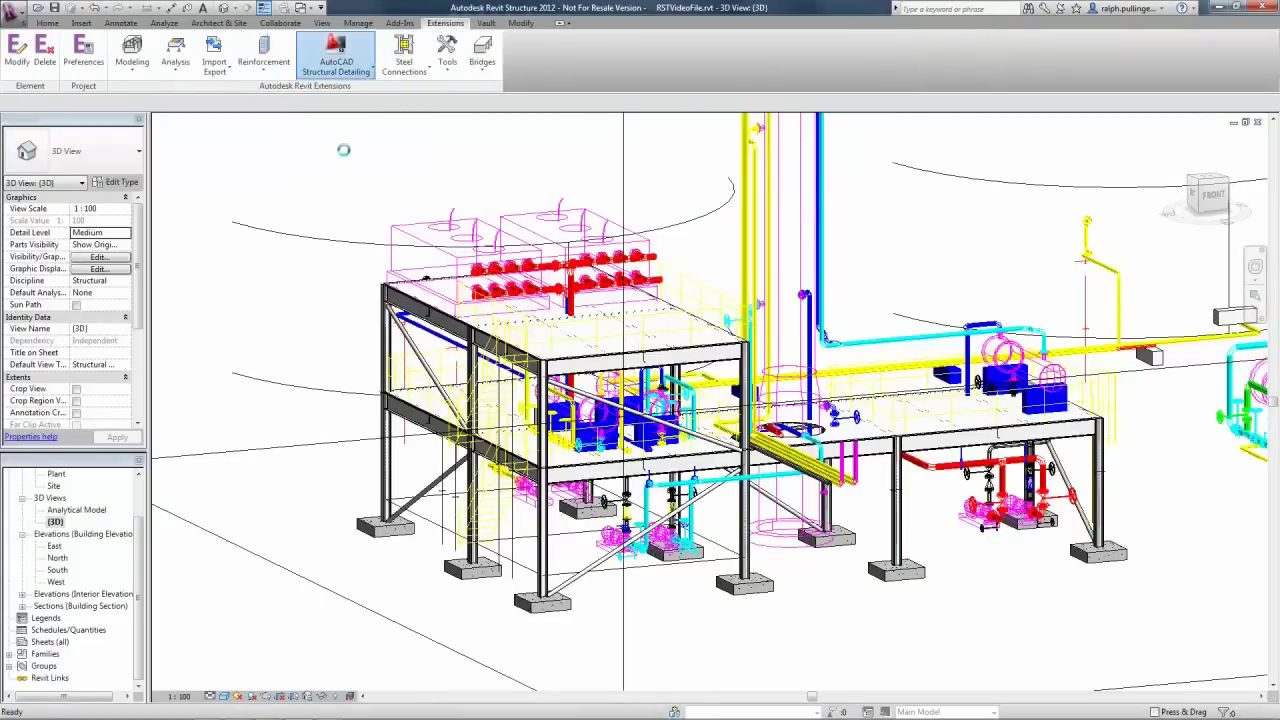
left_click(700, 415)
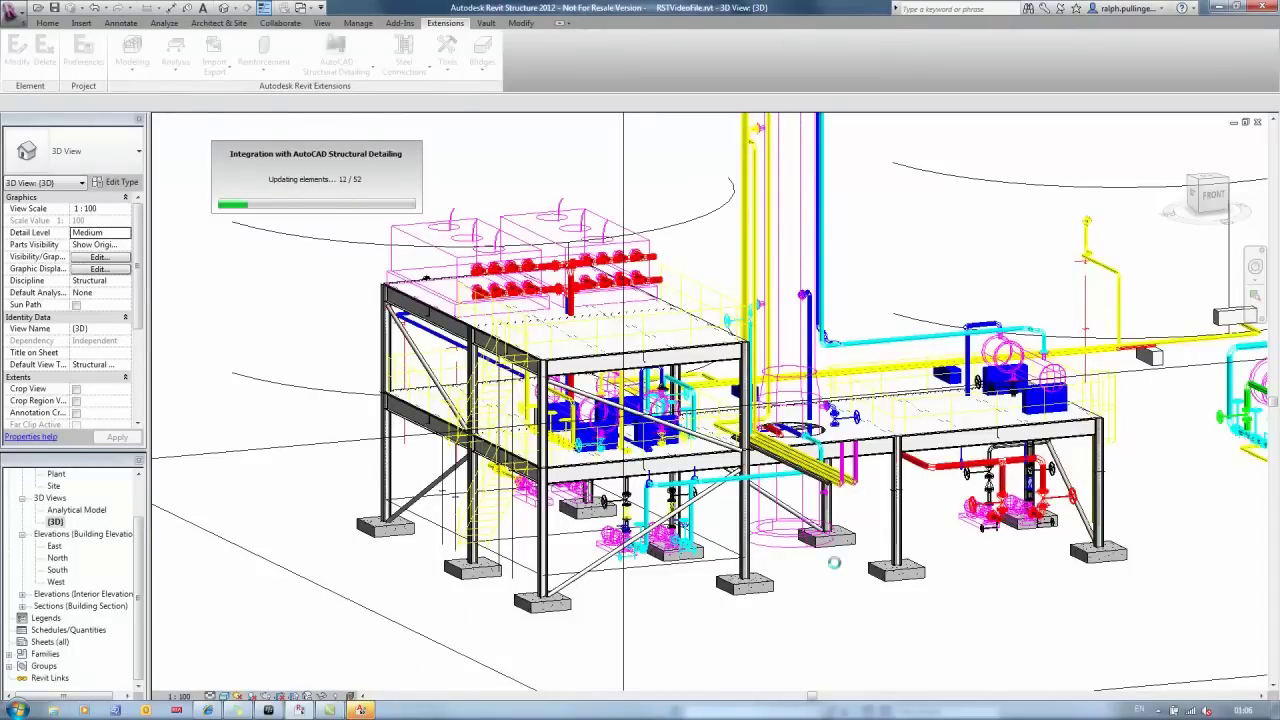
left_click(361, 711)
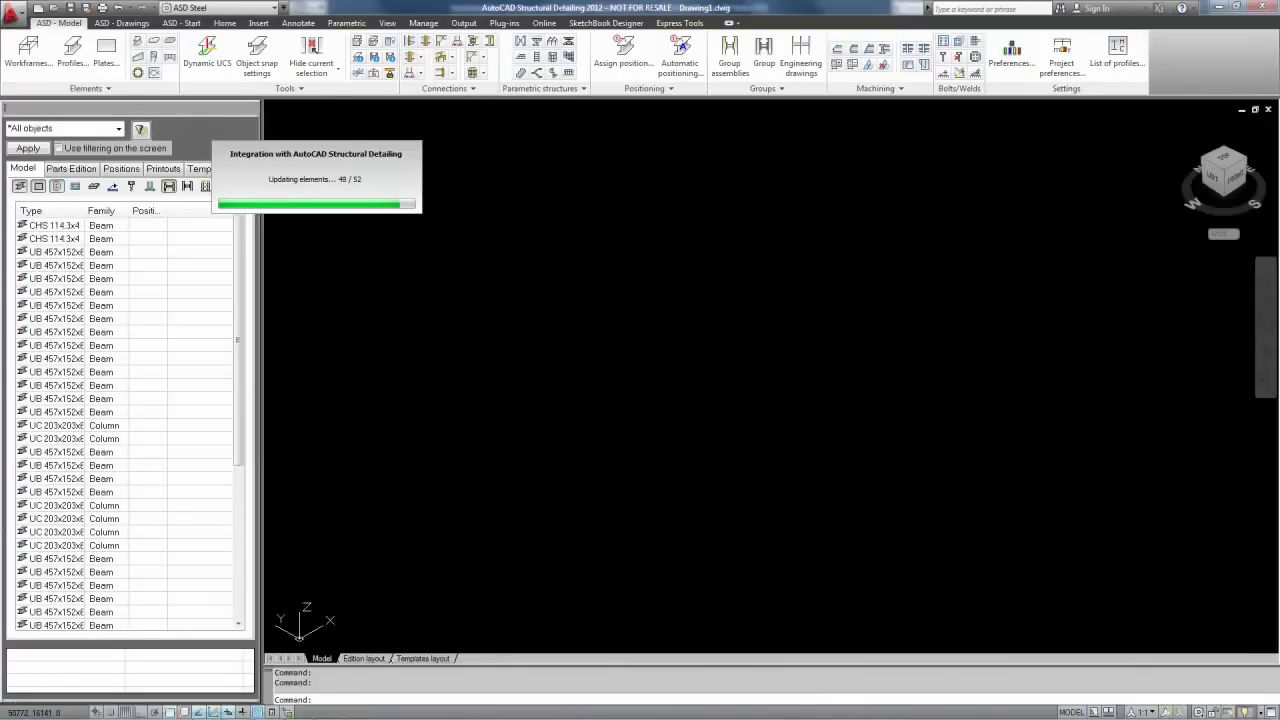
Define an End Plate - Beam/Column web connection between the grid 2 corner column and its beam, with plate thickness 16
double_click(634, 486)
type("z")
key("Return")
type("e")
key("Return")
middle_click_drag(888, 543, 823, 471, "shift")
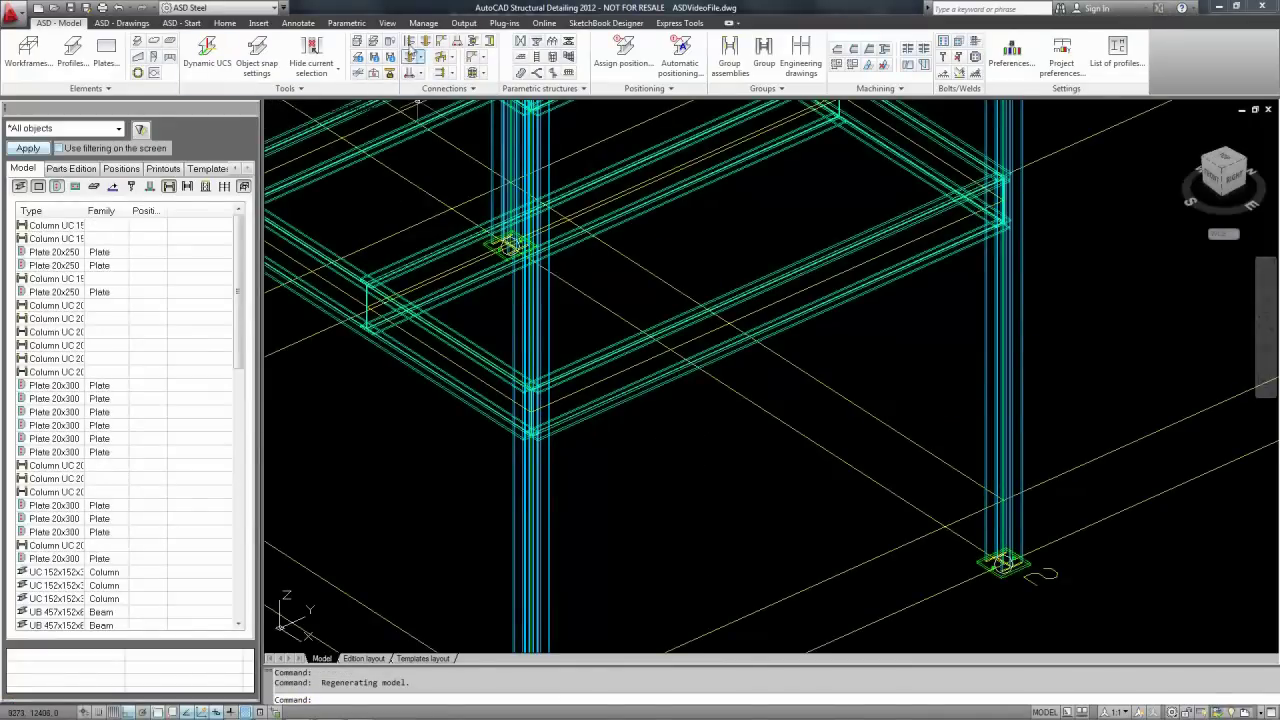
left_click(420, 59)
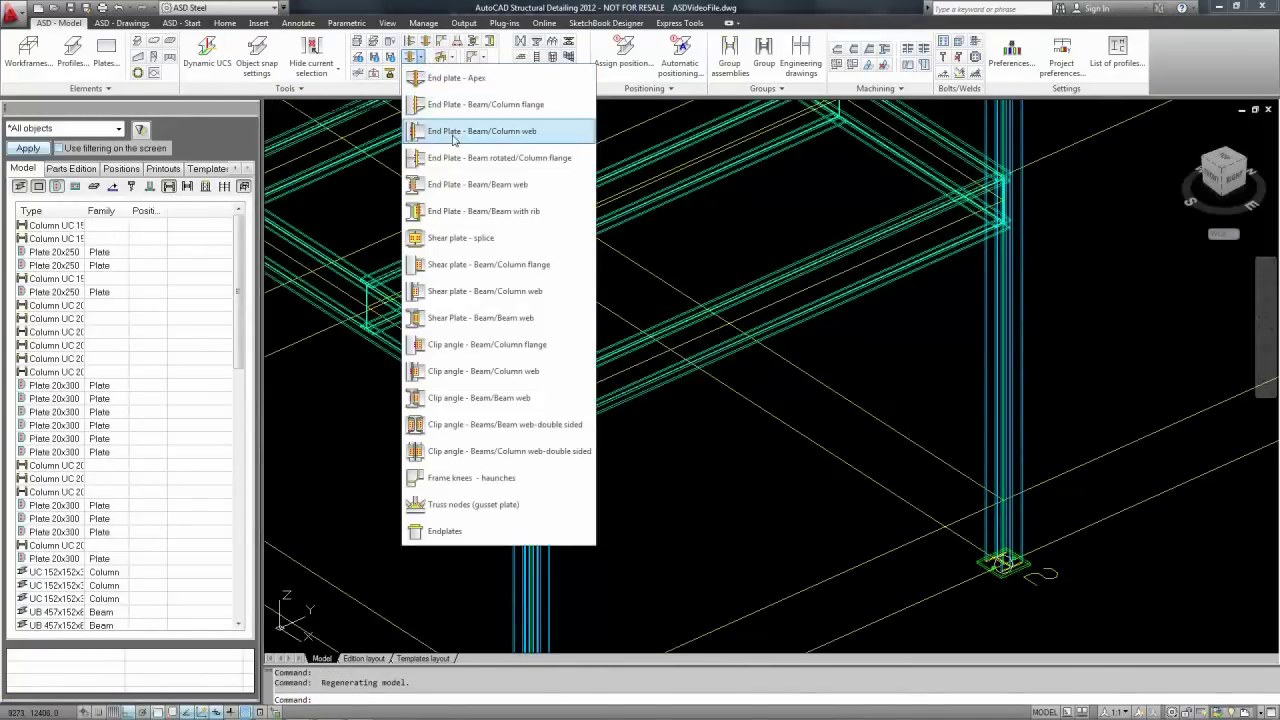
left_click(455, 141)
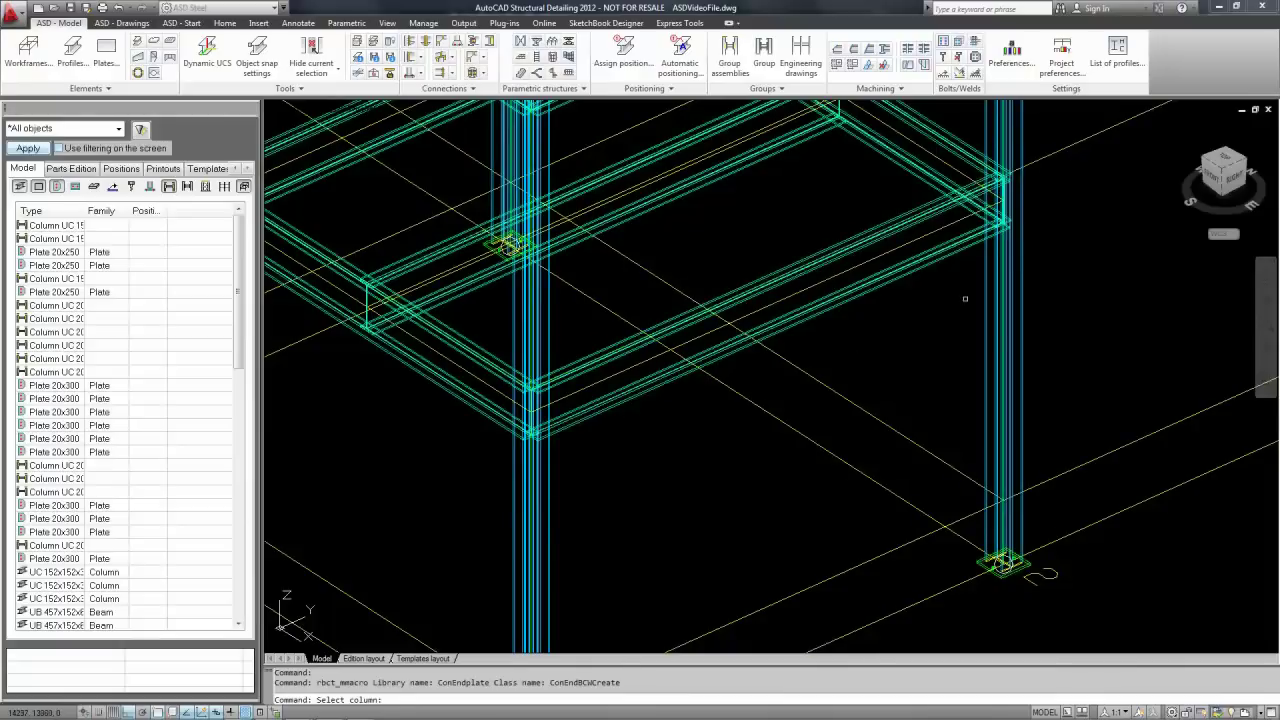
left_click(985, 291)
left_click(961, 252)
left_click(412, 189)
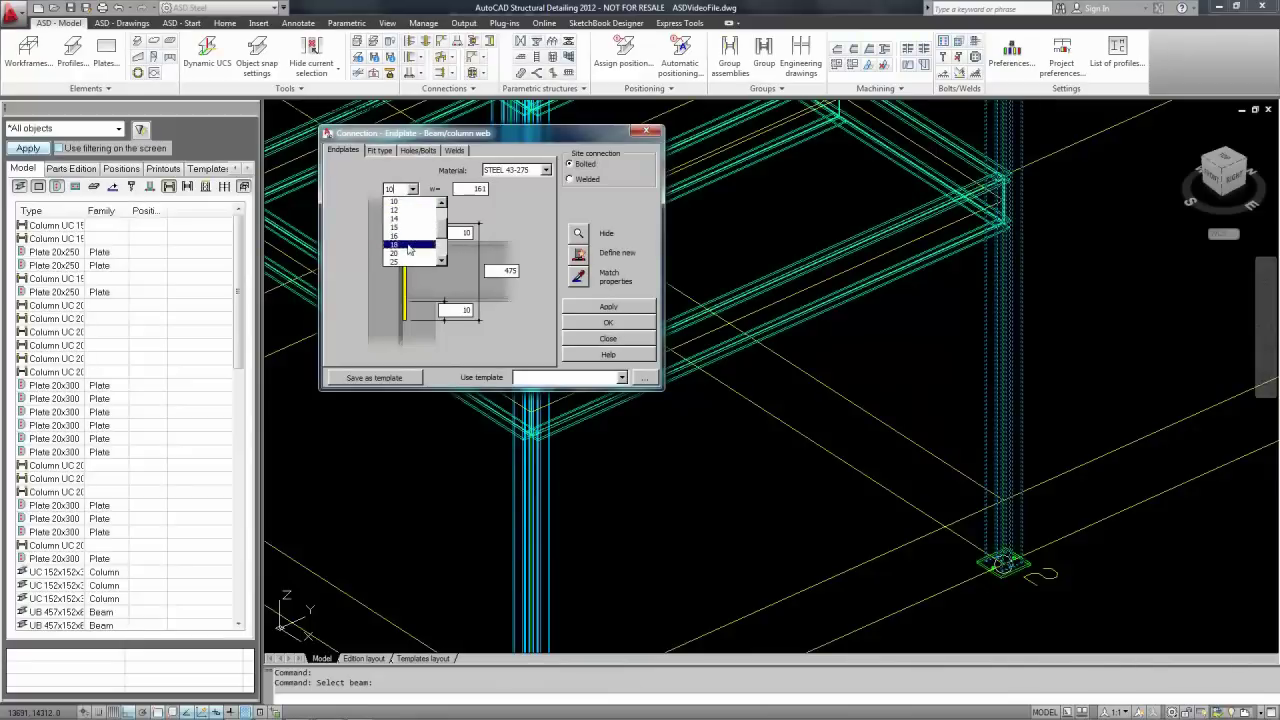
left_click(408, 246)
Review the fit and bolt settings, set the beam flange weld size to 6 and generate the end plate connection
left_click(380, 150)
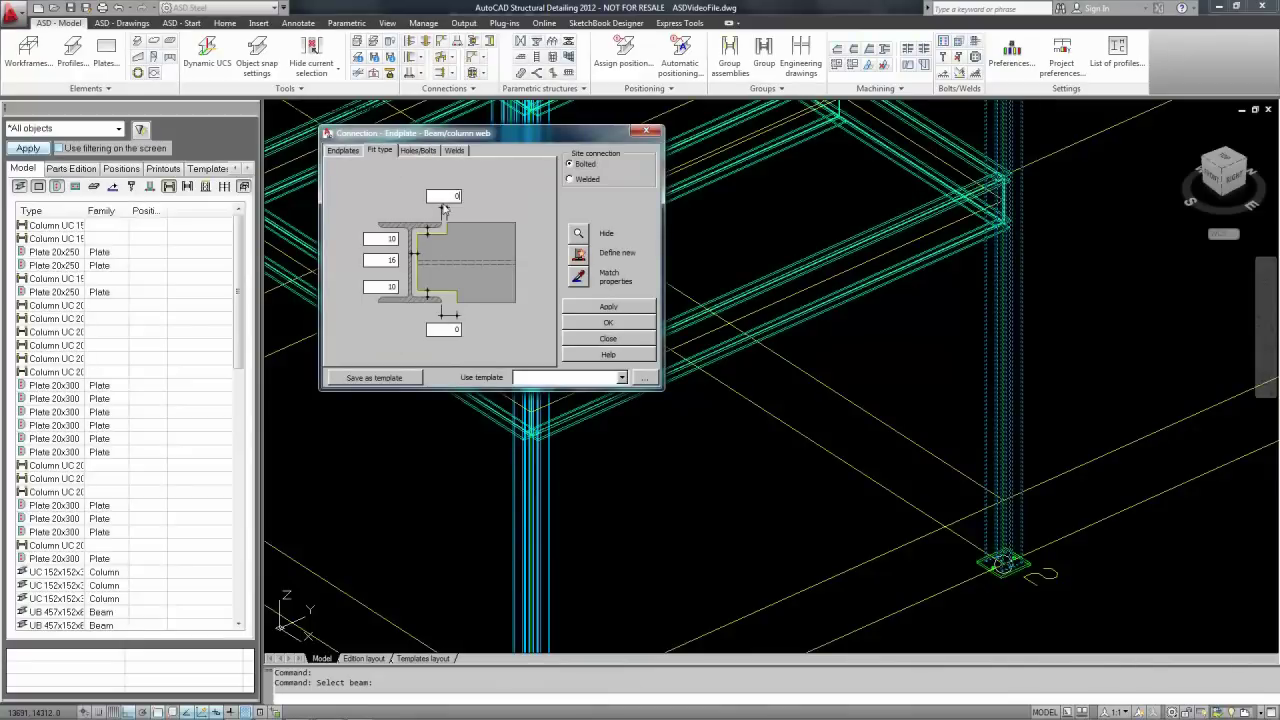
left_click(420, 151)
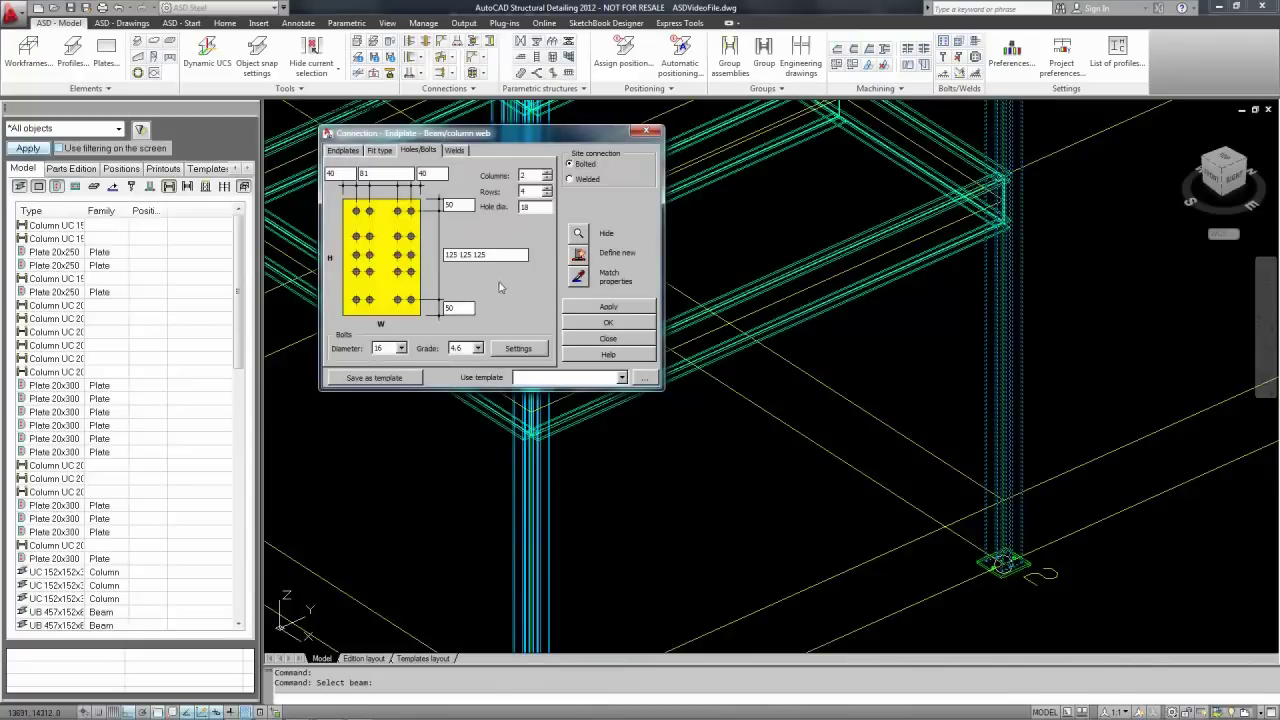
left_click(455, 151)
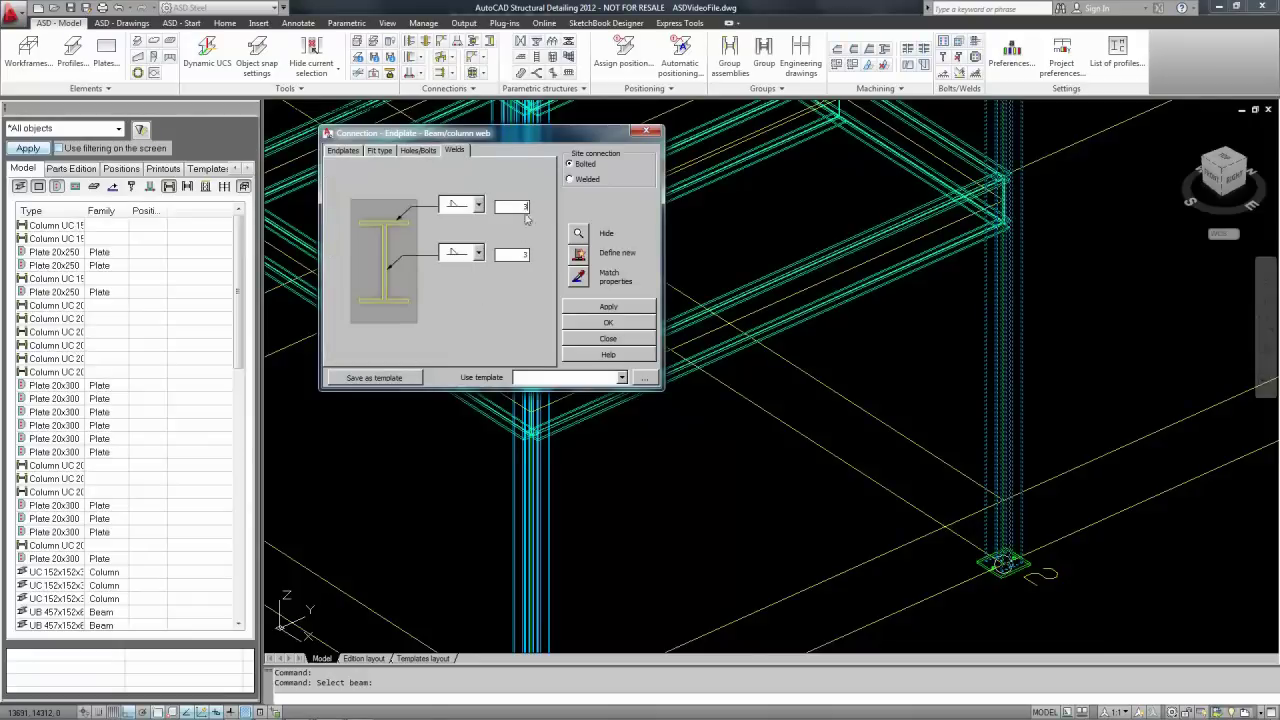
left_click(608, 307)
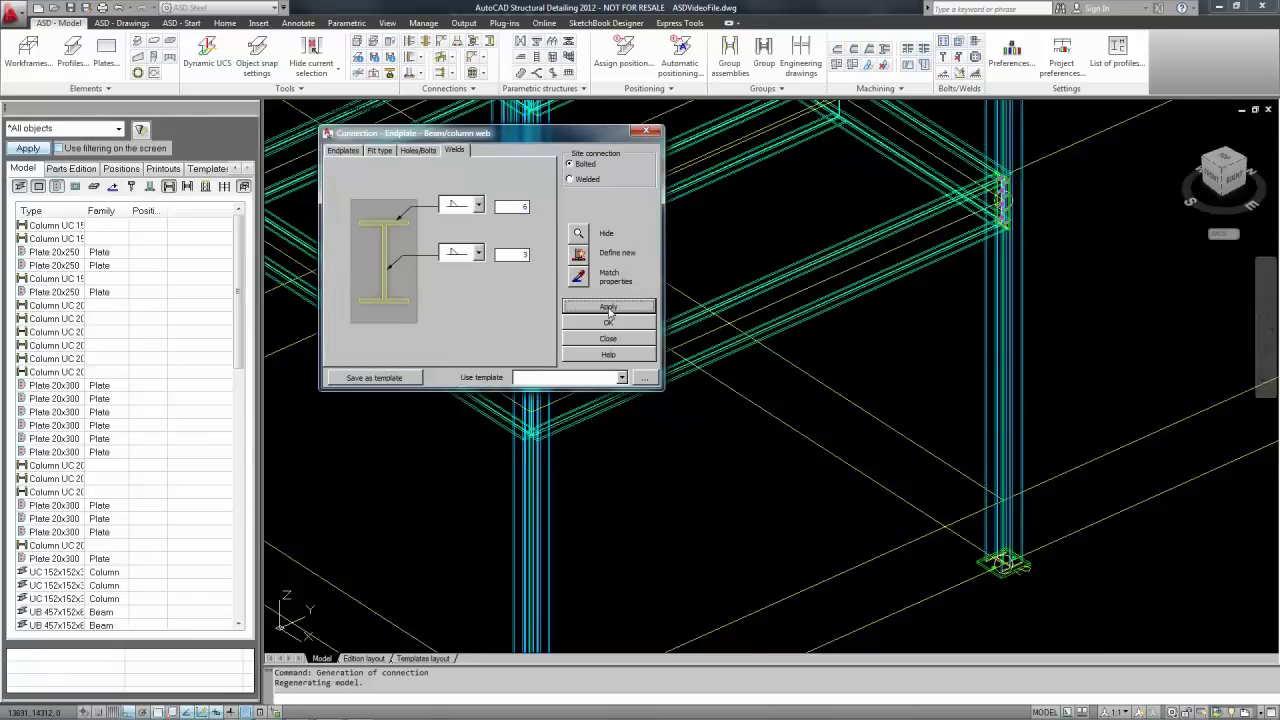
left_click(609, 324)
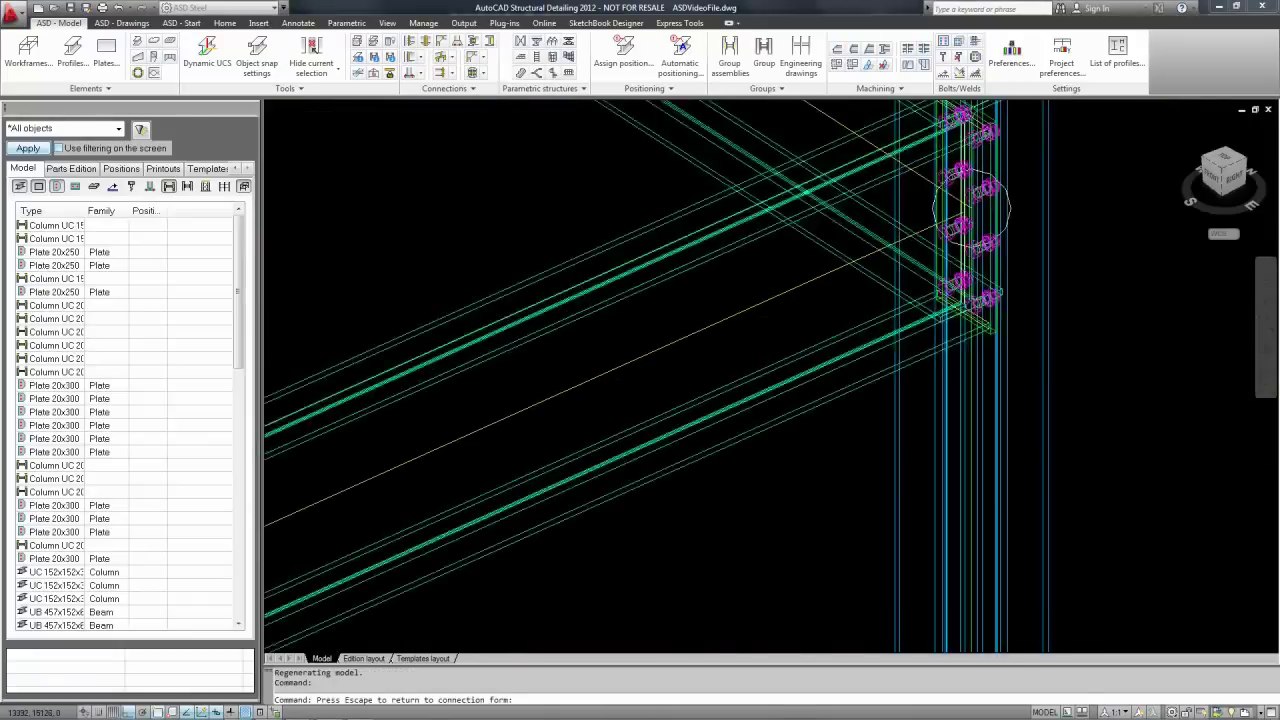
Inspect the end plate connection in the X-ray visual style and return the view to 2D Wireframe
left_click(358, 108)
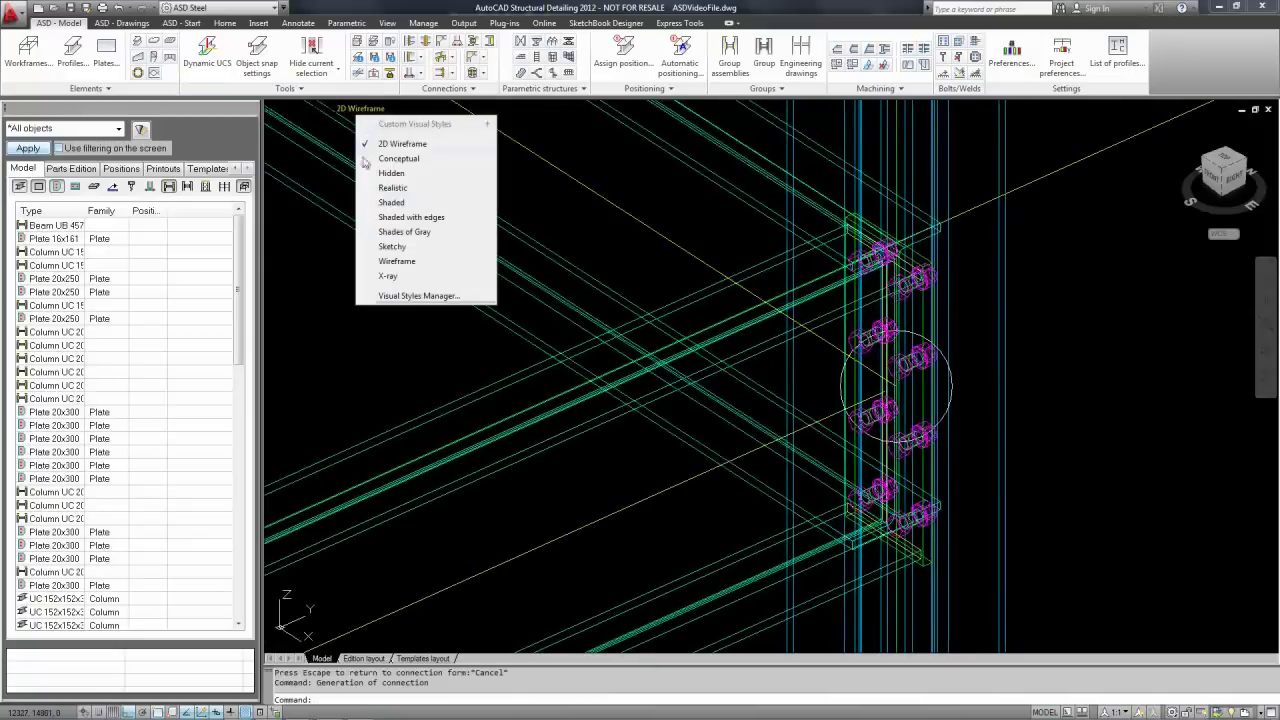
left_click(390, 276)
middle_click_drag(1073, 391, 1070, 345, "shift")
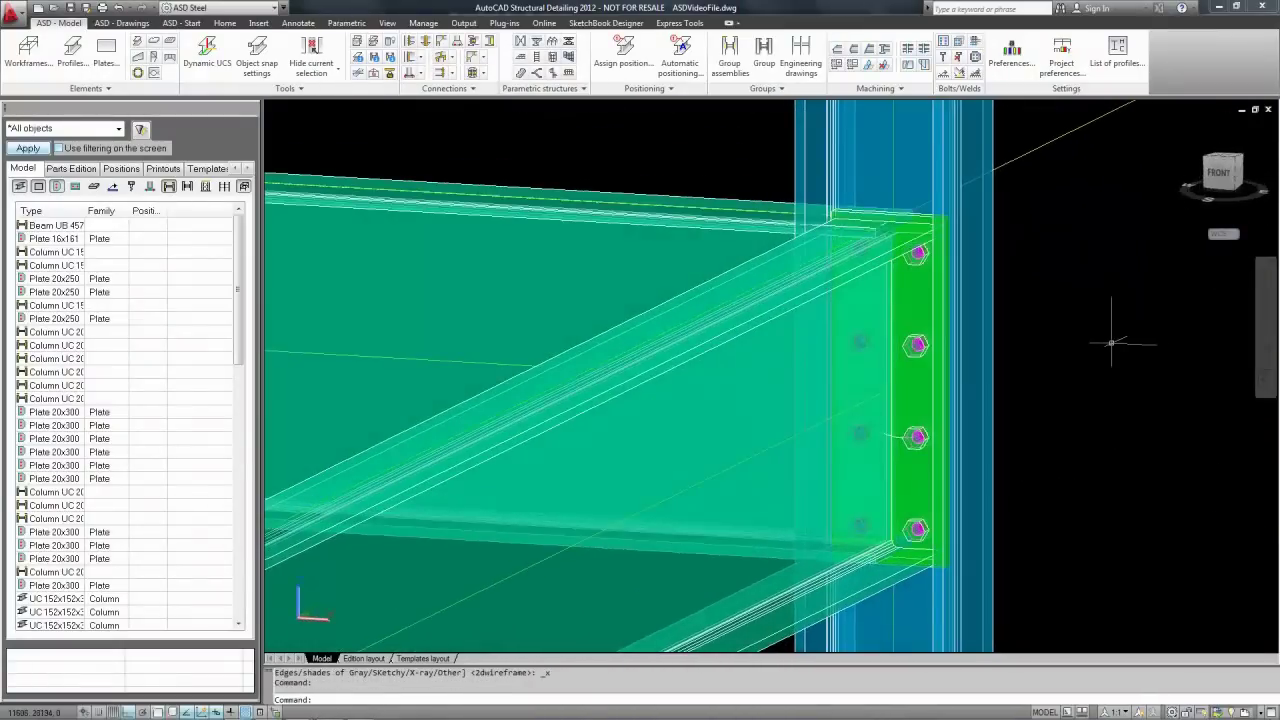
scroll(952, 359, "down", 2)
left_click(358, 109)
left_click(362, 146)
Apply the finished end plate connection to the end bay's lower and upper beams and the two columns that support them
left_click(465, 89)
left_click(507, 118)
scroll(943, 382, "up", 4)
left_click(918, 307)
scroll(478, 351, "down", 7)
left_click(398, 421)
left_click(382, 440)
left_click(466, 172)
left_click(500, 198)
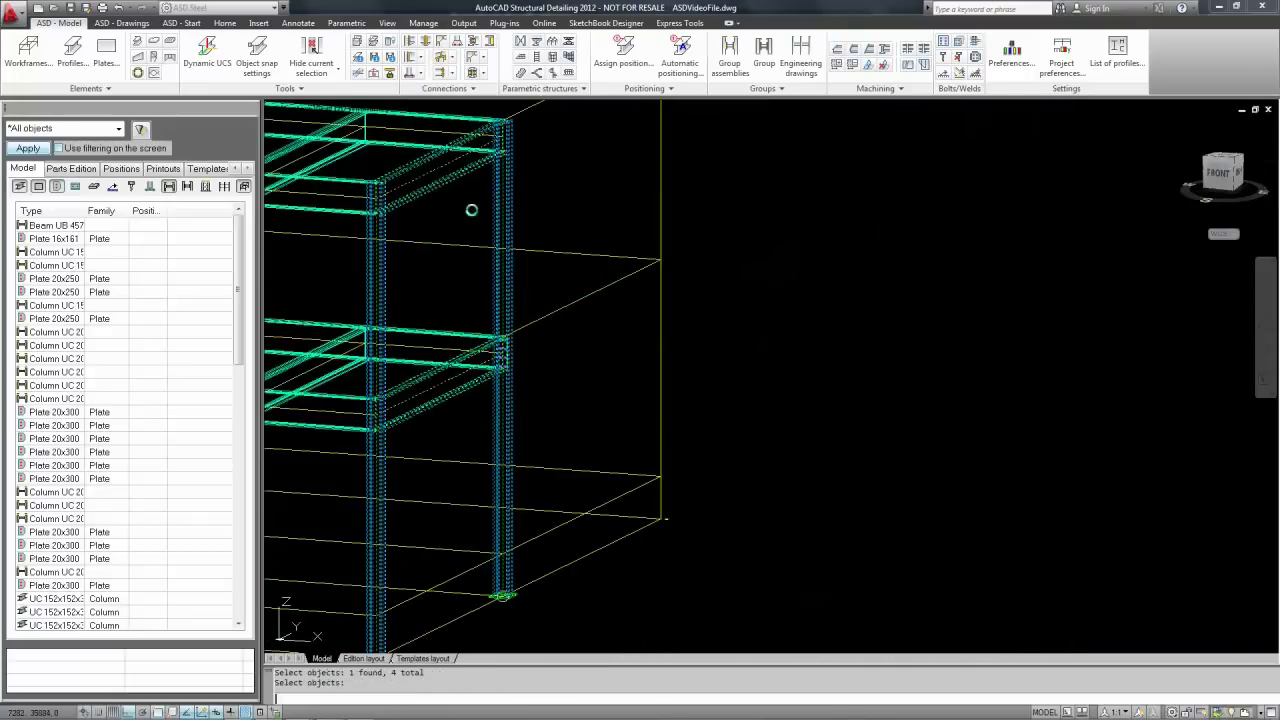
key("Return")
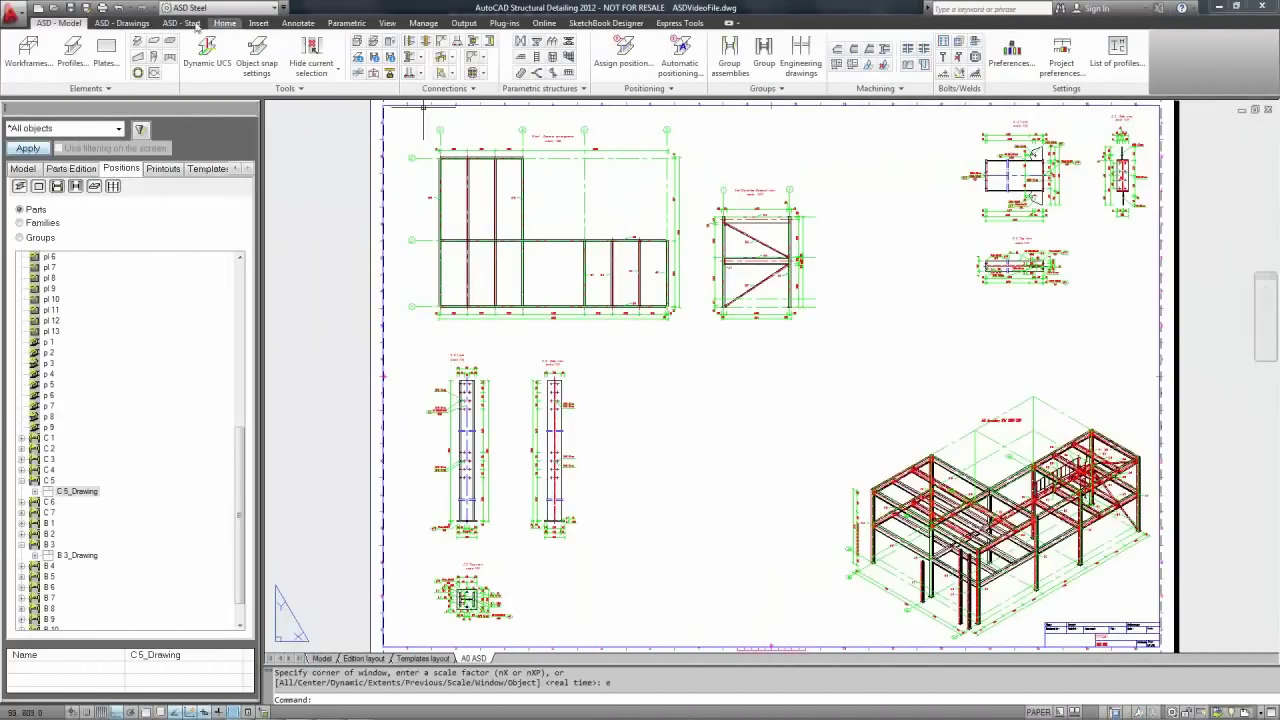
Insert a parts table for the isometric view in the empty area of the A0 ASD sheet beside the column drawings
left_click(112, 22)
left_click(370, 43)
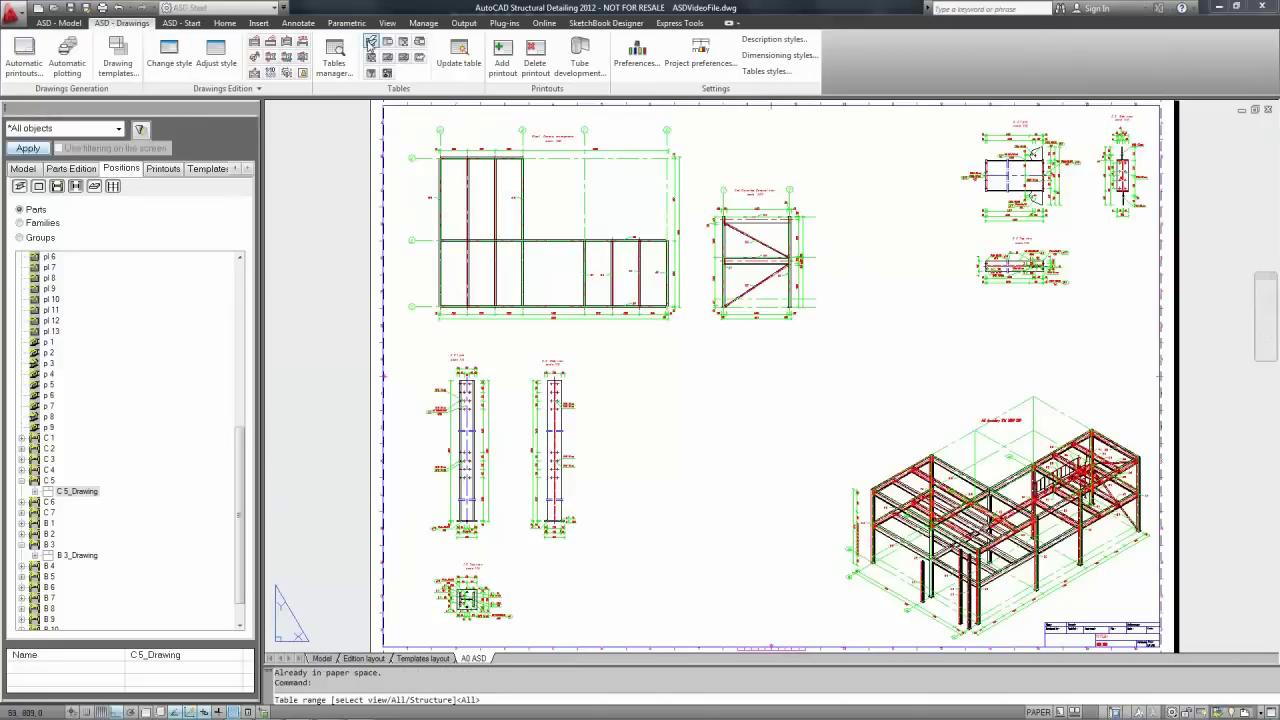
type("l")
key("Return")
left_click(845, 497)
key("Return")
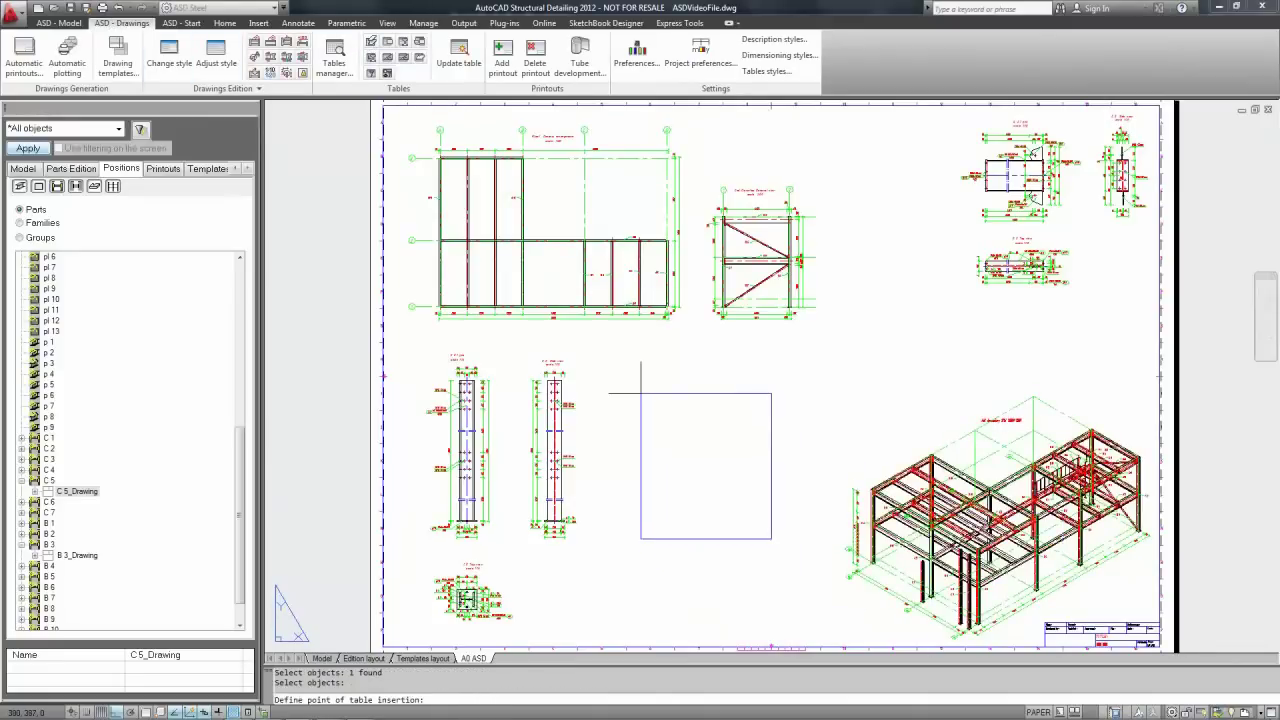
left_click(642, 391)
Examine the rows of the inserted parts table and return to the whole sheet
scroll(698, 456, "up", 8)
middle_click_drag(809, 496, 815, 293)
scroll(986, 531, "down", 2)
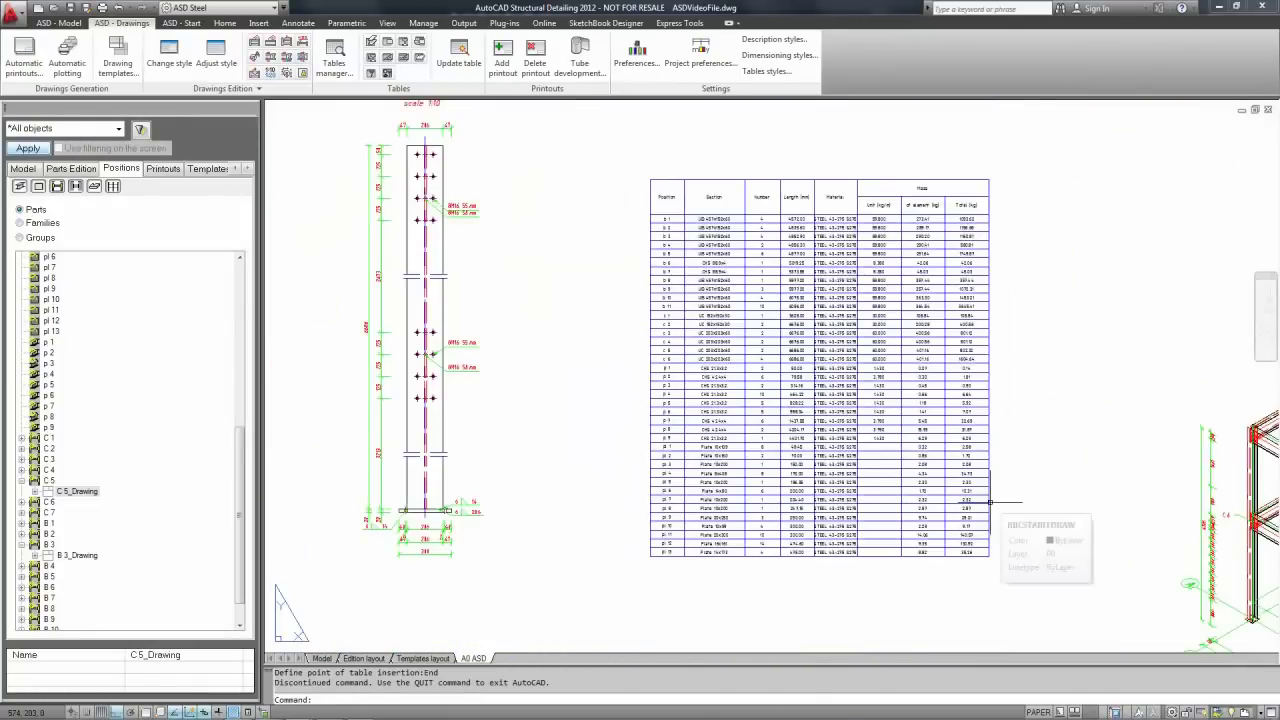
type("z")
key("Return")
type("e")
key("Return")
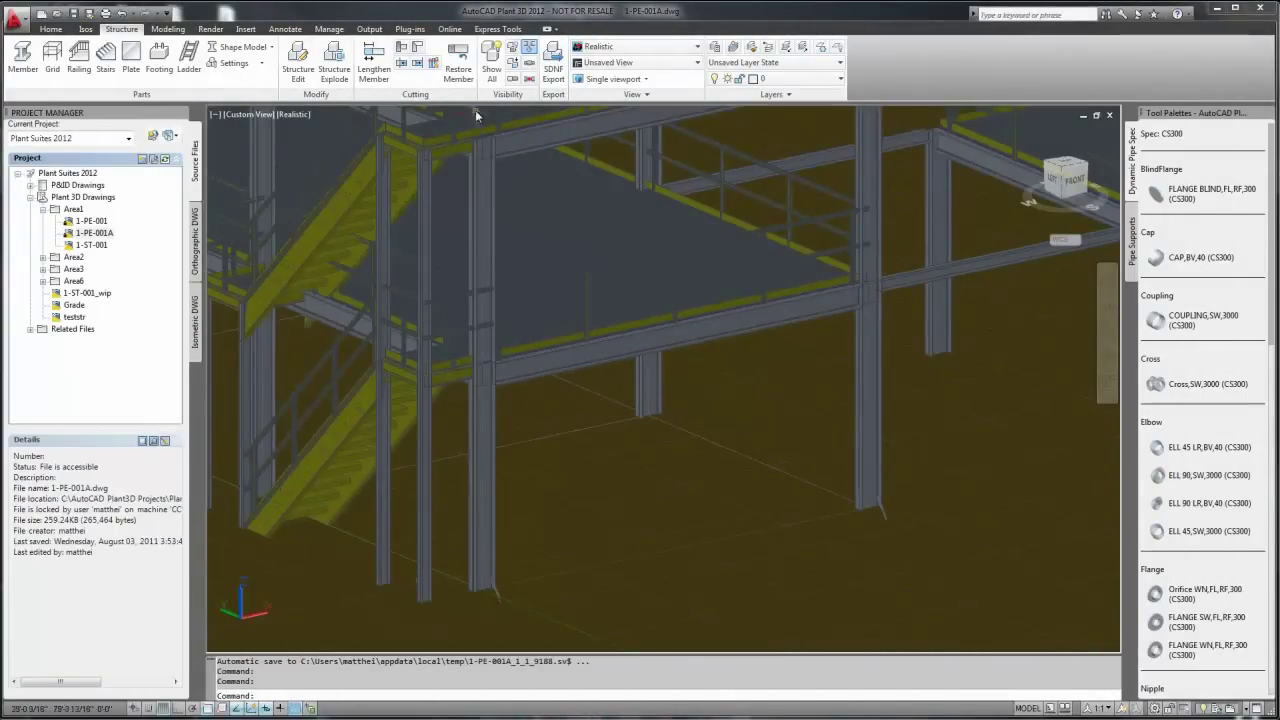
In AutoCAD Plant 3D, set up a centrifugal pump described as Primary Pump and assign it the tag P-1001
left_click(50, 29)
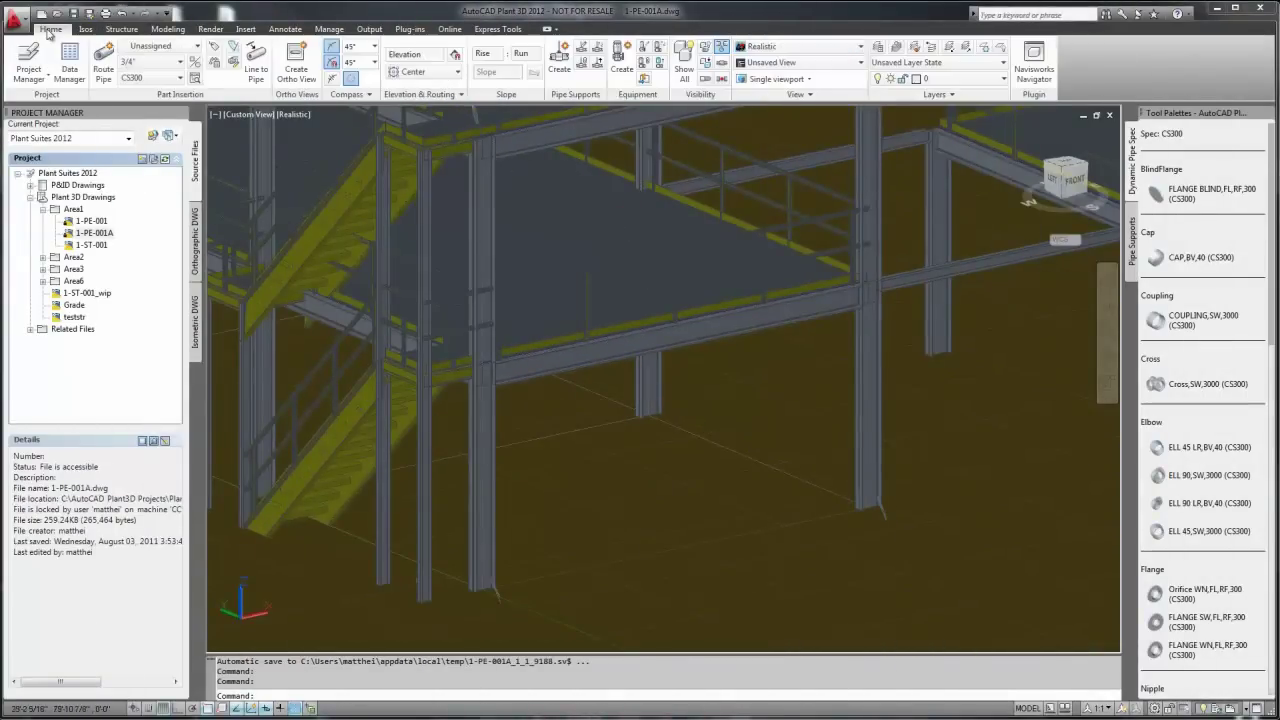
left_click(633, 60)
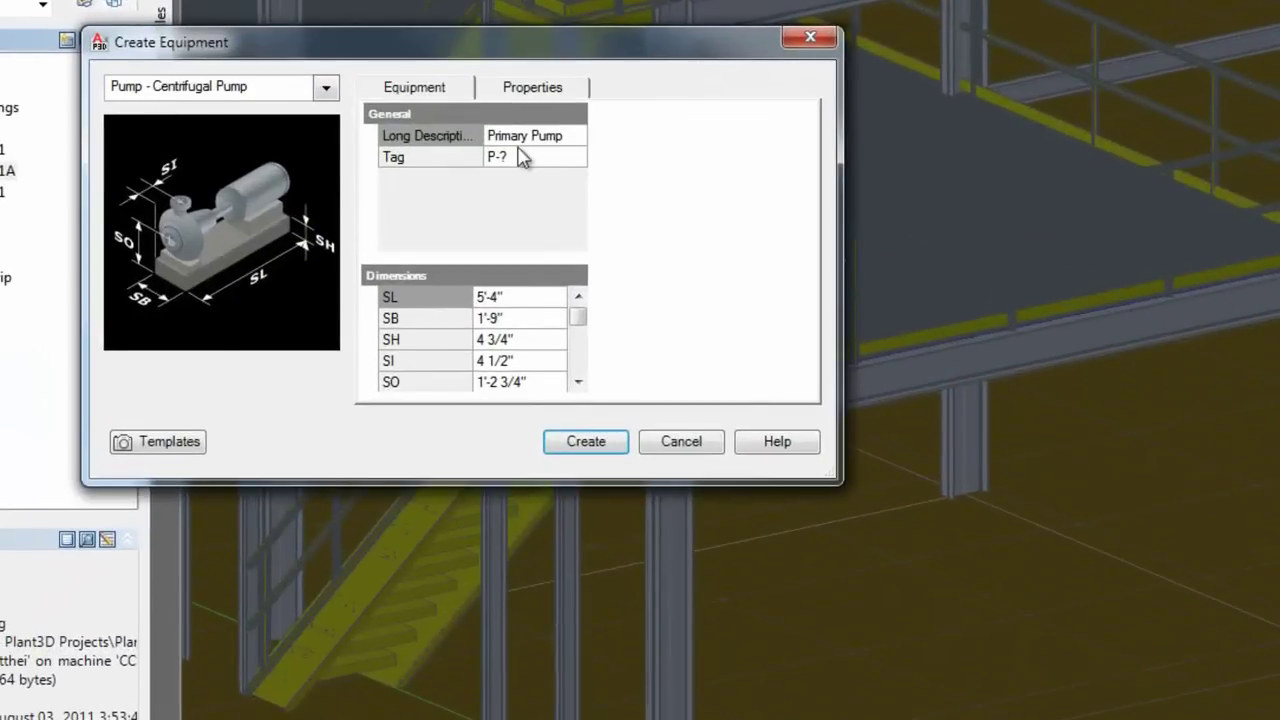
left_click(522, 157)
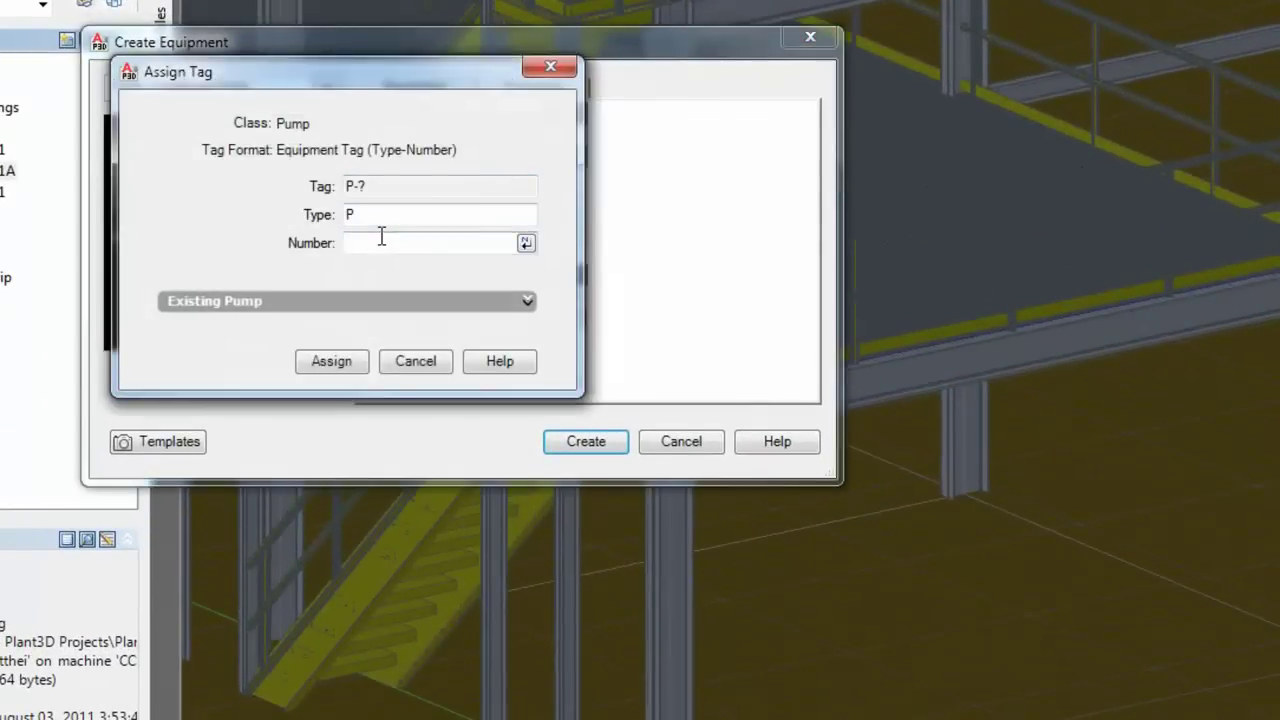
left_click(343, 367)
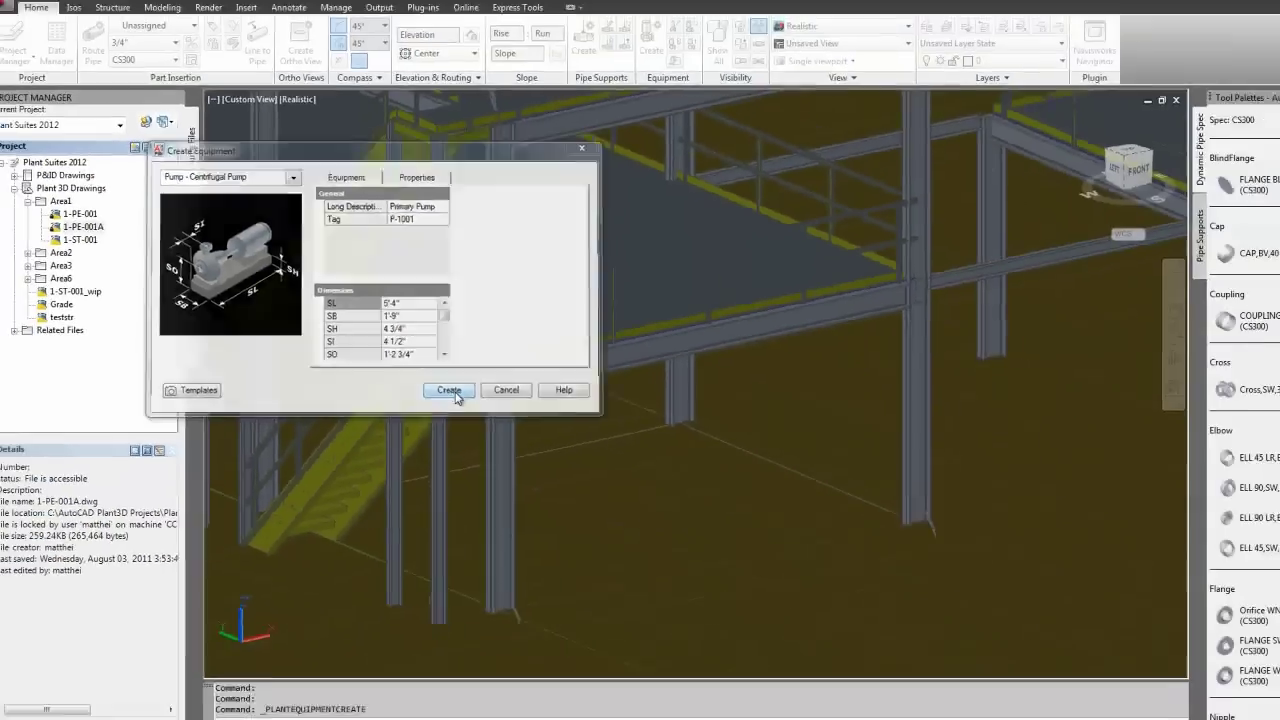
Create the primary pump beneath the platform at insertion point 10'6, 28'8.5"
left_click(455, 393)
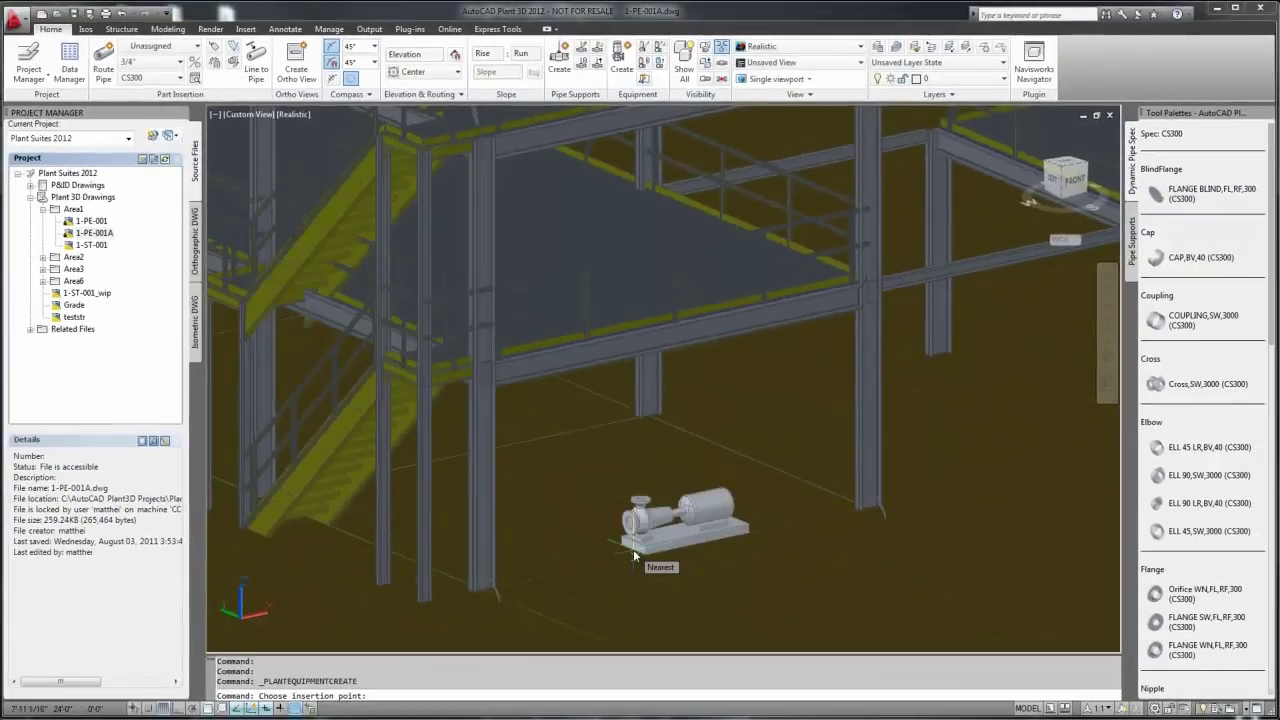
type("10'6")
key("Tab")
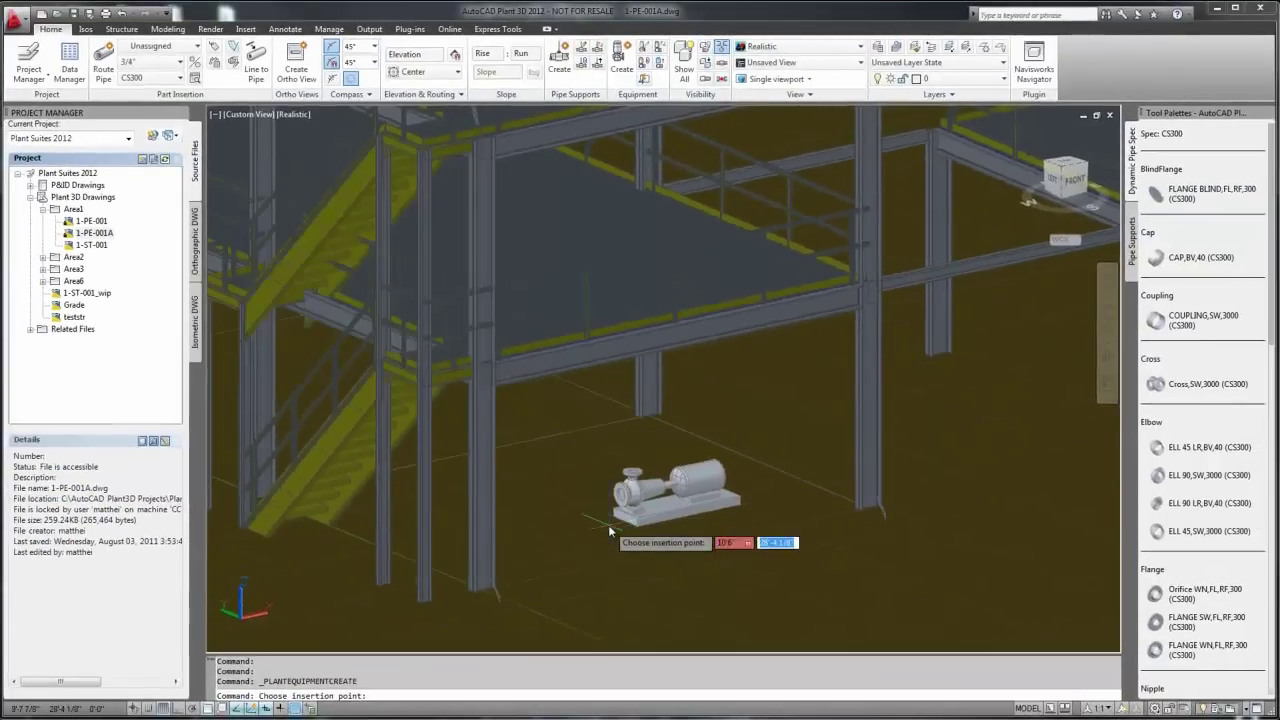
type("28'8.5\"")
key("Return")
key("Return")
Copy the pump by a displacement of 4'6",0,0
left_click(604, 526)
type("copy")
key("Return")
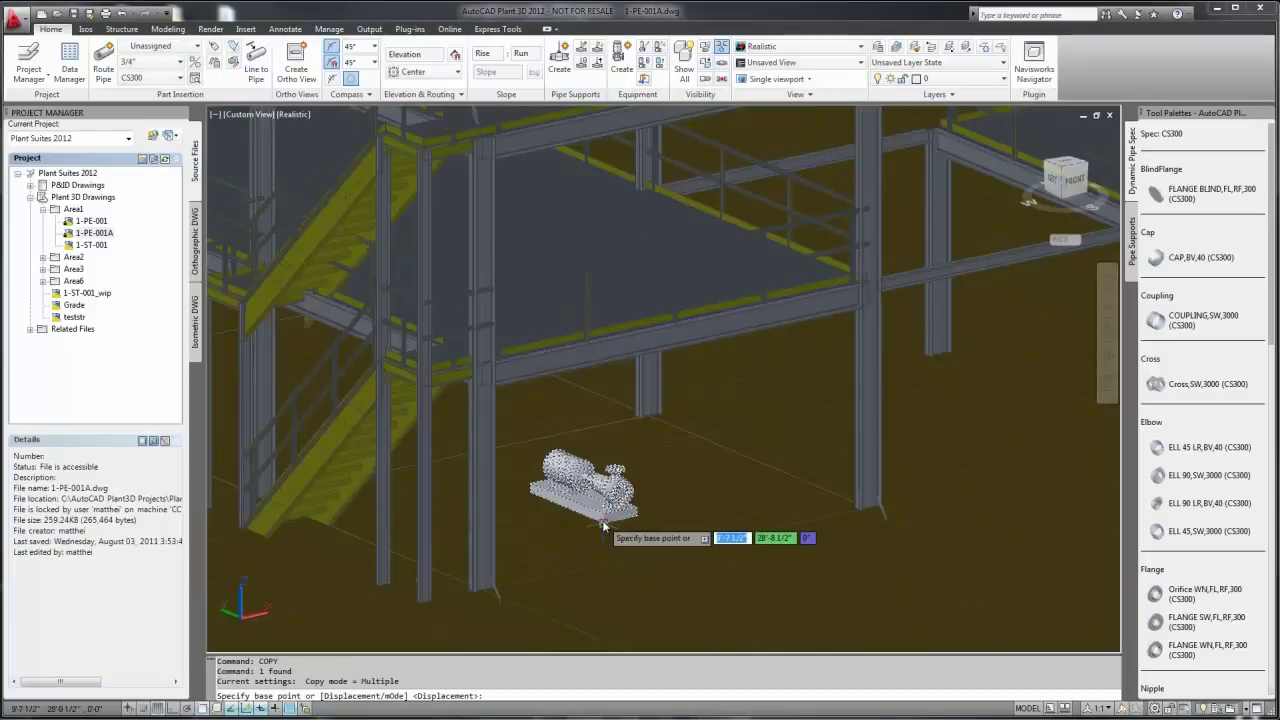
type("disp")
key("Return")
type("4'6\",0,0")
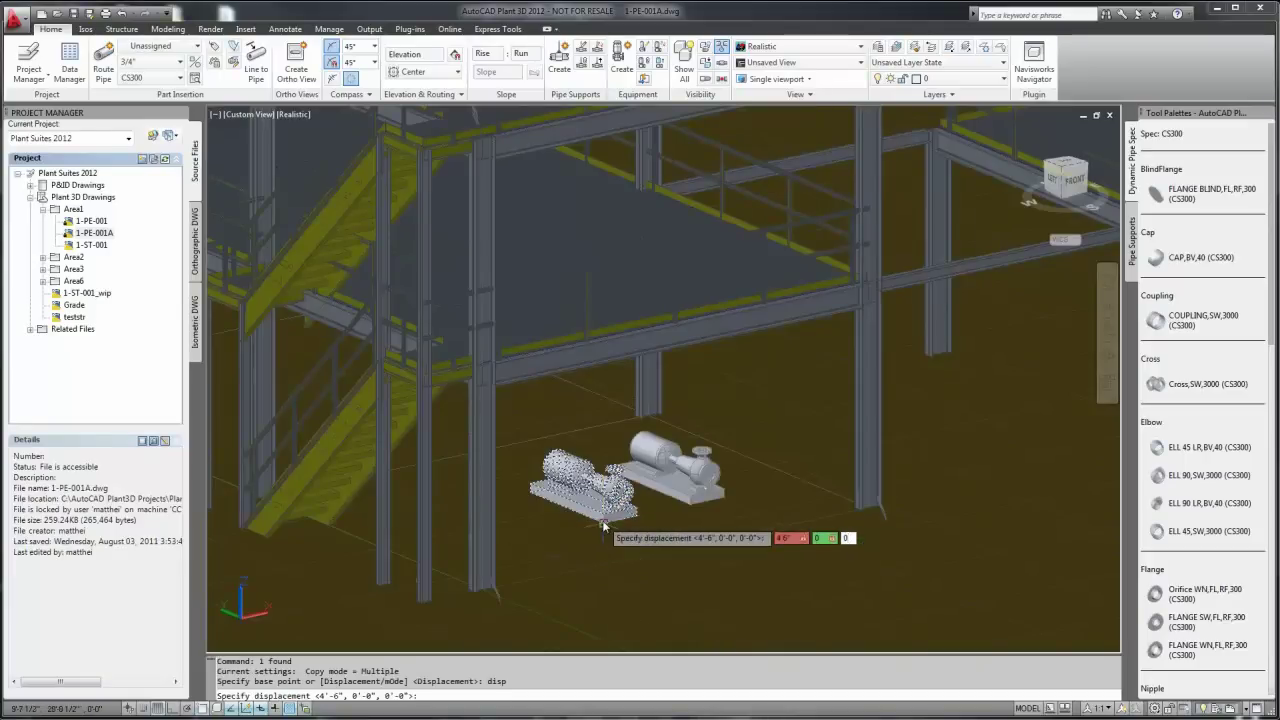
key("Return")
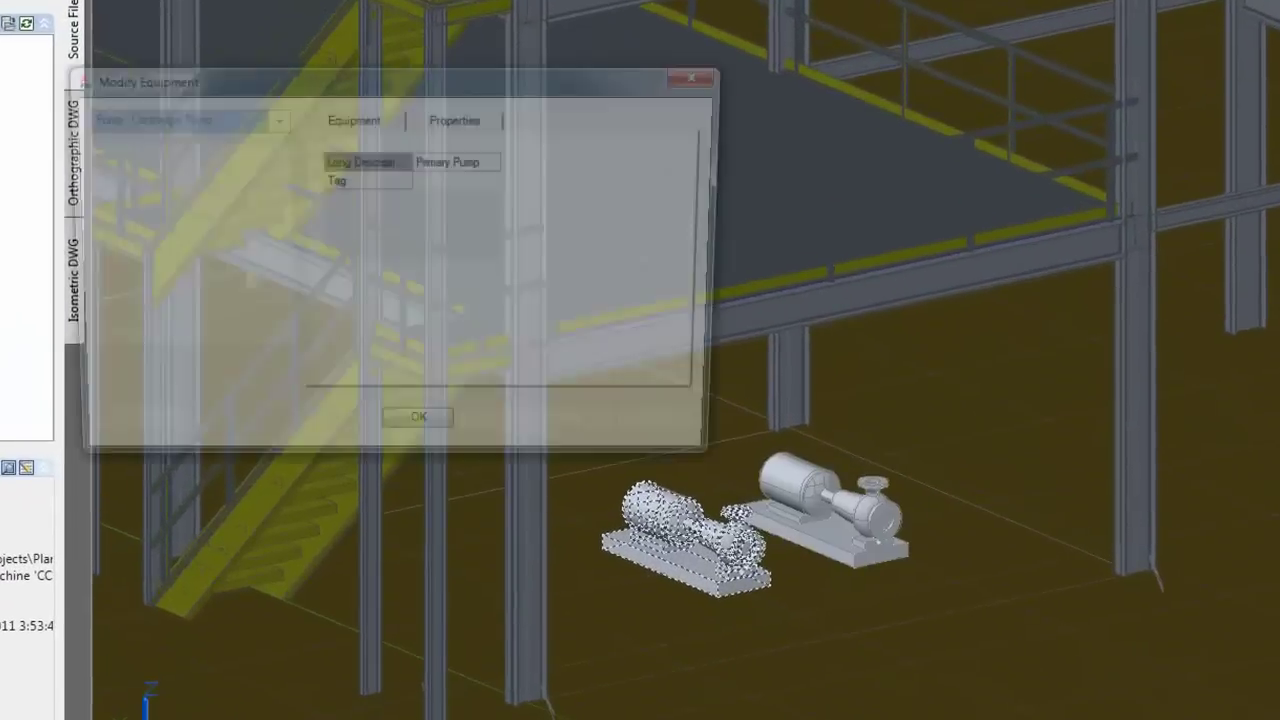
Assign the copied pump the tag P-1002 and change its long description to Secondary Pump
left_click(465, 181)
left_click_drag(272, 205, 185, 207)
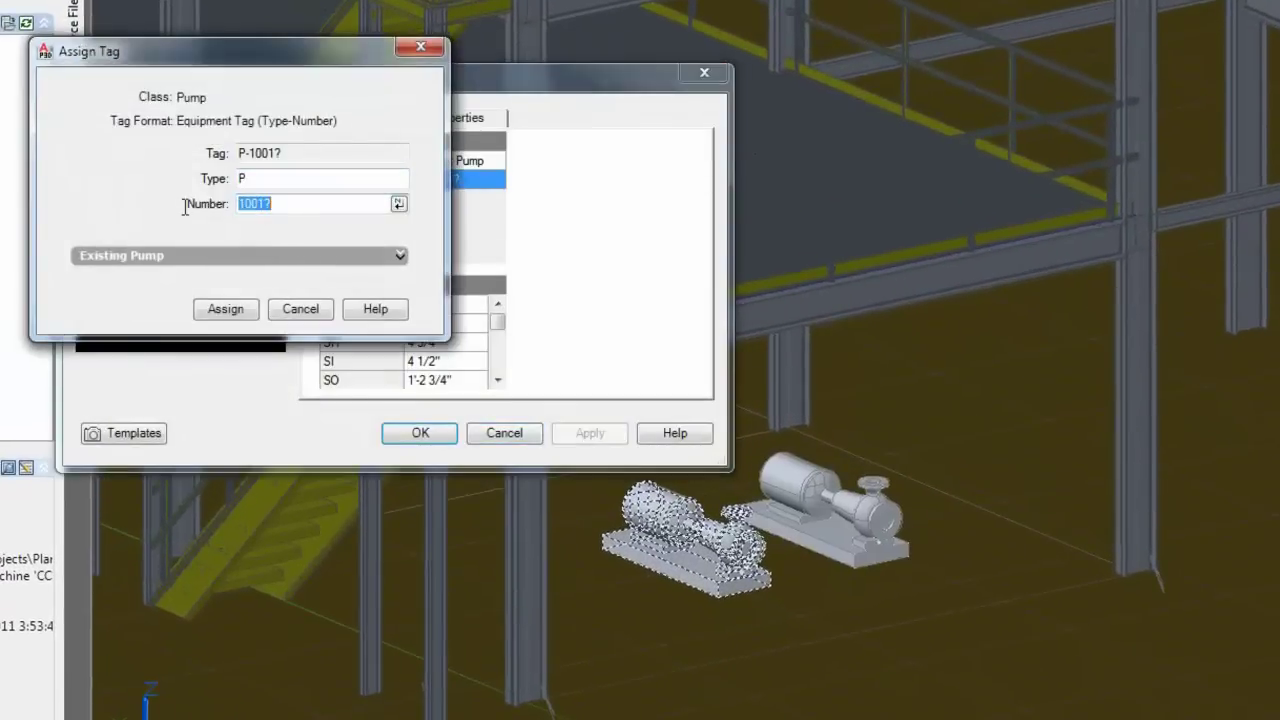
left_click(221, 307)
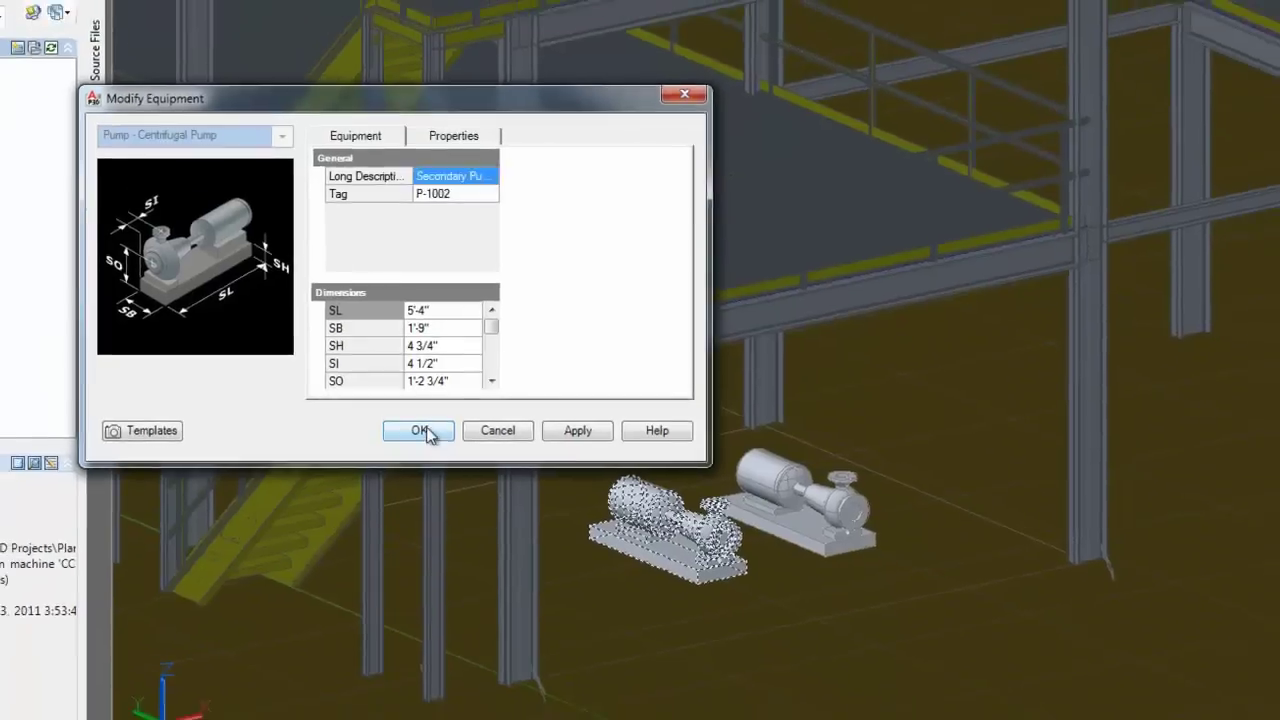
left_click(420, 433)
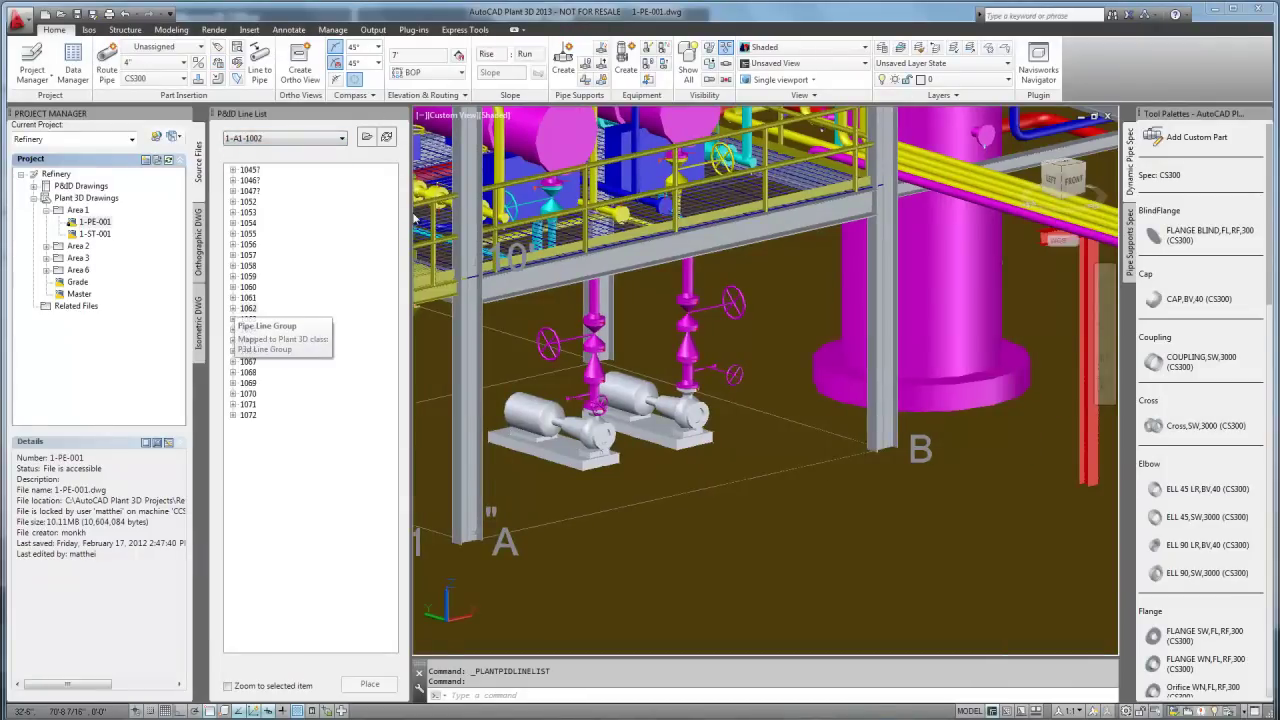
Start line segment 4"-CS300-P-1062 at the primary pump's open front nozzle, then erase the routed pipe, keeping the flange and reducer
left_click(245, 319)
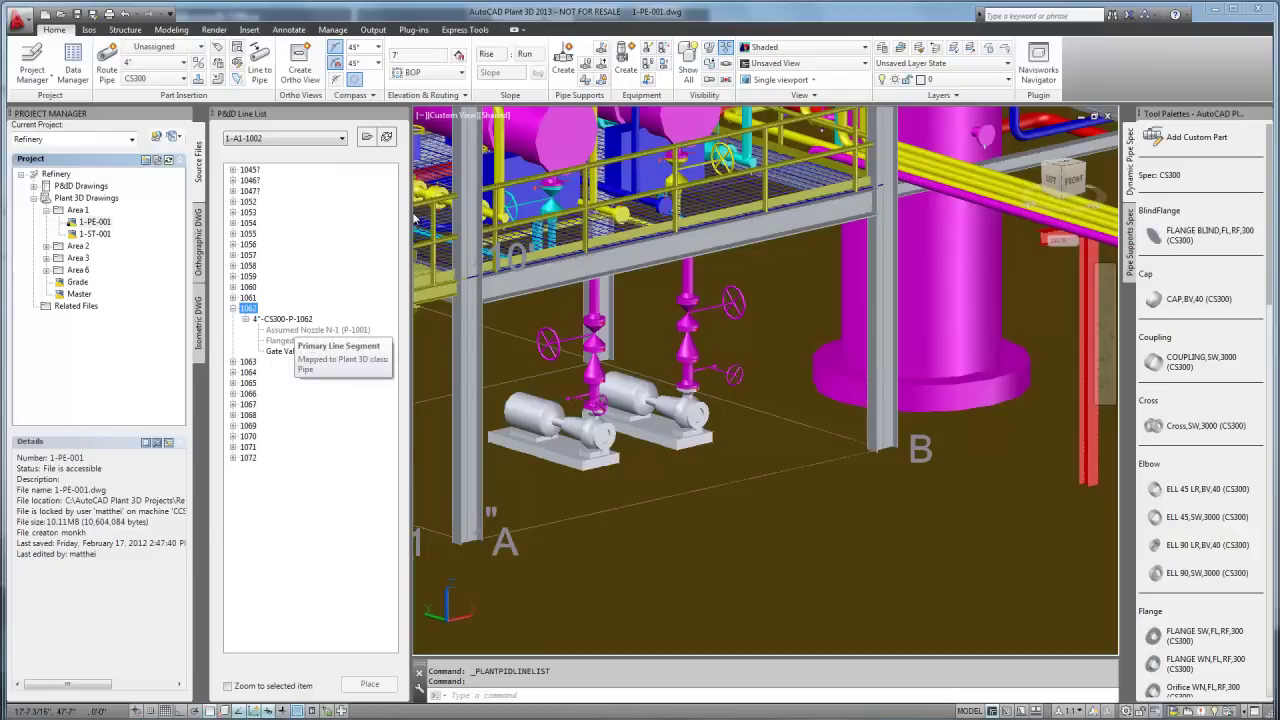
left_click(283, 318)
left_click(369, 684)
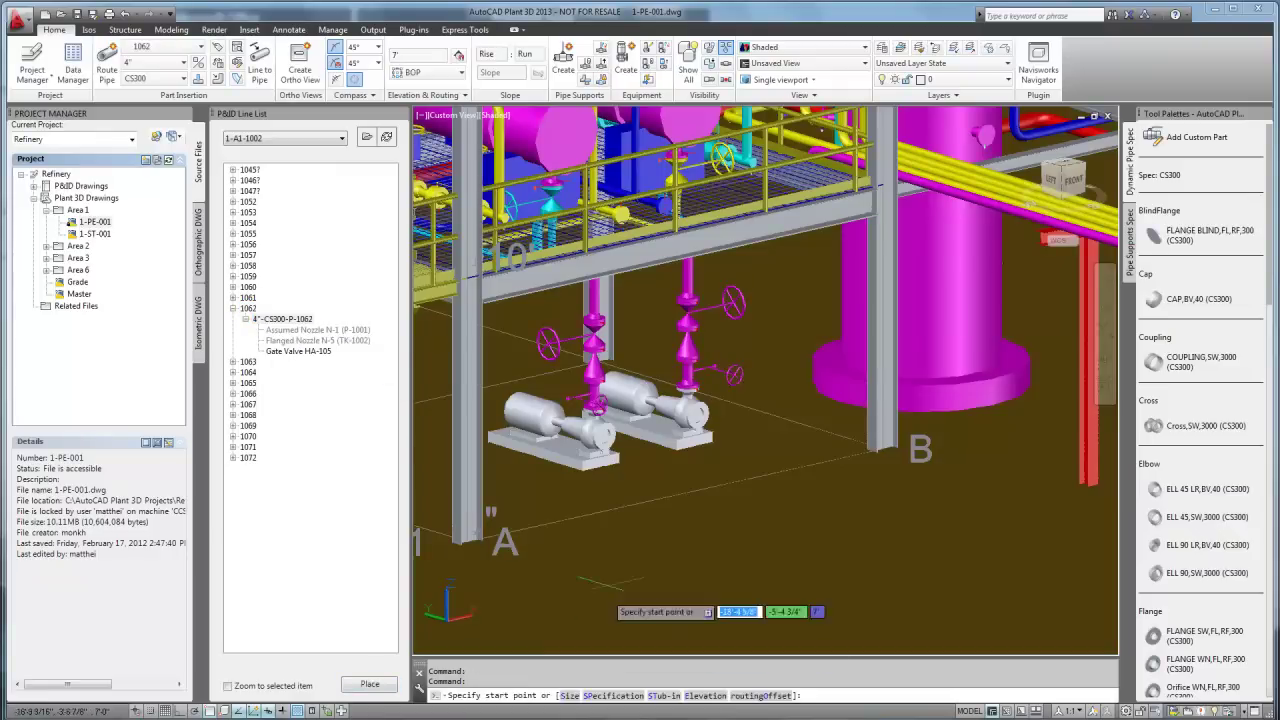
scroll(615, 500, "up", 3)
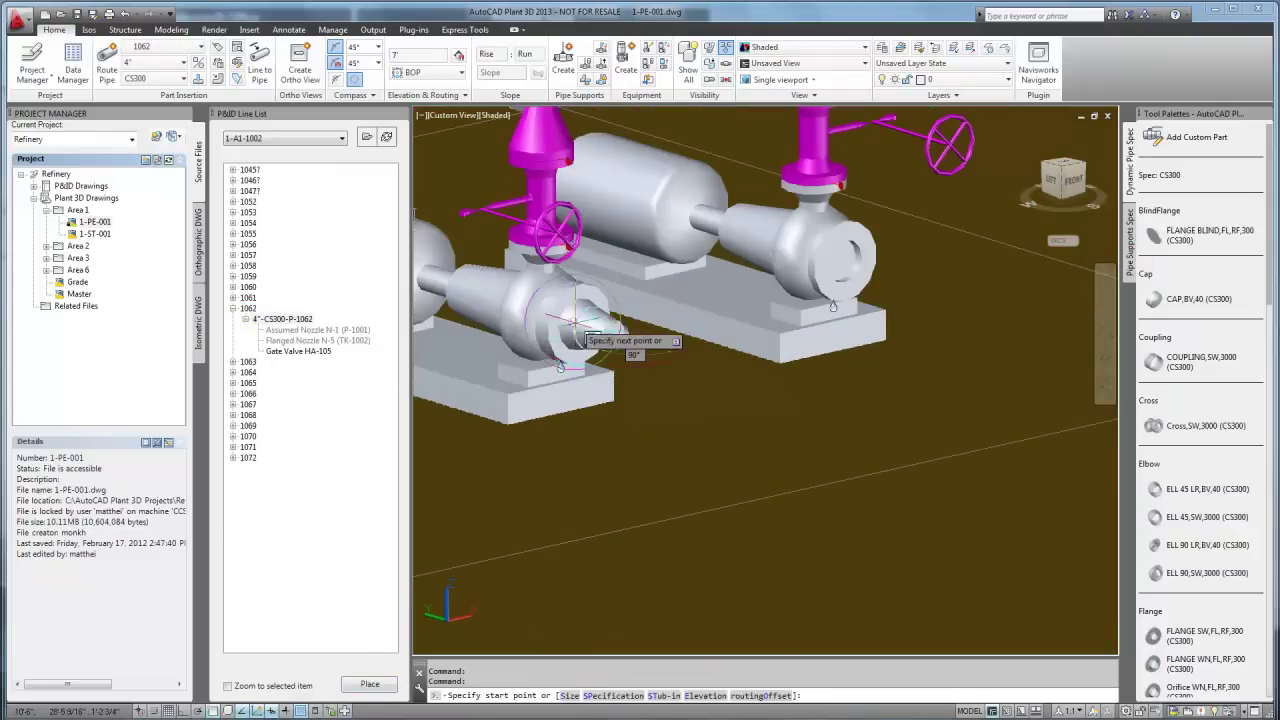
left_click(572, 320)
left_click(714, 376)
key("Escape")
left_click(676, 351)
key("Delete")
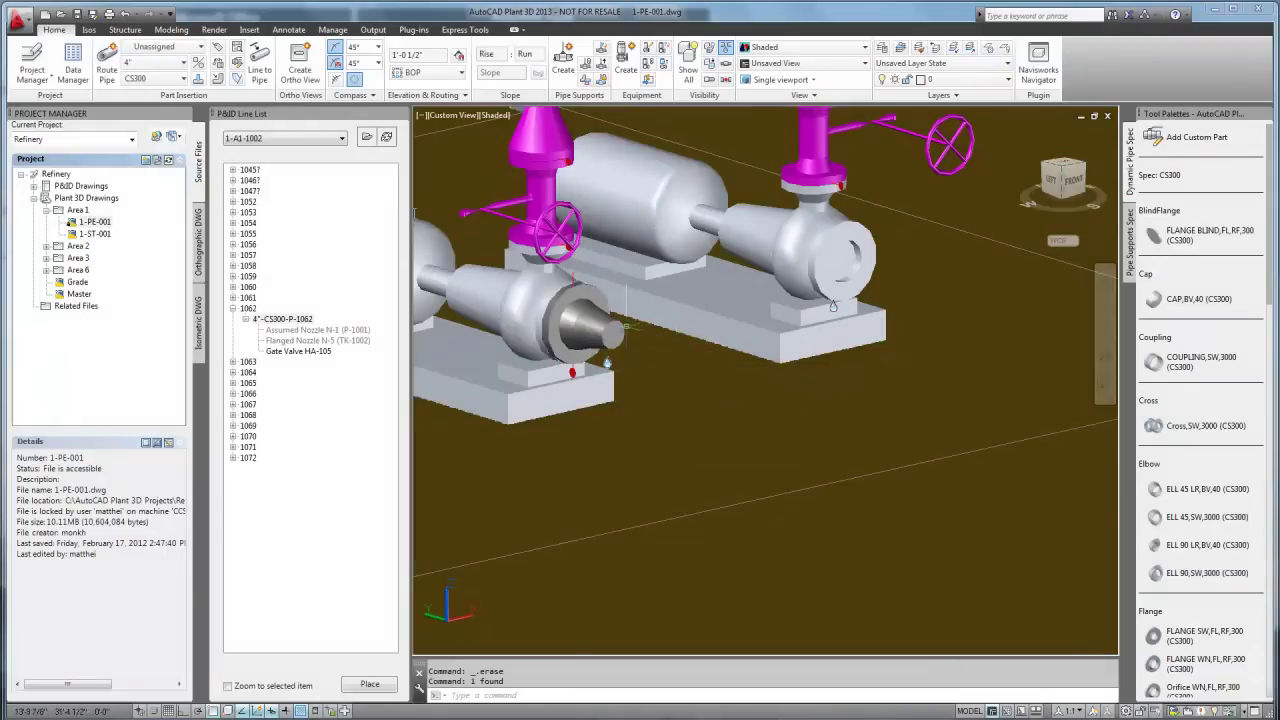
Substitute the reducer on the pump nozzle with an eccentric one and rotate it so its flat side faces down
left_click(613, 334)
left_click(644, 331)
left_click(686, 357)
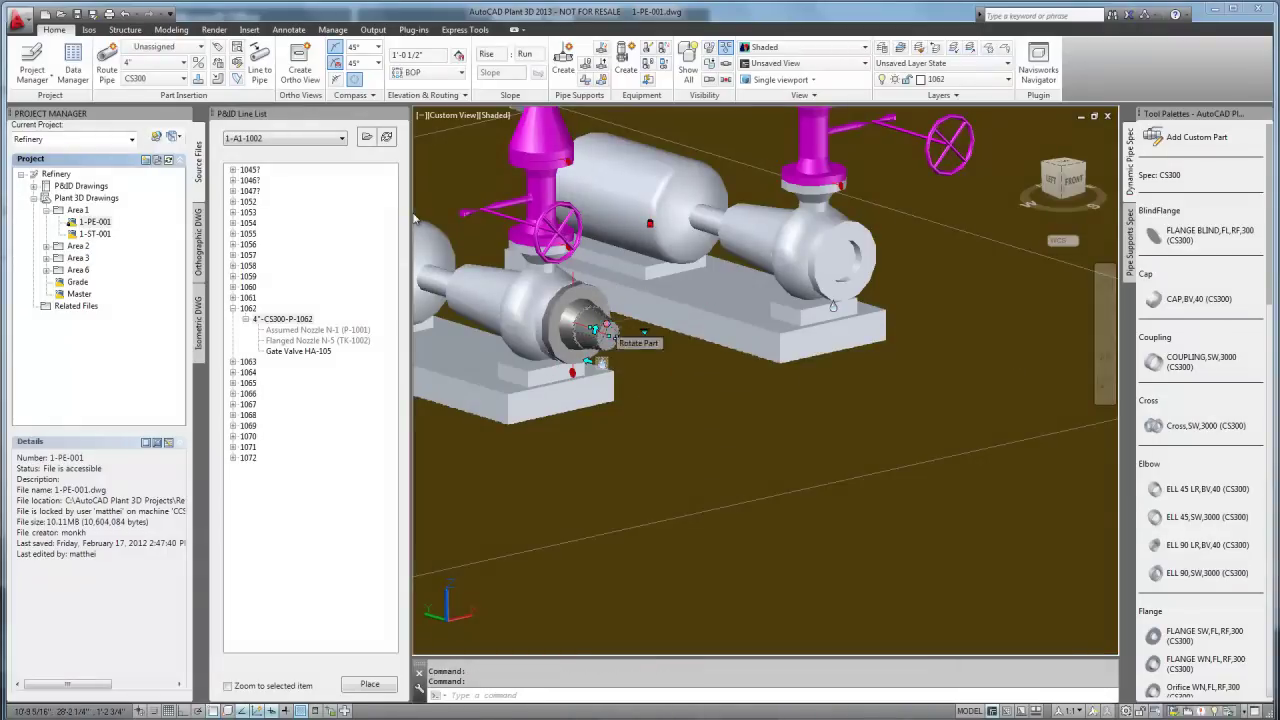
left_click(606, 328)
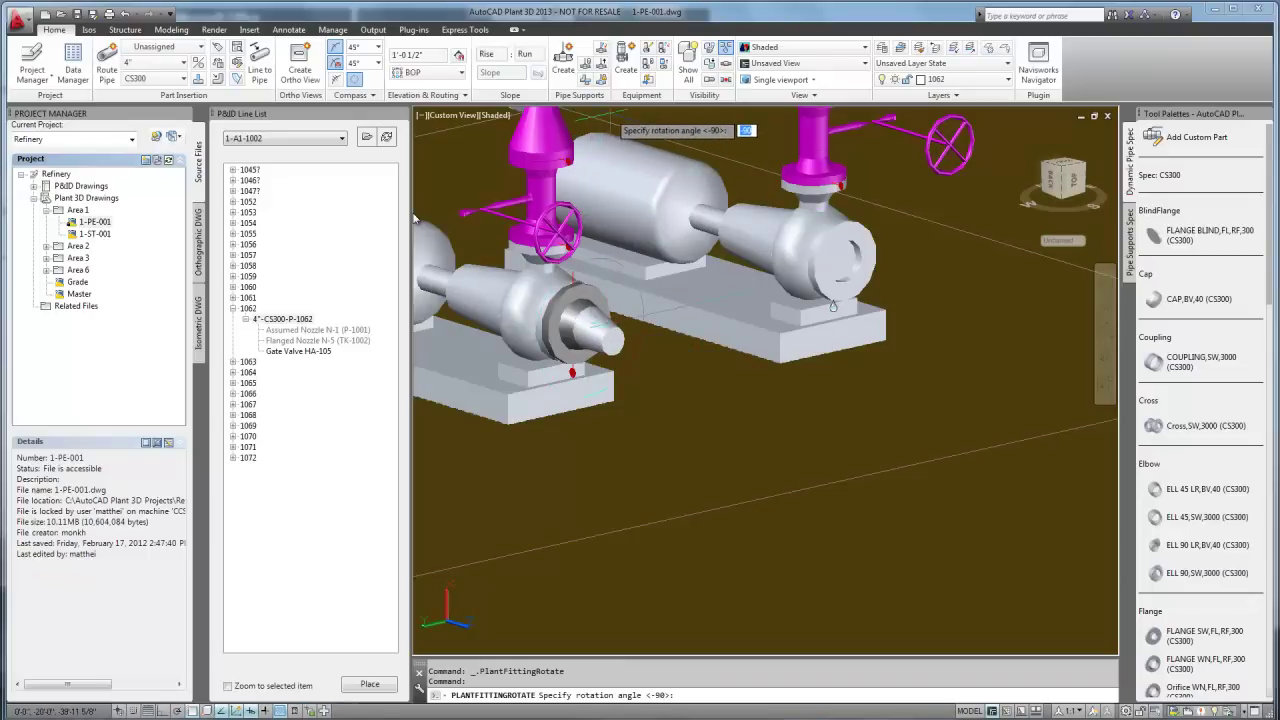
key("Return")
middle_click_drag(635, 424, 709, 422)
middle_click_drag(694, 376, 699, 372, "shift")
key("Return")
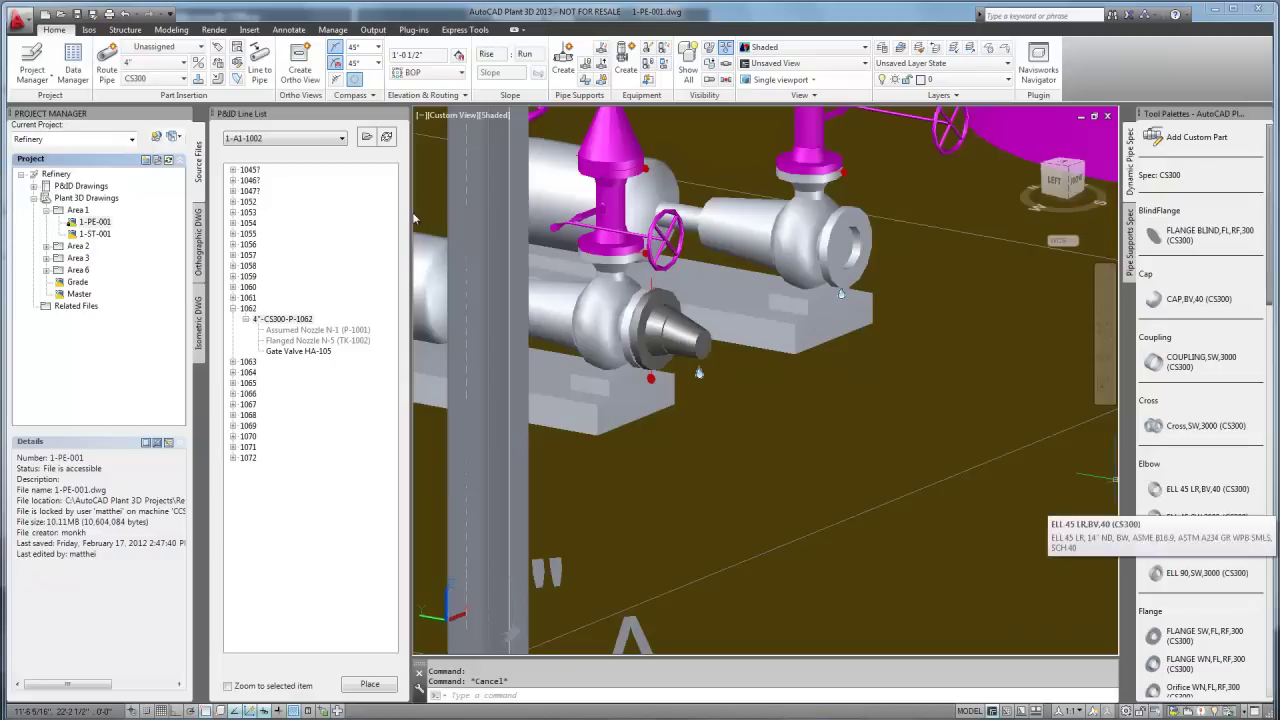
Attach a THREADOLET,BV,3000 to the underside of the eccentric reducer and substitute it with another available size
scroll(1200, 530, "down", 5)
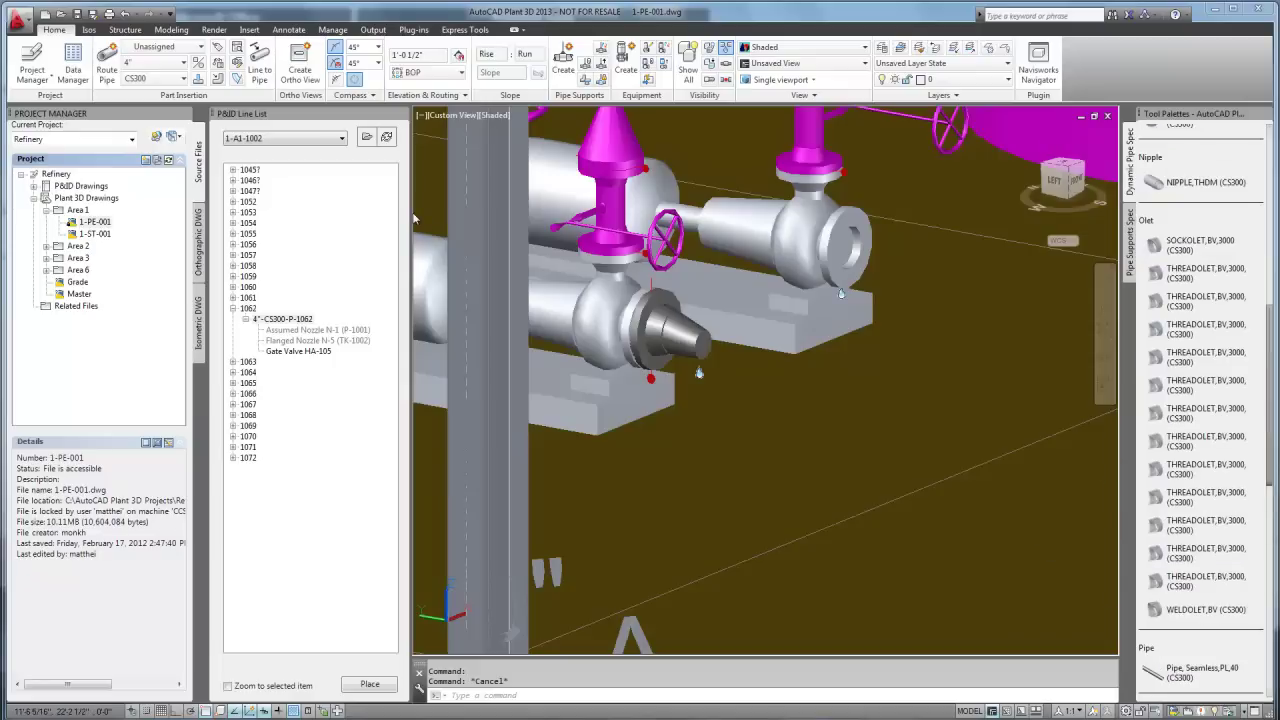
left_click(1154, 383)
left_click(692, 338)
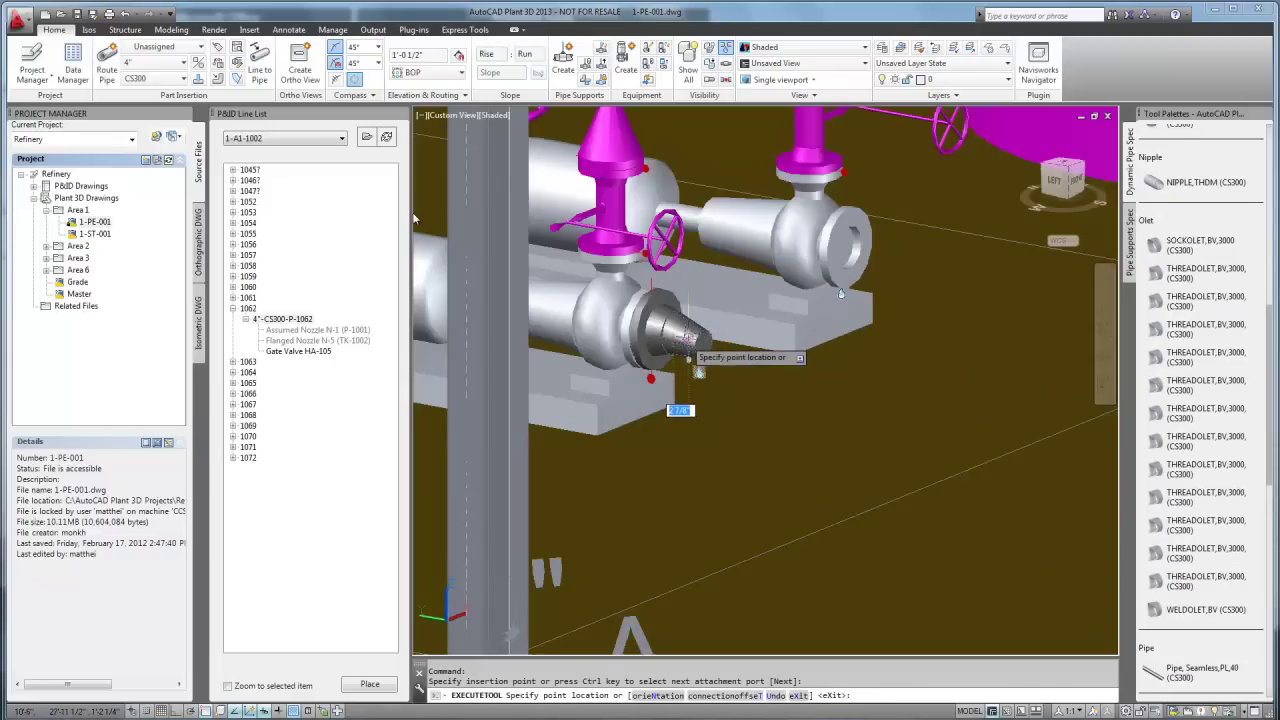
key("Escape")
scroll(692, 380, "up", 3)
left_click(682, 328)
left_click(775, 429)
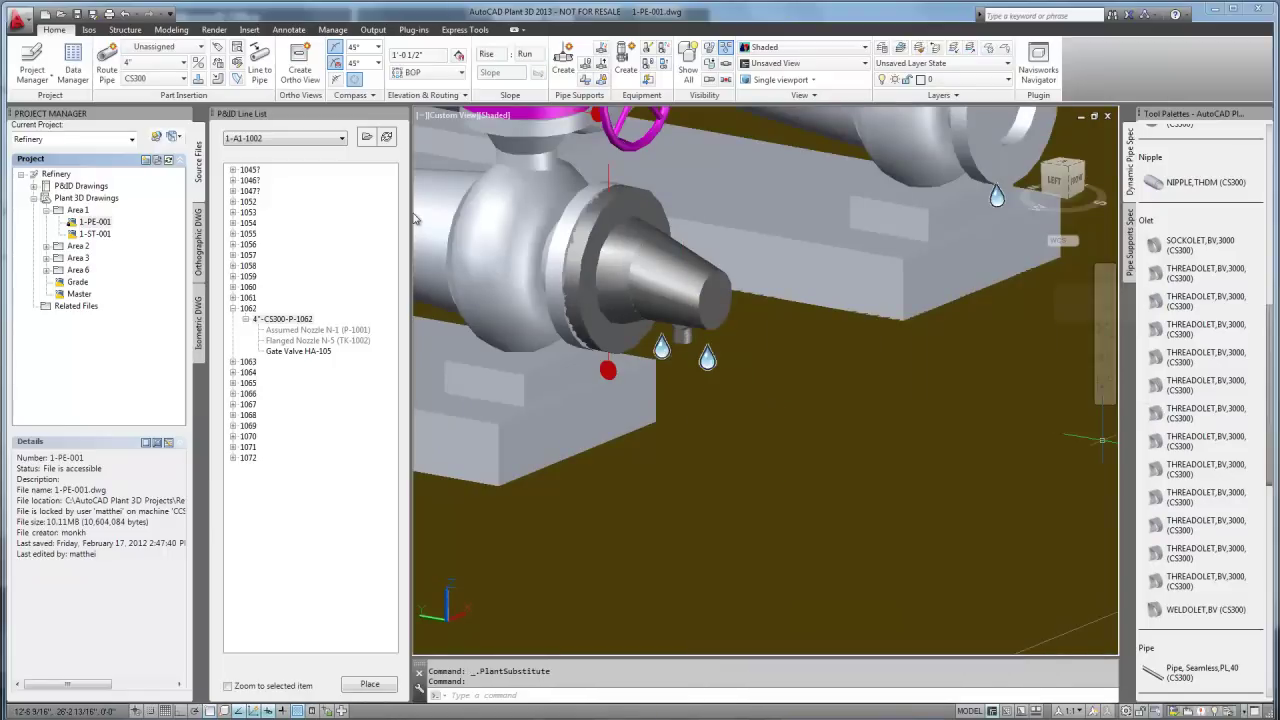
Attach a 1" threaded nipple to the threadolet and substitute it with the 3" long version
left_click(1183, 182)
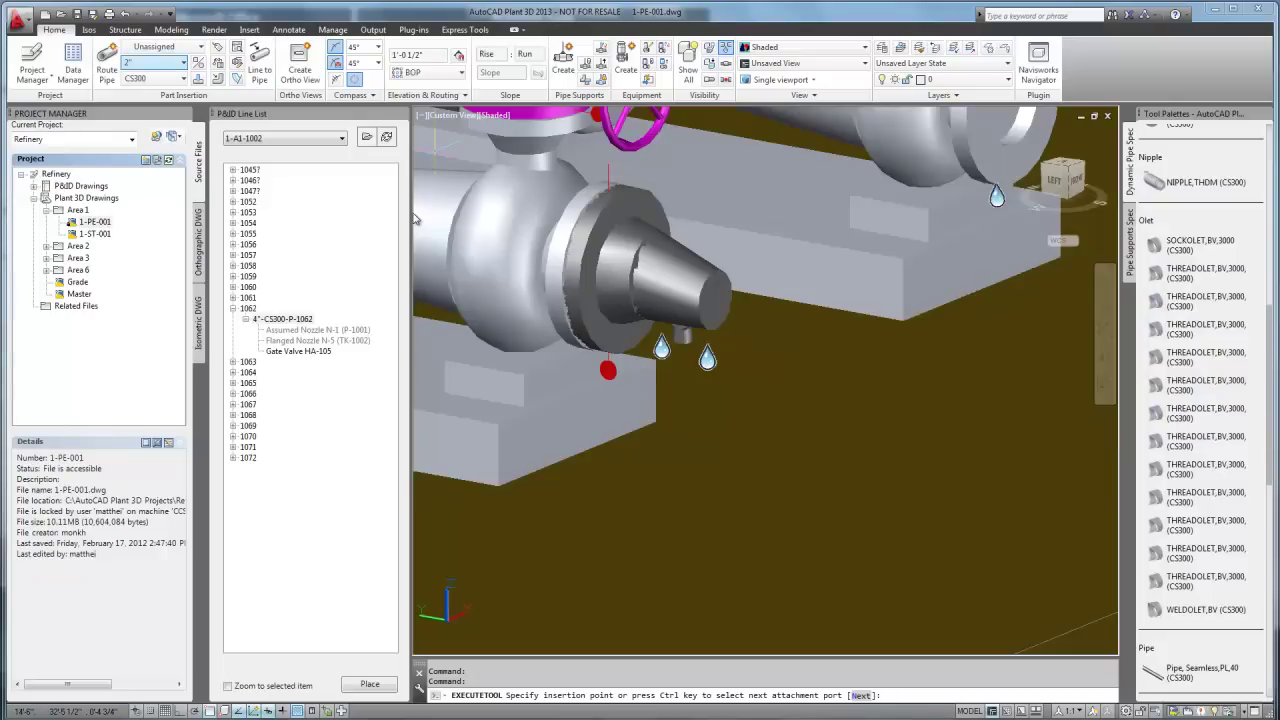
left_click(183, 62)
left_click(150, 105)
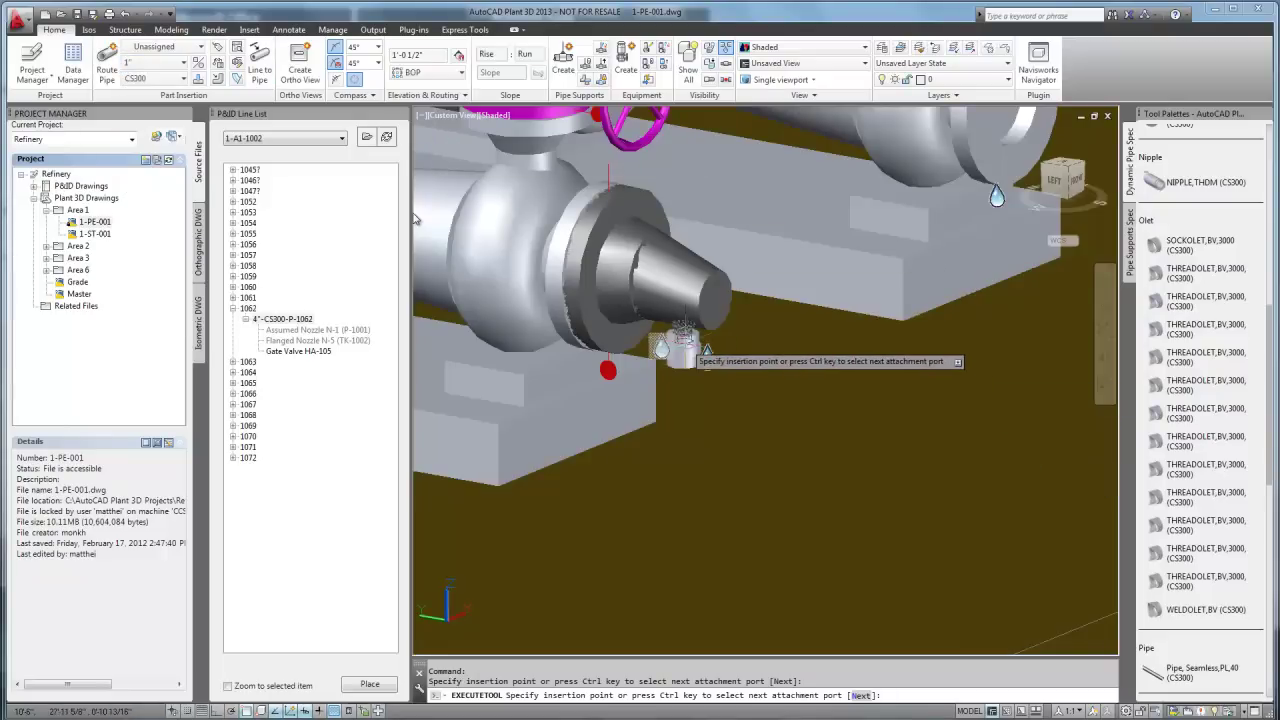
left_click(684, 340)
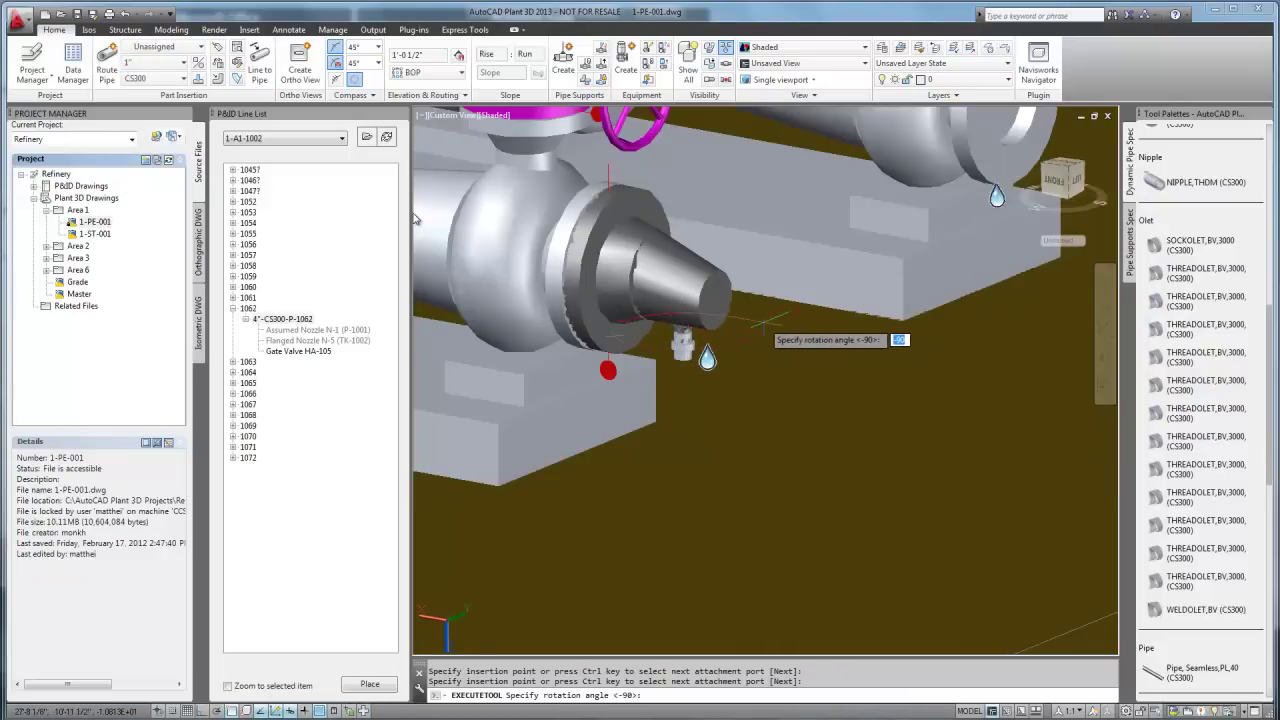
key("Return")
key("Escape")
left_click(707, 357)
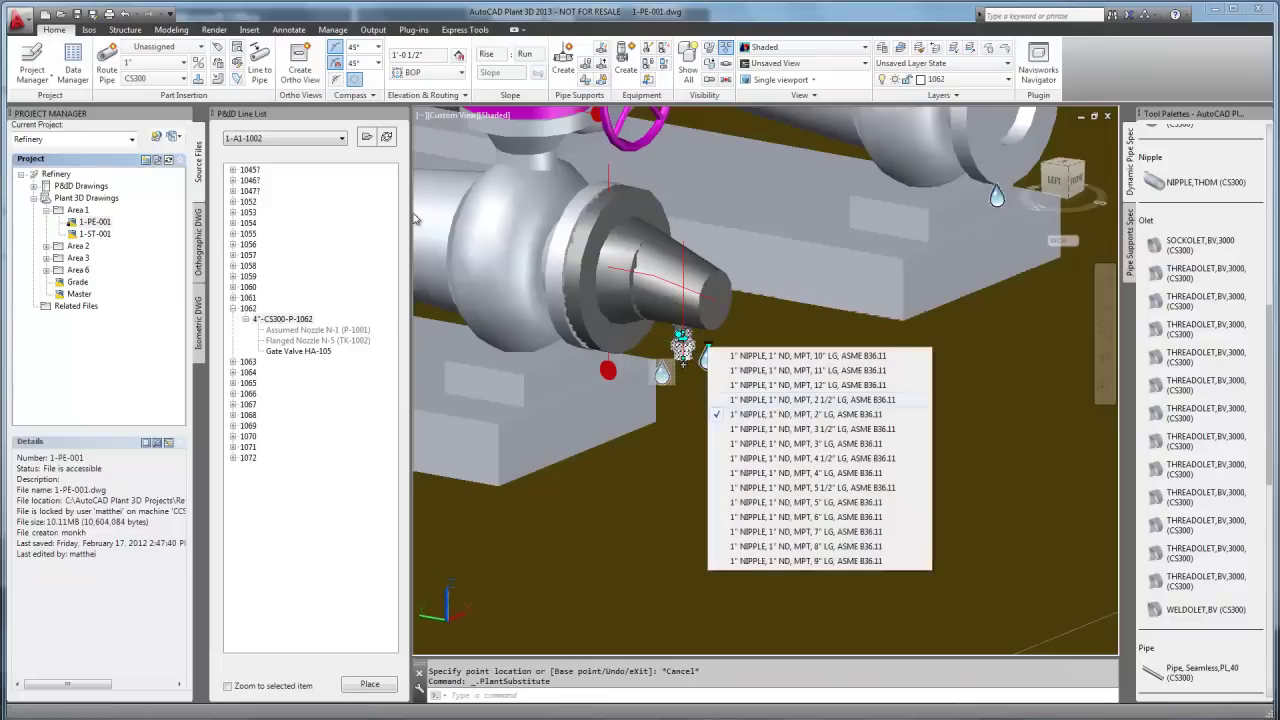
left_click(766, 443)
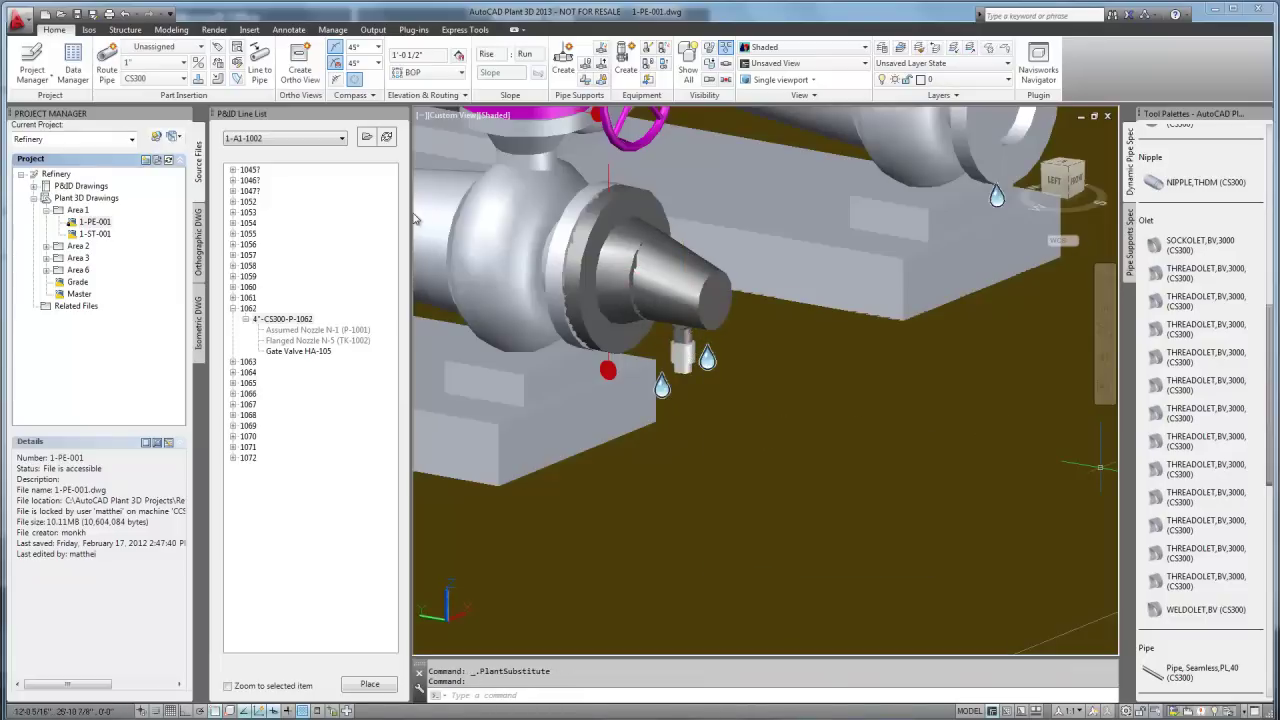
Add a Gate Valve,THDF,300 below the nipple and close its open end with a hex head plug
left_click(1269, 530)
left_click(1203, 640)
left_click(684, 372)
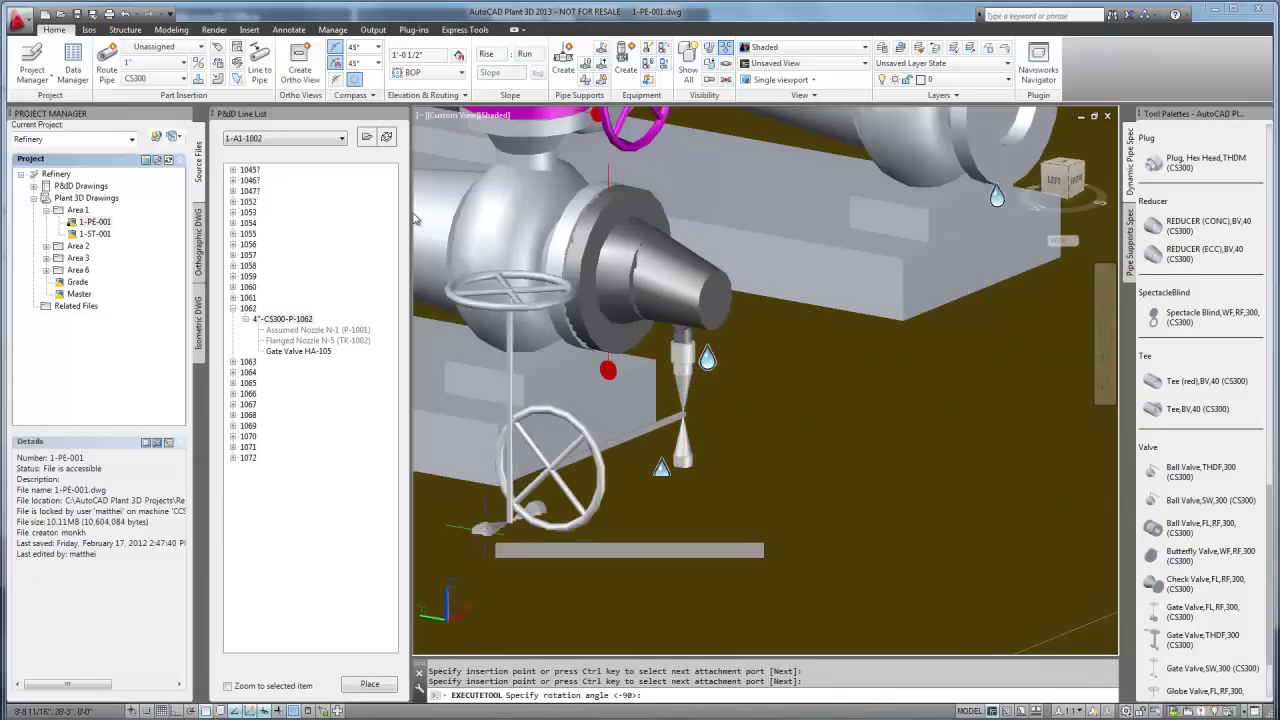
key("Return")
key("Escape")
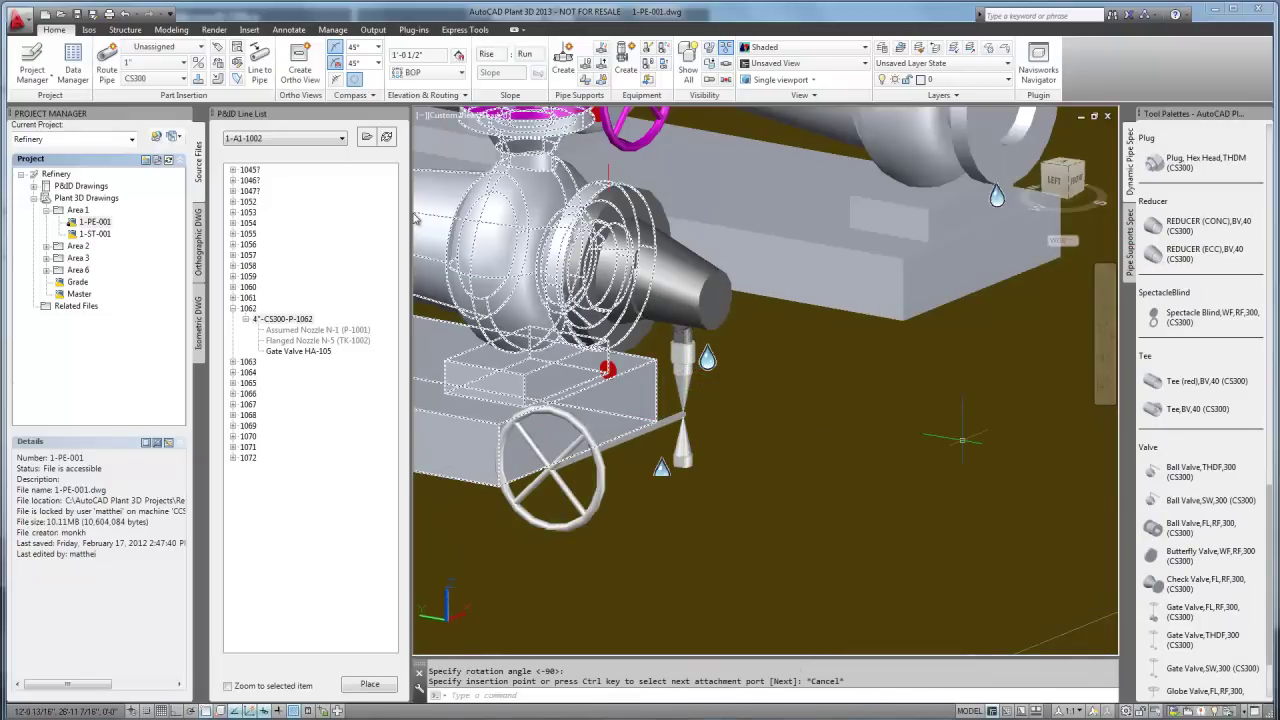
key("Return")
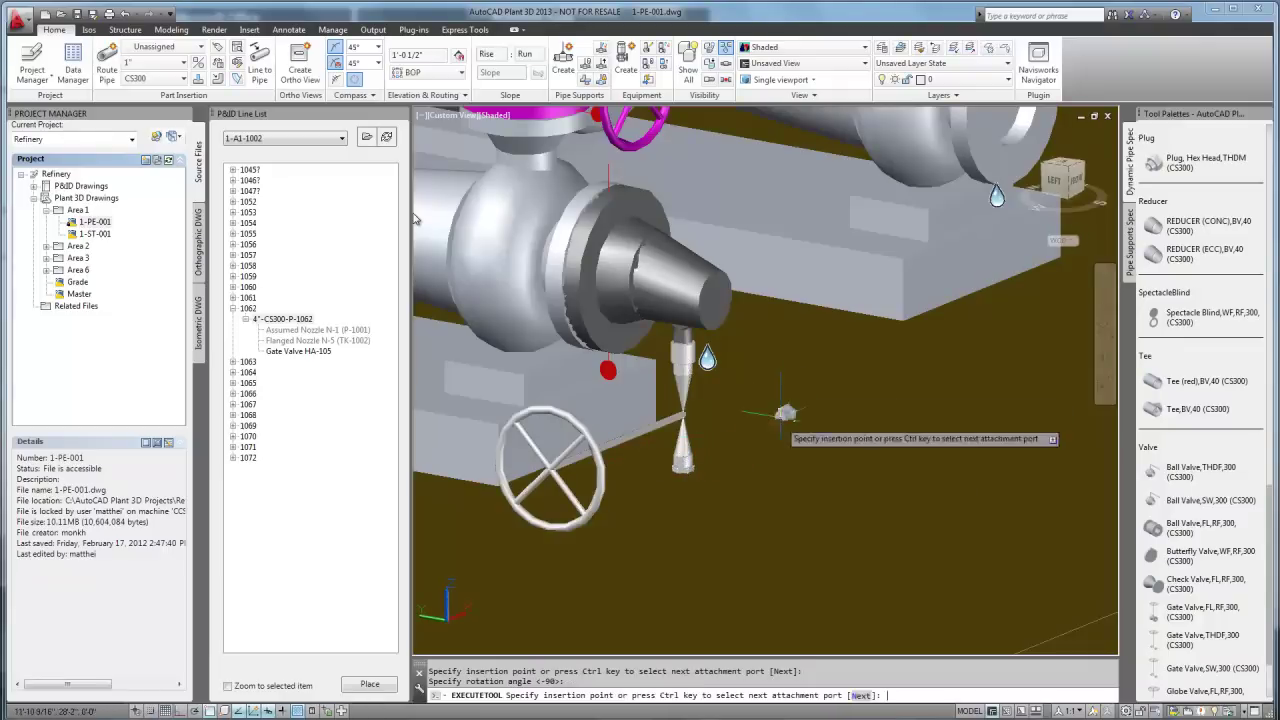
key("Escape")
Change the drain gate valve's operator to a T-Crank with a height of 12
left_click(681, 365)
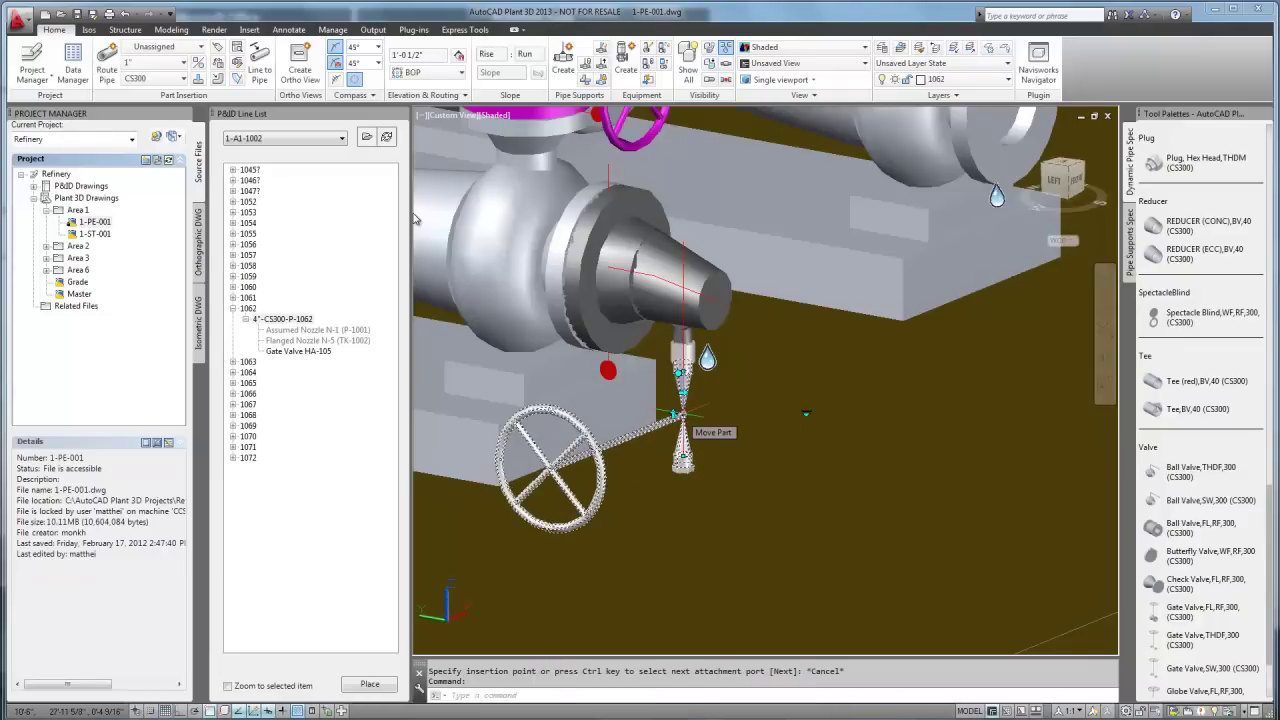
right_click(680, 358)
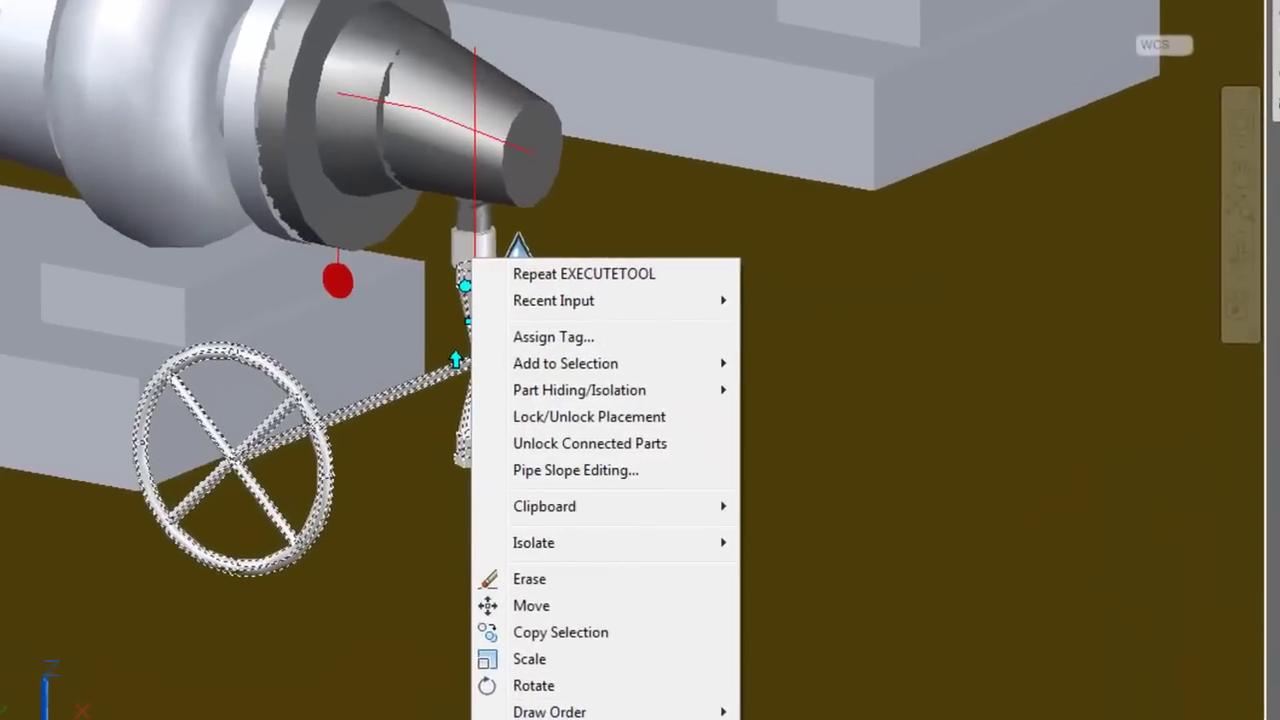
left_click(545, 719)
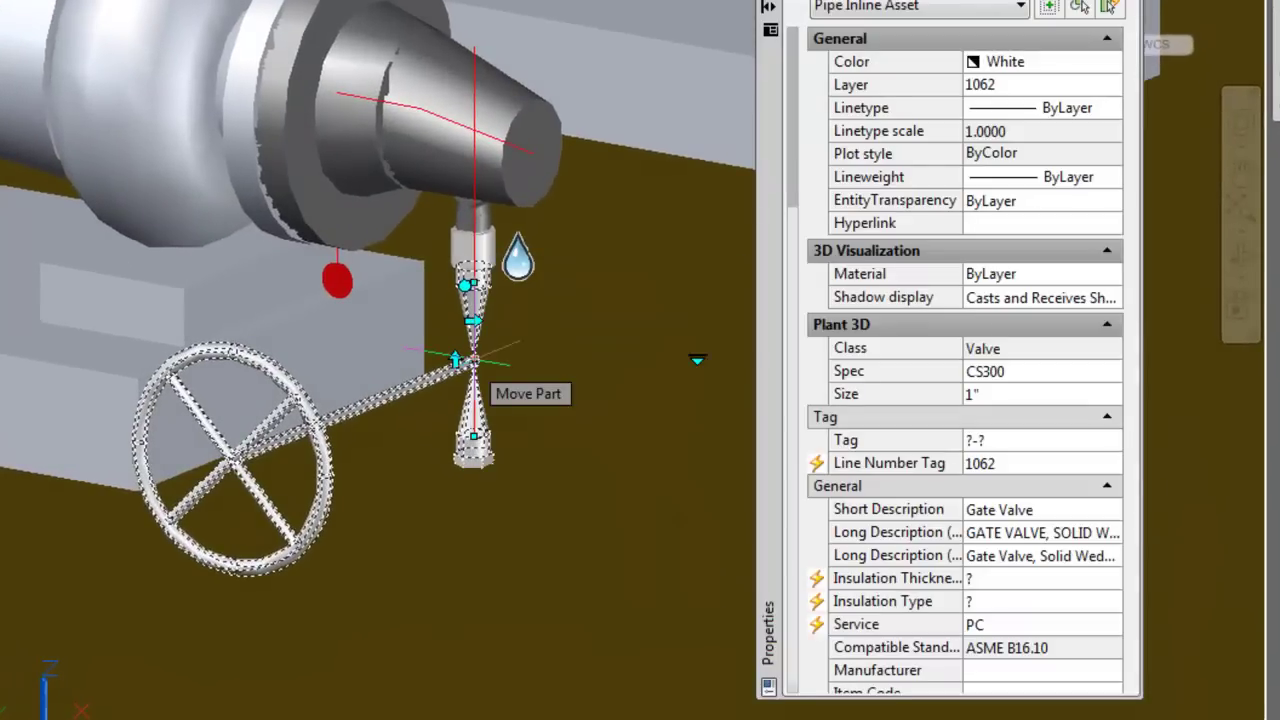
left_click(792, 565)
left_click(792, 565)
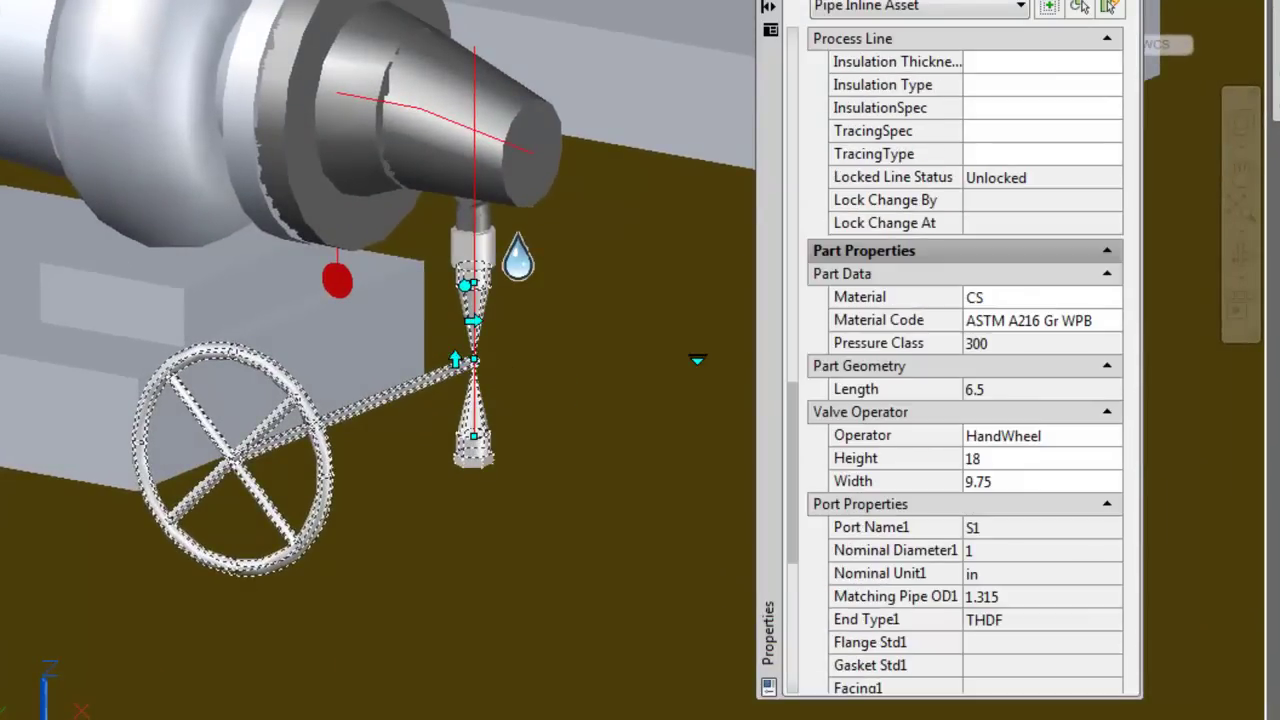
left_click(1025, 436)
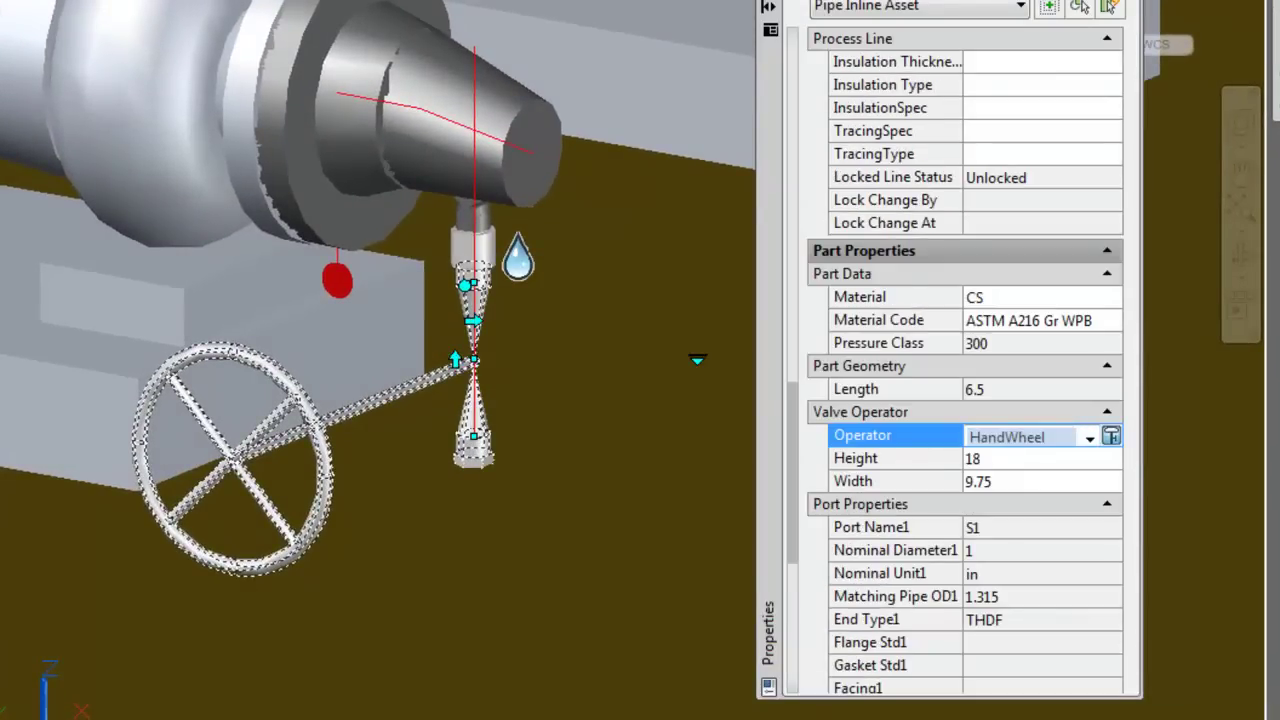
left_click(1110, 436)
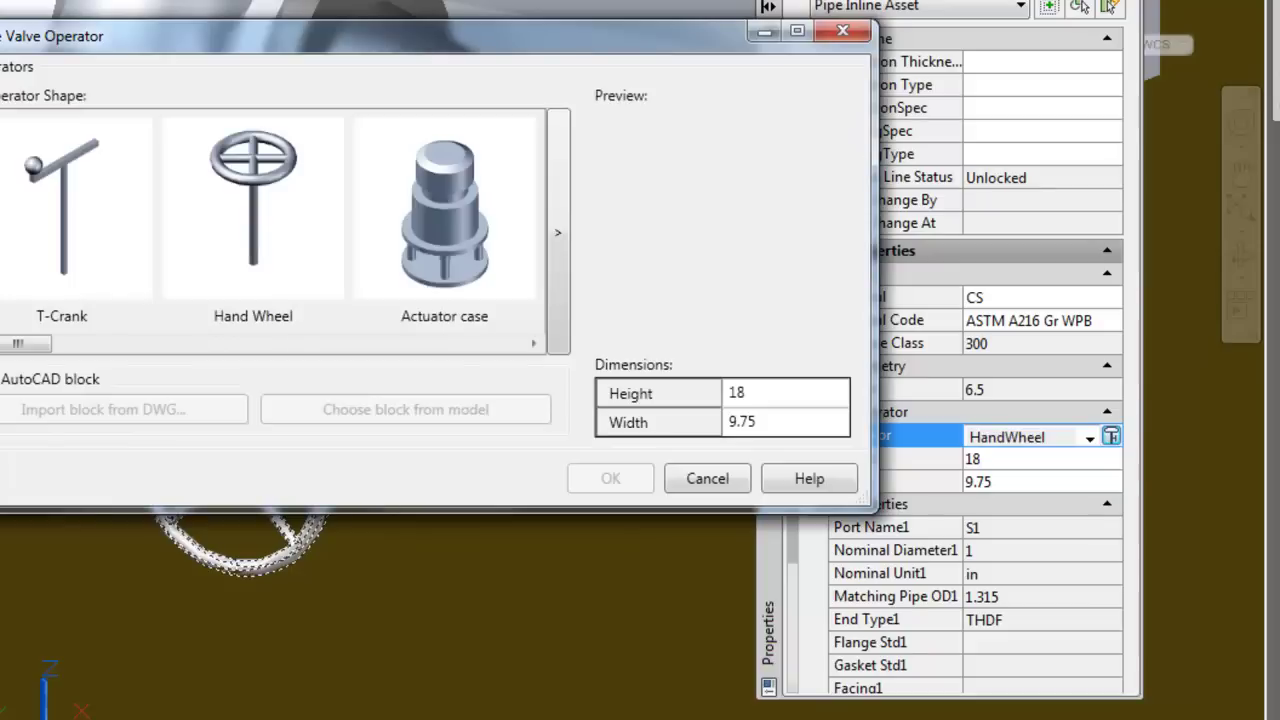
left_click(88, 240)
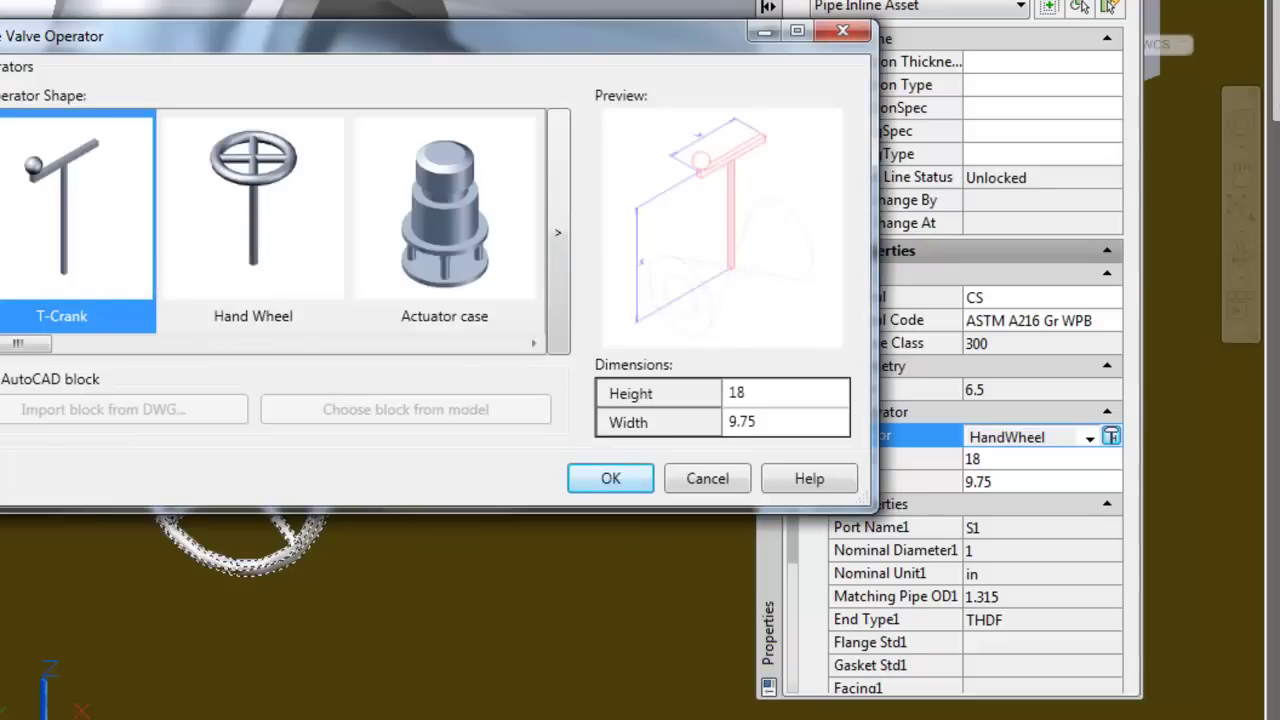
left_click(745, 392)
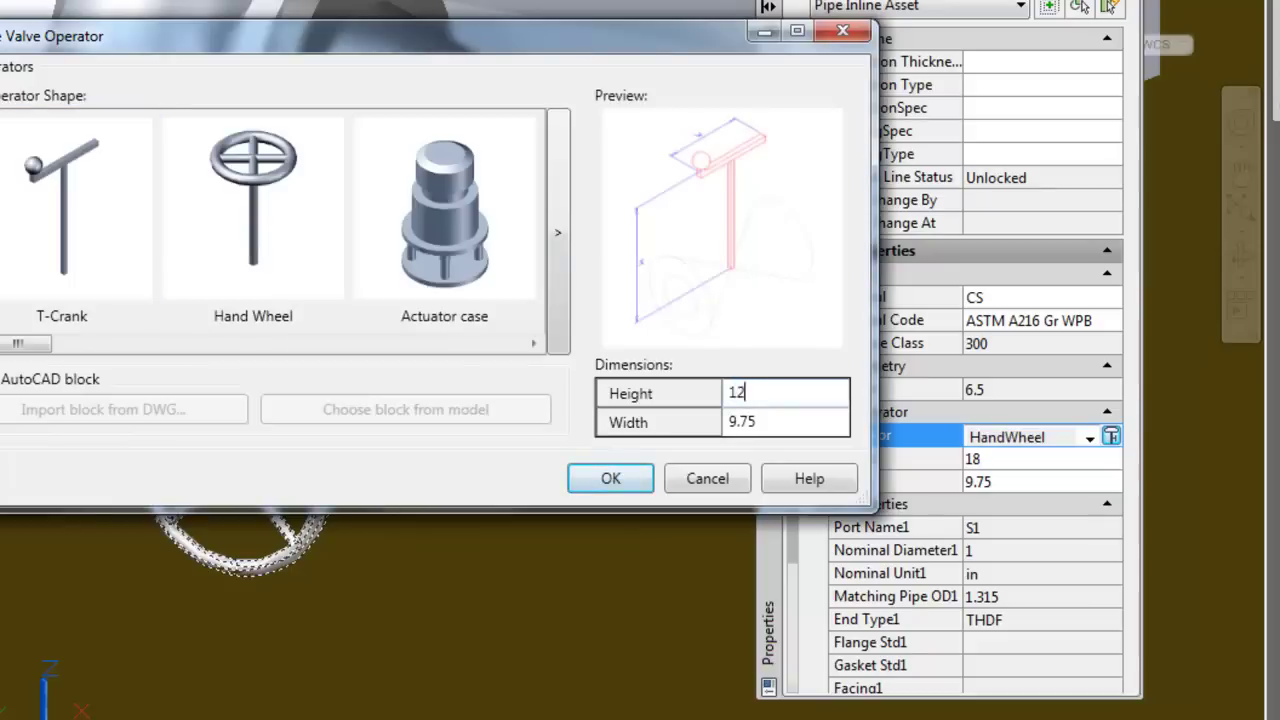
key("Return")
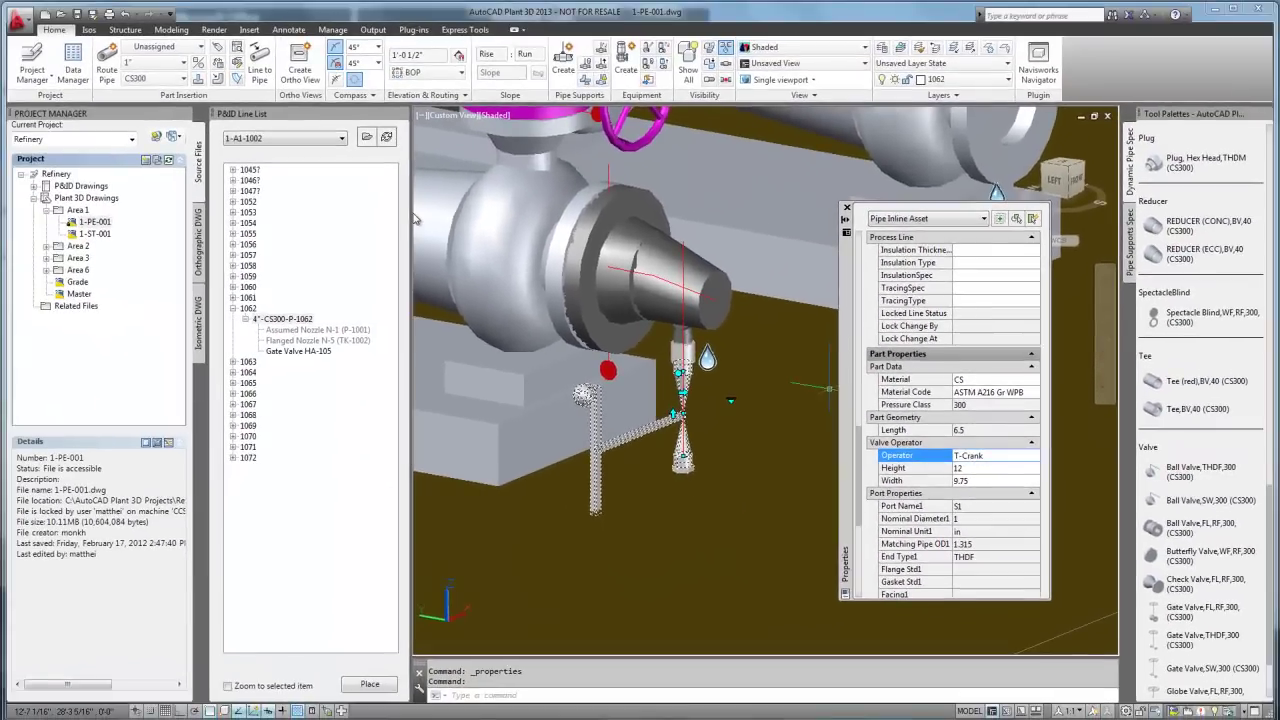
key("ctrl+1")
Route a 12" length of line 1062 pipe straight out from the eccentric reducer's free end
scroll(777, 426, "down", 2)
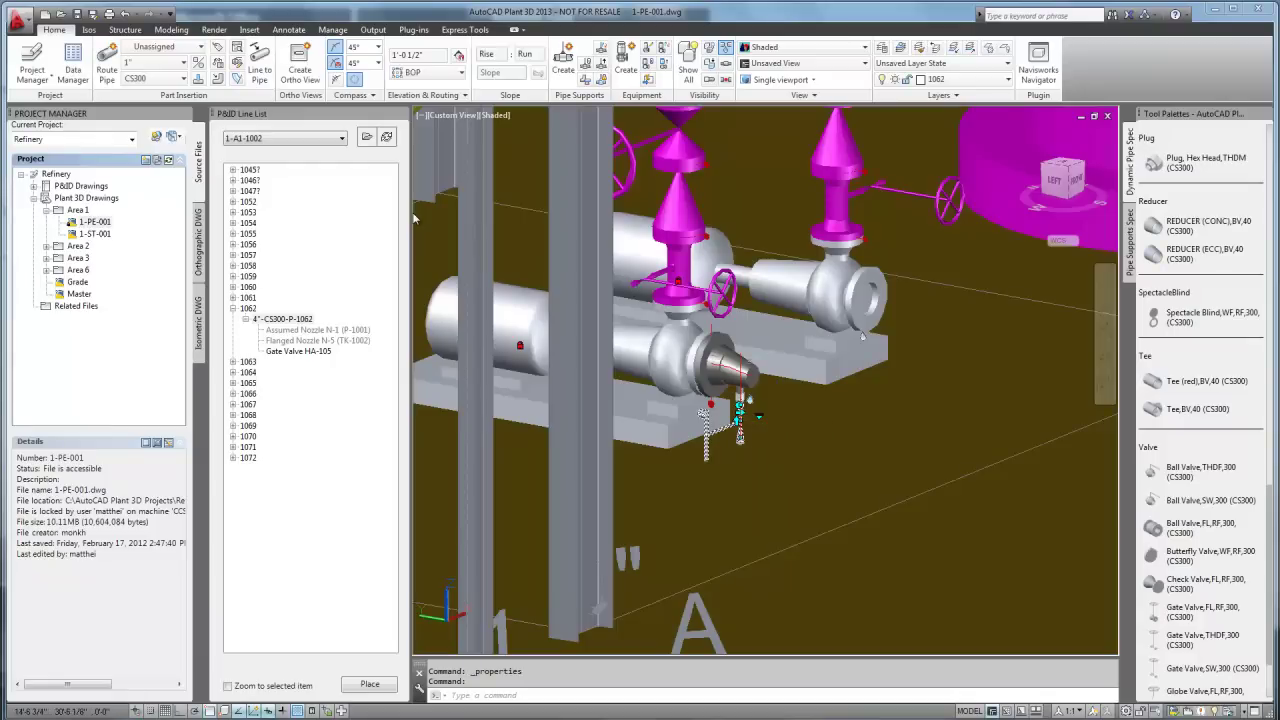
key("Escape")
left_click(742, 373)
left_click(757, 376)
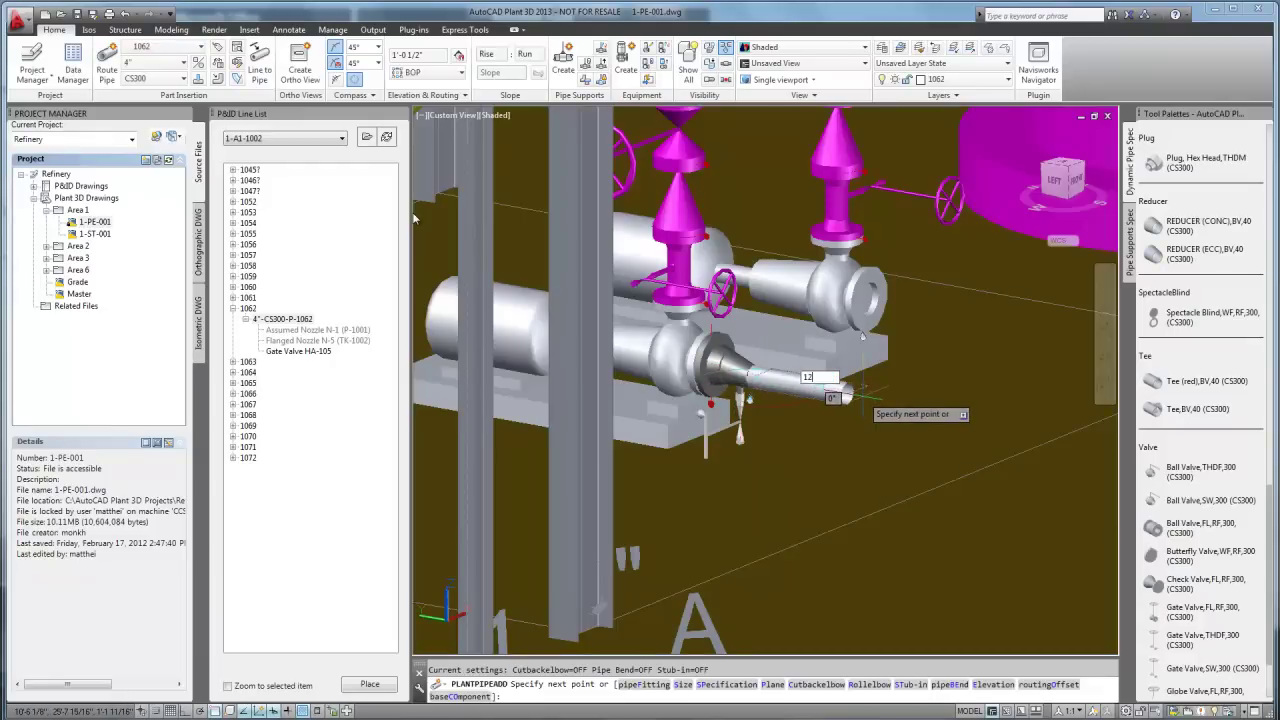
type("12")
key("Return")
key("Escape")
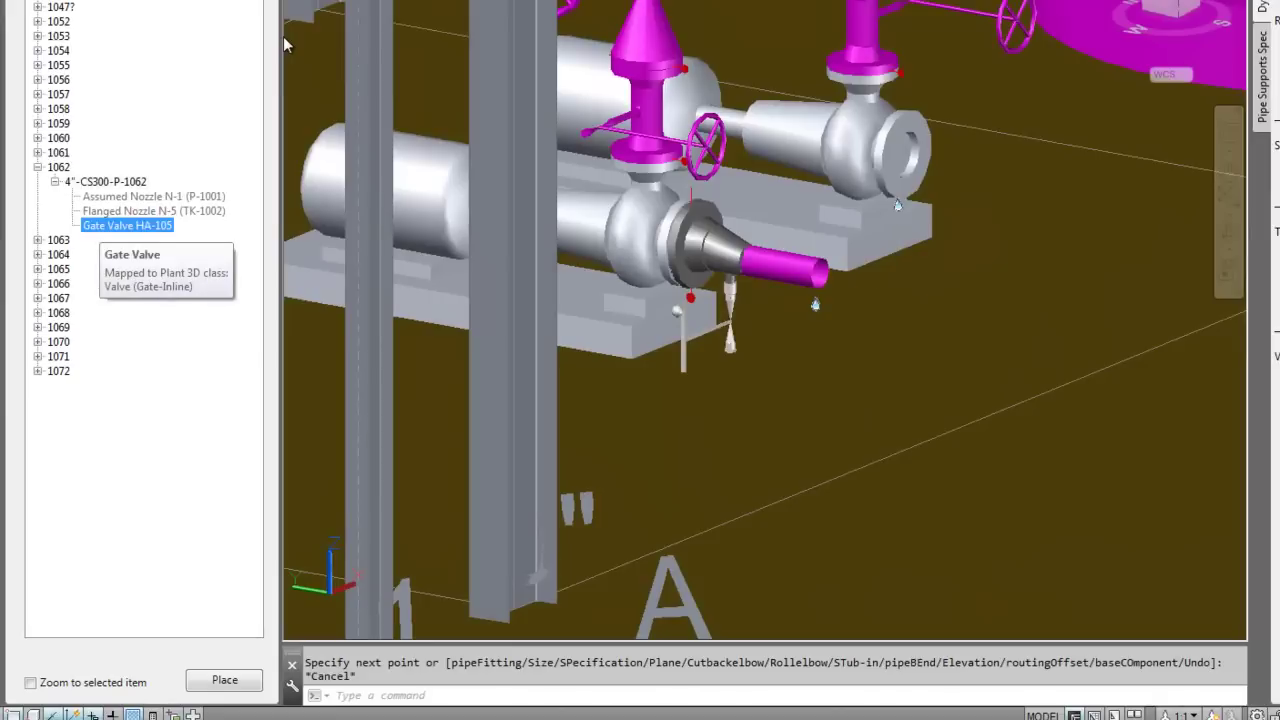
Place Gate Valve HA-105 from the P&ID line list on the open pipe end with its handwheel angled upward
left_click(224, 680)
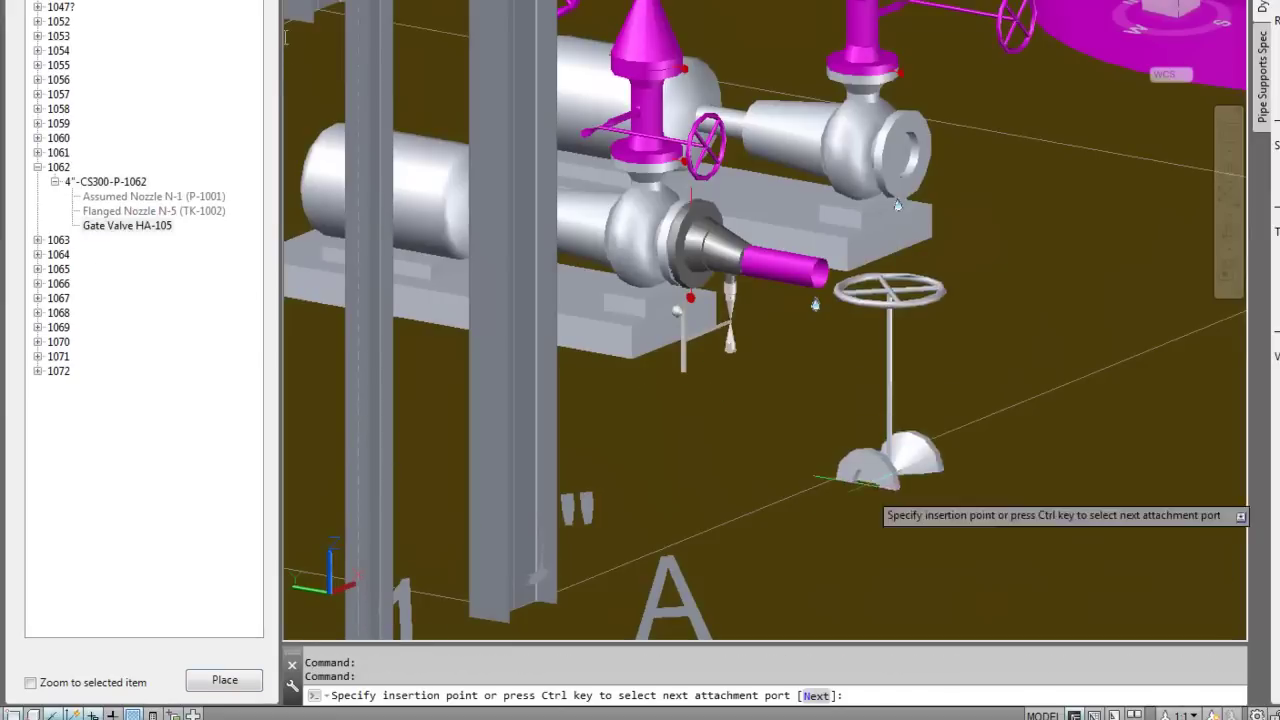
left_click(818, 272)
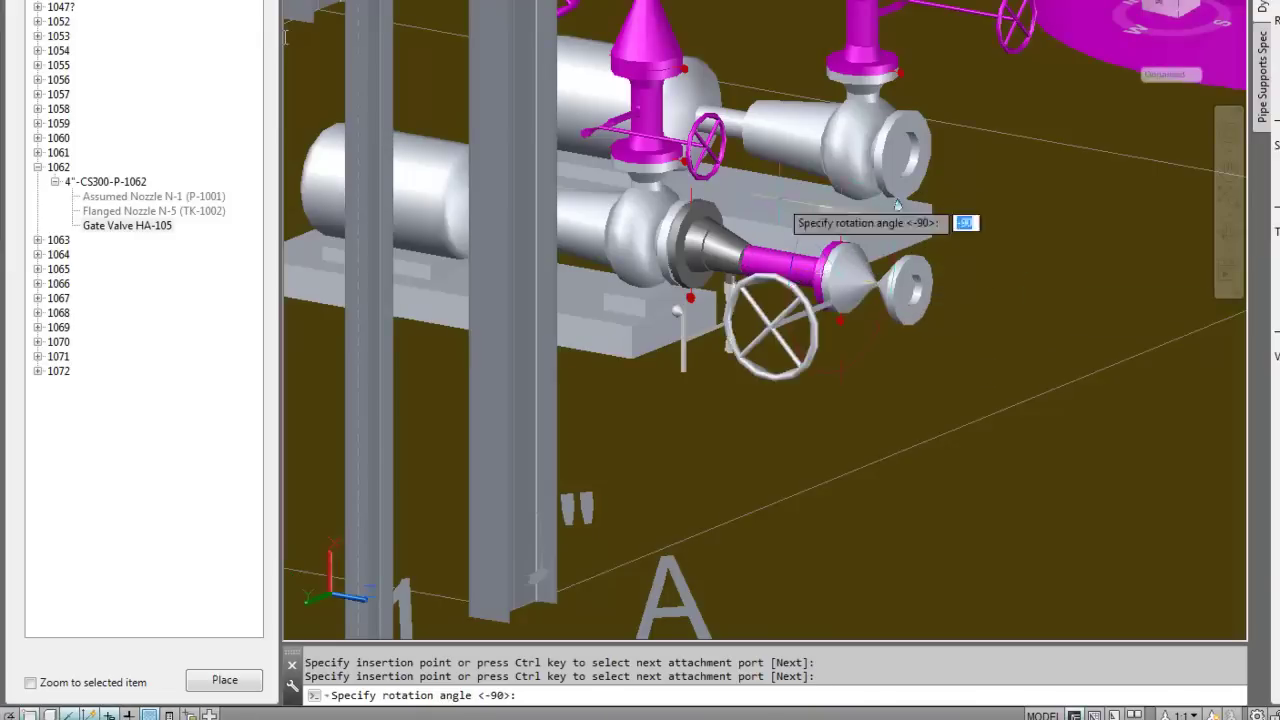
key("Return")
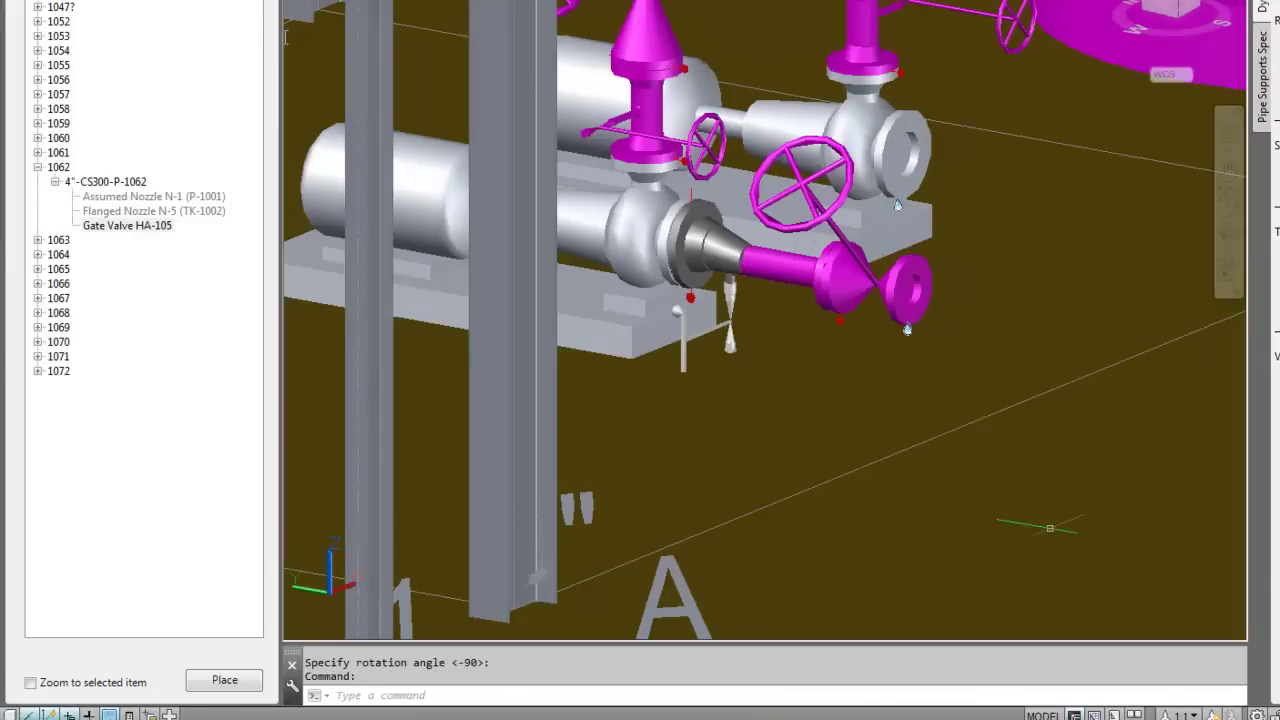
Route line 1062 pipe from the flanged end of Gate Valve HA-105, turning it up to elevation 7'6"
middle_click_drag(1057, 466, 857, 457)
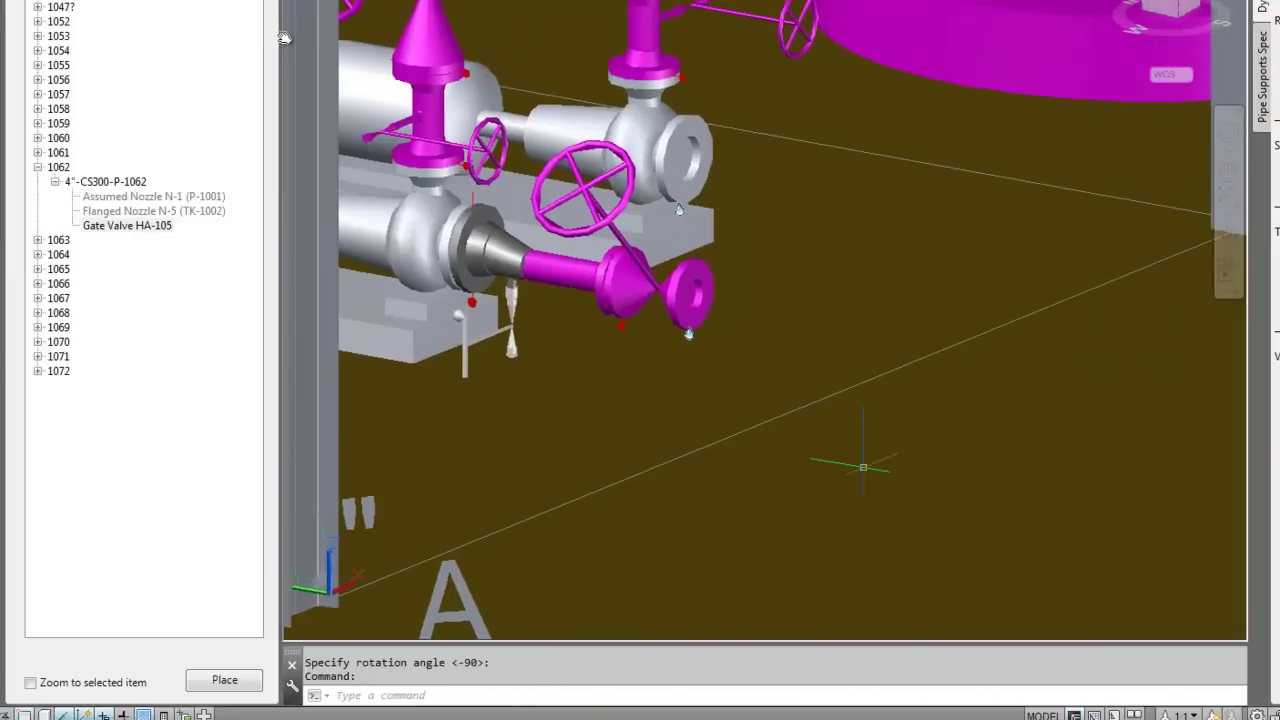
left_click(690, 293)
left_click(697, 296)
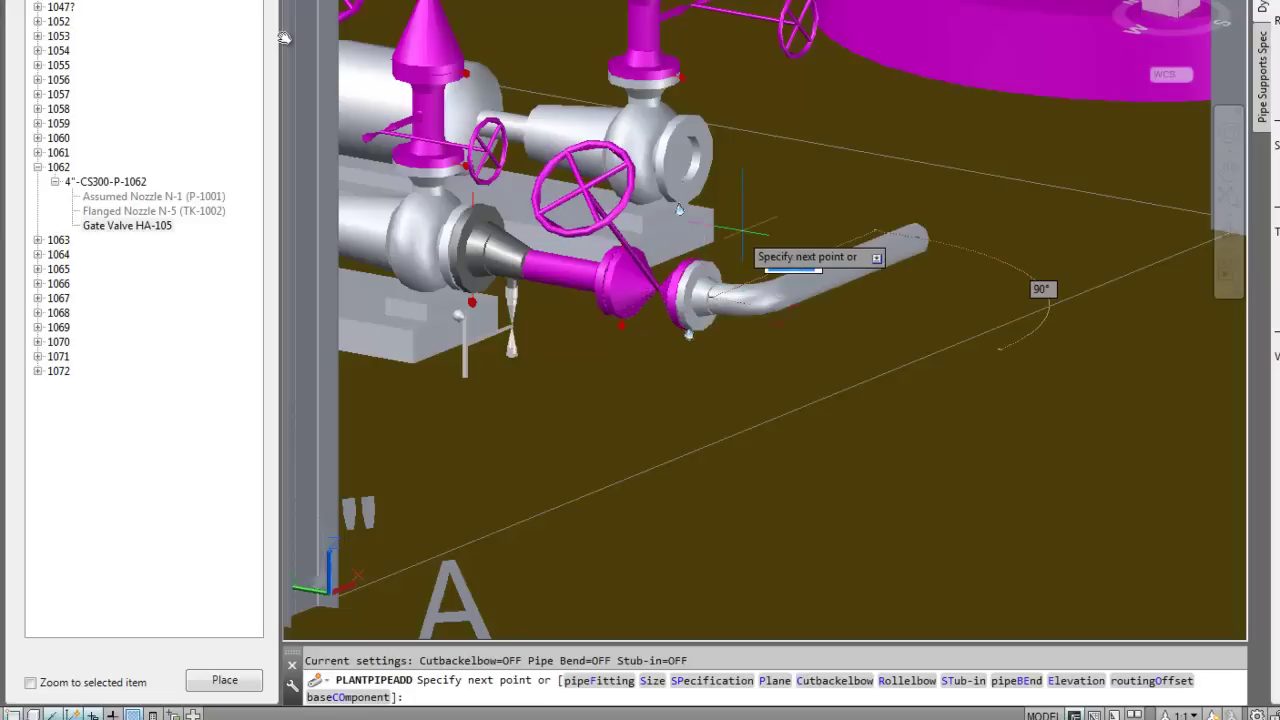
right_click(737, 232, "ctrl")
type("el")
key("Return")
type("7'6")
key("Return")
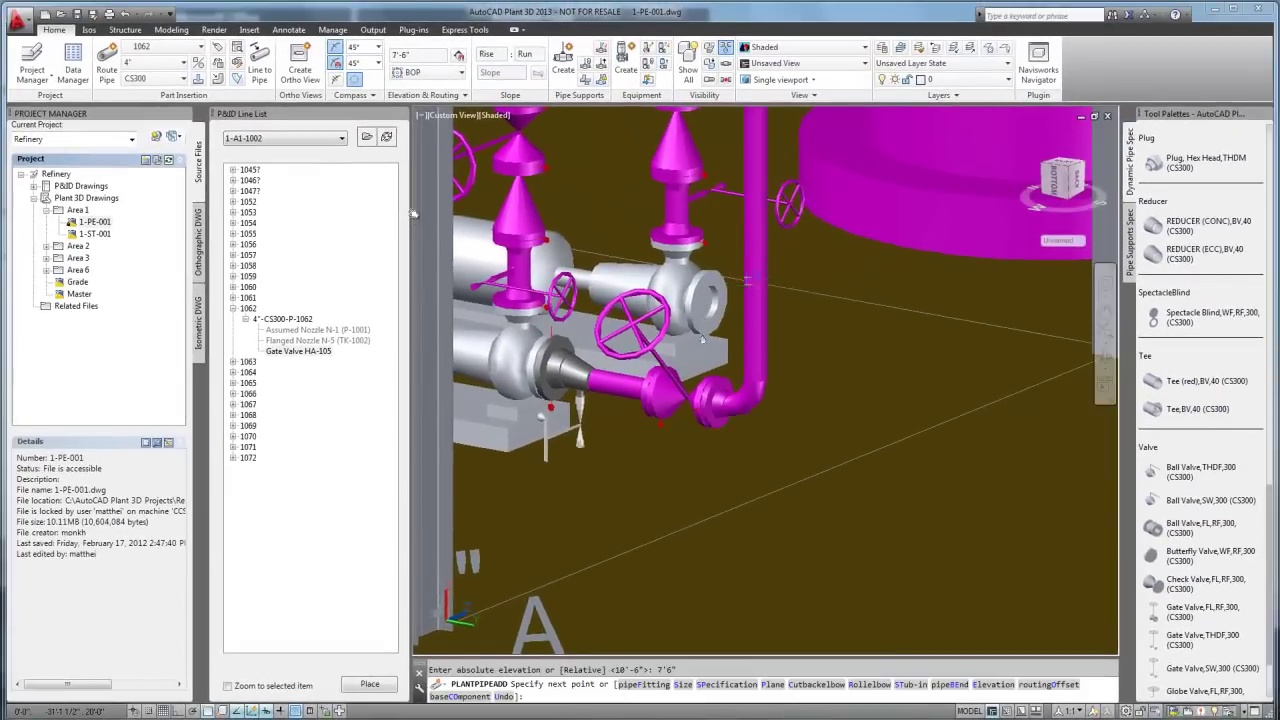
Extend line 1062 horizontally 18" from the top of the riser
middle_click_drag(702, 339, 696, 652)
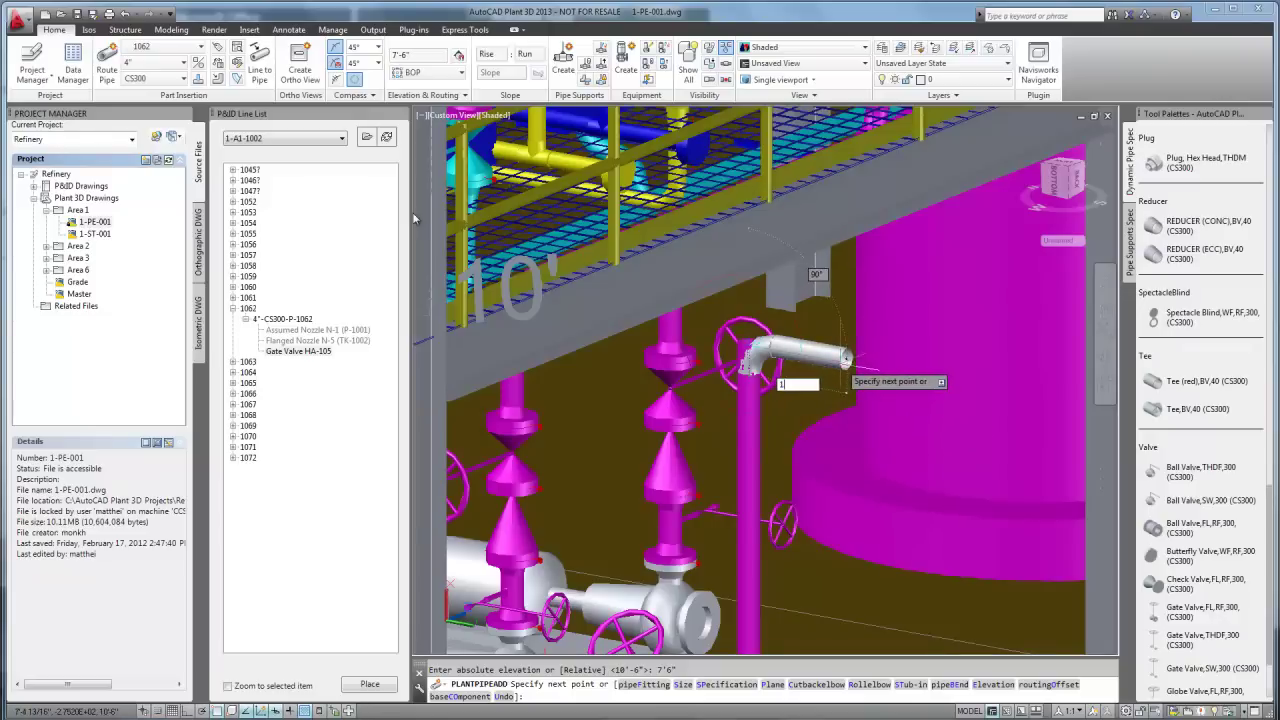
type("18")
key("Return")
key("Escape")
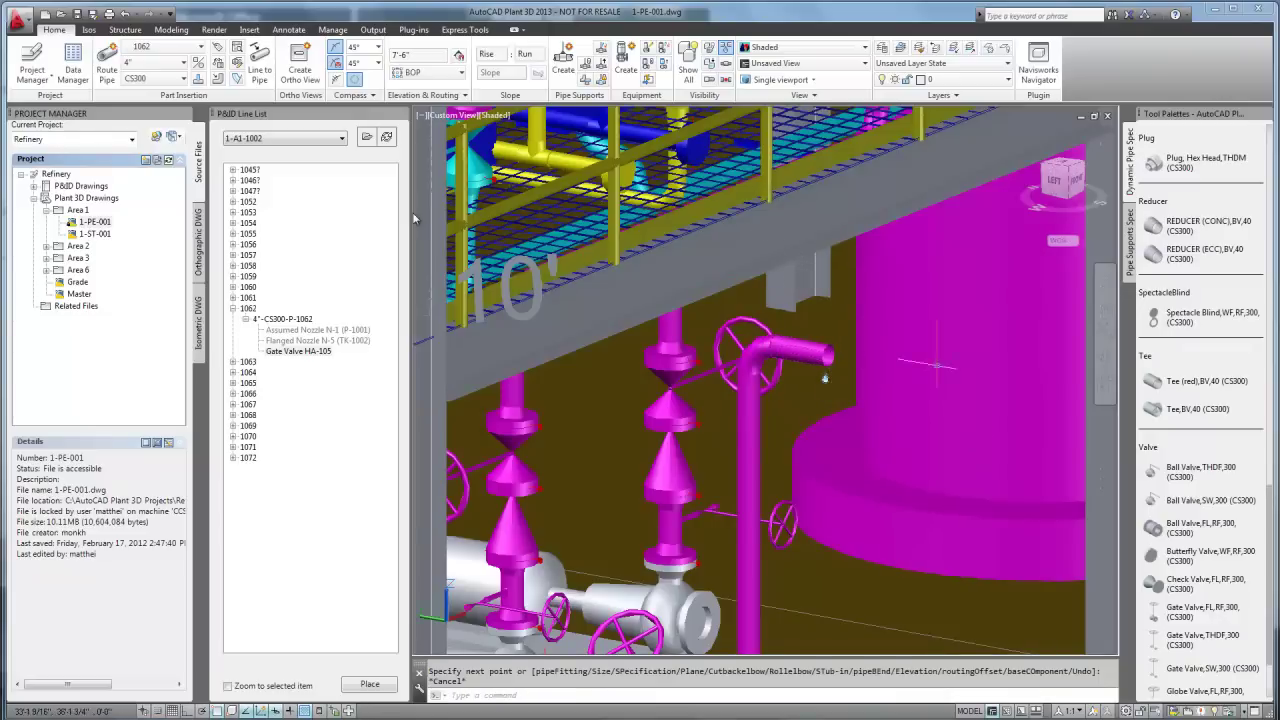
Copy the entire connected line 1062 piping run from the first pump's suction nozzle to the second pump's matching nozzle
scroll(824, 377, "up", 2)
middle_click_drag(824, 377, 826, 292)
scroll(826, 292, "down", 5)
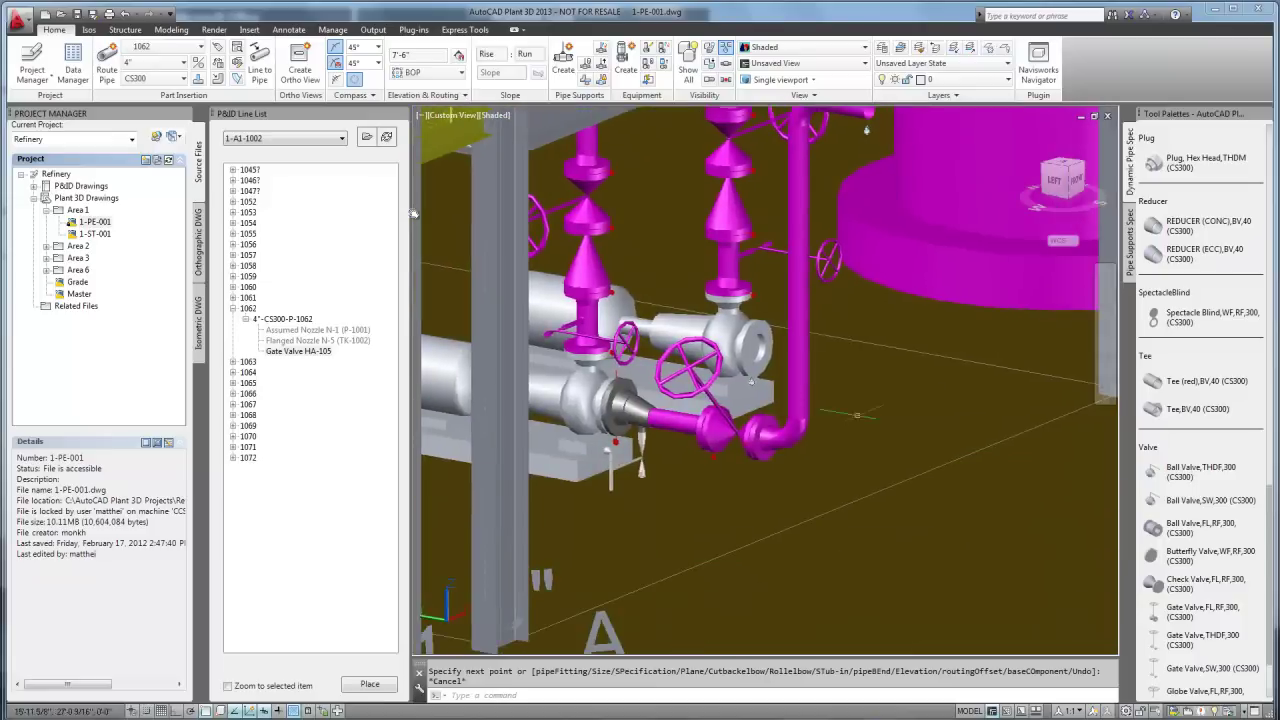
right_click(790, 440)
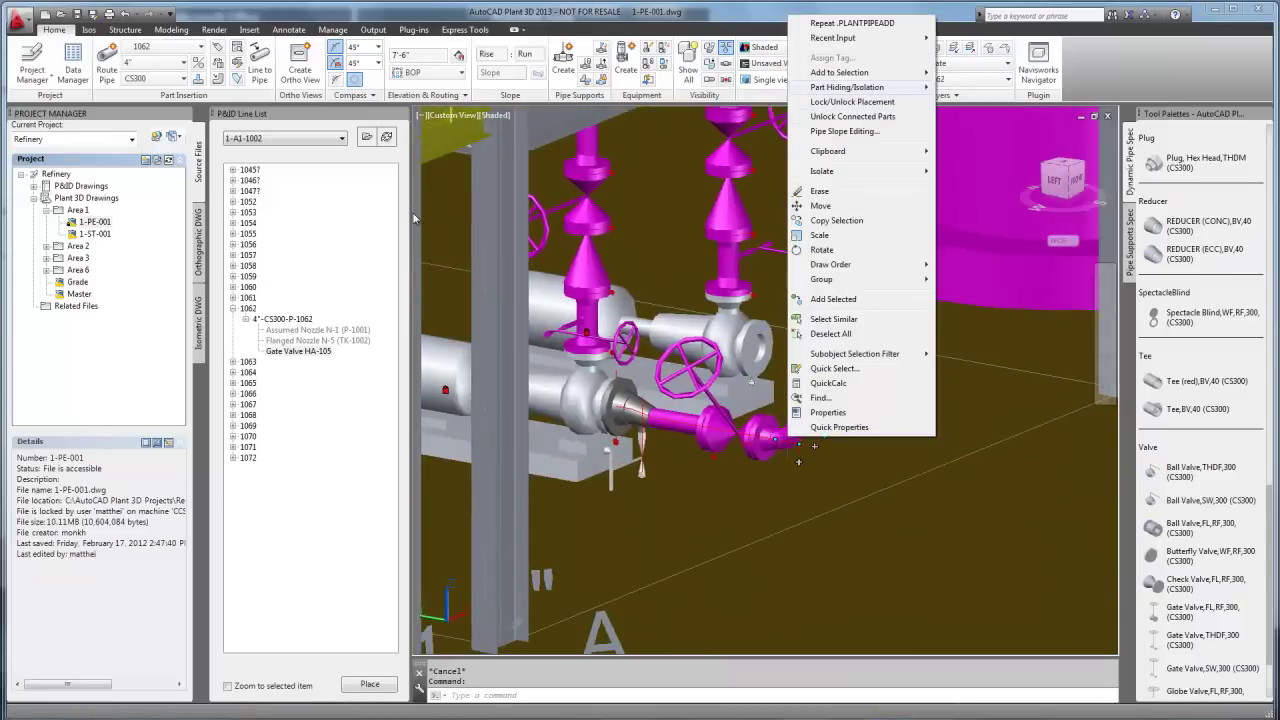
mouse_move(840, 72)
left_click(998, 101)
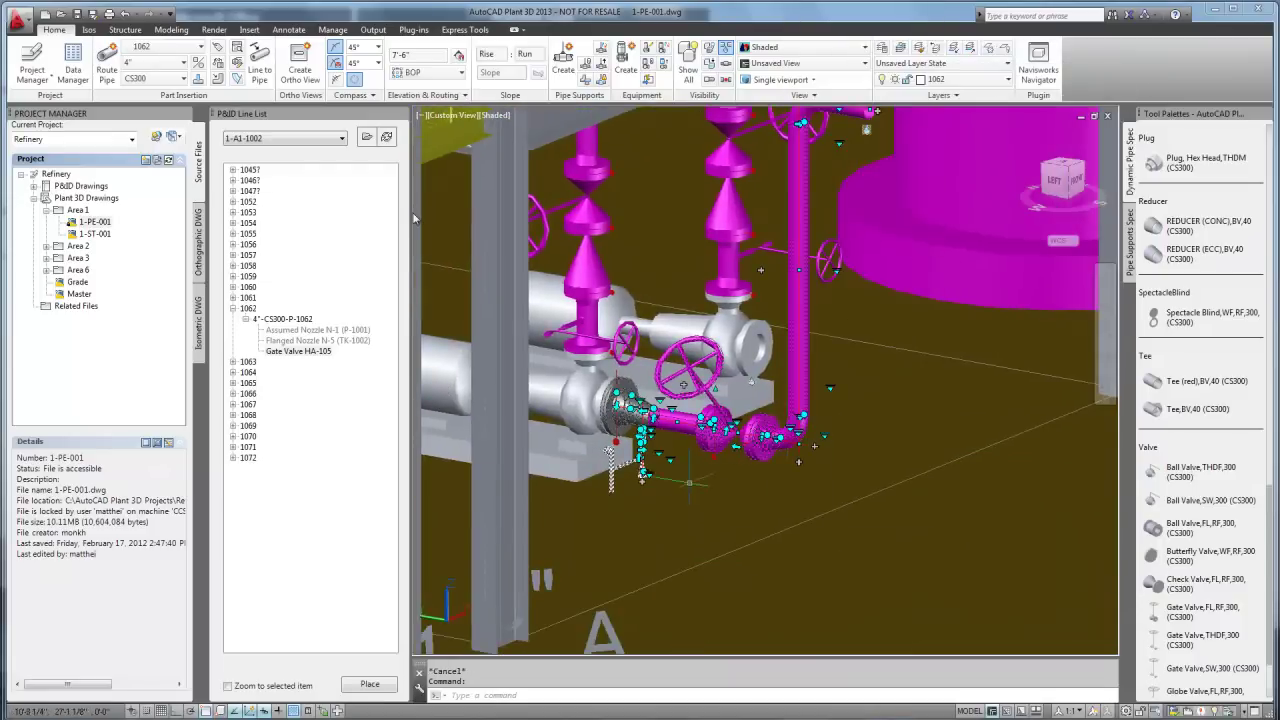
key("Return")
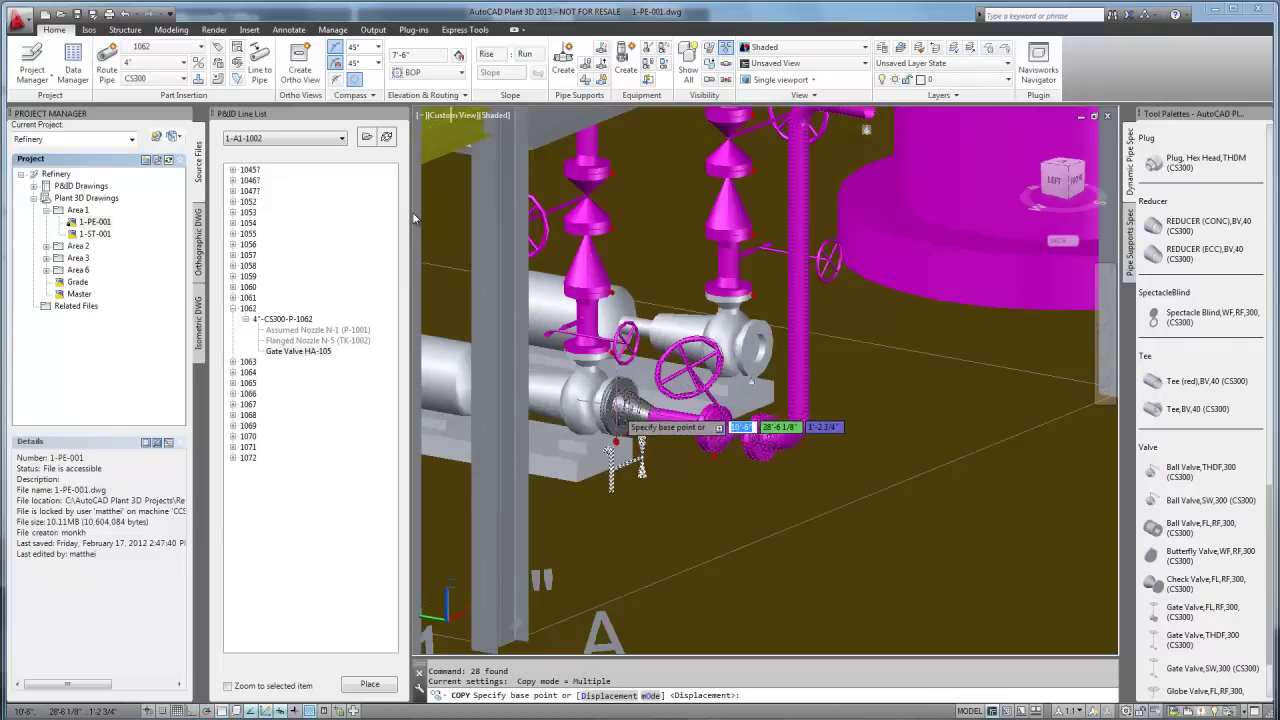
left_click(616, 404)
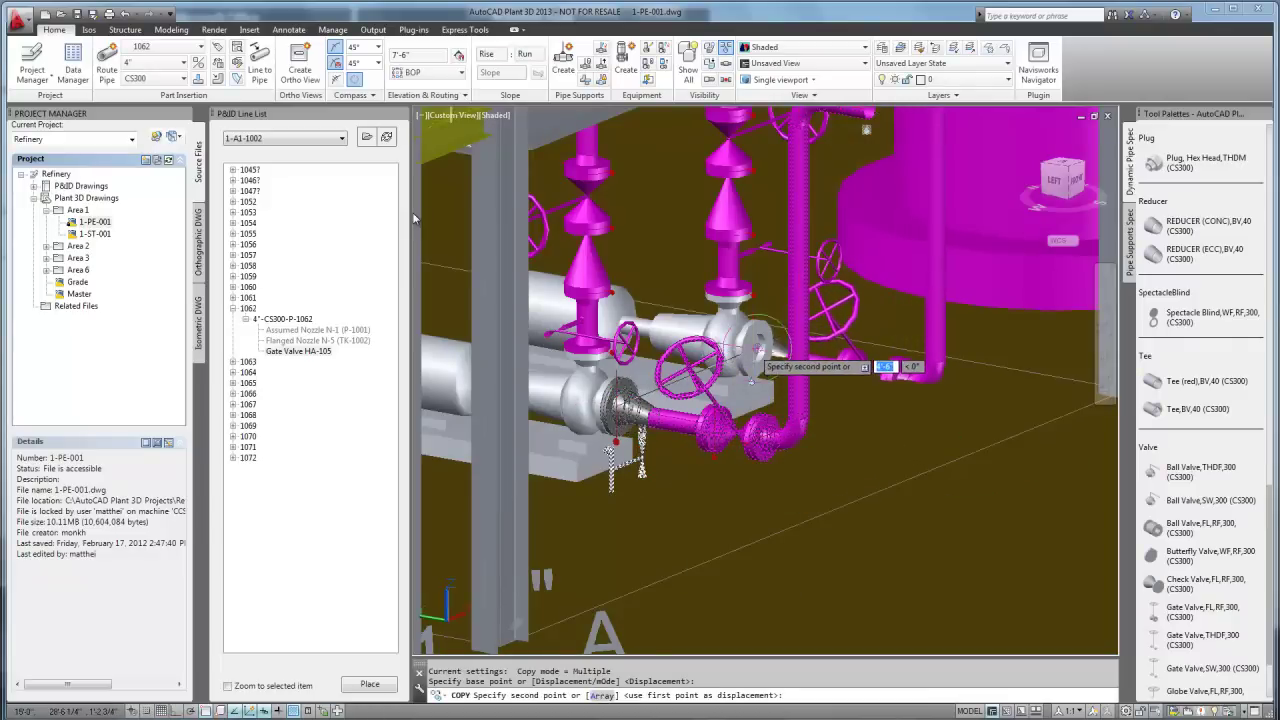
left_click(756, 349)
key("Escape")
key("Escape")
Select all connected parts of the copied run and set their Line Number Tag to 1063
right_click(915, 380)
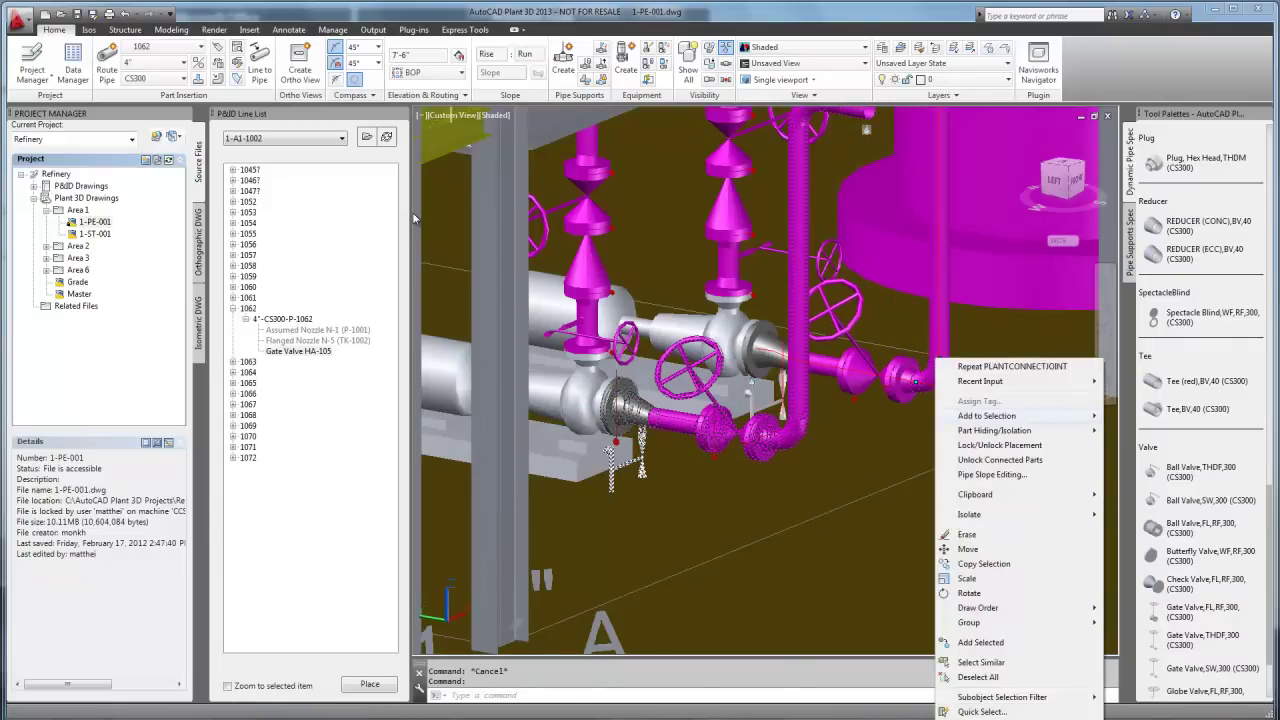
mouse_move(986, 415)
left_click(795, 415)
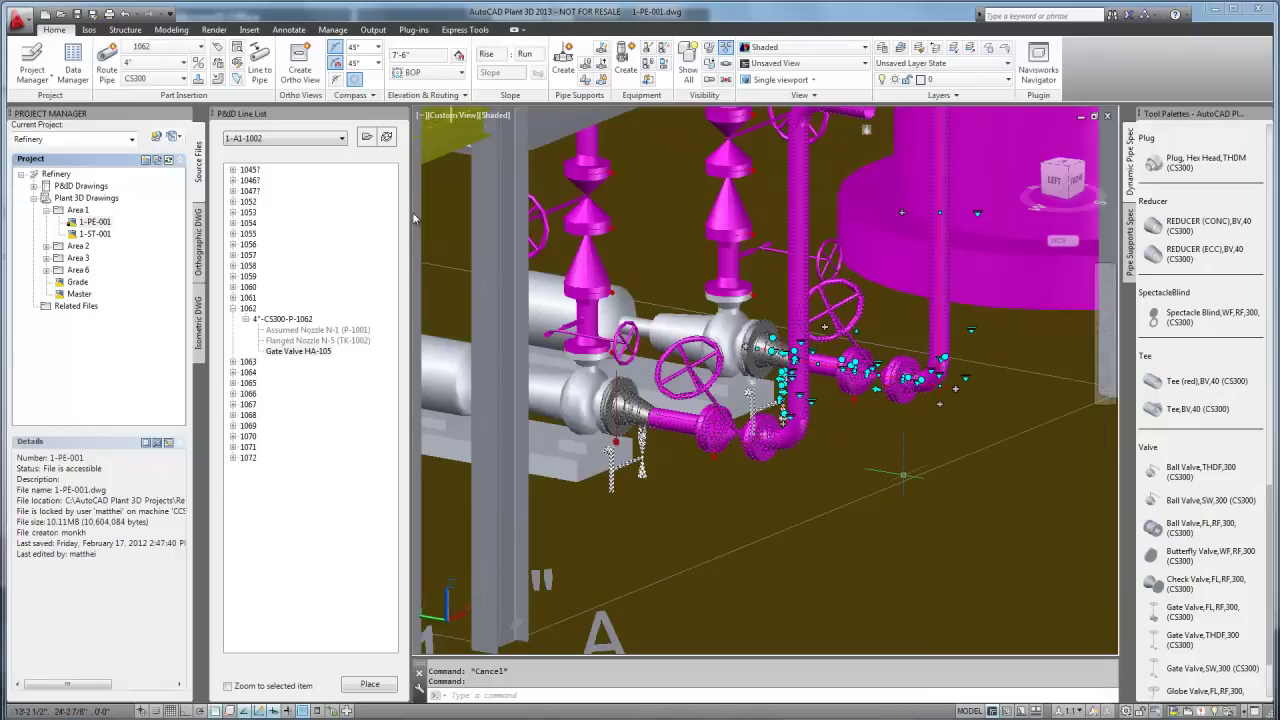
right_click(912, 414)
left_click(955, 385)
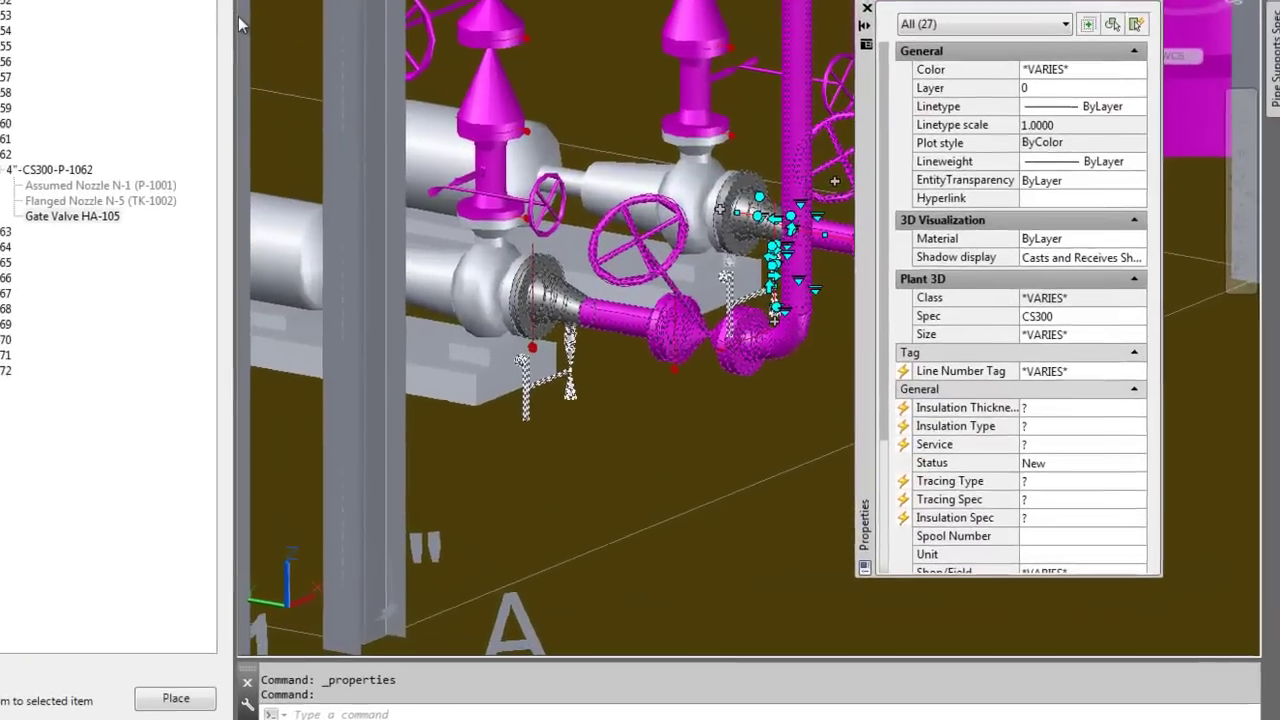
left_click(1075, 371)
left_click(1139, 371)
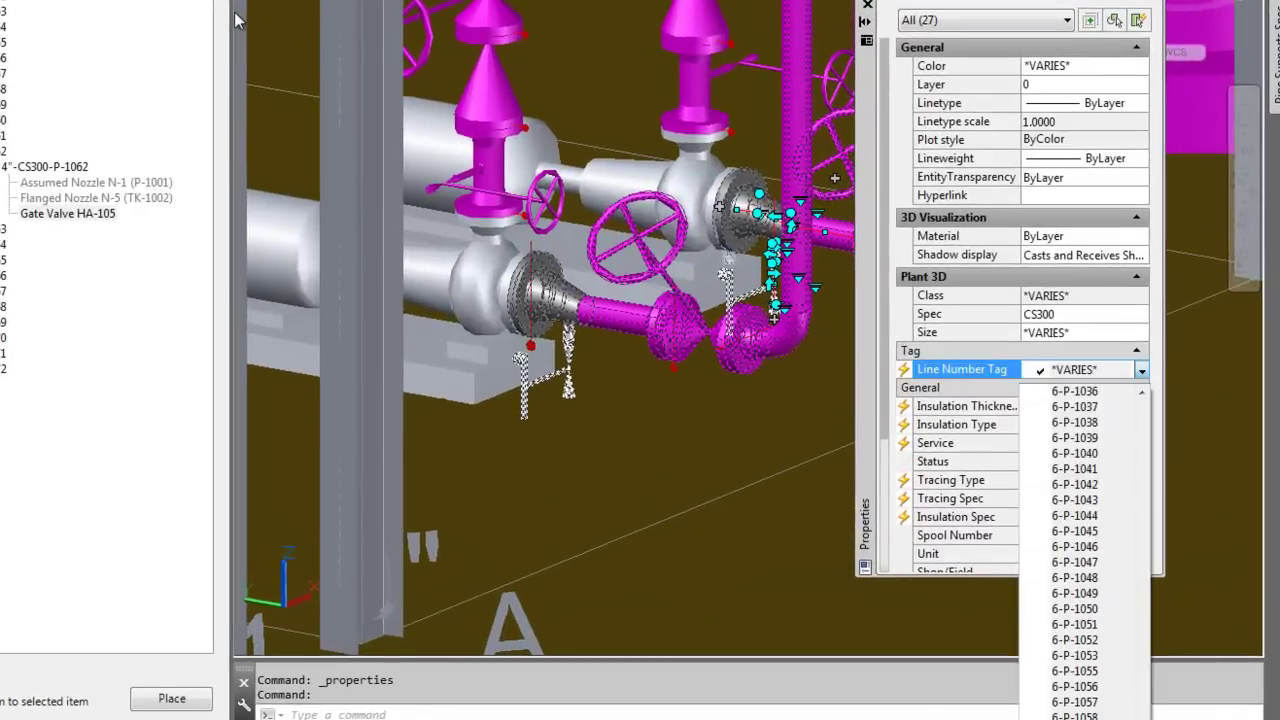
left_click_drag(1141, 495, 1141, 428)
left_click(1090, 423)
left_click(1141, 364)
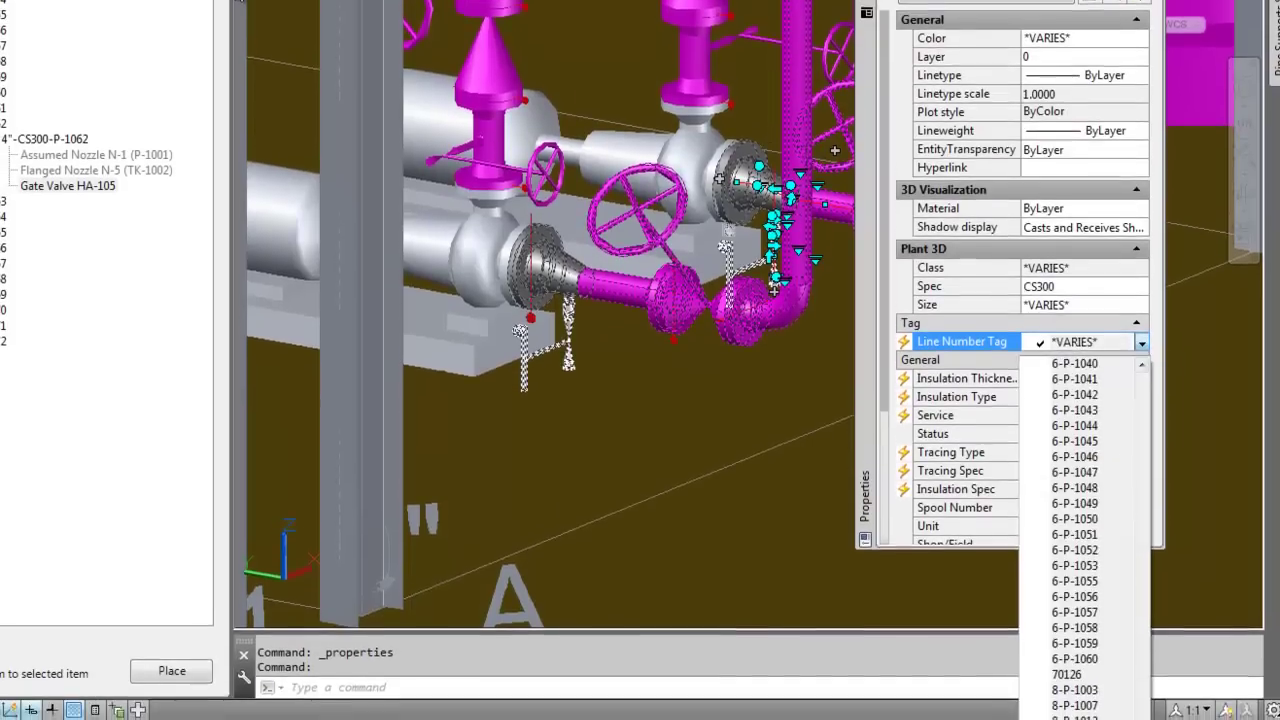
left_click(1046, 707)
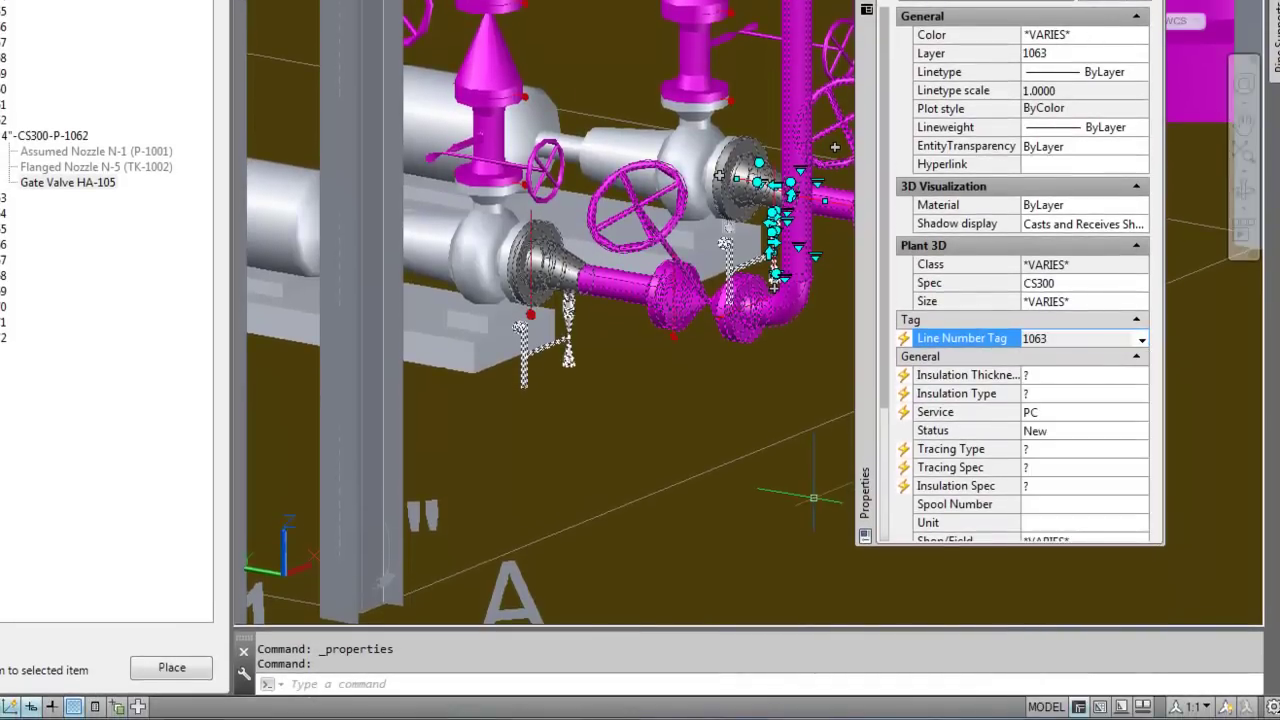
key("Escape")
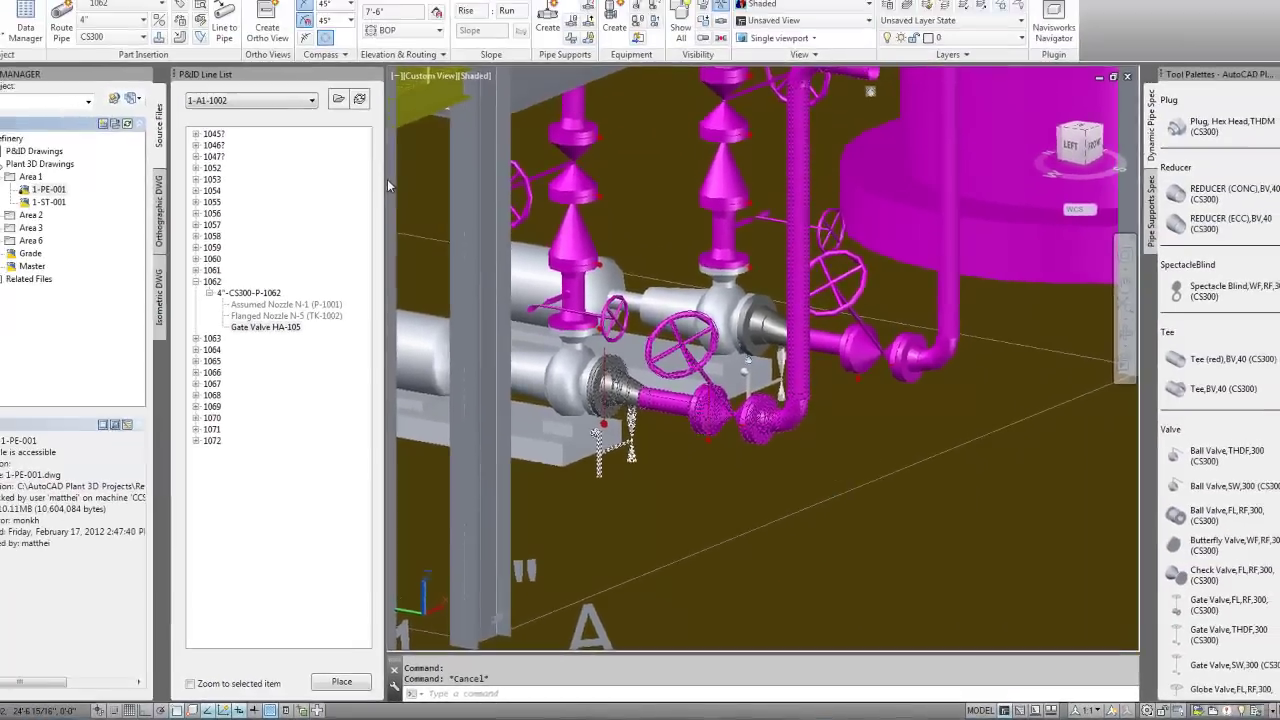
Erase the short horizontal pipe at the top of the line 1063 riser, keeping its elbow
scroll(843, 392, "down", 2)
middle_click_drag(947, 182, 905, 230)
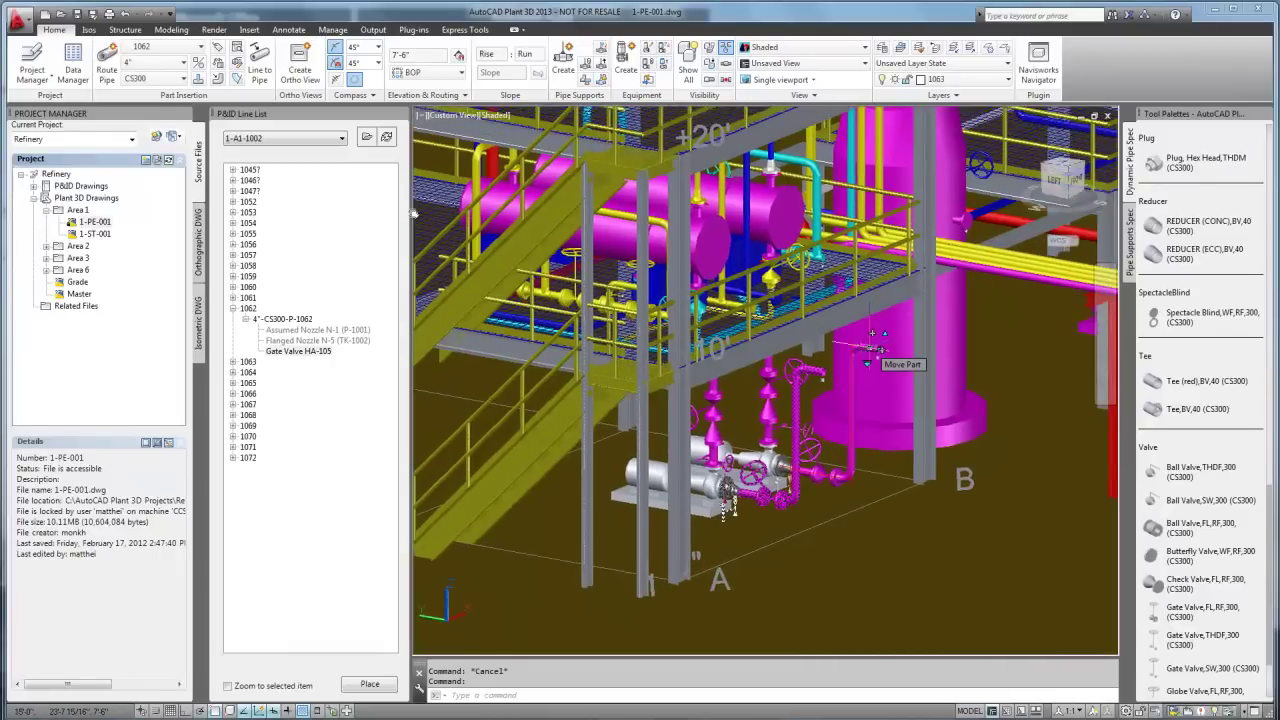
key("Delete")
Place a 90-degree elbow from the CS300 spec on the open end of line 1062 with a rotation angle of 90
scroll(872, 340, "up", 4)
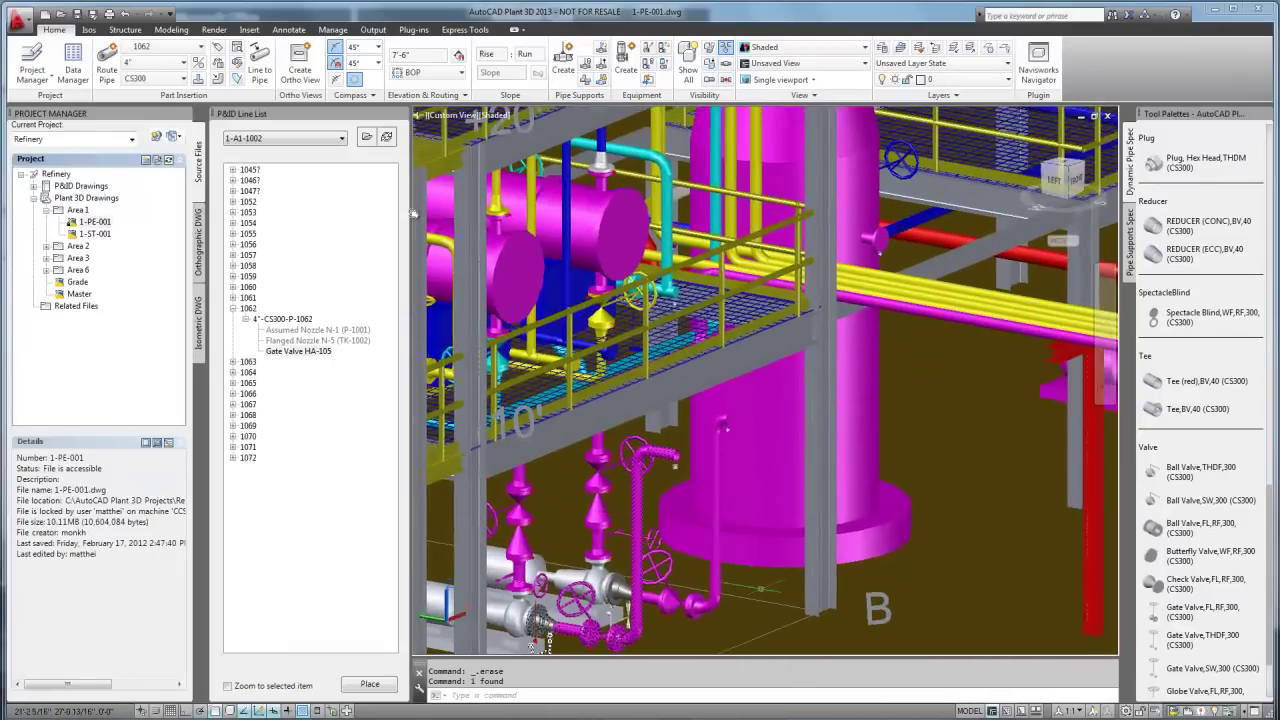
scroll(1200, 400, "down", 10)
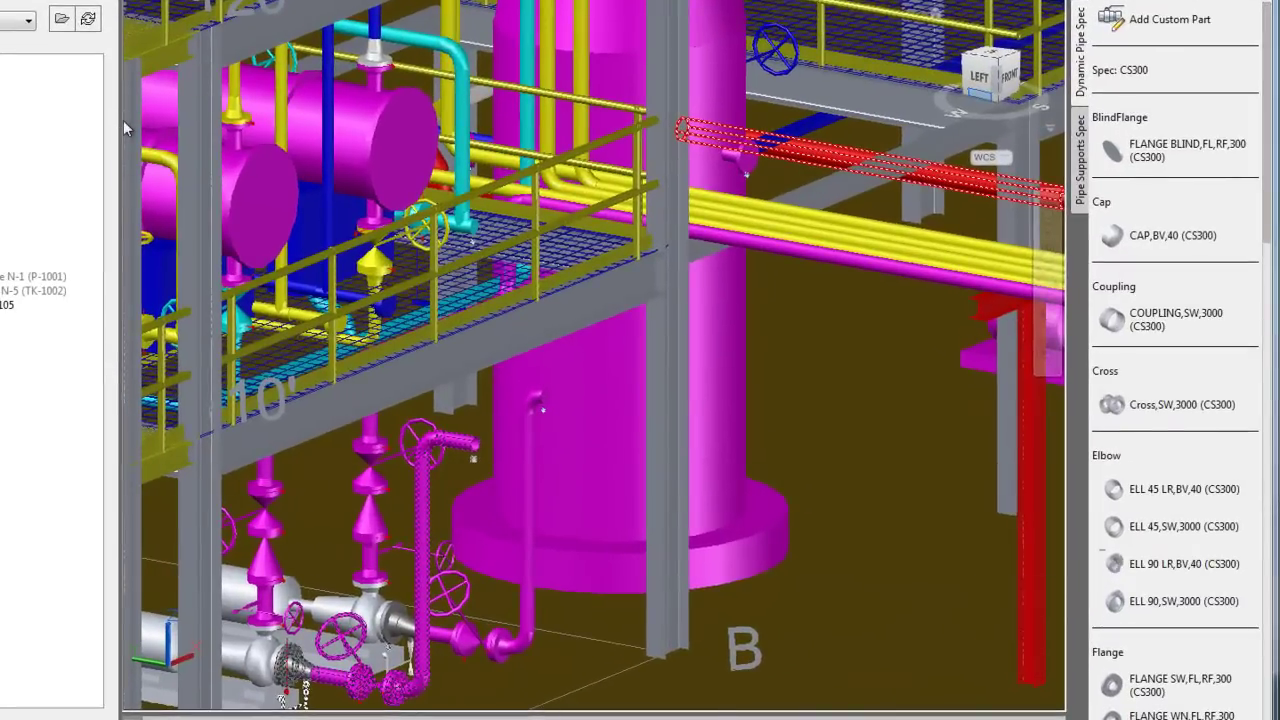
left_click(474, 445)
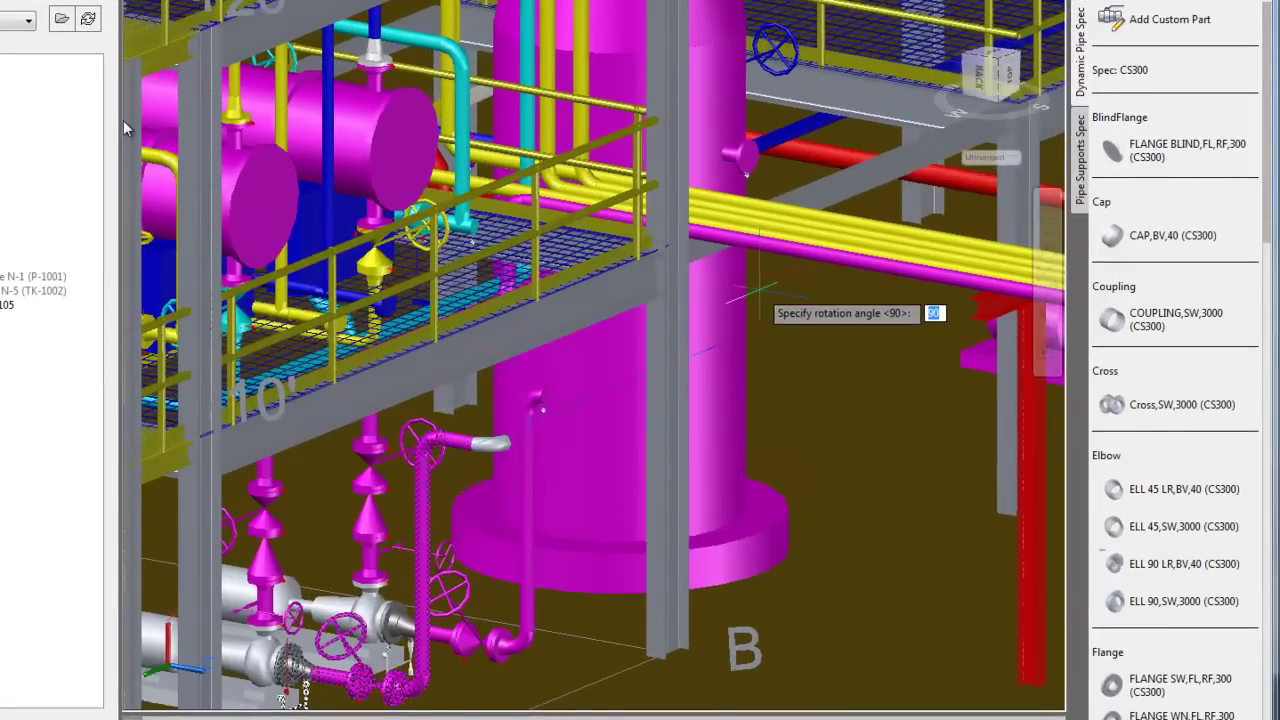
key("Return")
key("Return")
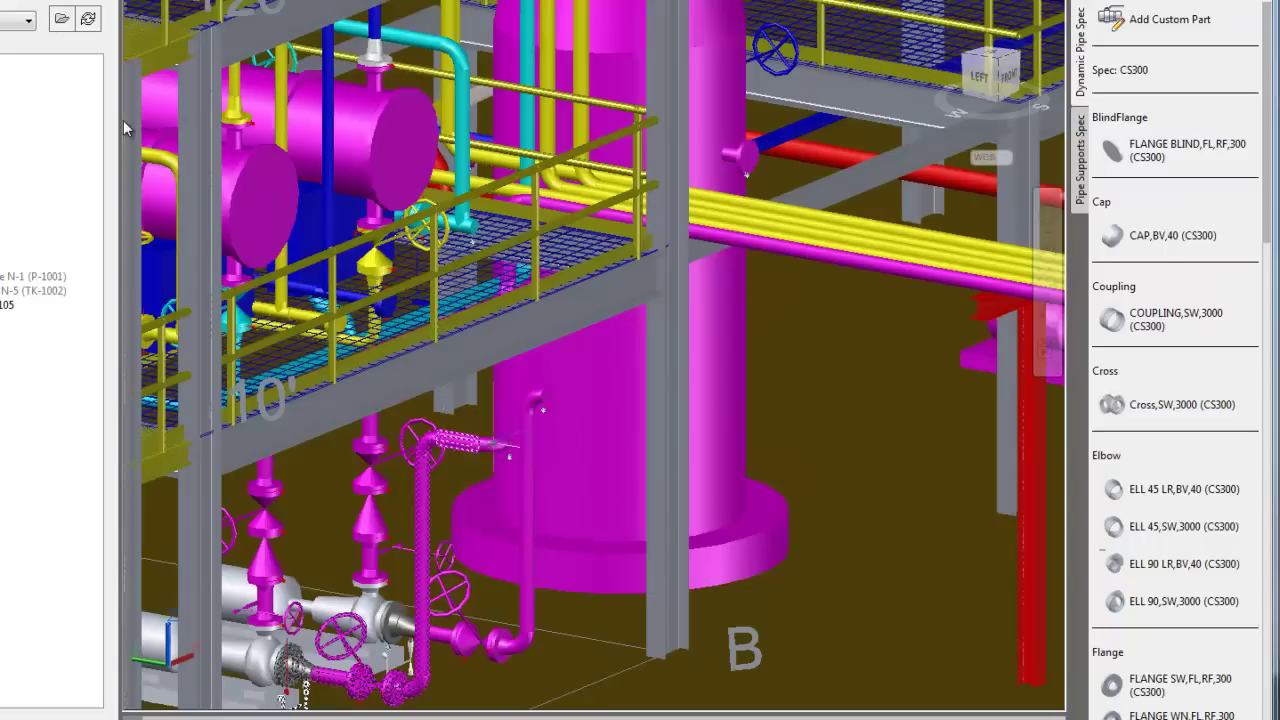
Route pipe from the new elbow to the vertical tank's flanged nozzle, accepting routing solution 5 of 6
left_click(494, 444)
left_click(509, 443)
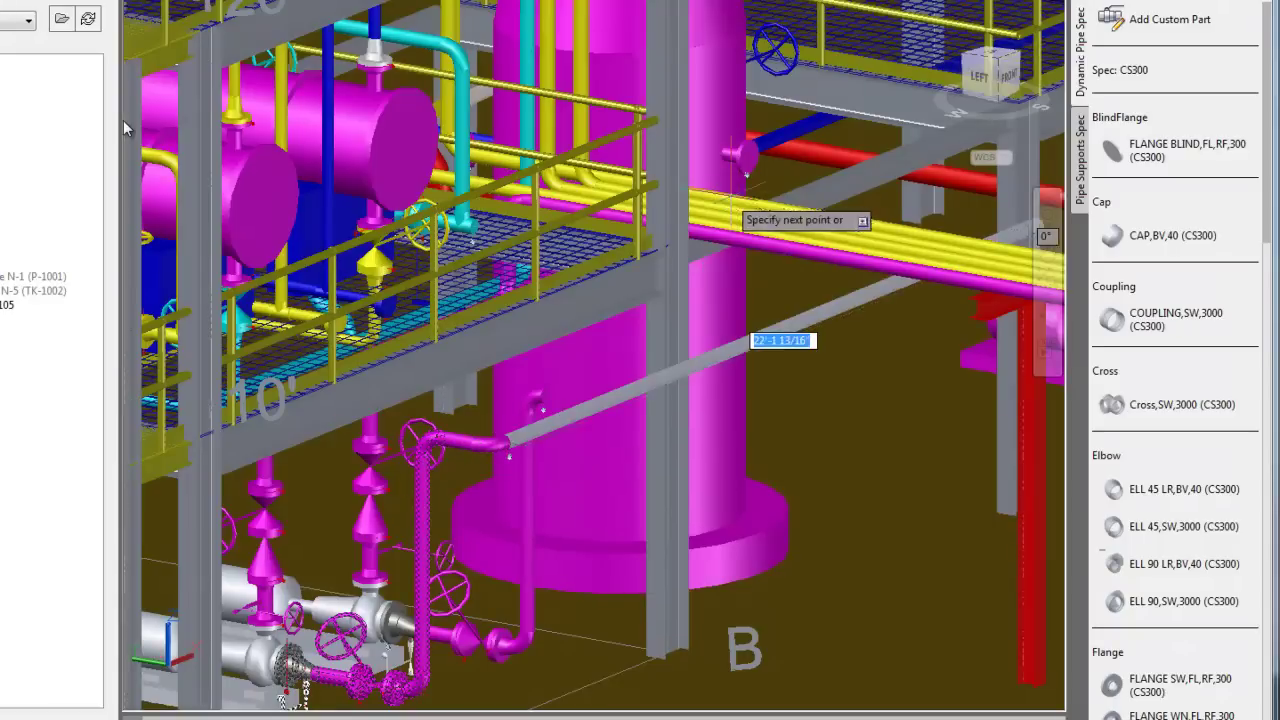
left_click(754, 156)
key("Return")
key("Return")
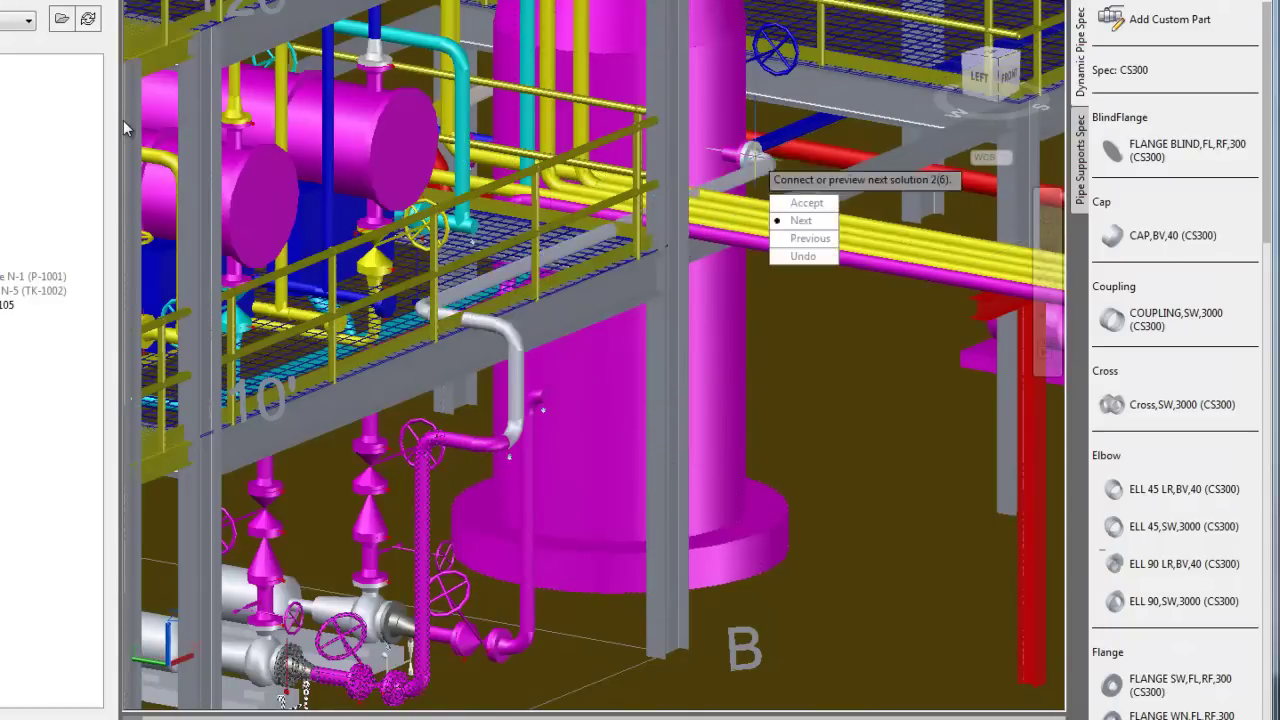
key("Return")
key("Return")
key("Return")
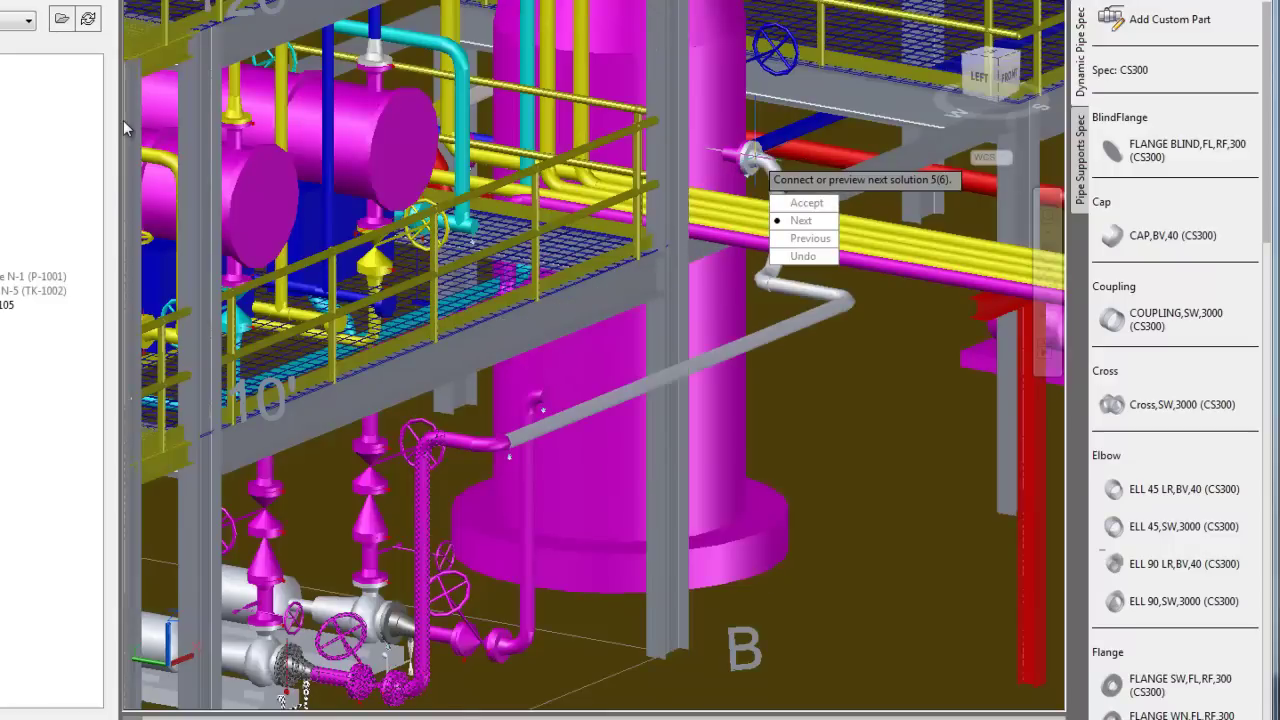
key("a")
key("Return")
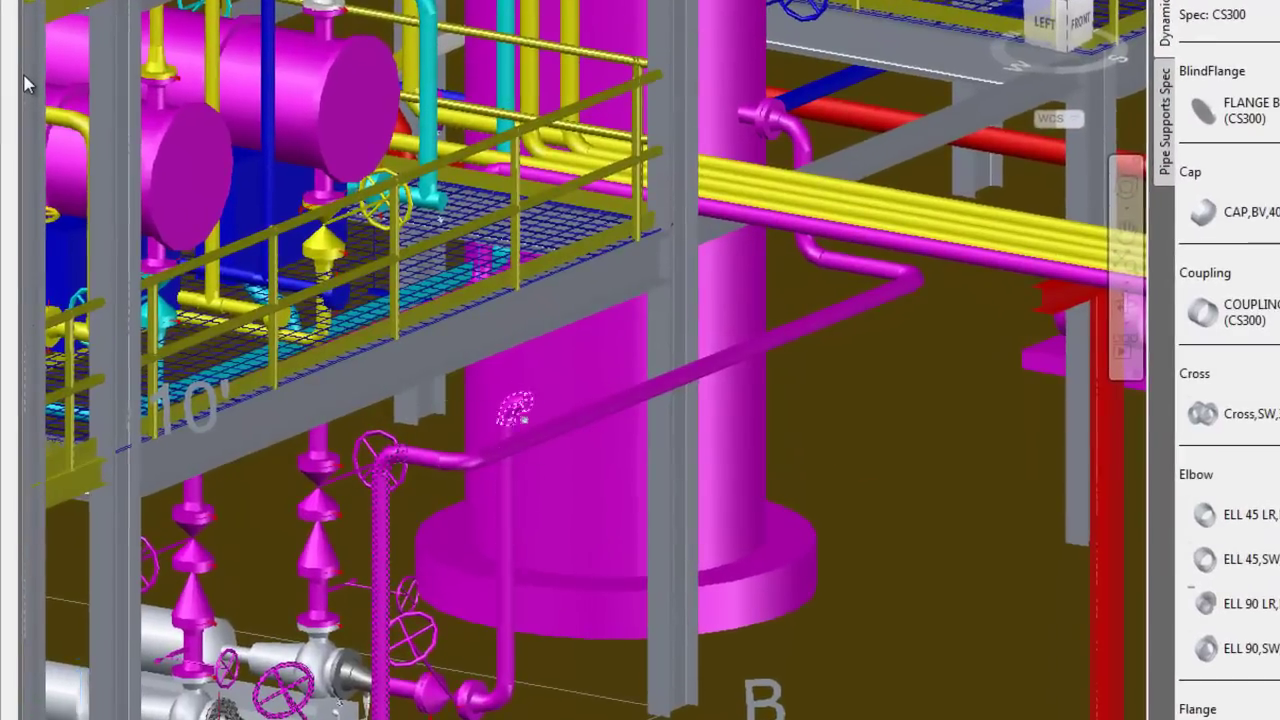
Route pipe from the line 1063 riser's top elbow to the long horizontal run of line 1062
scroll(537, 405, "up", 3)
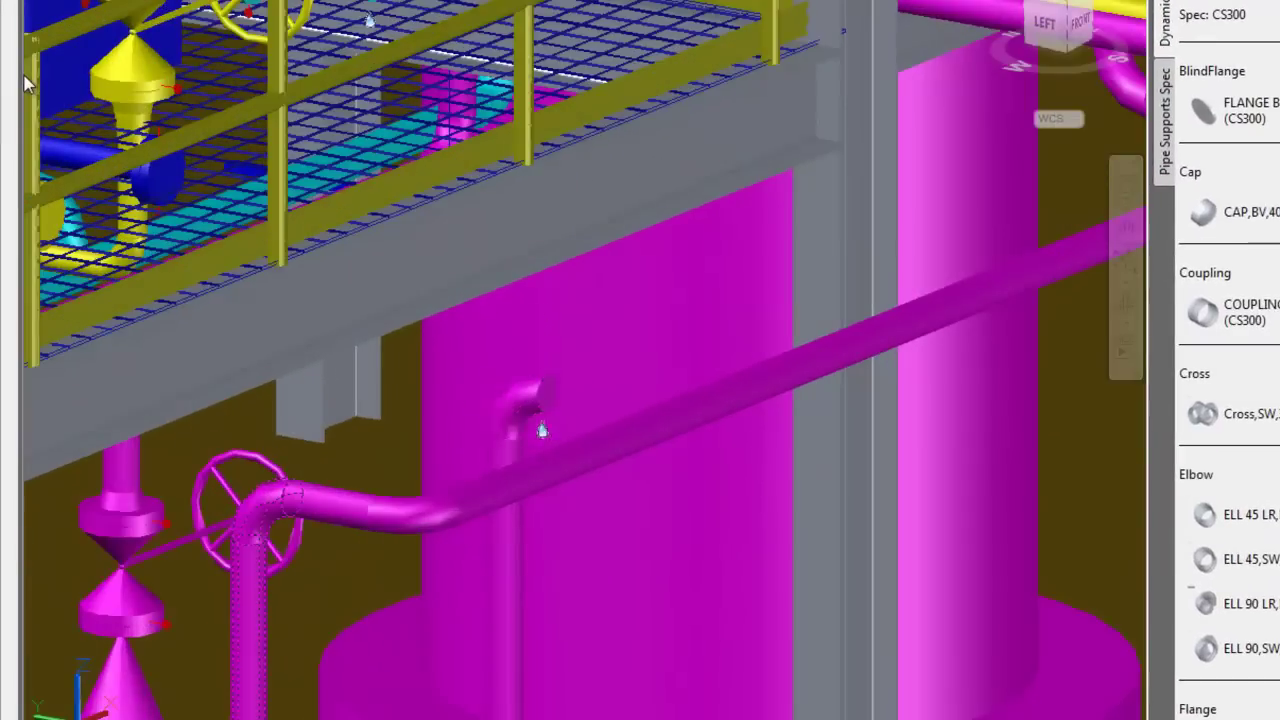
left_click(541, 429)
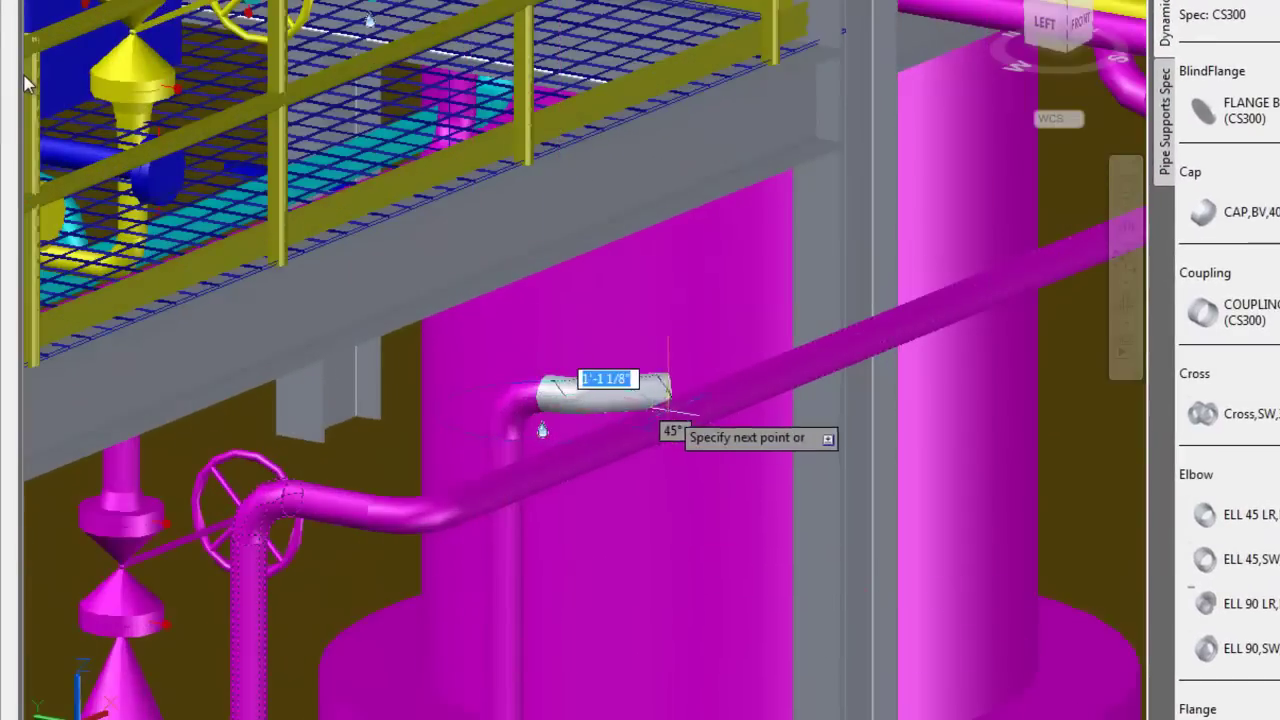
key("Return")
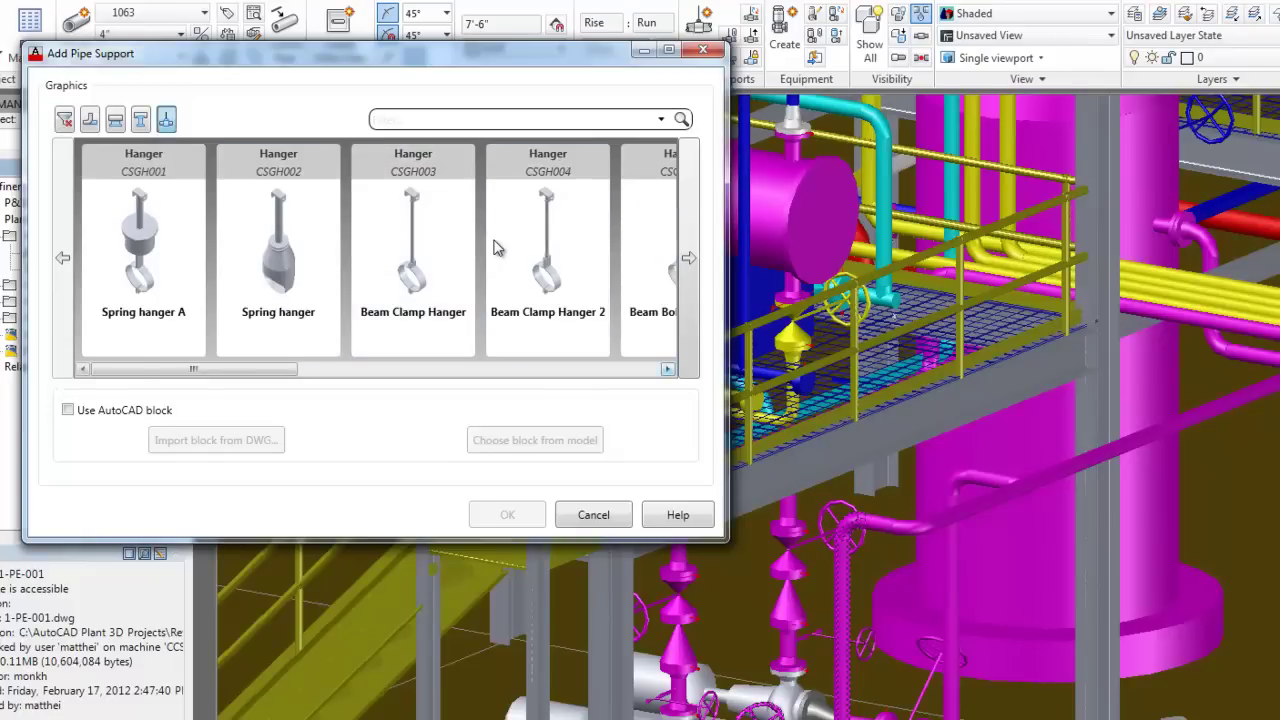
Add hanger CSGH005 supports to the short horizontal pipes of lines 1063 and 1062 beneath the platform beam
scroll(497, 247, "down", 1)
left_click(497, 247)
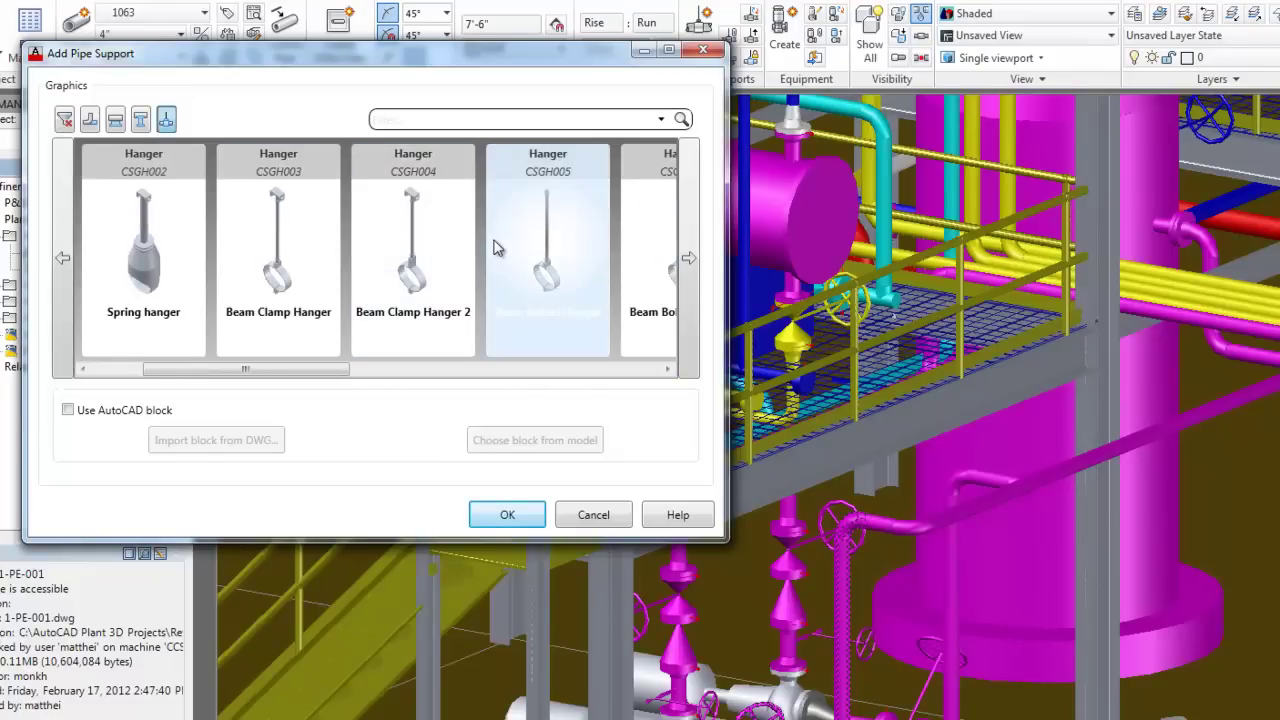
left_click(507, 514)
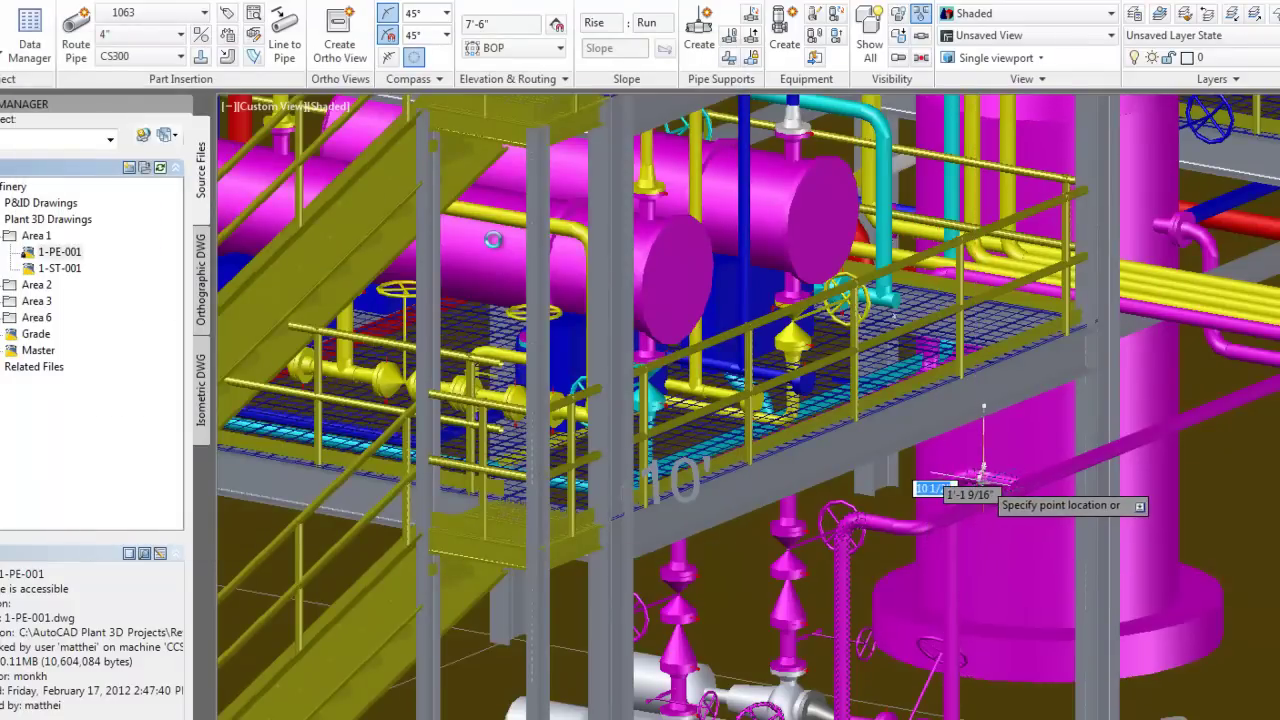
scroll(984, 478, "up", 3)
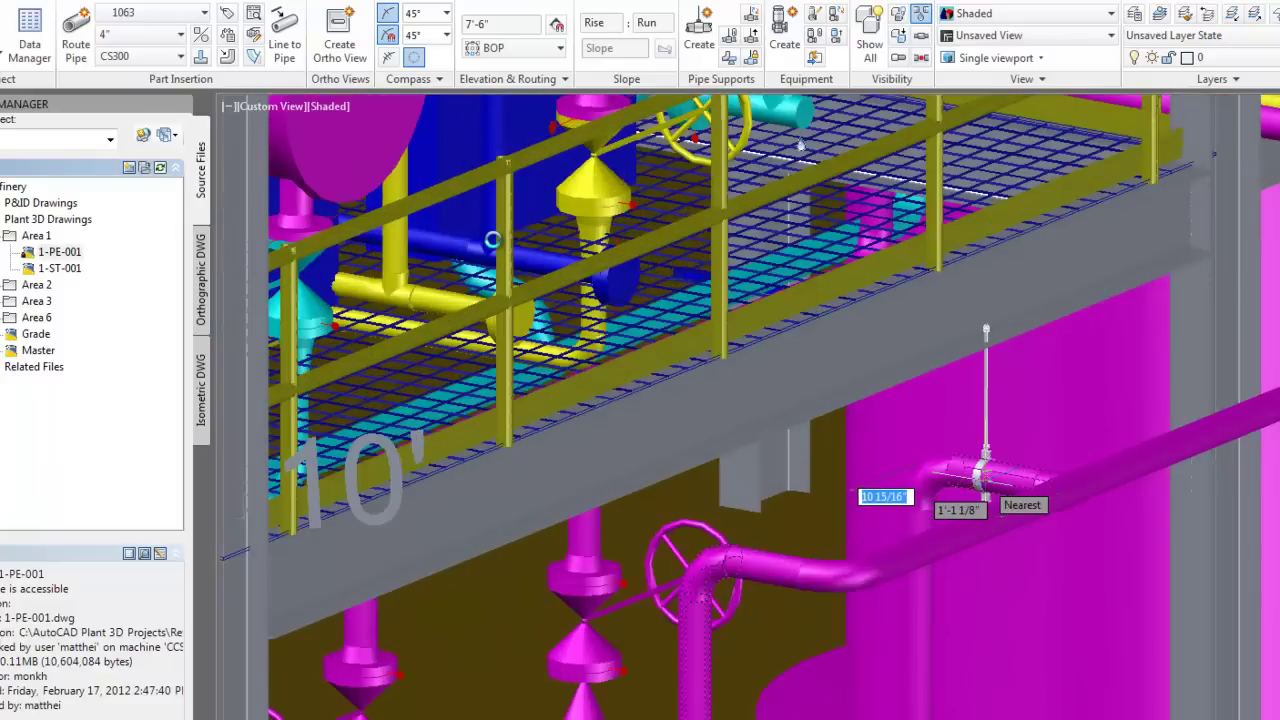
left_click(984, 488)
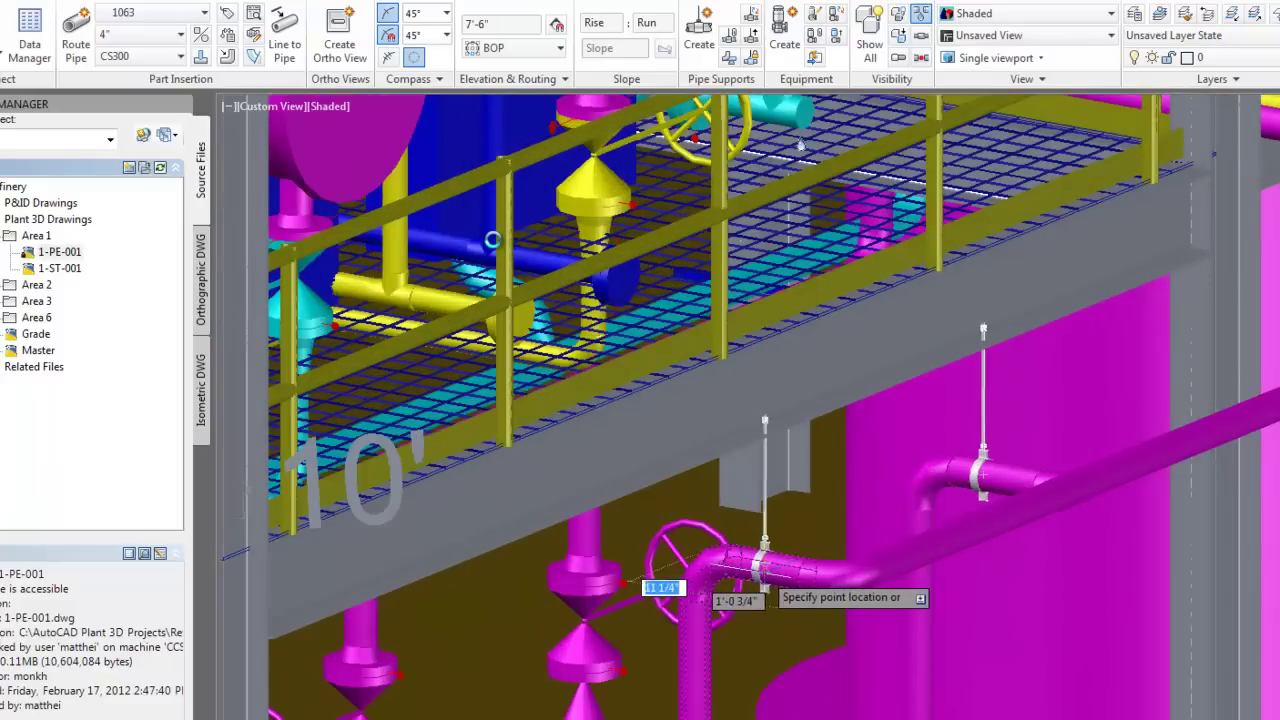
left_click(761, 566)
Adjust the rod height of the line 1063 hanger to meet the underside of the platform beam
left_click(983, 338)
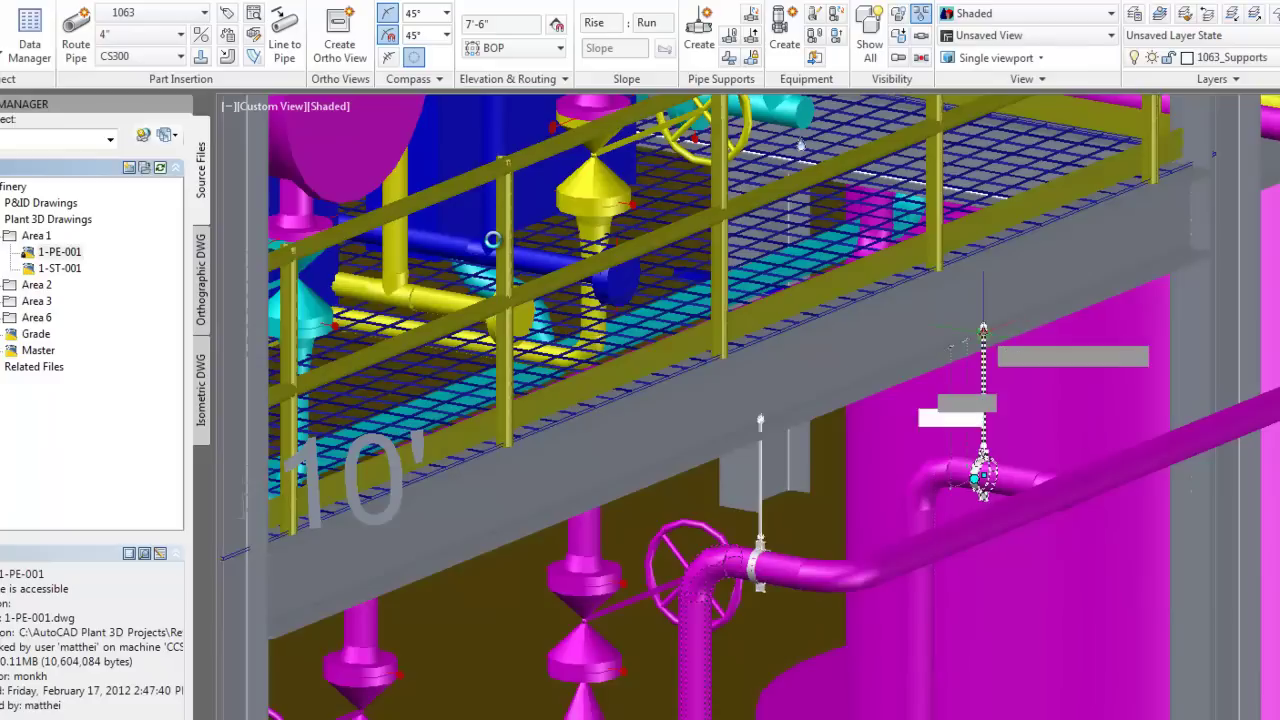
left_click(983, 348)
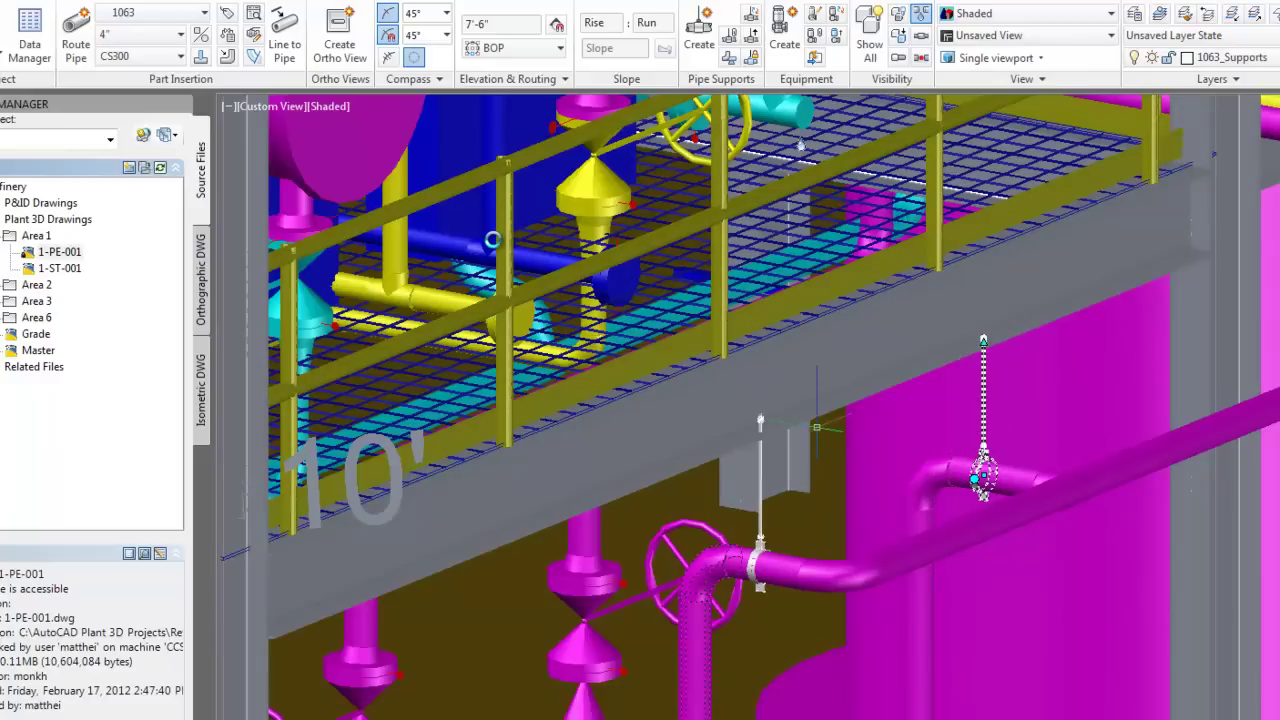
Adjust the rod height of the line 1062 hanger to meet the underside of the platform beam
key("Escape")
left_click(760, 440)
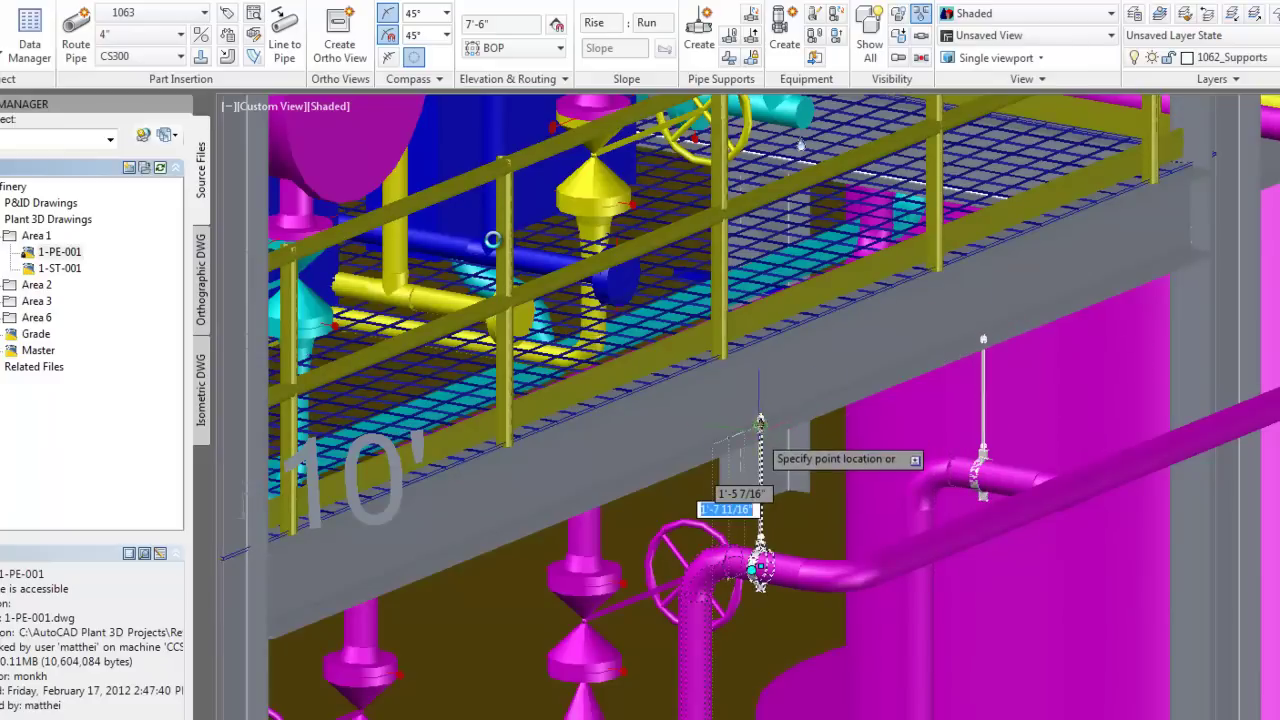
left_click(760, 420)
key("Escape")
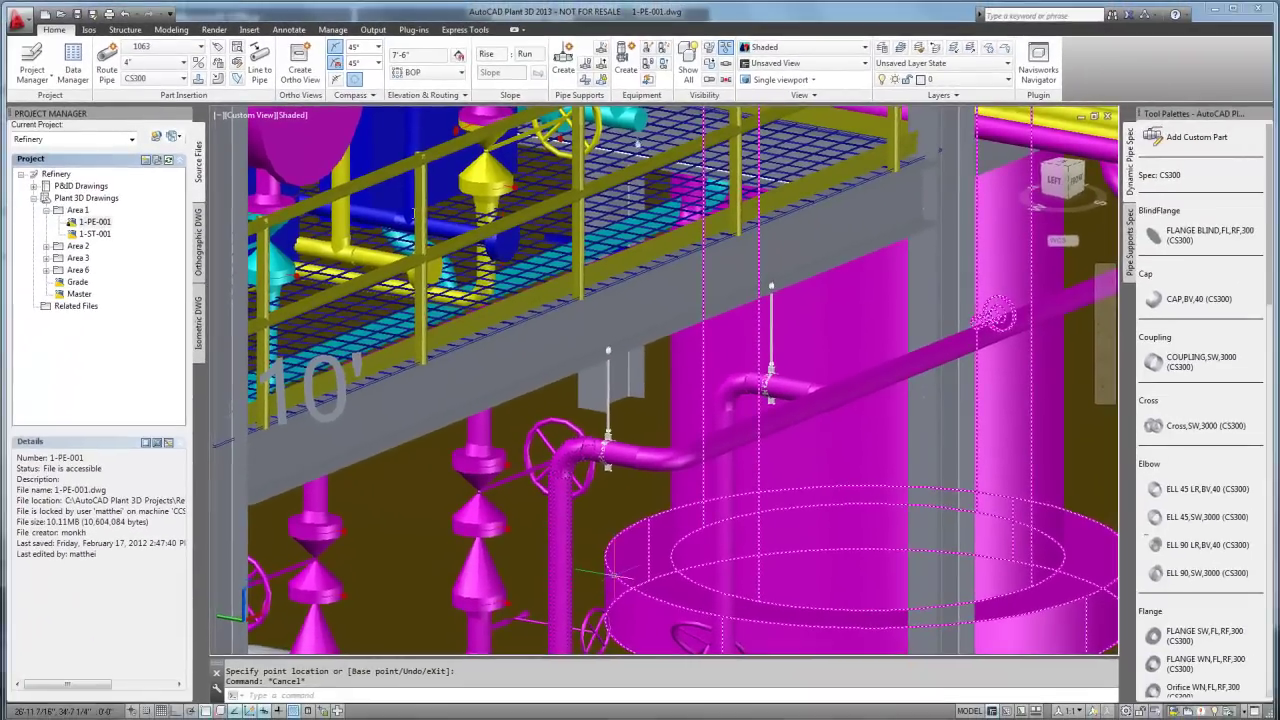
key("Escape")
Create a production isometric for line 1062 using the Check_ANSI-C iso style
scroll(413, 213, "down", 3)
middle_click_drag(808, 545, 851, 439)
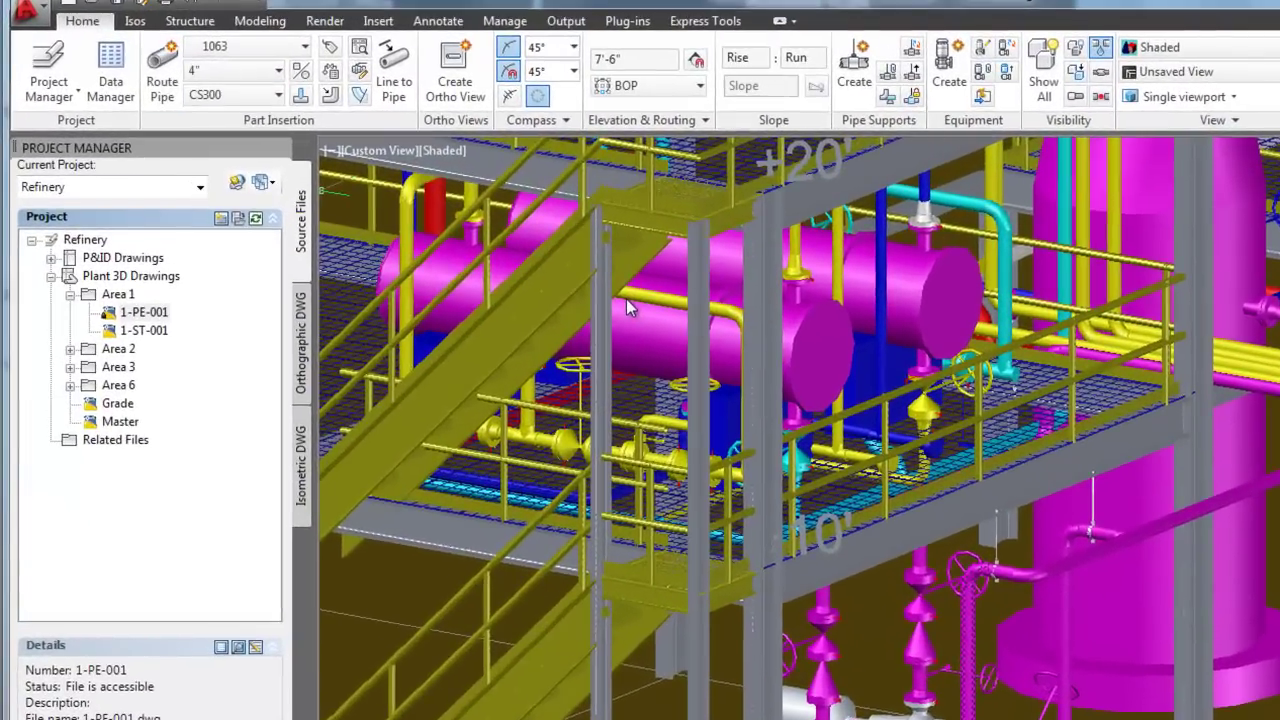
left_click(88, 29)
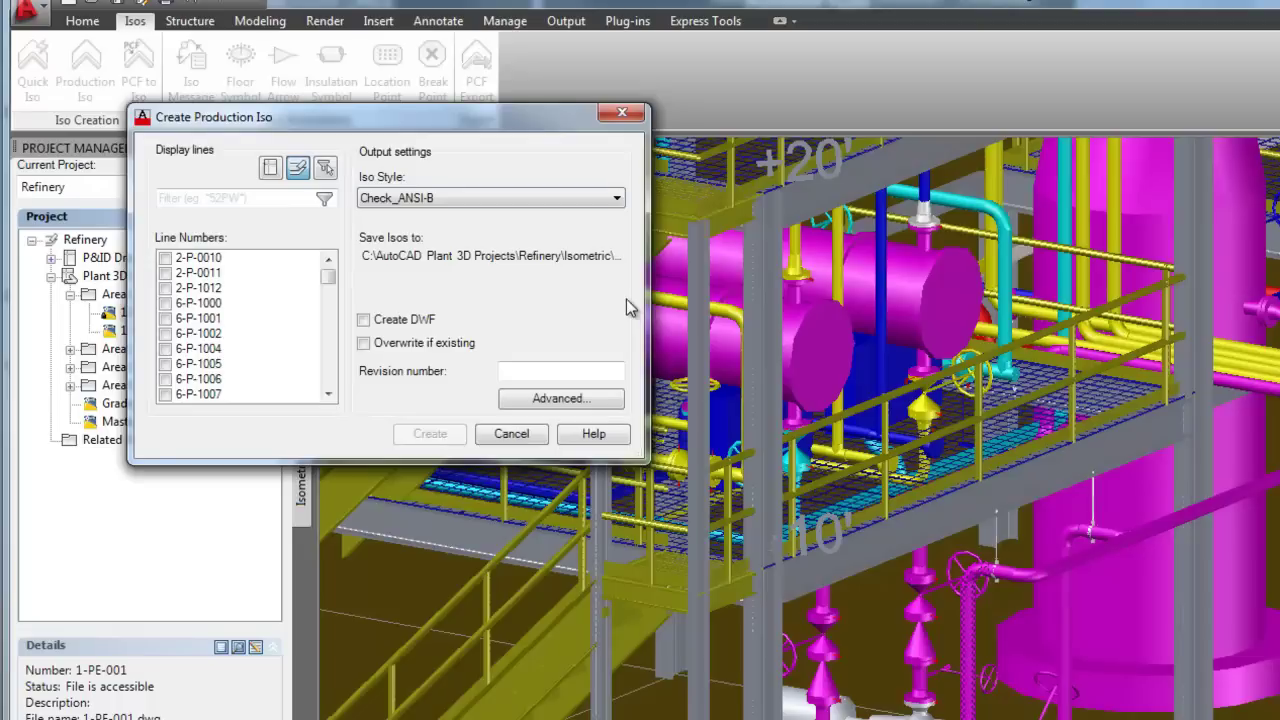
key("alt+Down")
key("Down")
key("Return")
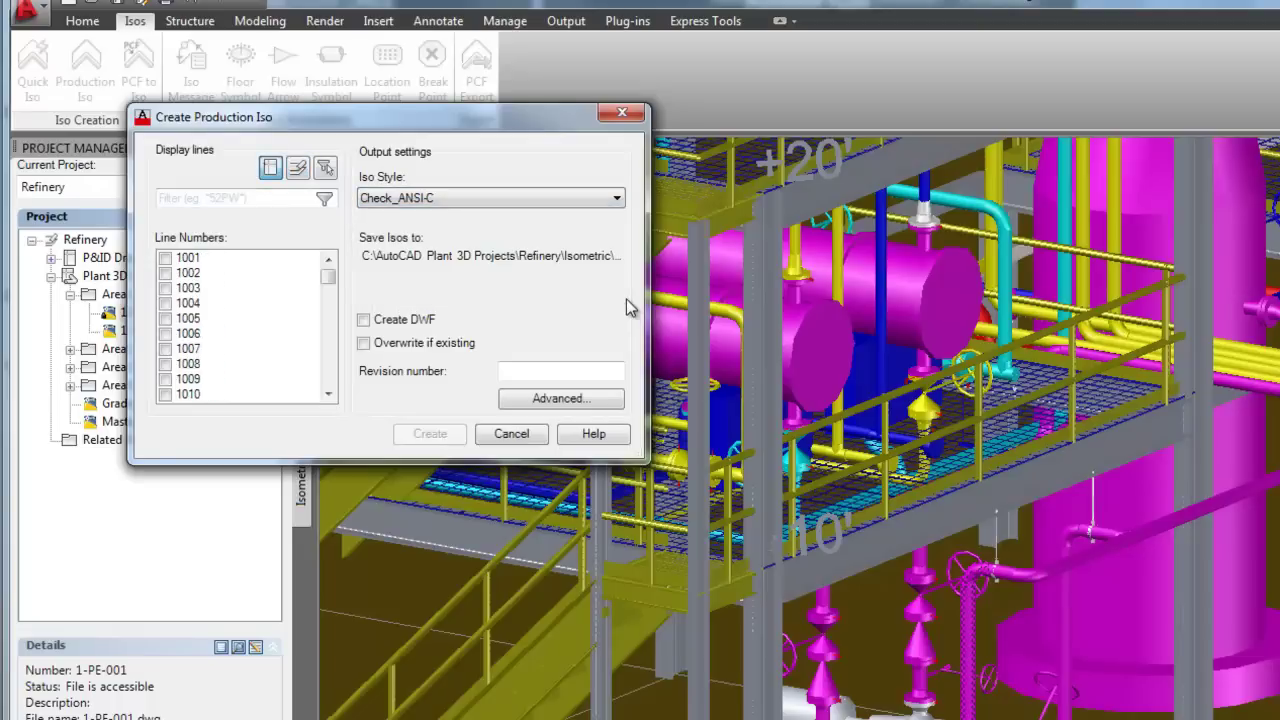
scroll(626, 299, "down", 4)
key("space")
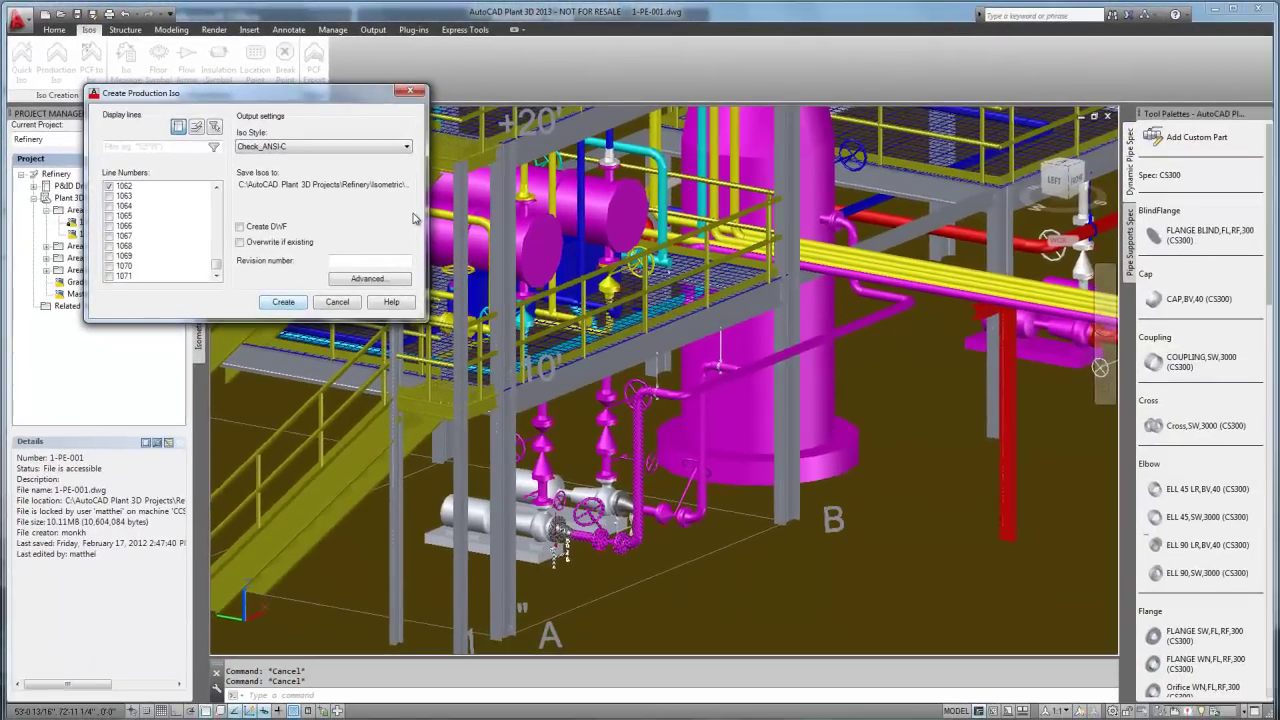
key("Return")
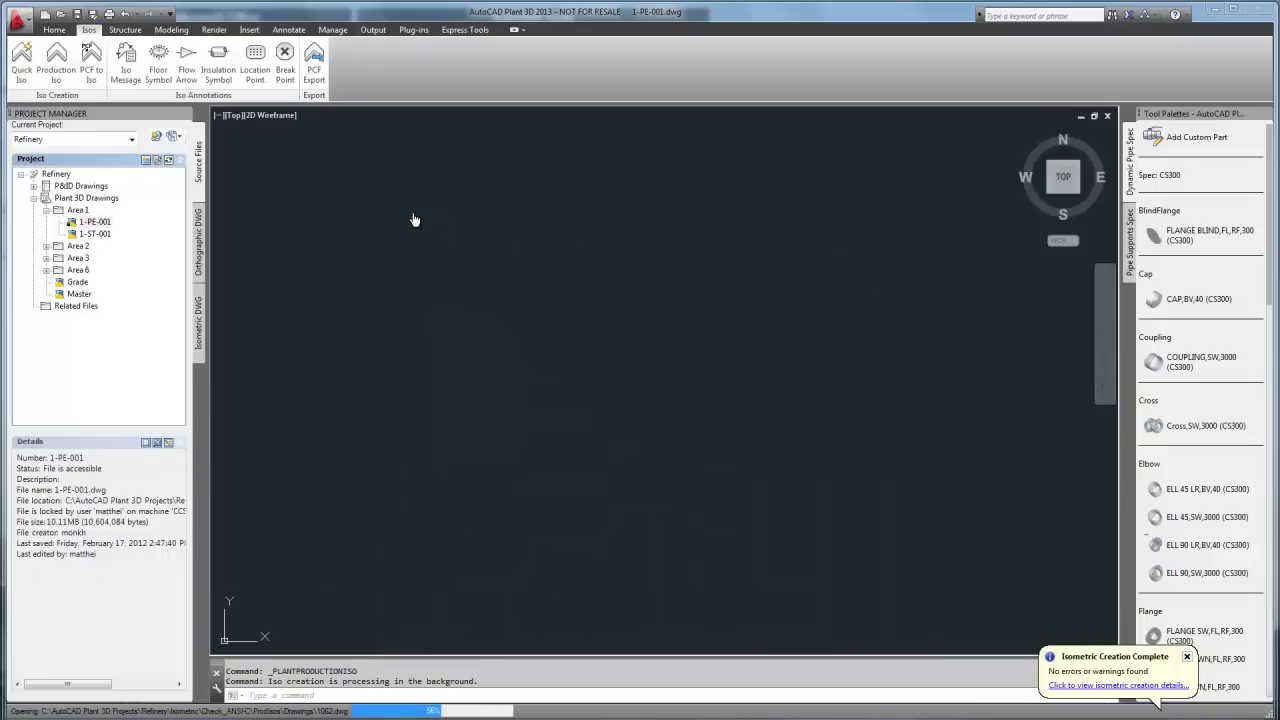
Examine the generated line 1062 isometric, including its dimensions, support and continuation to line 1063
scroll(578, 519, "up", 1)
middle_click_drag(571, 514, 722, 464)
scroll(598, 484, "up", 1)
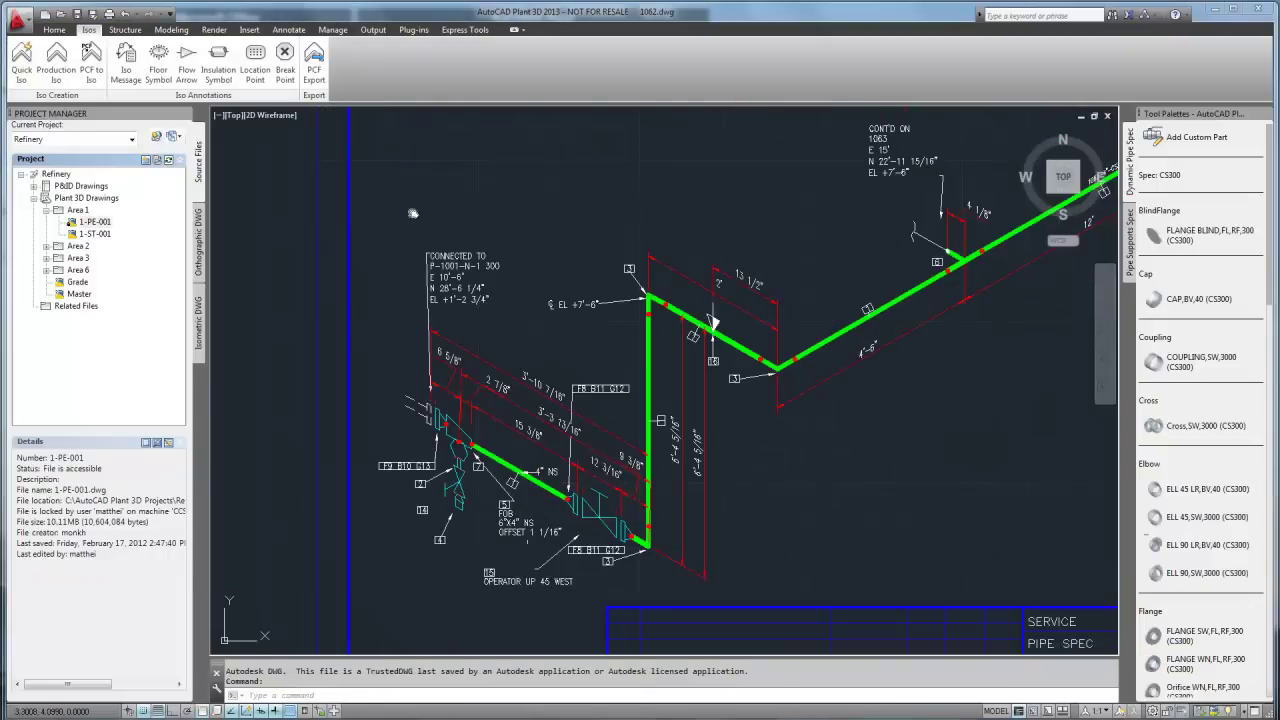
middle_click_drag(413, 213, 291, 250)
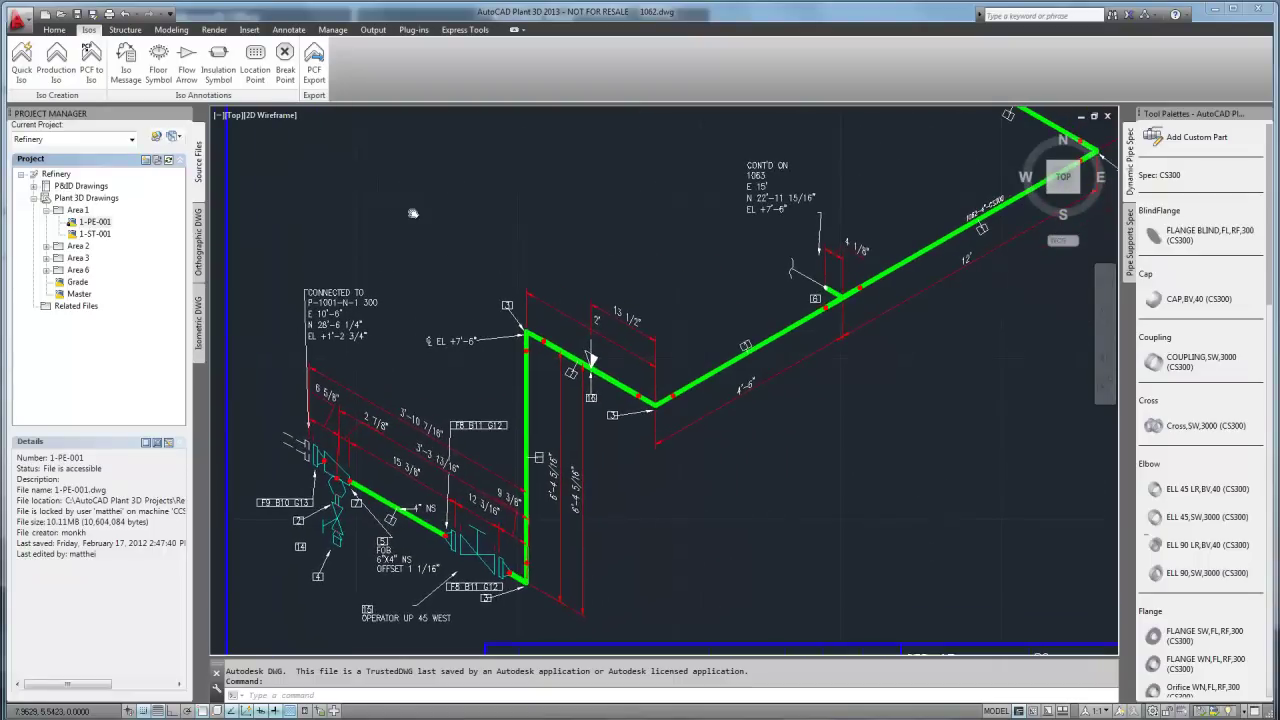
middle_click_drag(413, 213, 309, 264)
scroll(765, 490, "down", 3)
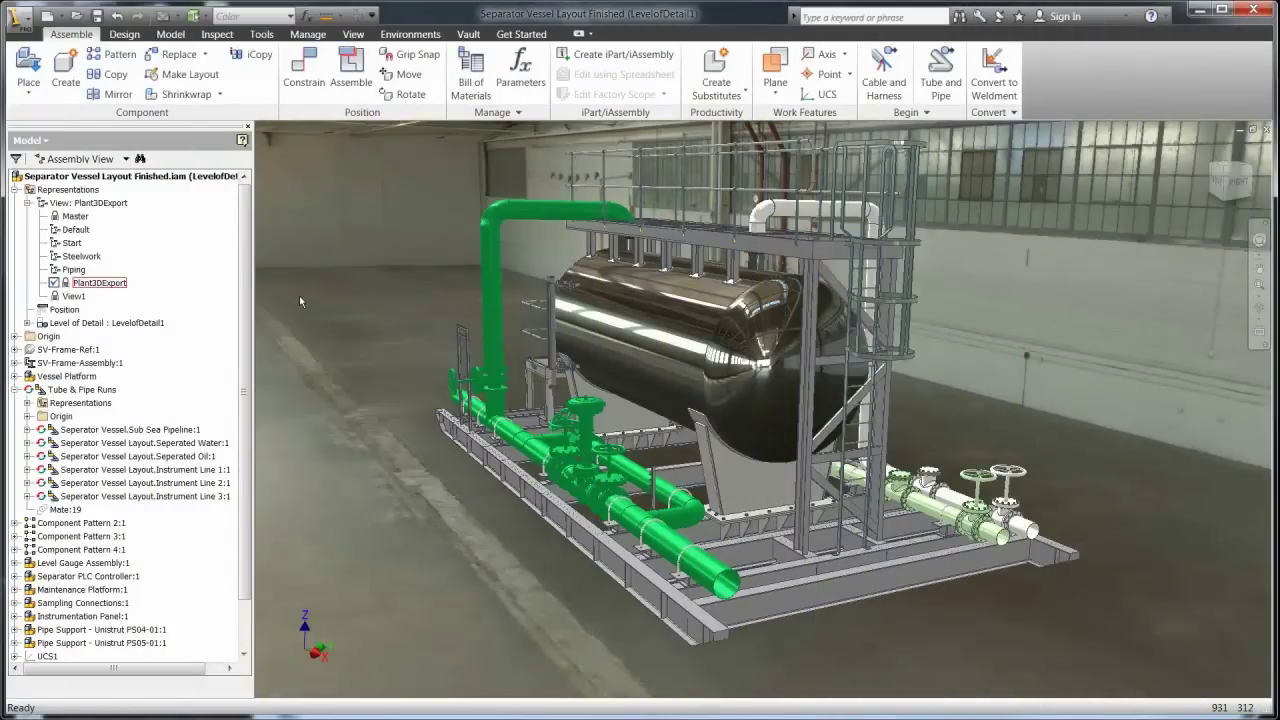
In Inventor's separator vessel assembly, activate design view View1 and hide the two clamps on the large open-ended pipe
double_click(68, 298)
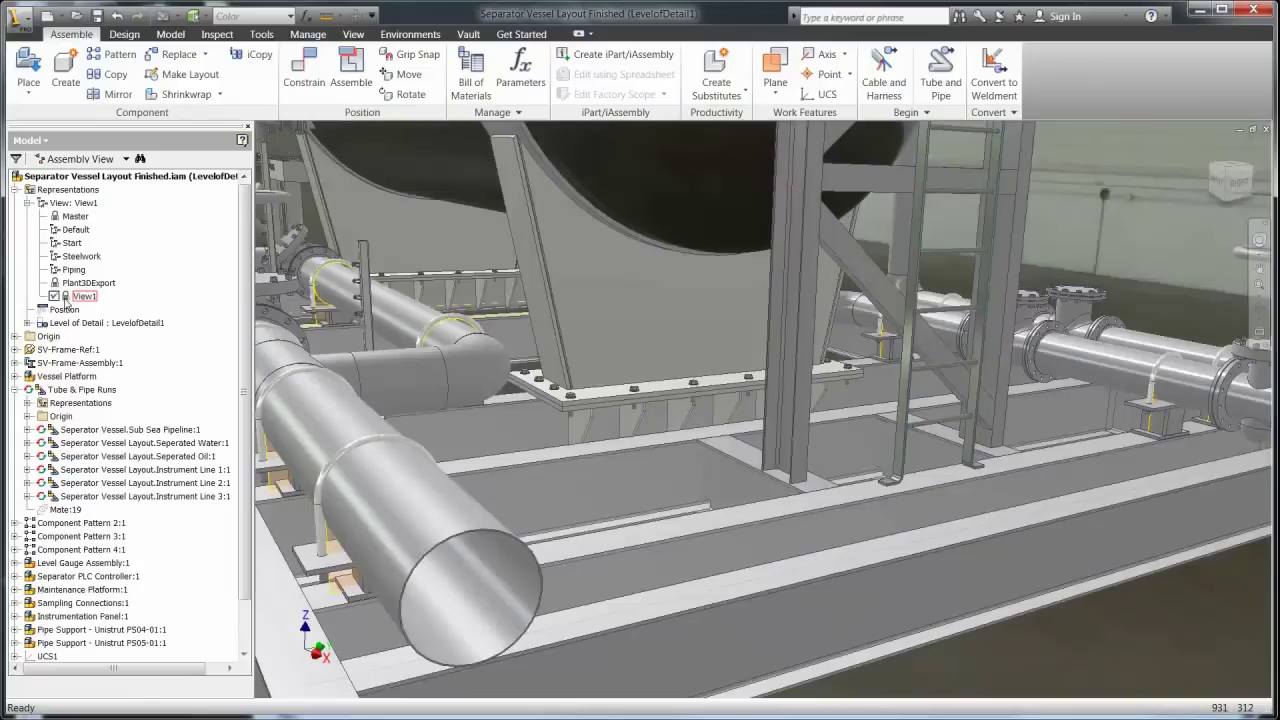
left_click(28, 323)
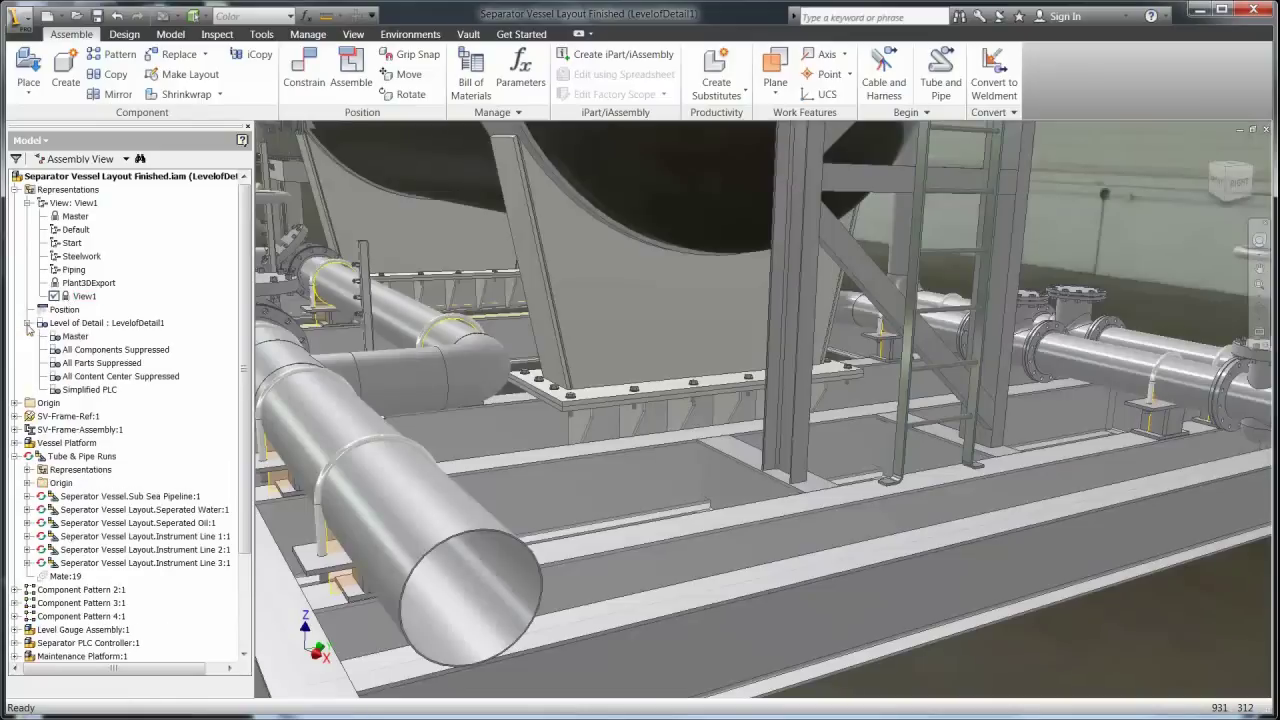
right_click(344, 457)
left_click(385, 476)
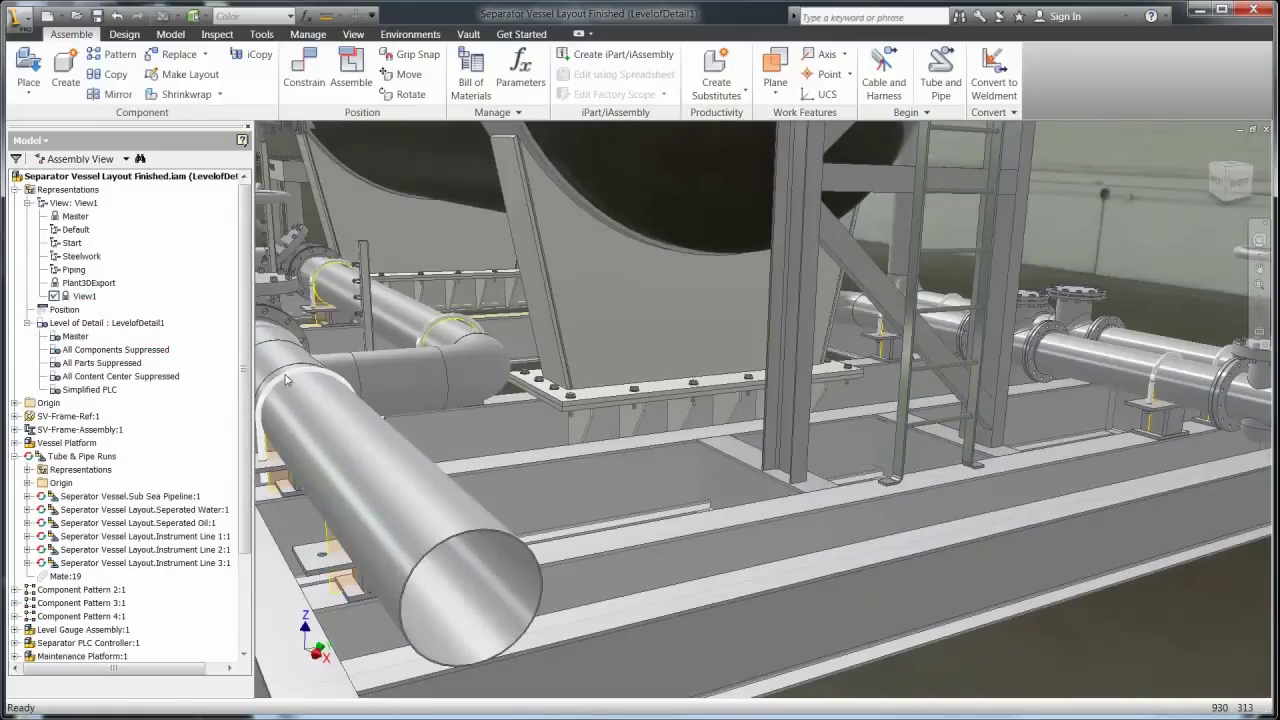
right_click(285, 378)
left_click(262, 610)
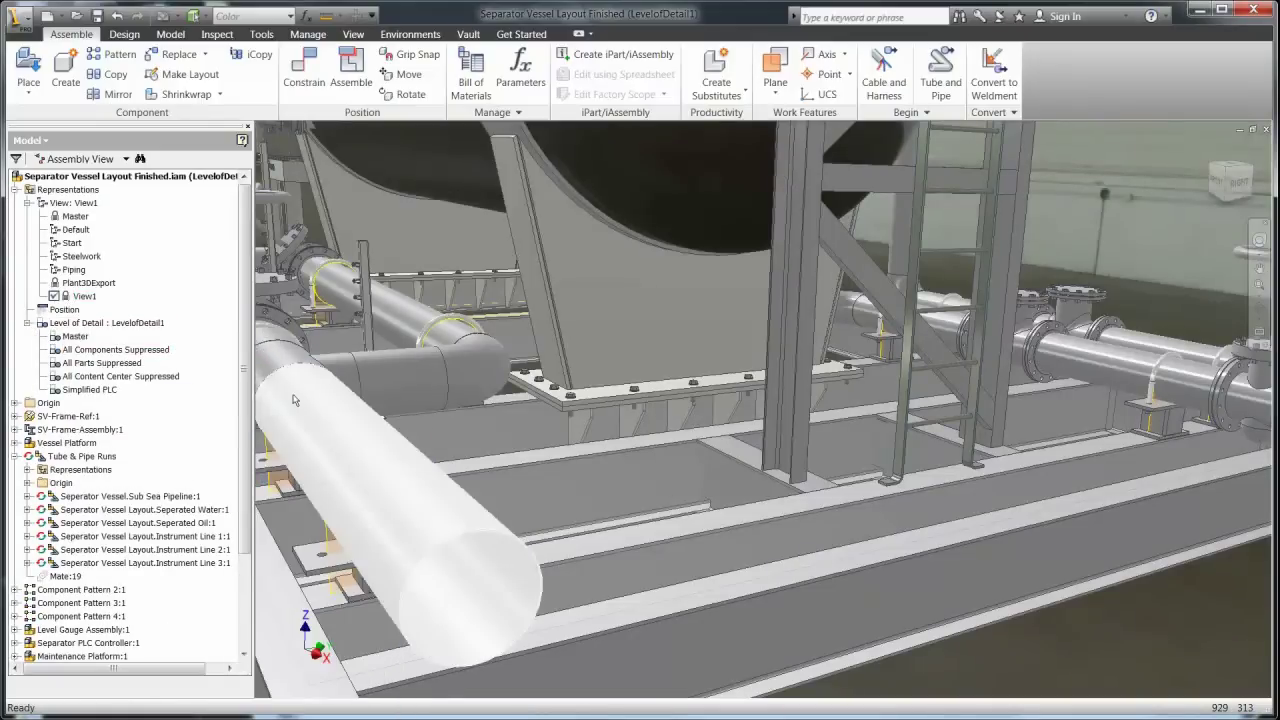
Activate the Simplified PLC level of detail and enter the BIM Exchange environment
double_click(76, 390)
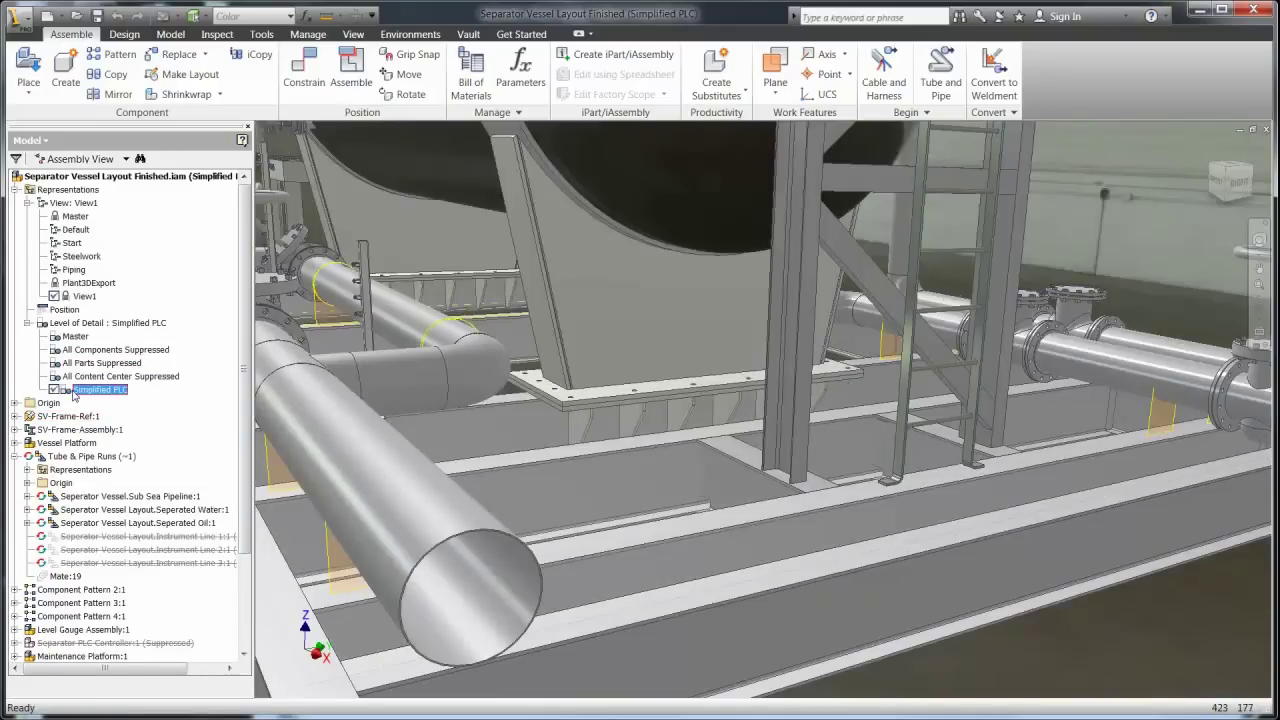
scroll(466, 205, "up", 3)
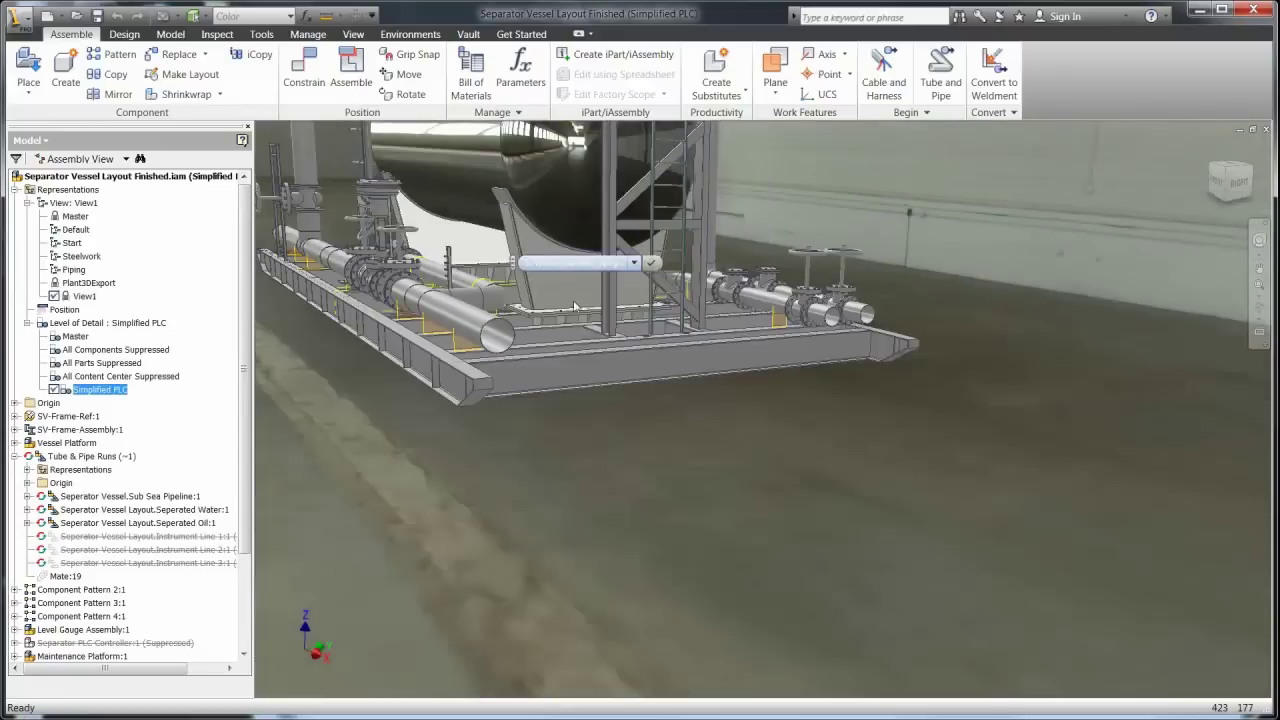
middle_click_drag(618, 512, 740, 688)
left_click(412, 34)
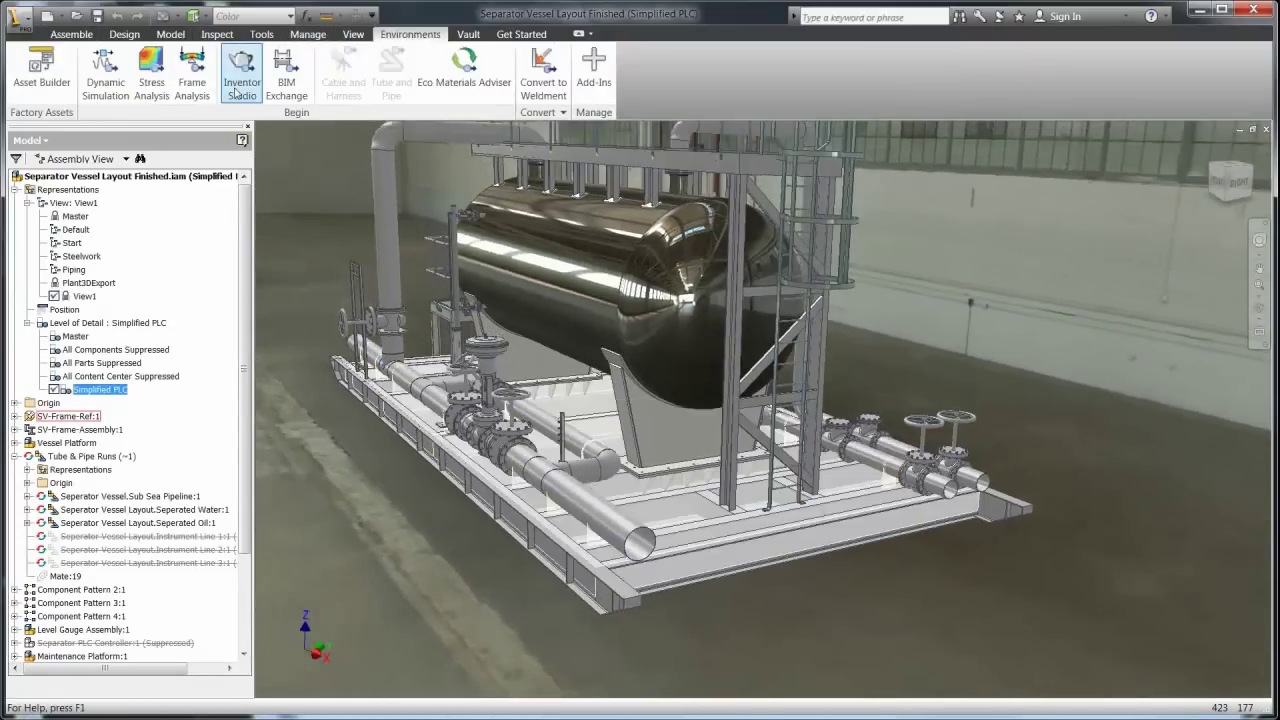
left_click(290, 70)
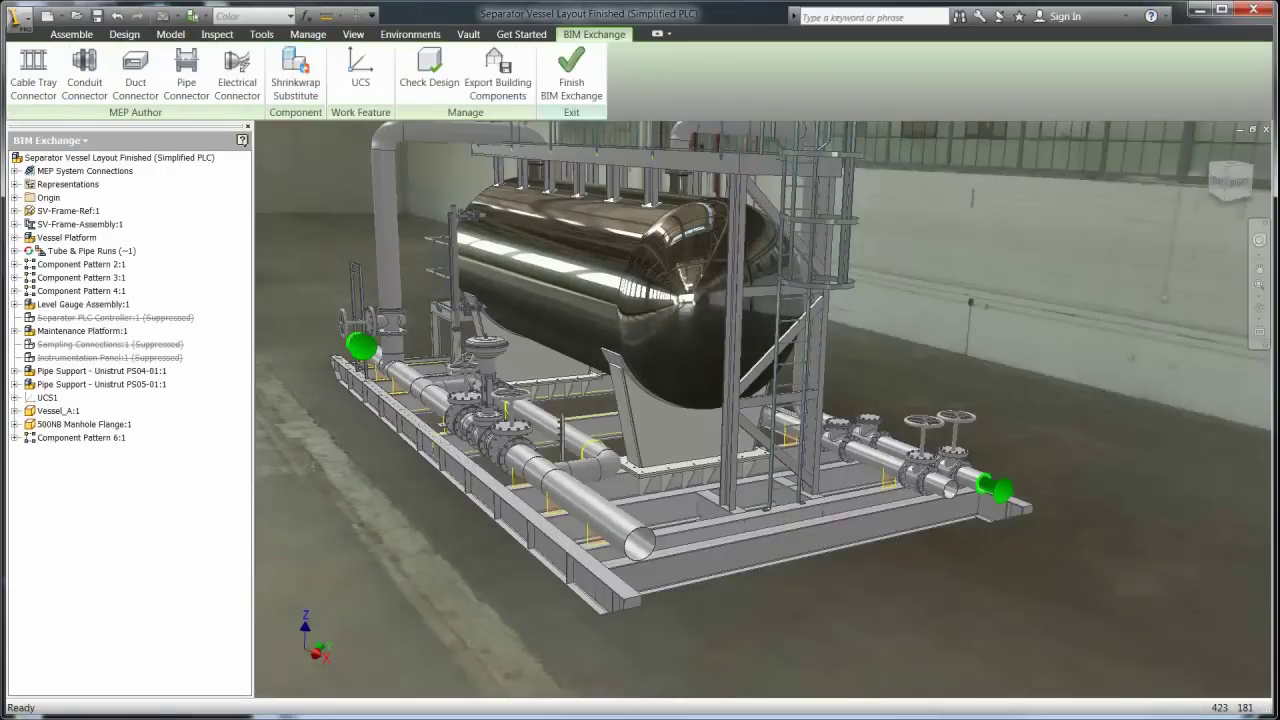
Add an outward-facing circular pipe connector to the open outlet beside the existing connector, with nominal diameter 8 and system type Other
middle_click_drag(311, 464, 369, 452)
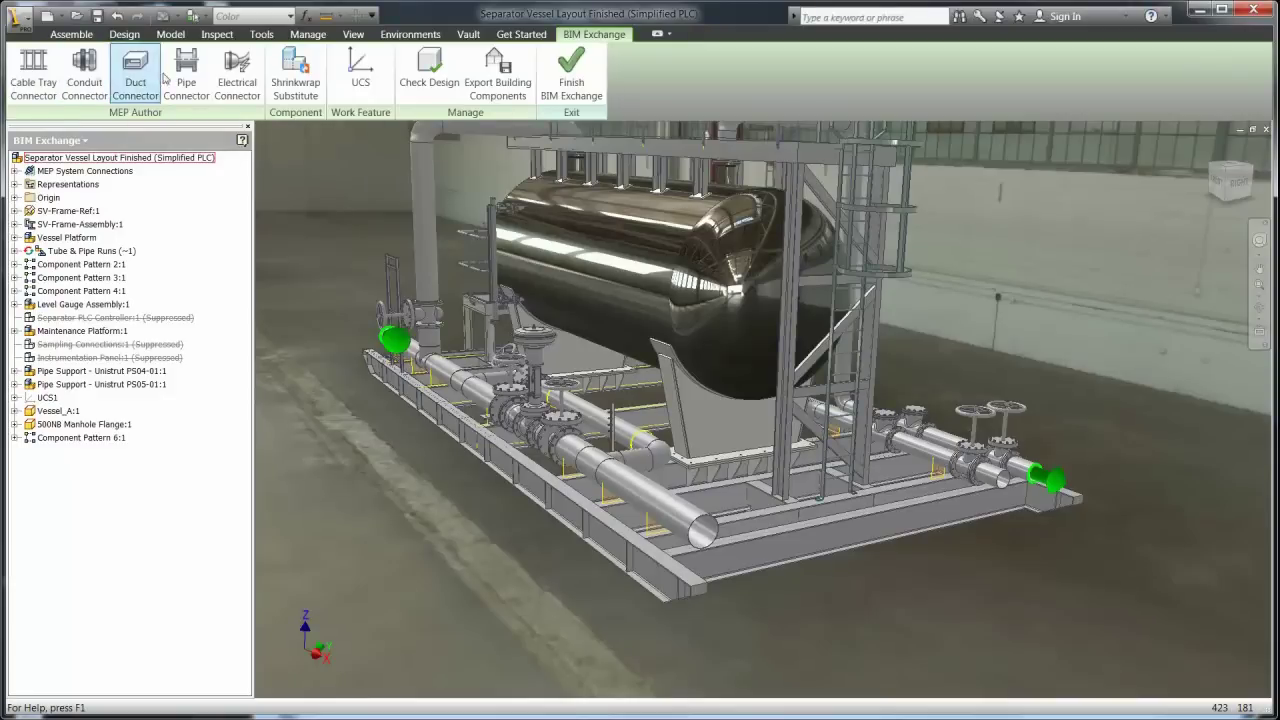
left_click(190, 60)
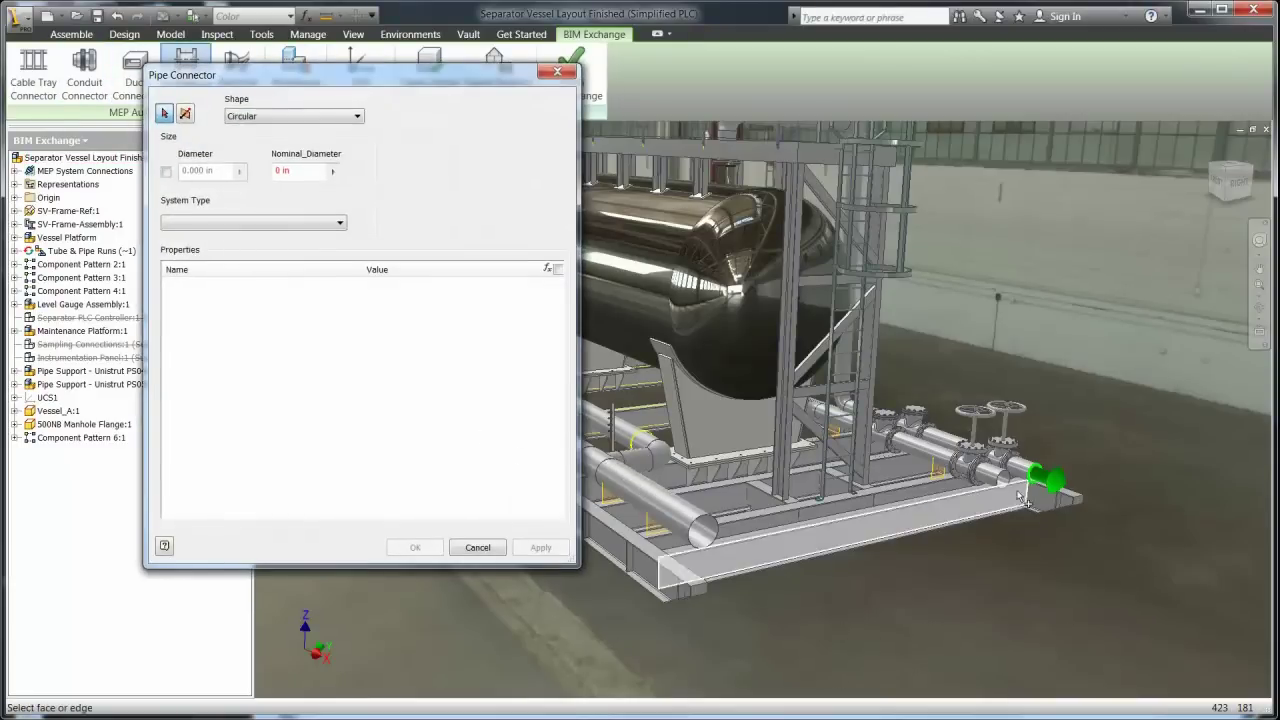
left_click(1008, 484)
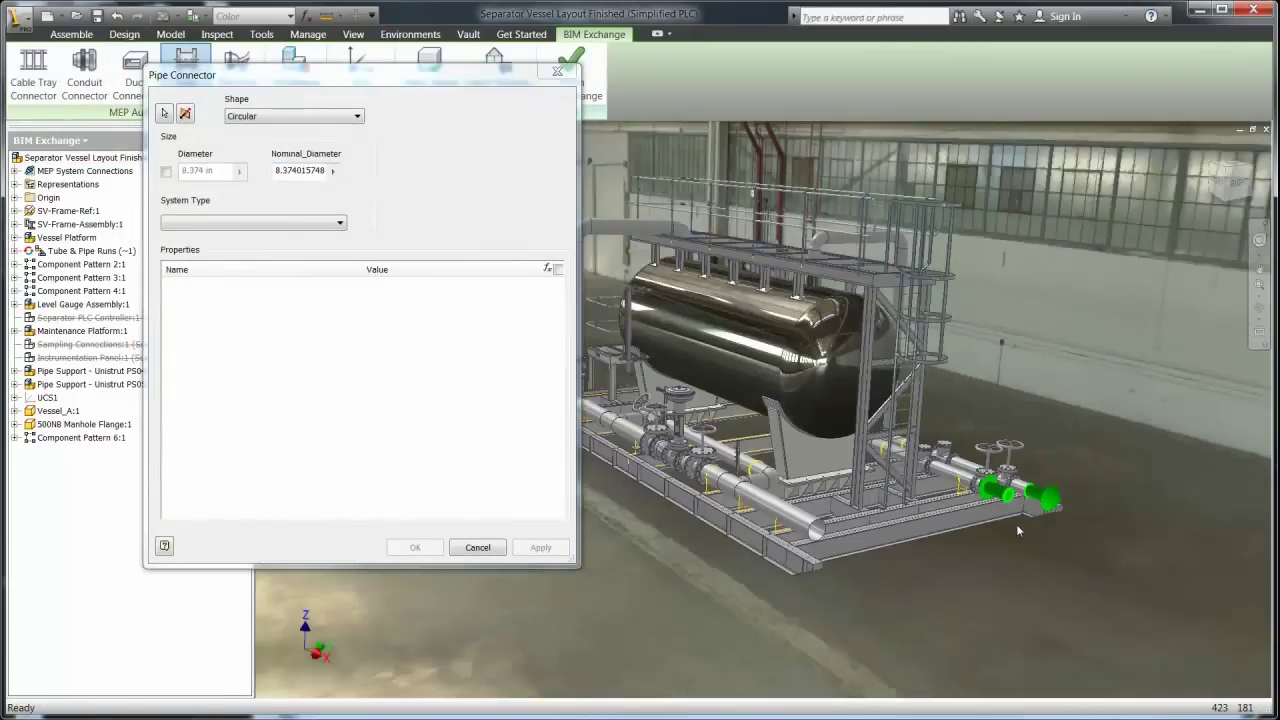
scroll(1017, 525, "down", 4)
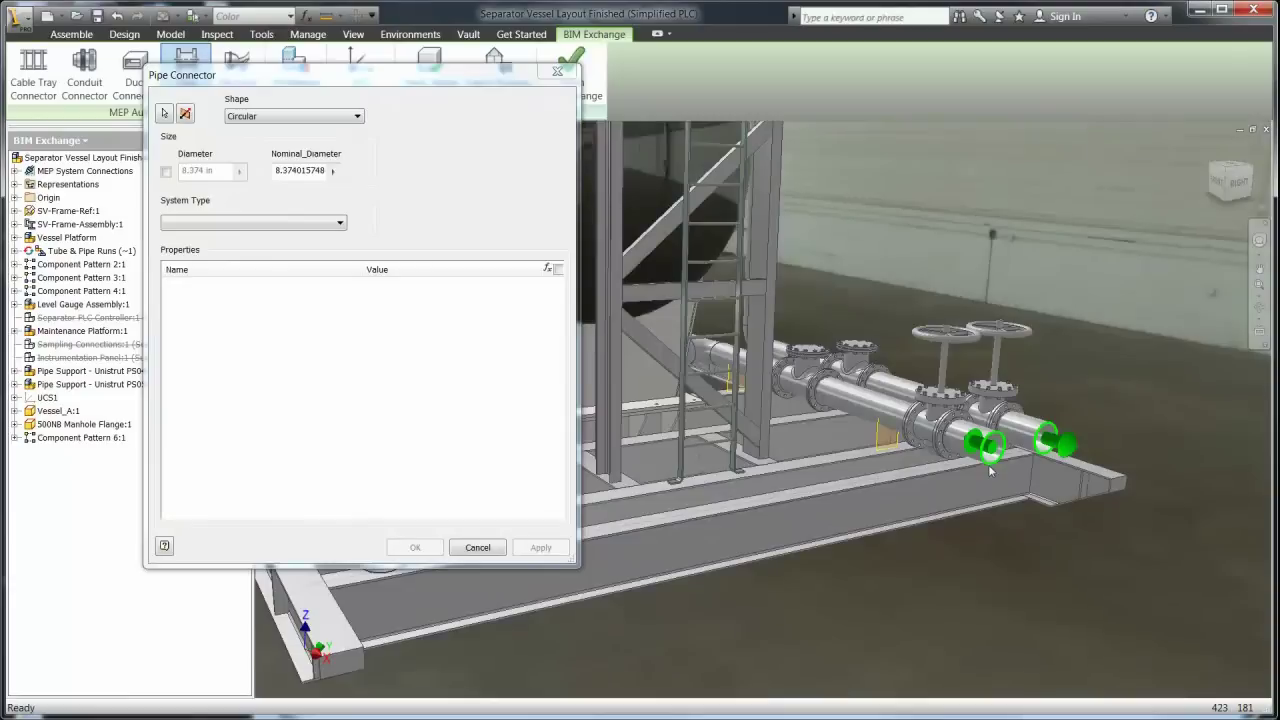
left_click(186, 114)
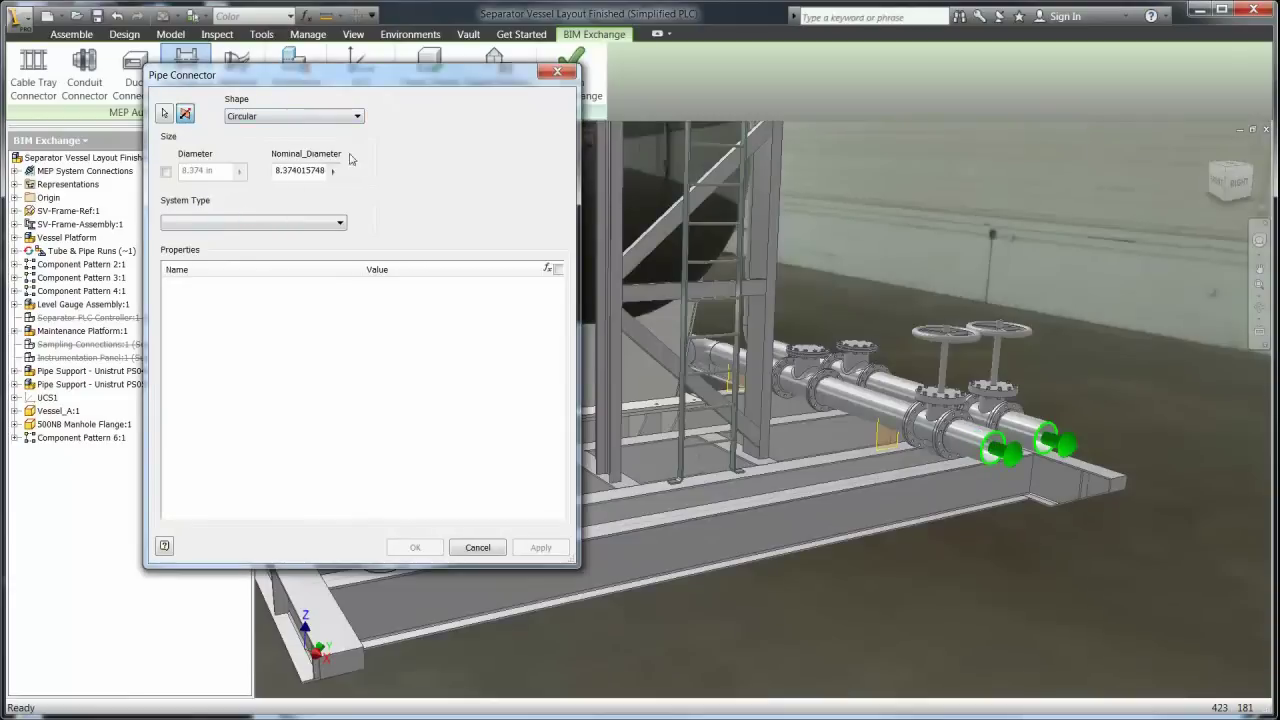
double_click(297, 171)
type("8")
left_click(255, 222)
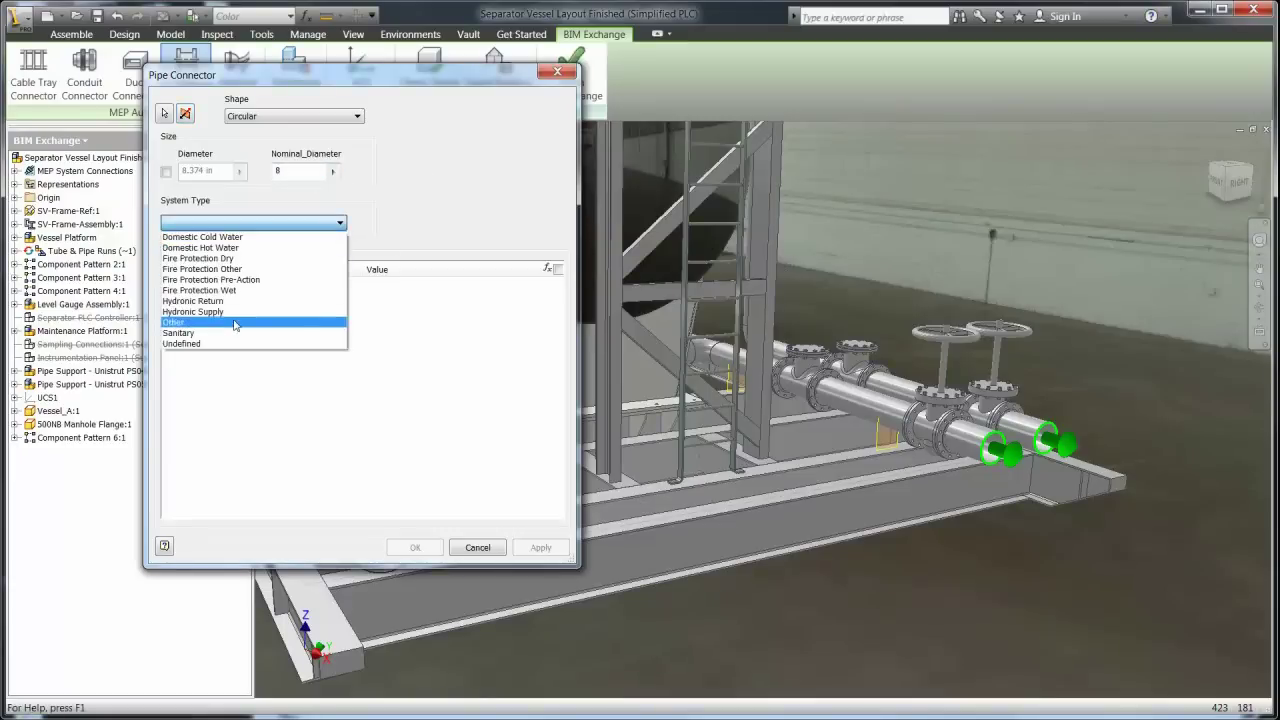
left_click(200, 322)
left_click(540, 547)
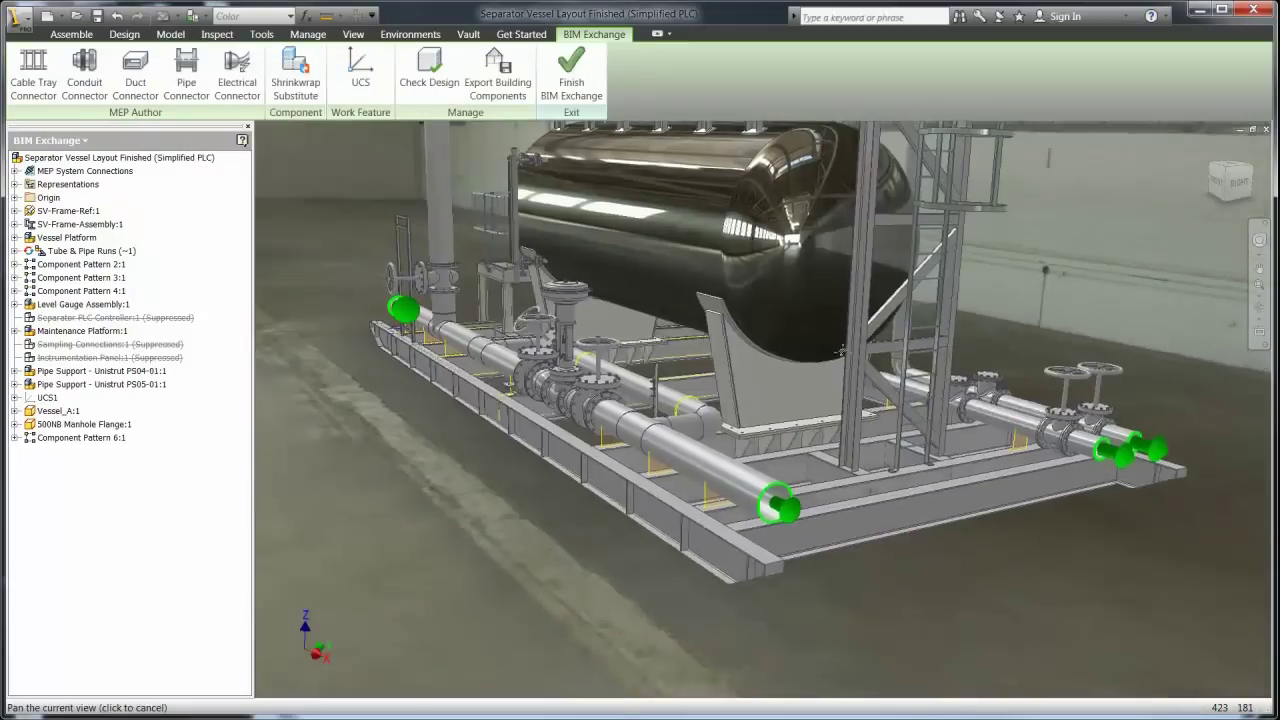
Create a shrinkwrap substitute of the separator skid with whole-part visibility removal and all holes patched, and export it as building components
middle_click_drag(700, 420, 736, 403, "shift")
left_click(295, 75)
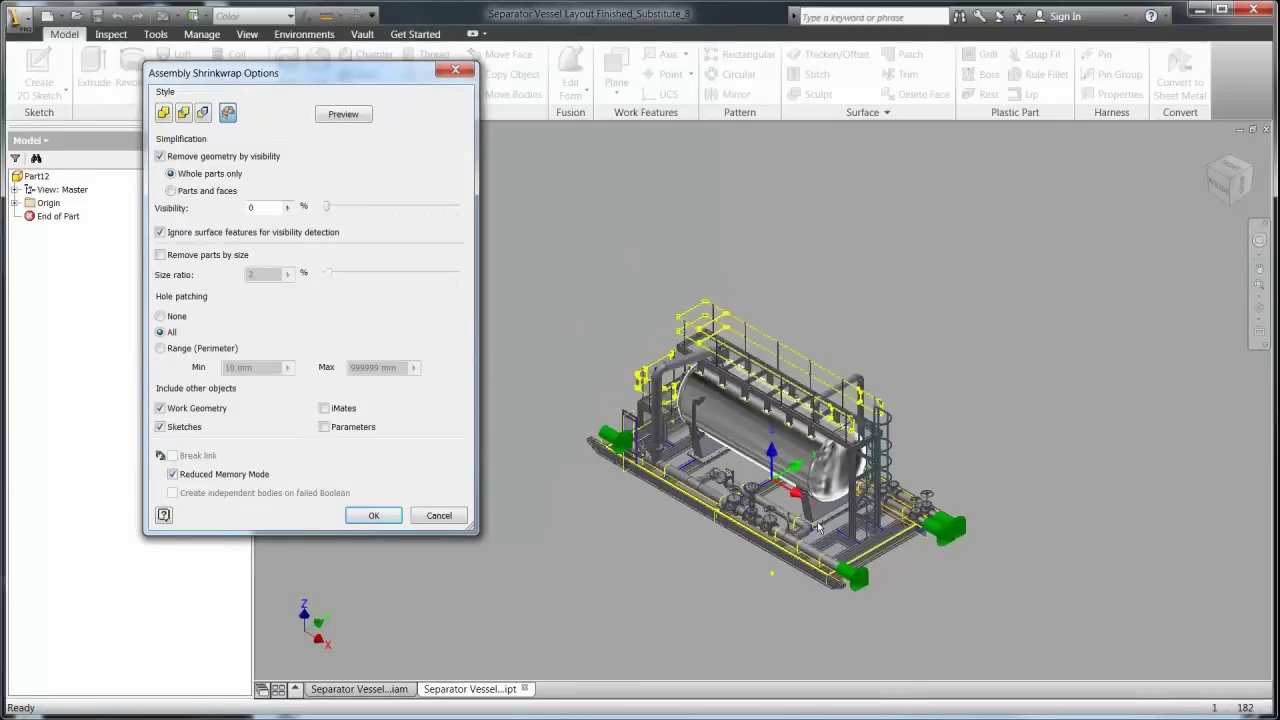
scroll(852, 532, "up", 5)
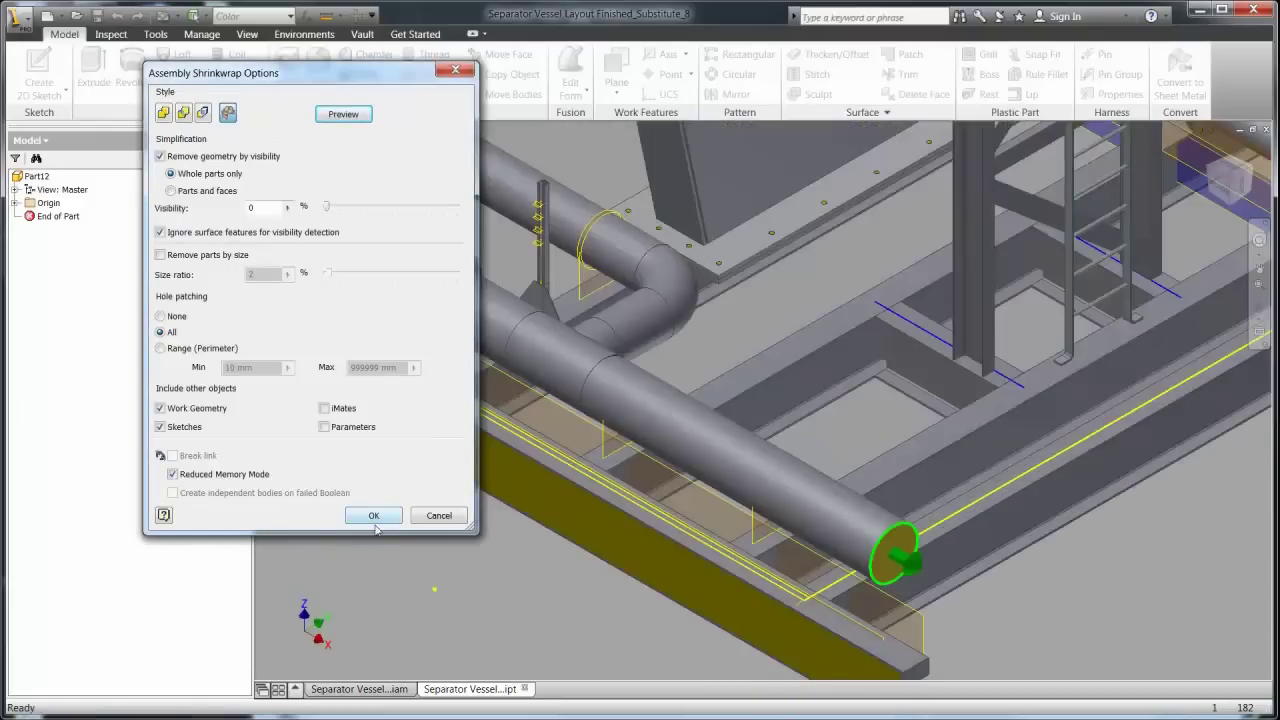
left_click(374, 516)
left_click(240, 336)
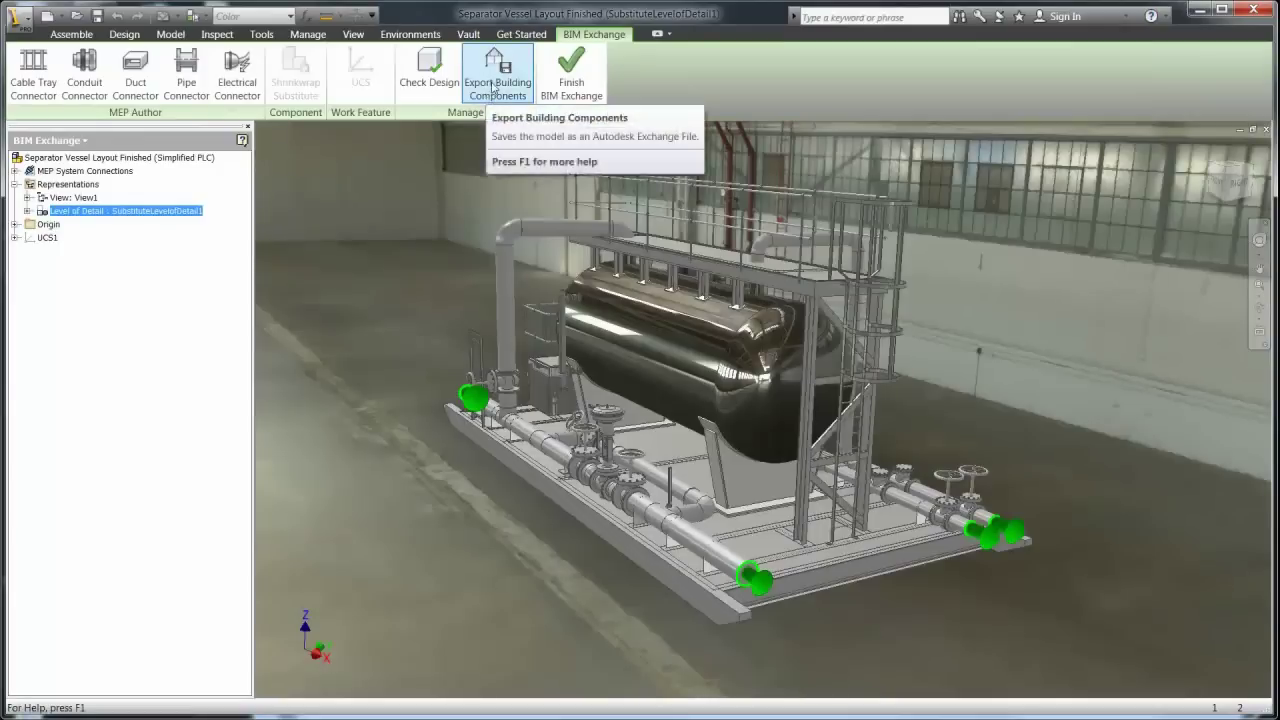
left_click(492, 90)
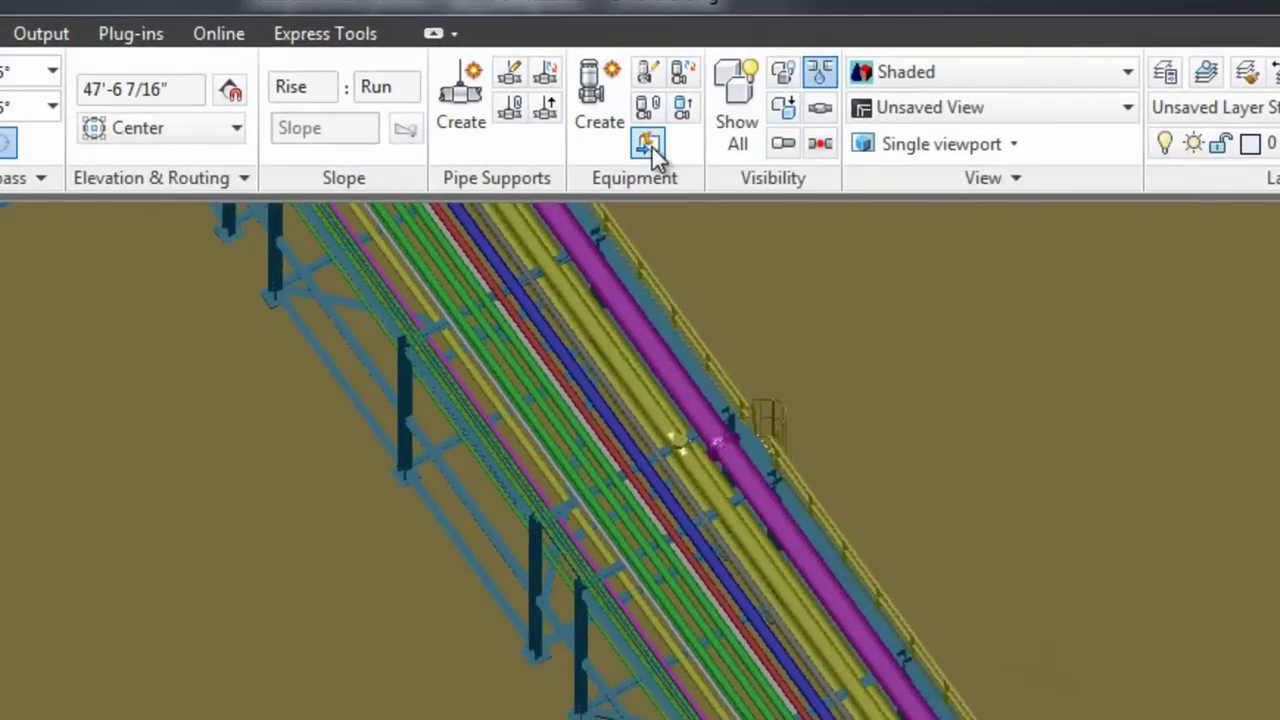
Switch to AutoCAD Plant 3D and import the Inventor component Separator Vessel Layout_Shrinkwrap.adsk as equipment
left_click(648, 146)
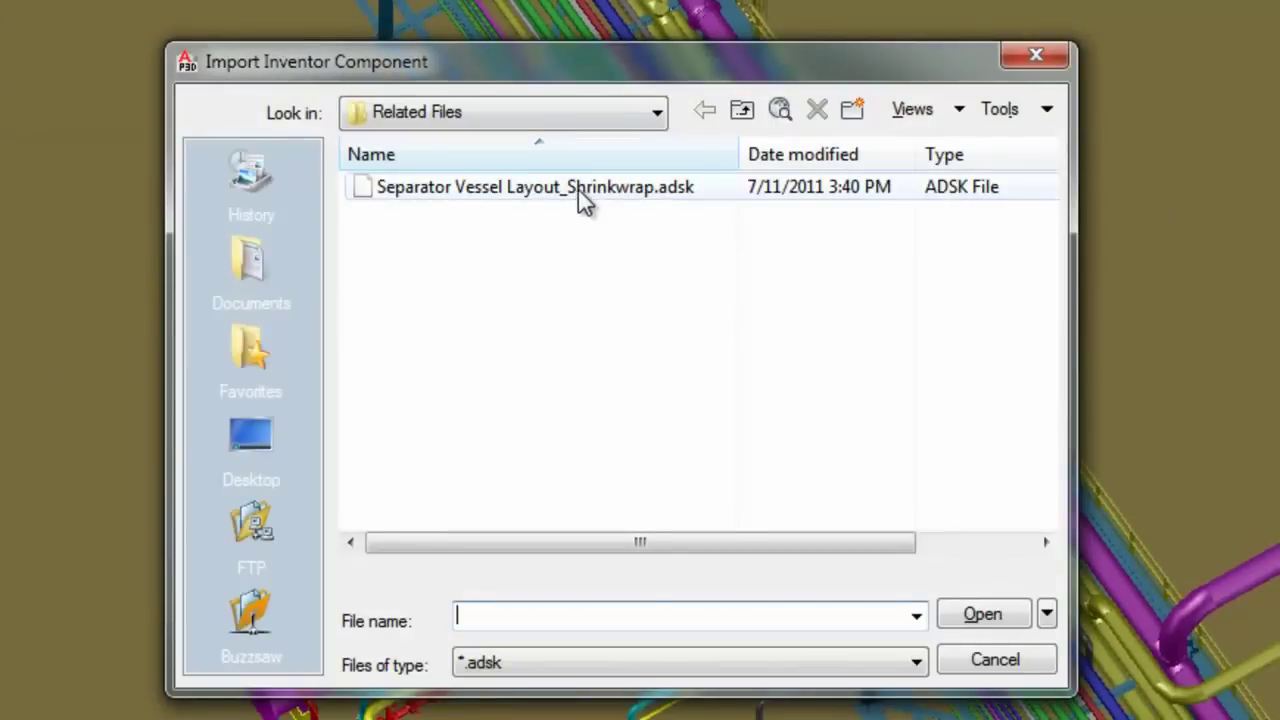
left_click(578, 189)
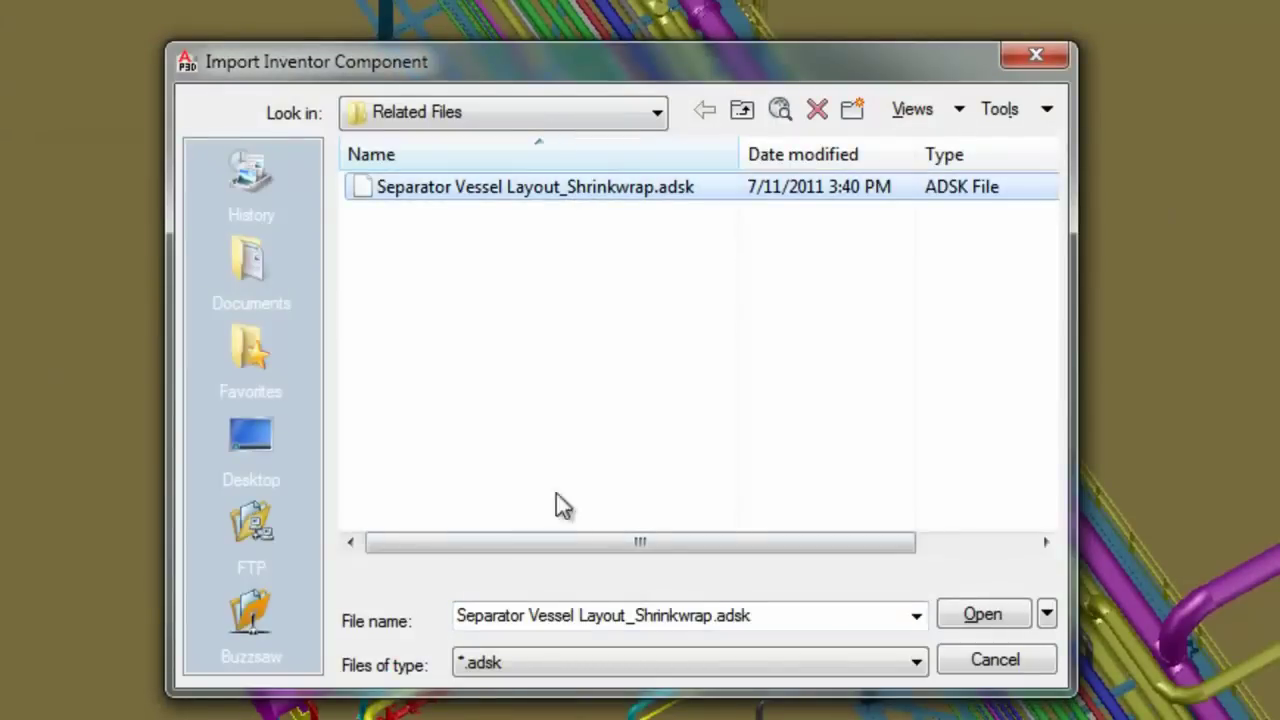
left_click(983, 615)
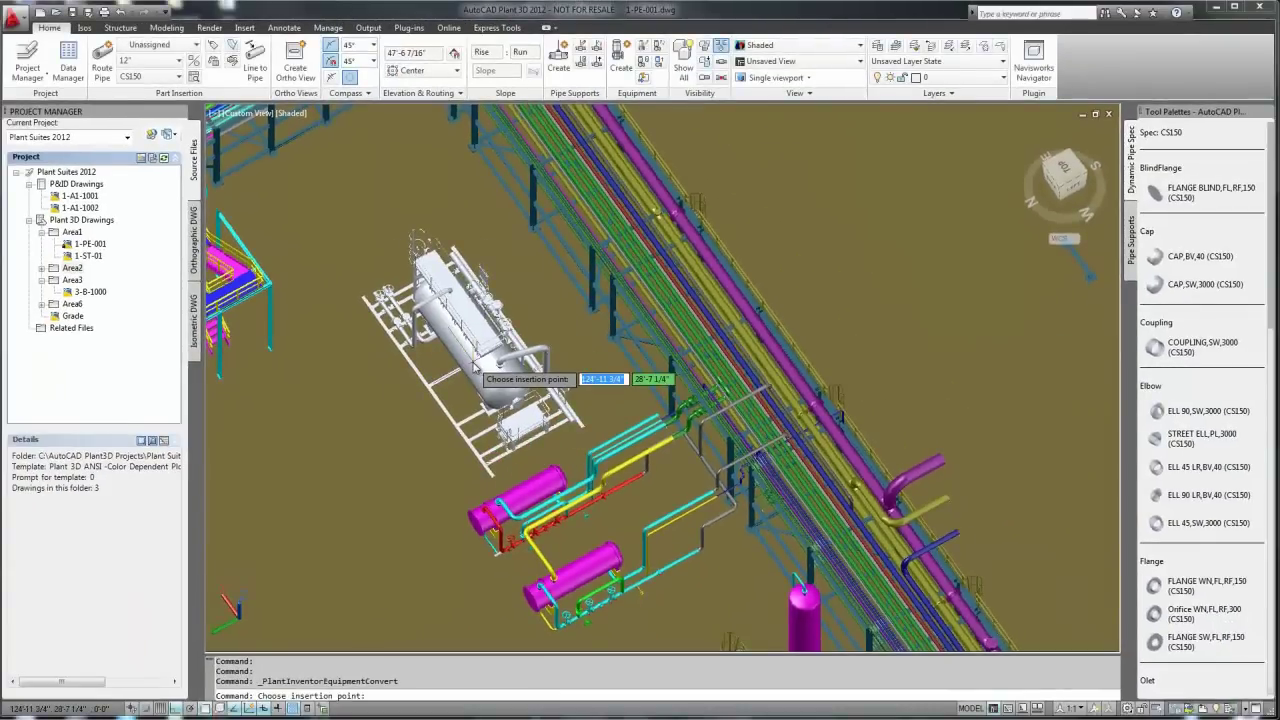
Place the imported separator skid at insertion point 115',30',14 and rotate it 90°
type("115")
key("Tab")
type("30")
key("Tab")
type("1")
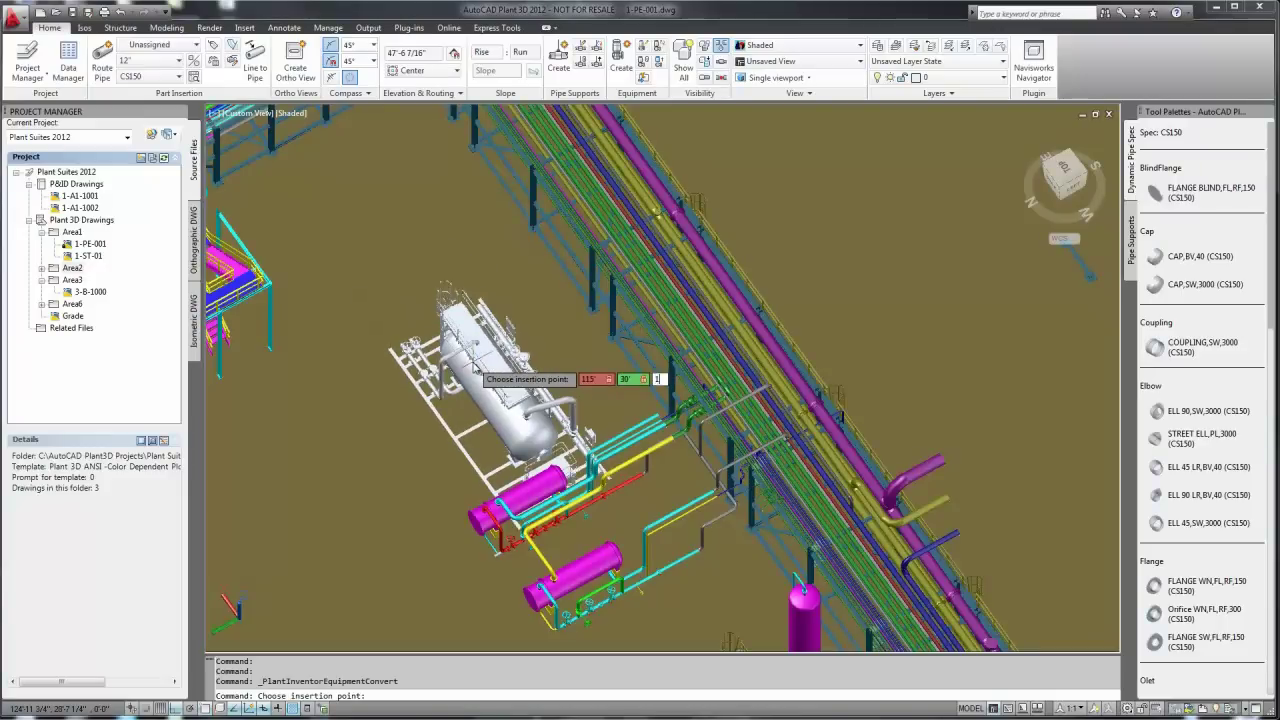
key("Return")
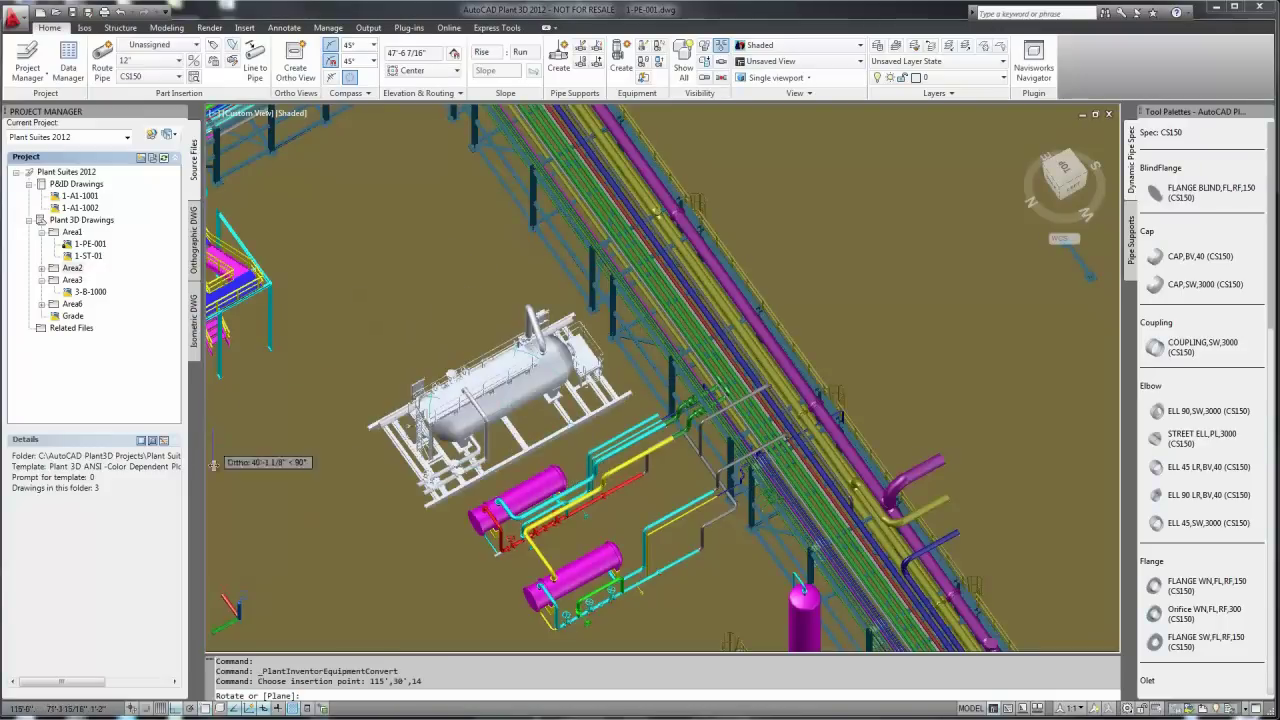
left_click(287, 496)
left_click(148, 337)
left_click(202, 364)
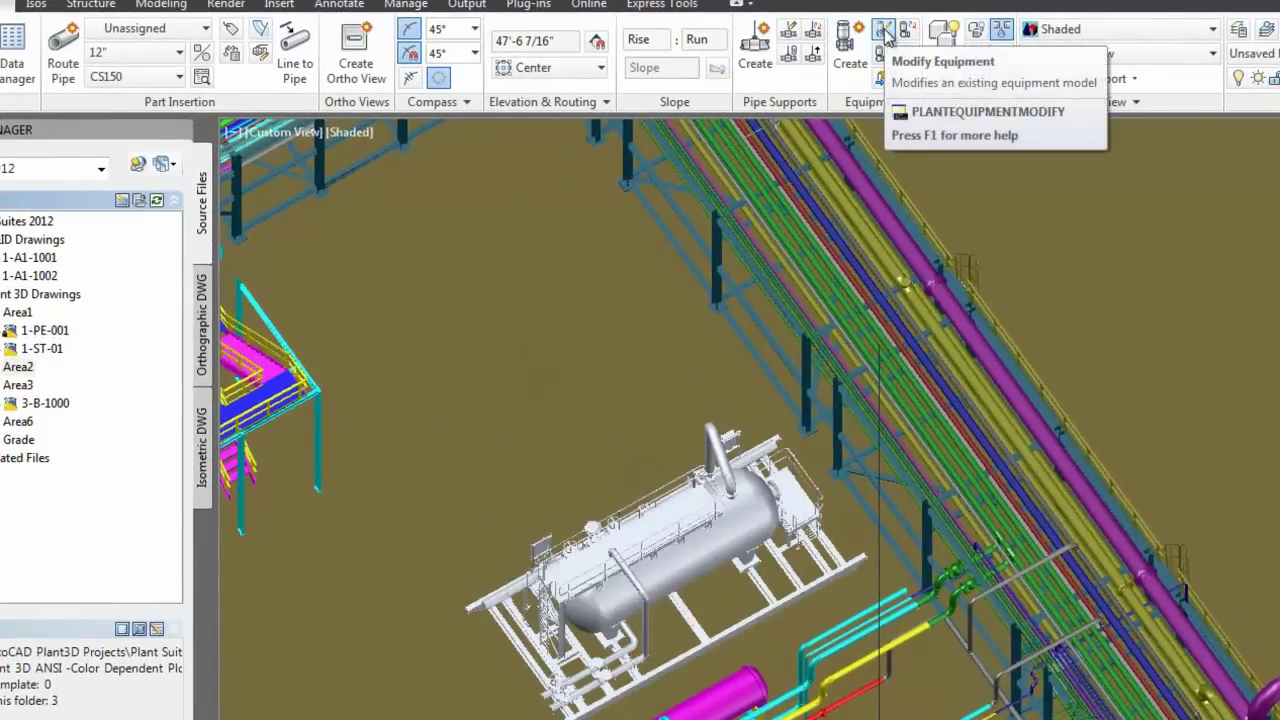
Modify the separator skid's nozzle N-1 to a straight 12" nozzle in inches, choosing Nozzle, 12" ND, ASME B36.10
left_click(884, 31)
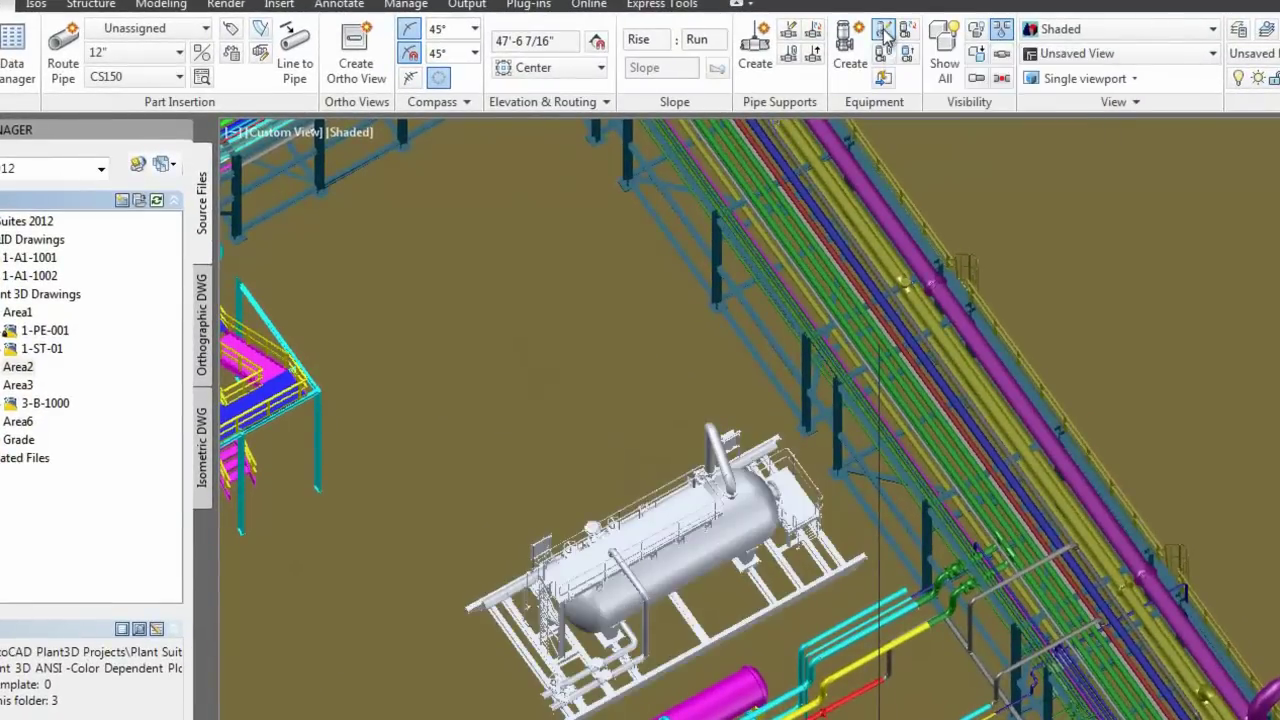
scroll(686, 605, "up", 2)
middle_click_drag(697, 660, 446, 719)
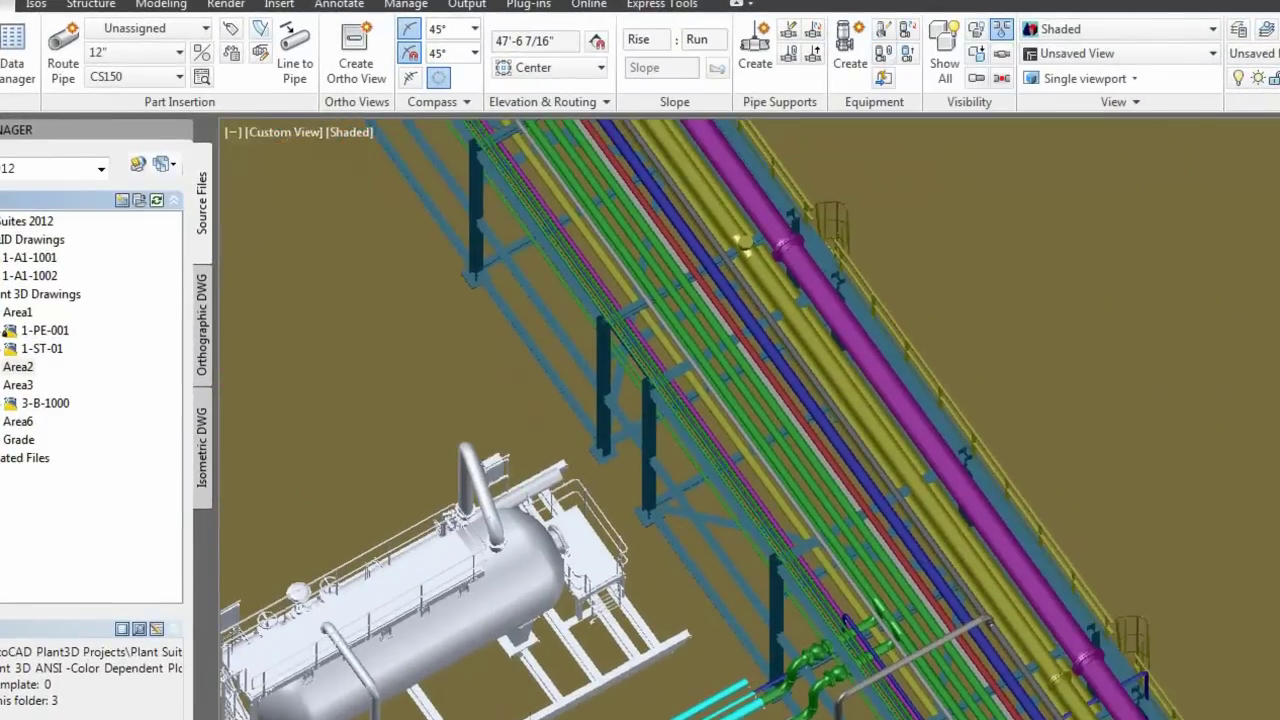
left_click(570, 485)
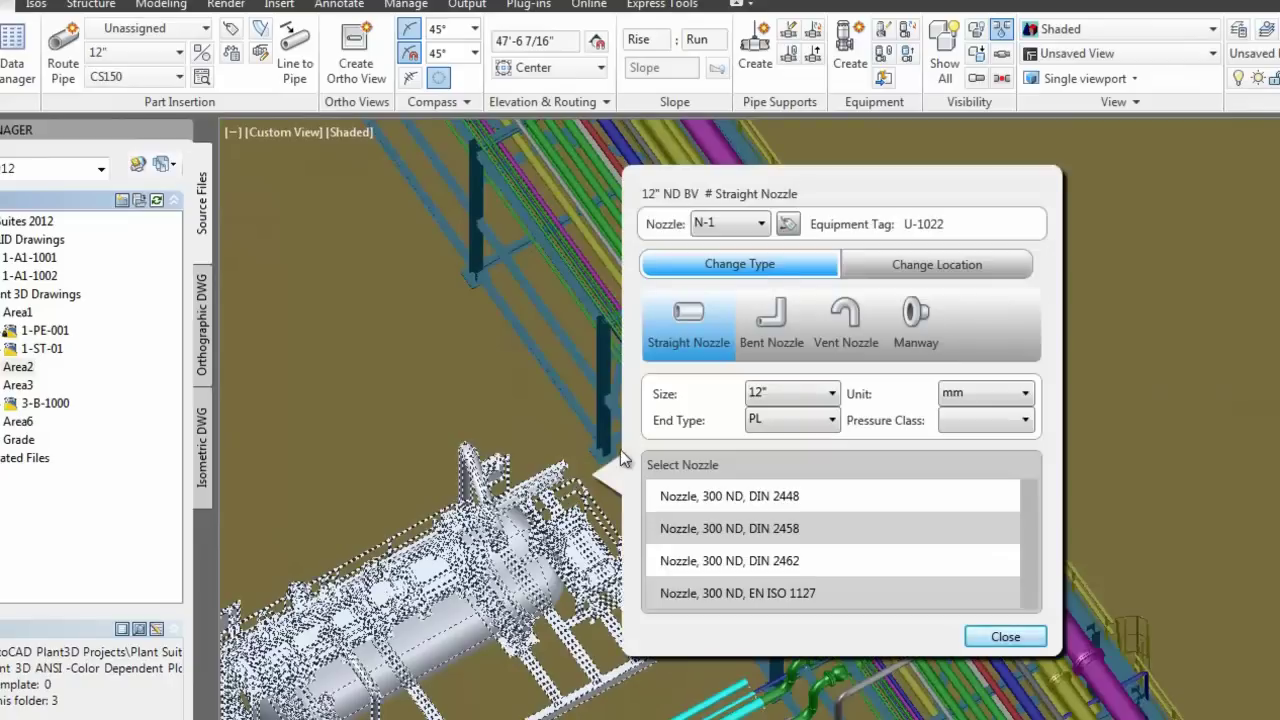
left_click(1024, 393)
left_click(958, 424)
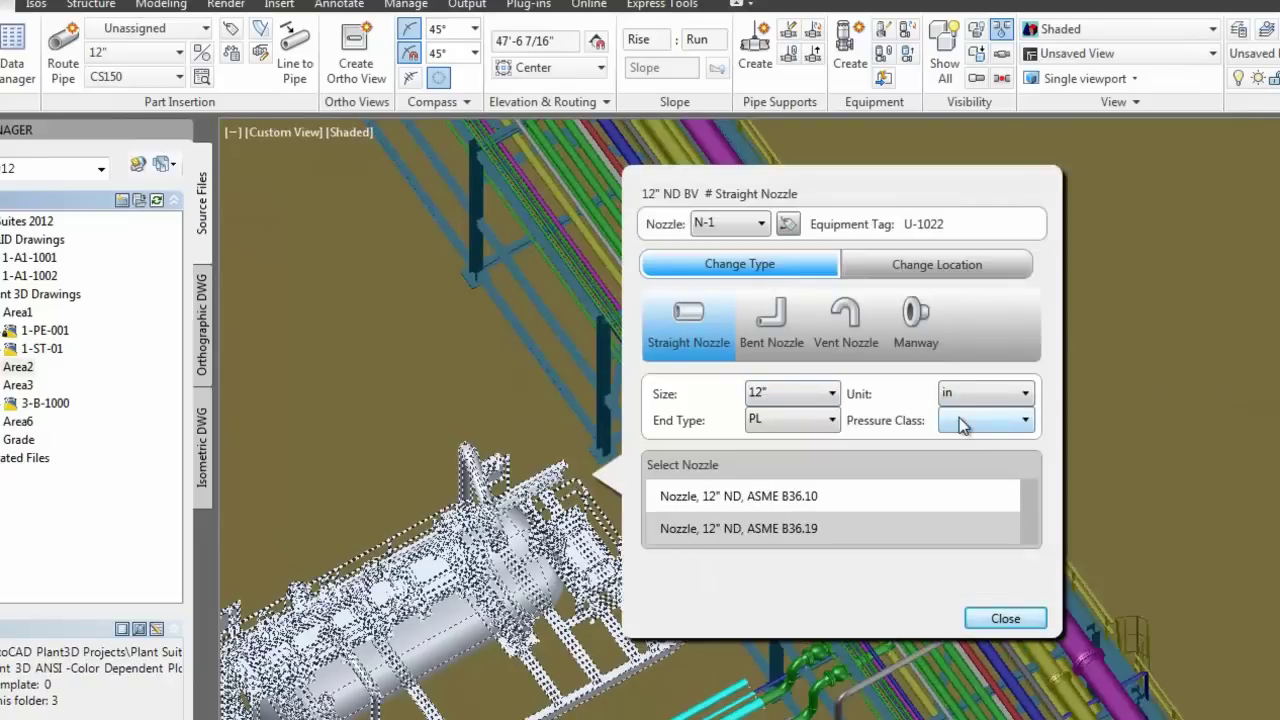
left_click(720, 500)
left_click(1003, 618)
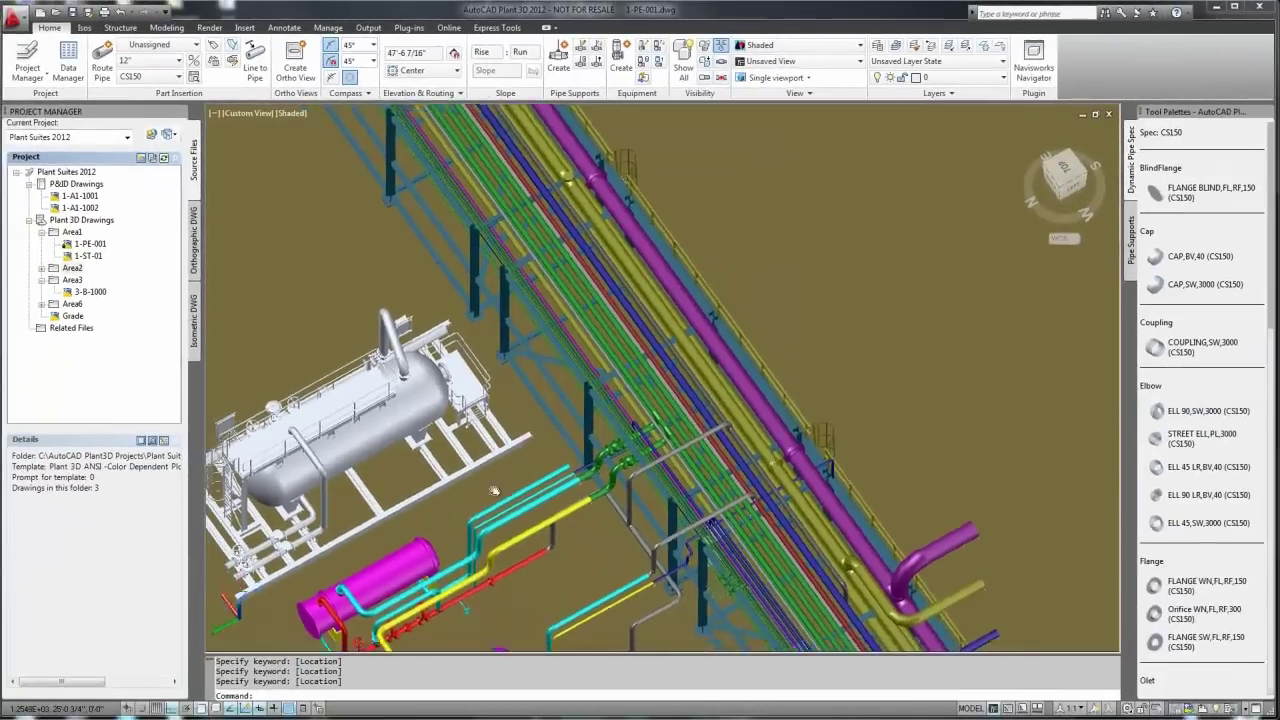
Create and assign the new line number 6-P-1098 for 12" pipe in spec CS150, and start routing with it
middle_click_drag(495, 587, 321, 447)
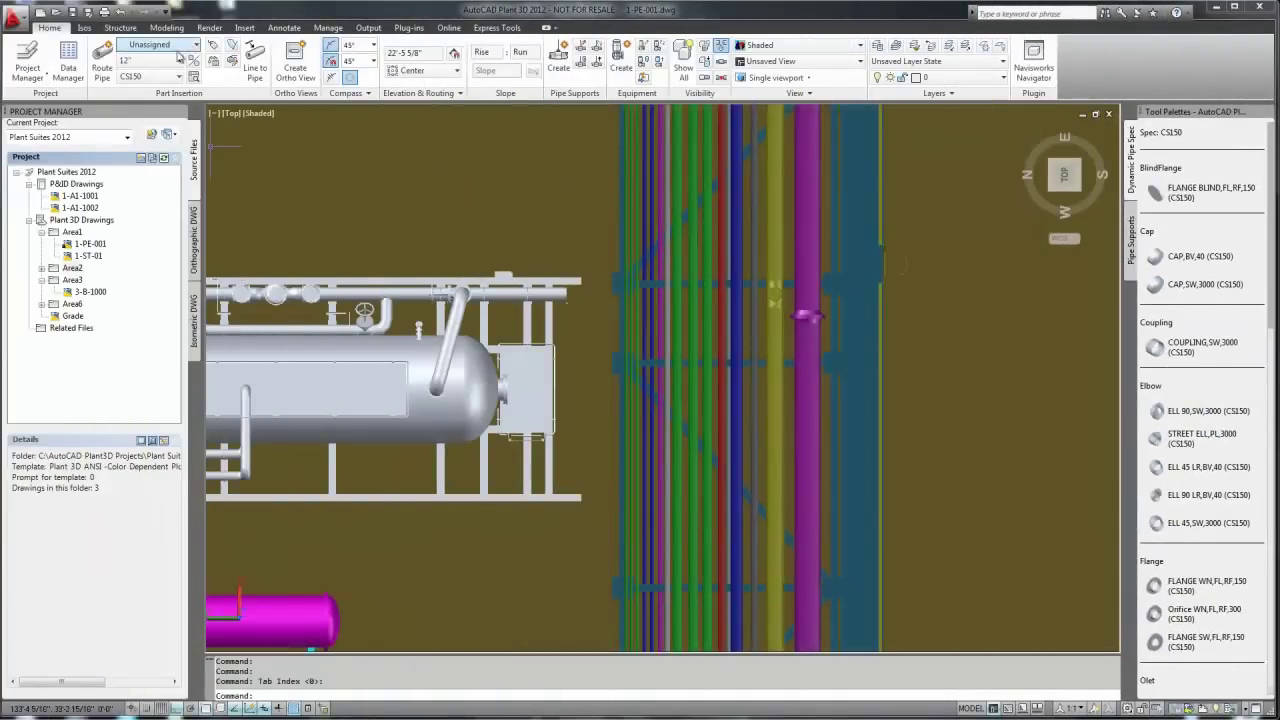
left_click(180, 45)
left_click(150, 73)
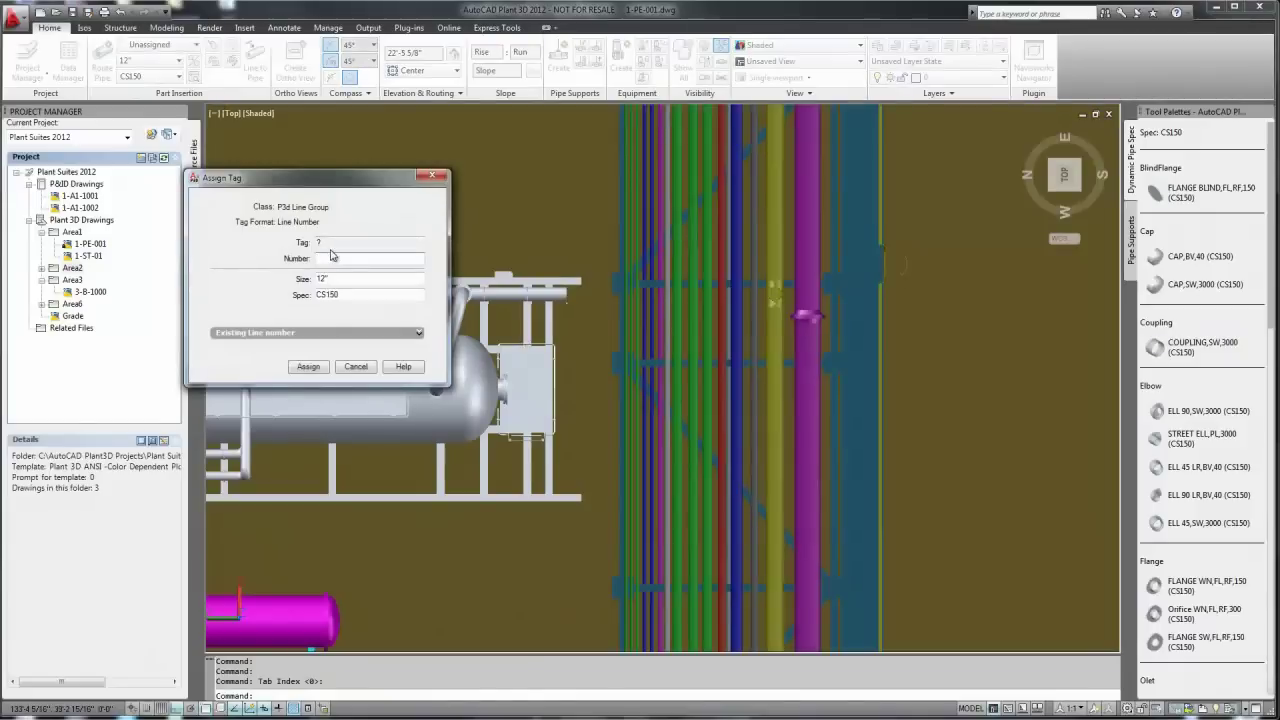
type("6-P-1098")
left_click(306, 367)
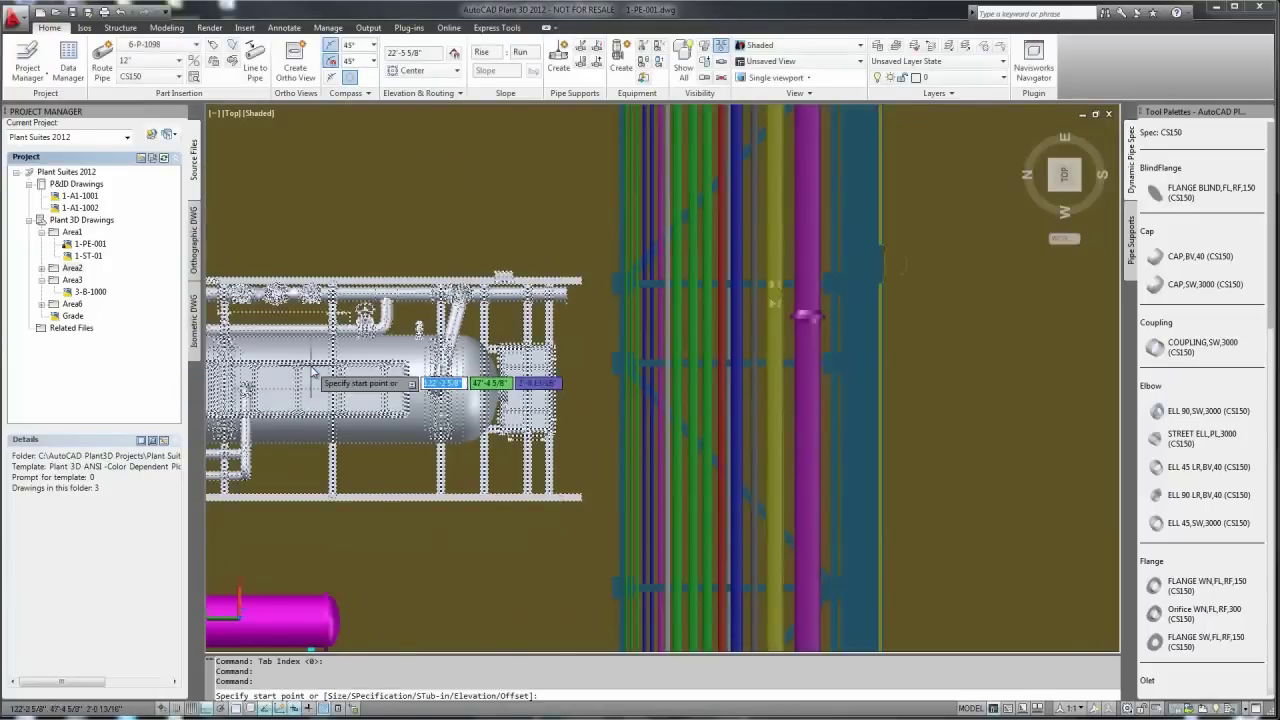
Route the 12" pipe from the branch on the yellow pipe-rack header across the rack to nozzle N-1 of the separator skid
left_click(772, 293)
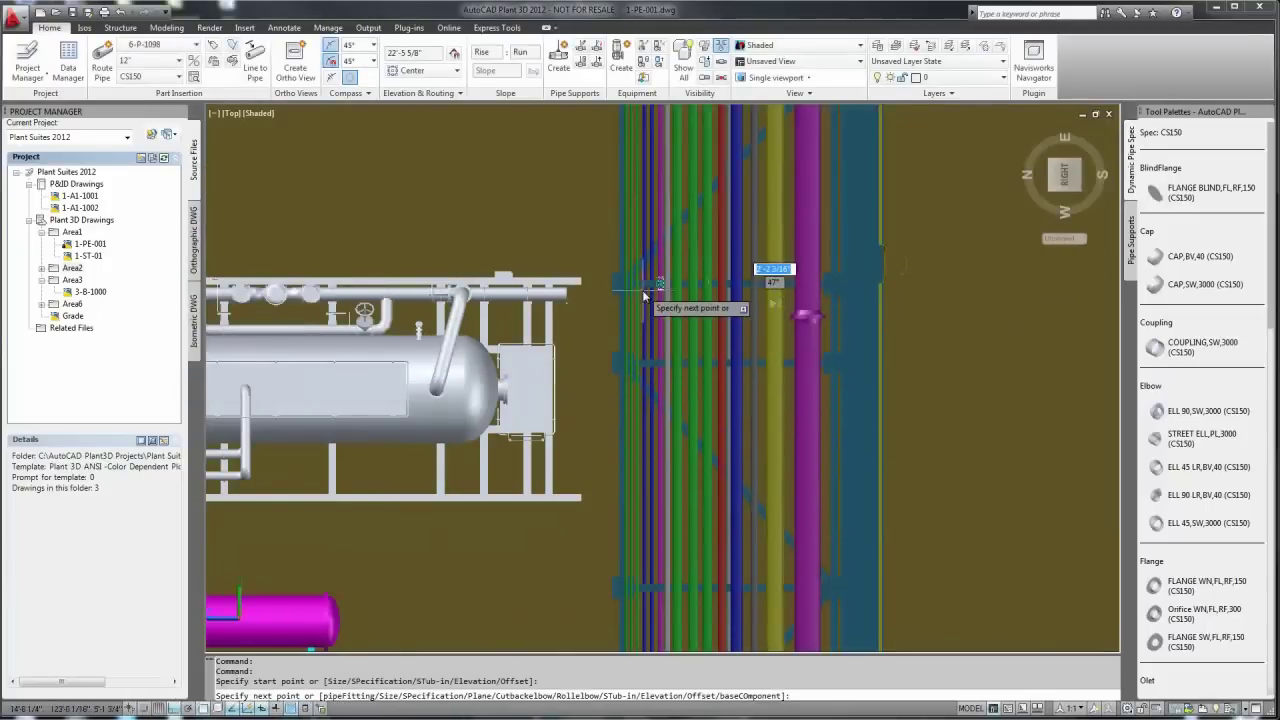
left_click(632, 292)
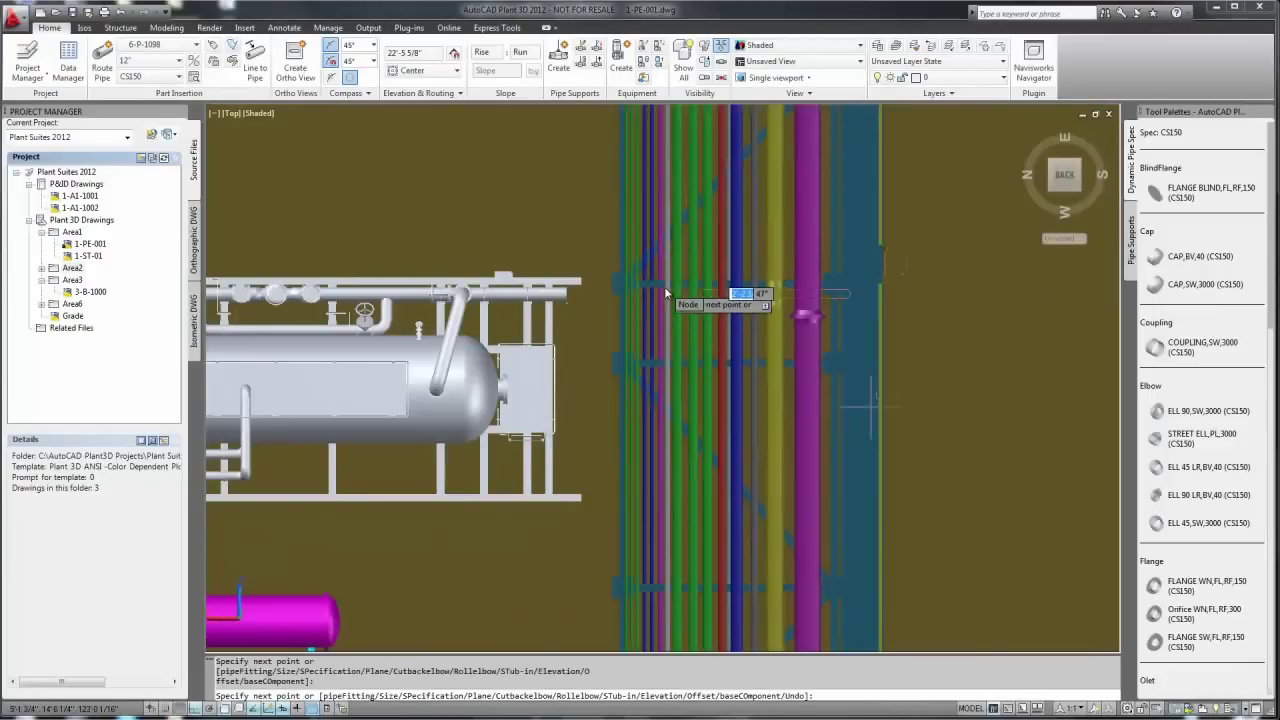
left_click(601, 294)
left_click(565, 302)
key("Return")
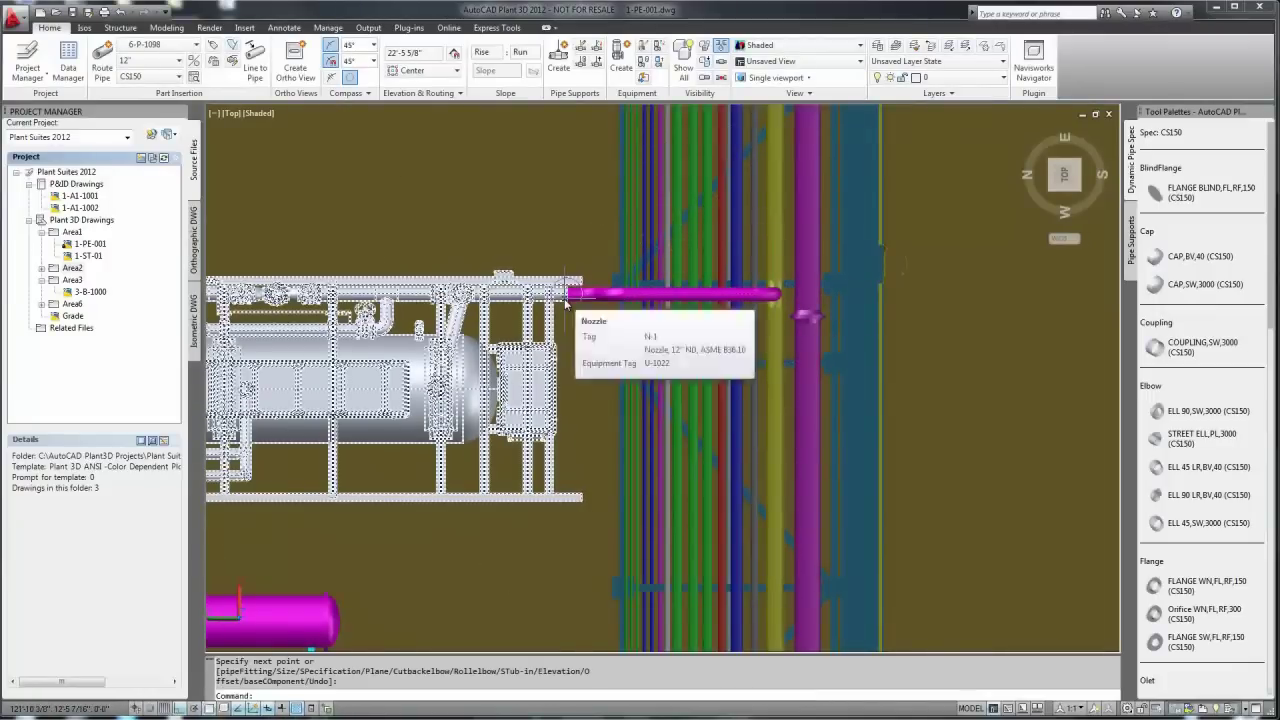
middle_click_drag(600, 343, 980, 485, "shift")
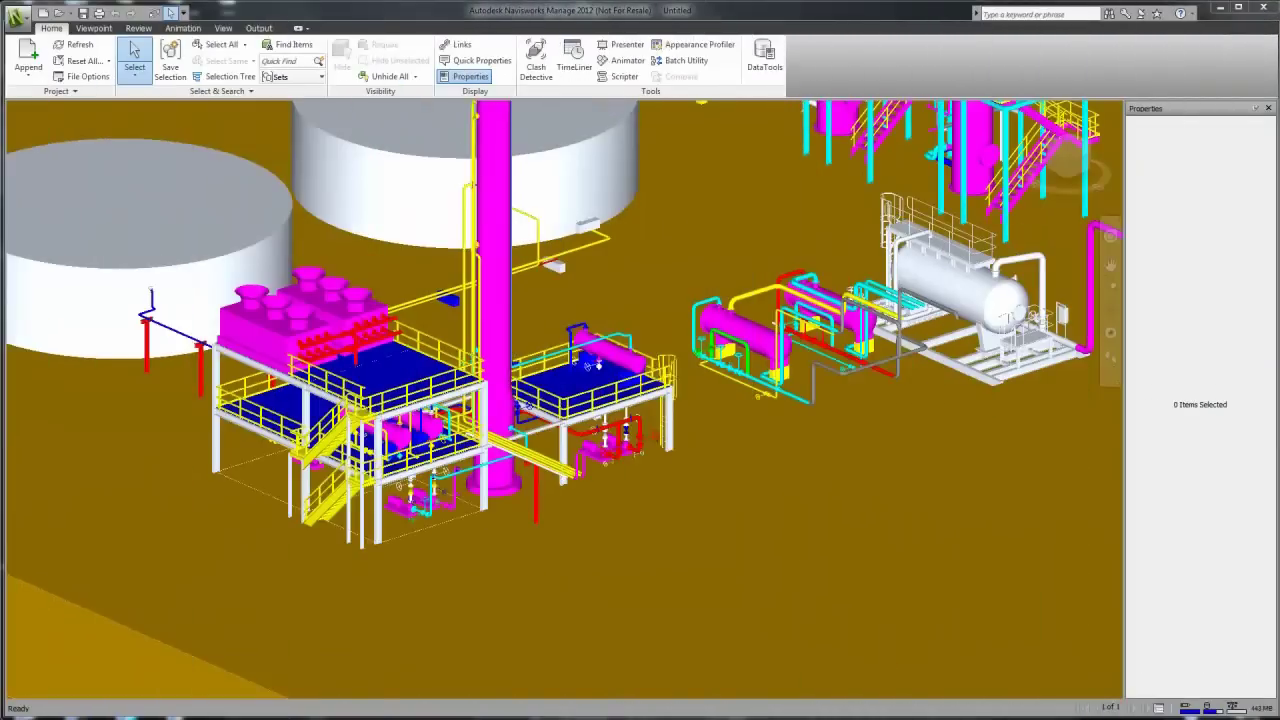
In Navisworks Manage, run a Hard clash test of 1-PE-001.dwg against 1-ST-001.dwg with a tolerance of 0.001 m
left_click(536, 62)
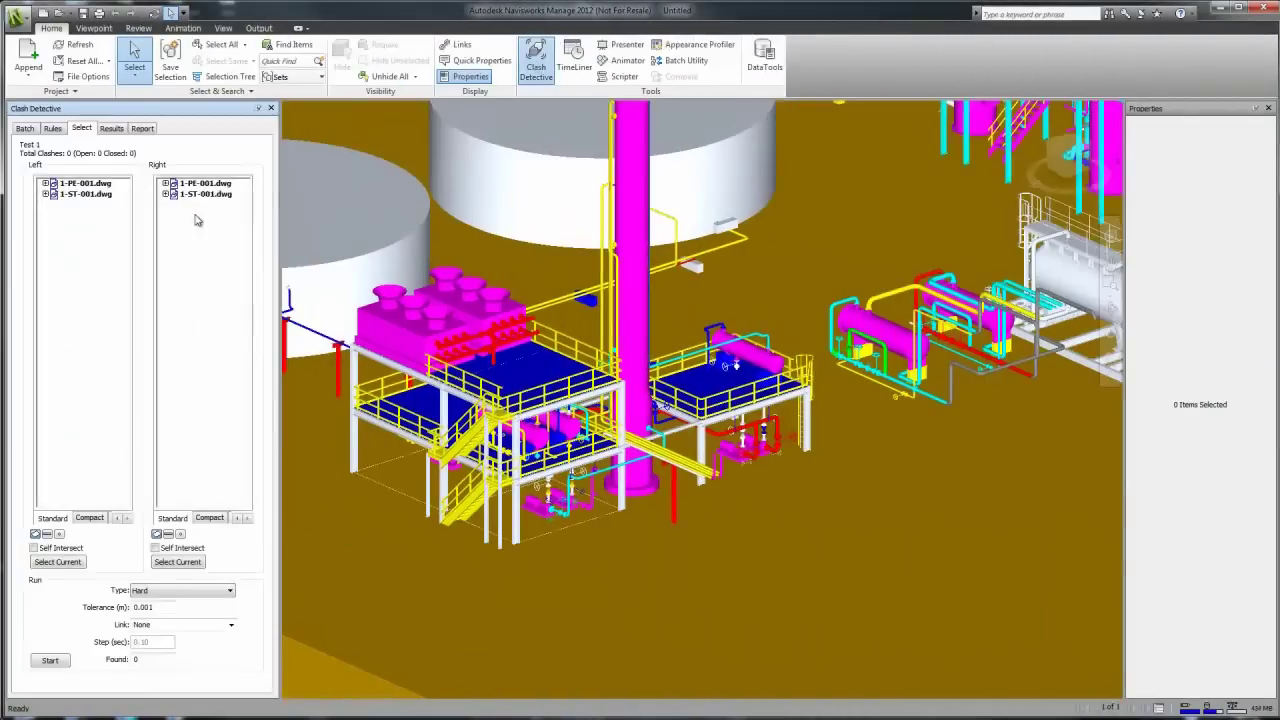
left_click(70, 185)
left_click(195, 195)
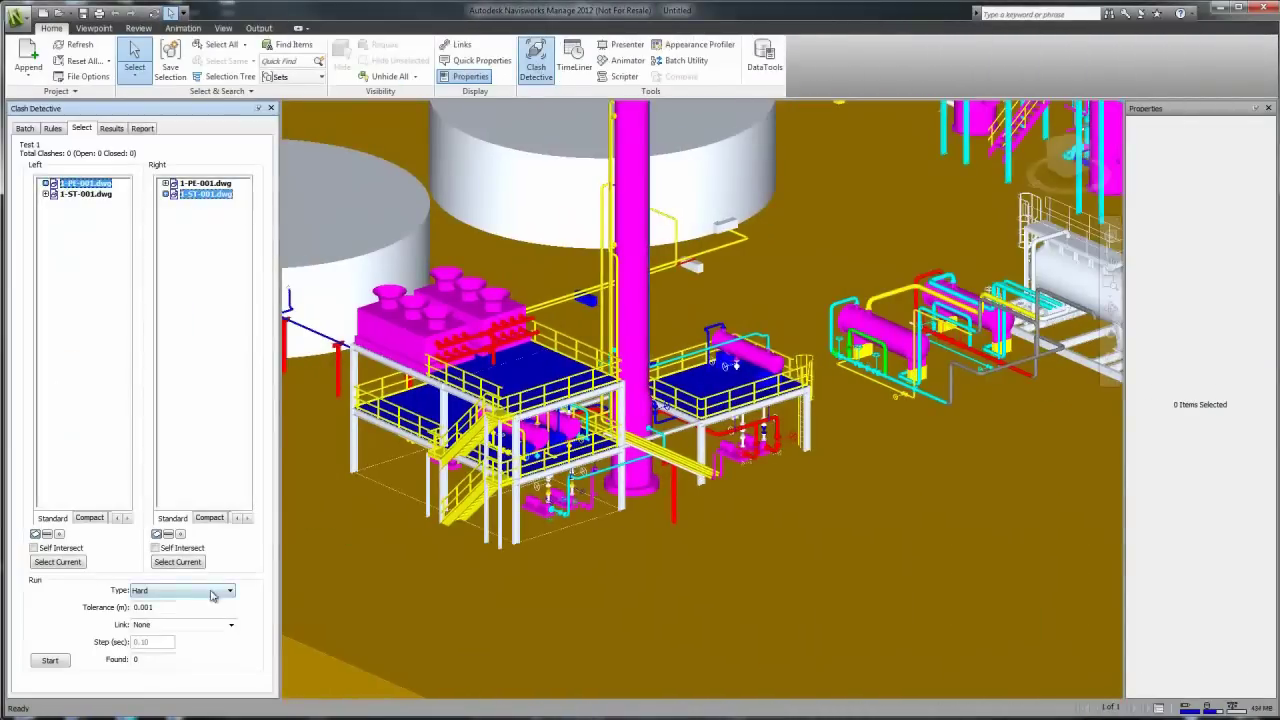
left_click(54, 661)
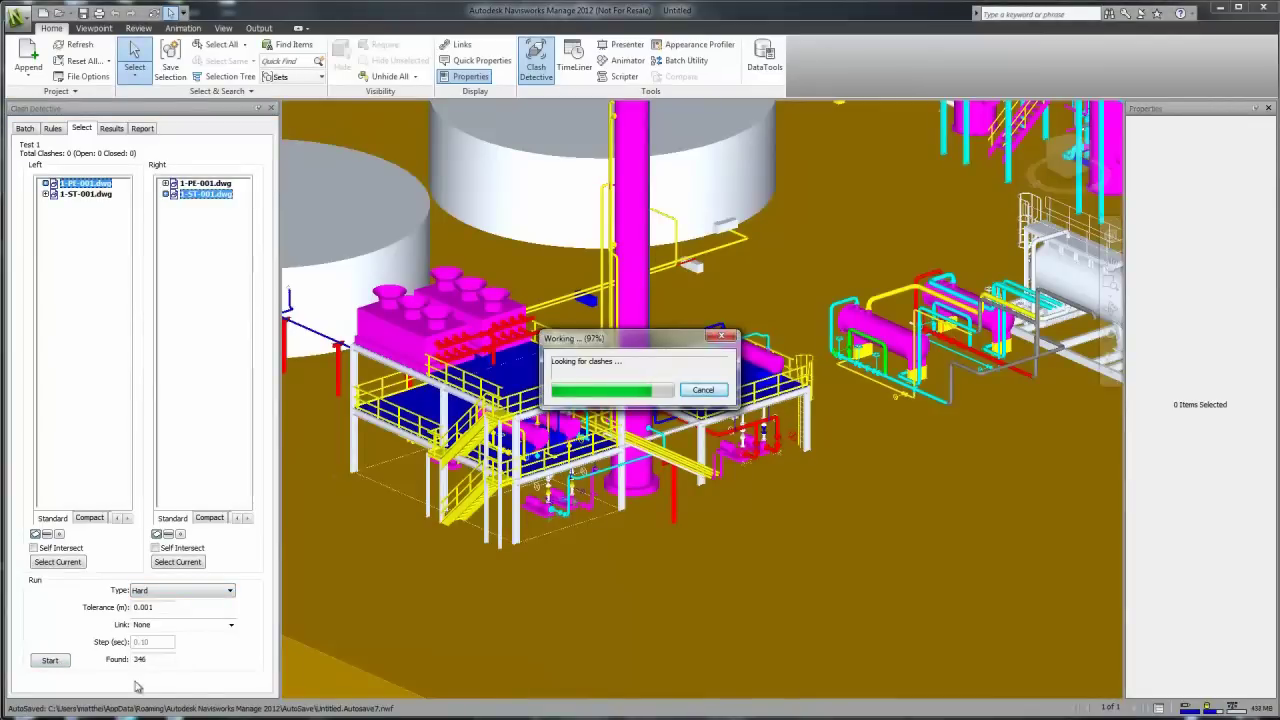
Examine one pipe-to-solid clash from the results closely, and select each clashing item to read its properties
left_click(111, 129)
scroll(93, 290, "down", 2)
left_click(75, 218)
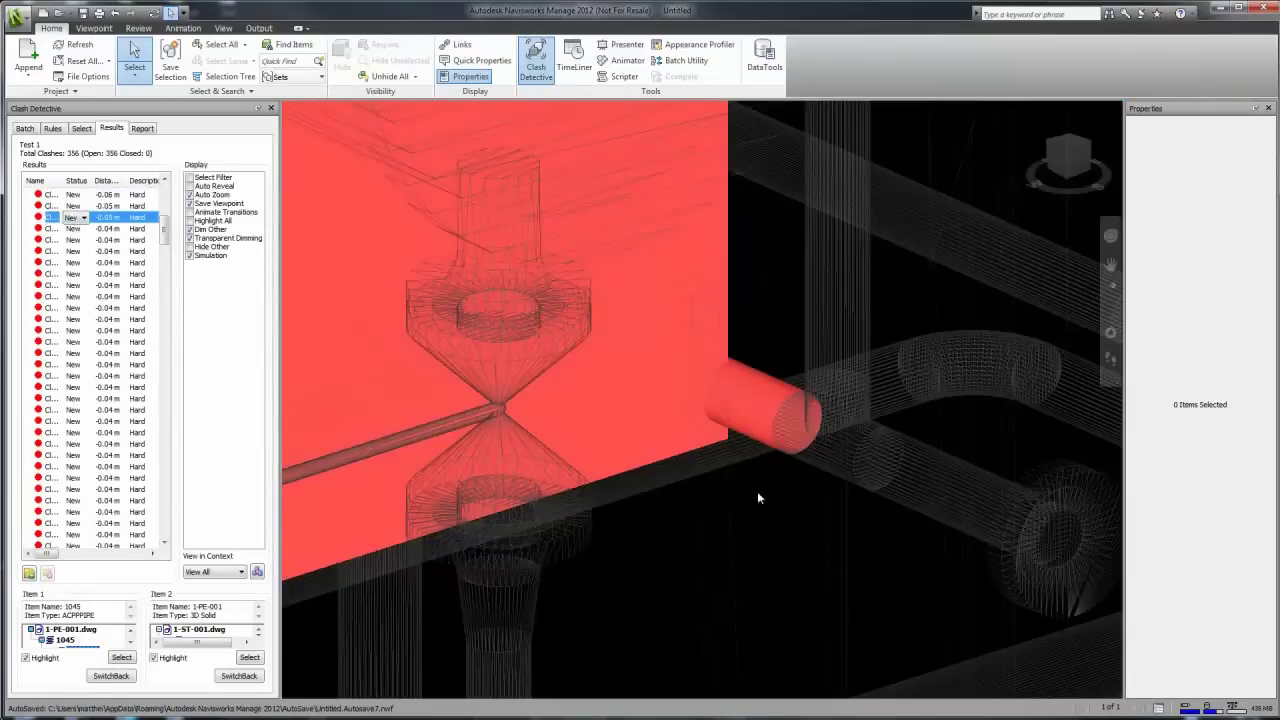
scroll(740, 505, "up", 5)
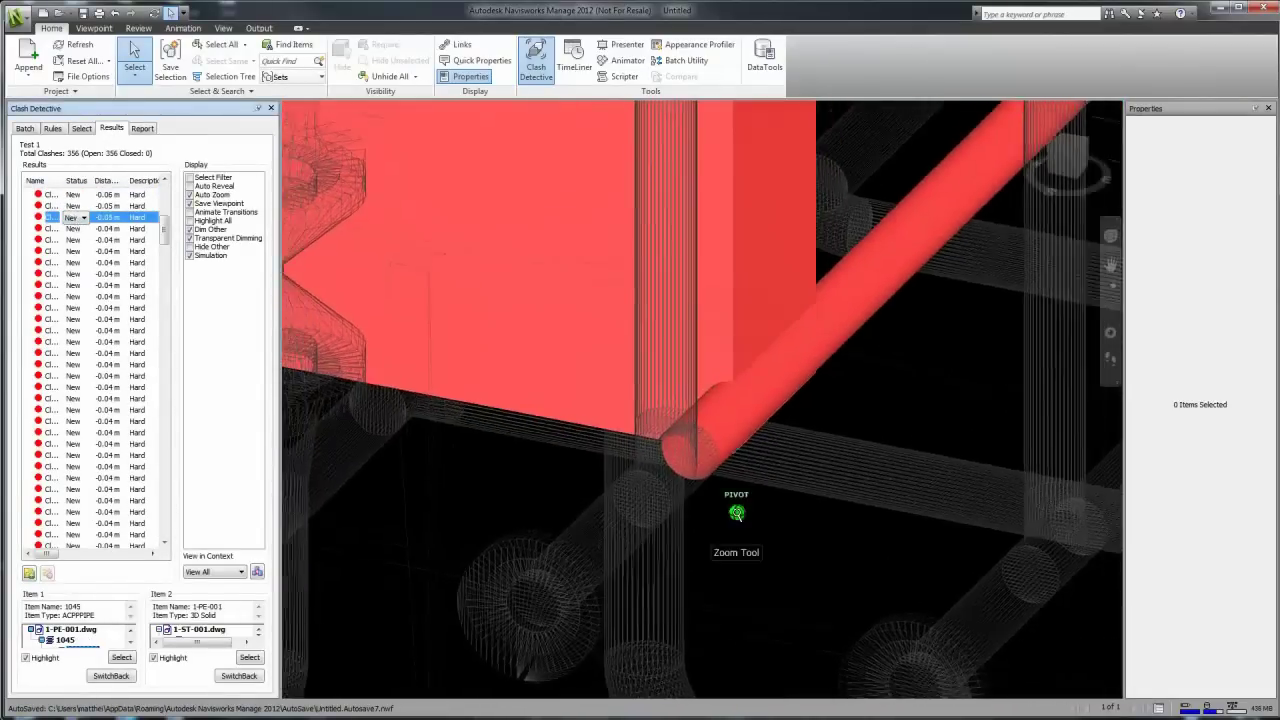
scroll(736, 513, "down", 5)
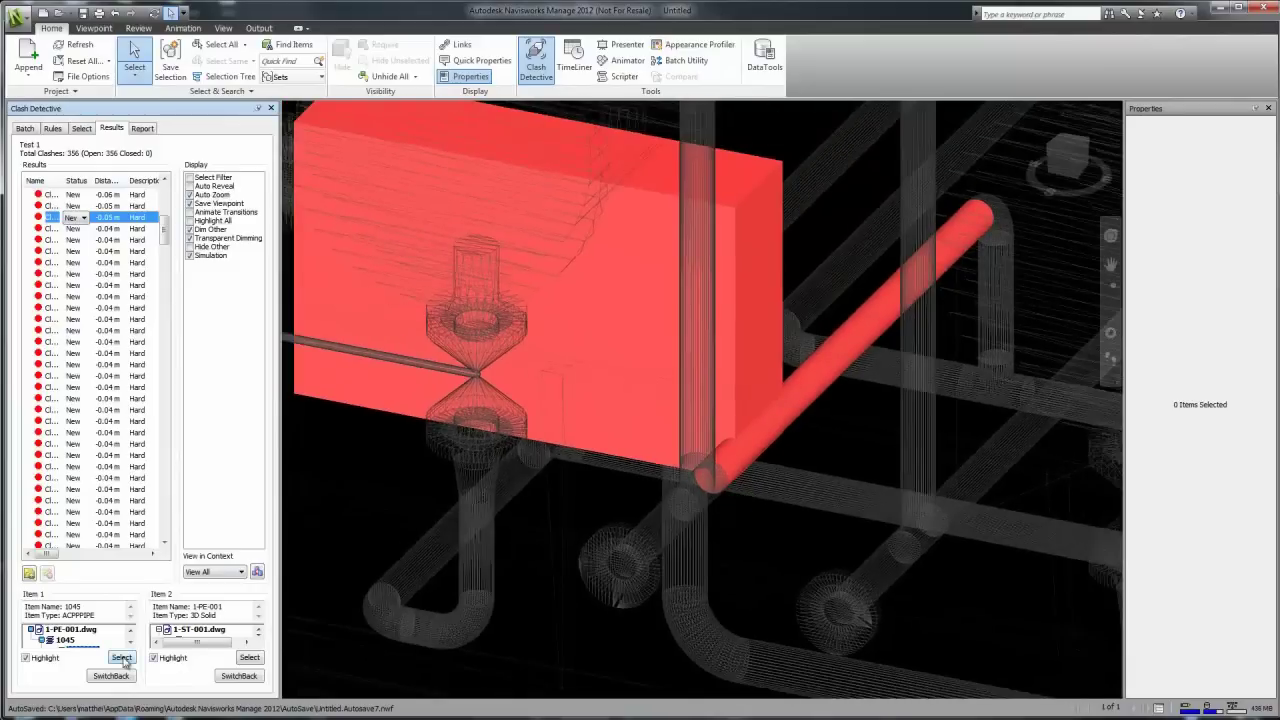
left_click(122, 658)
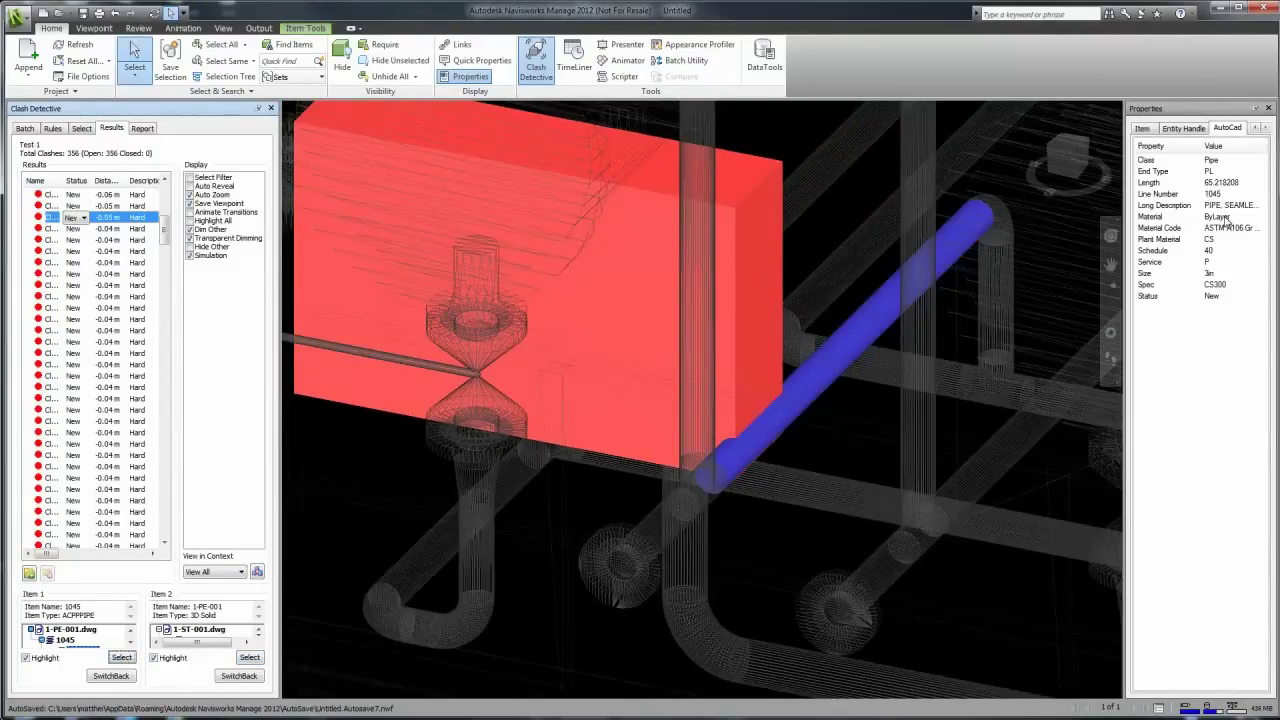
left_click(252, 658)
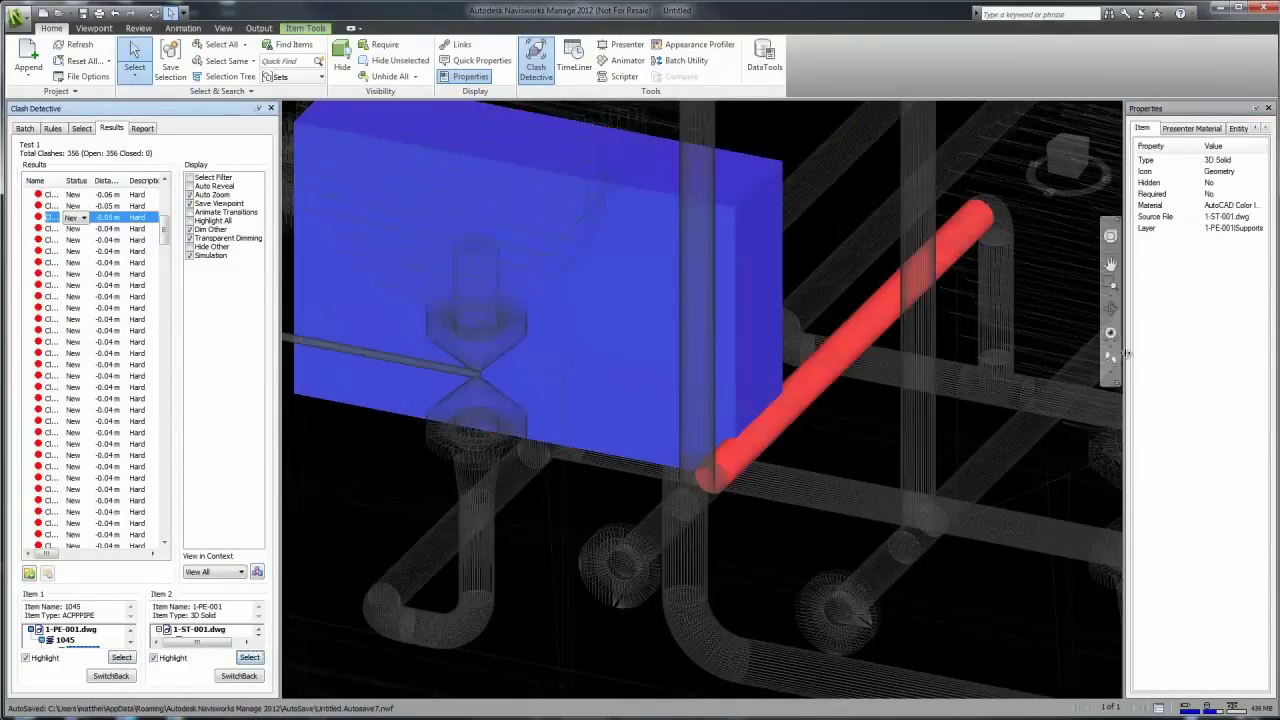
Close the clash detection and examine the clashing yellow pipe in the context of the surrounding platform
left_click(270, 108)
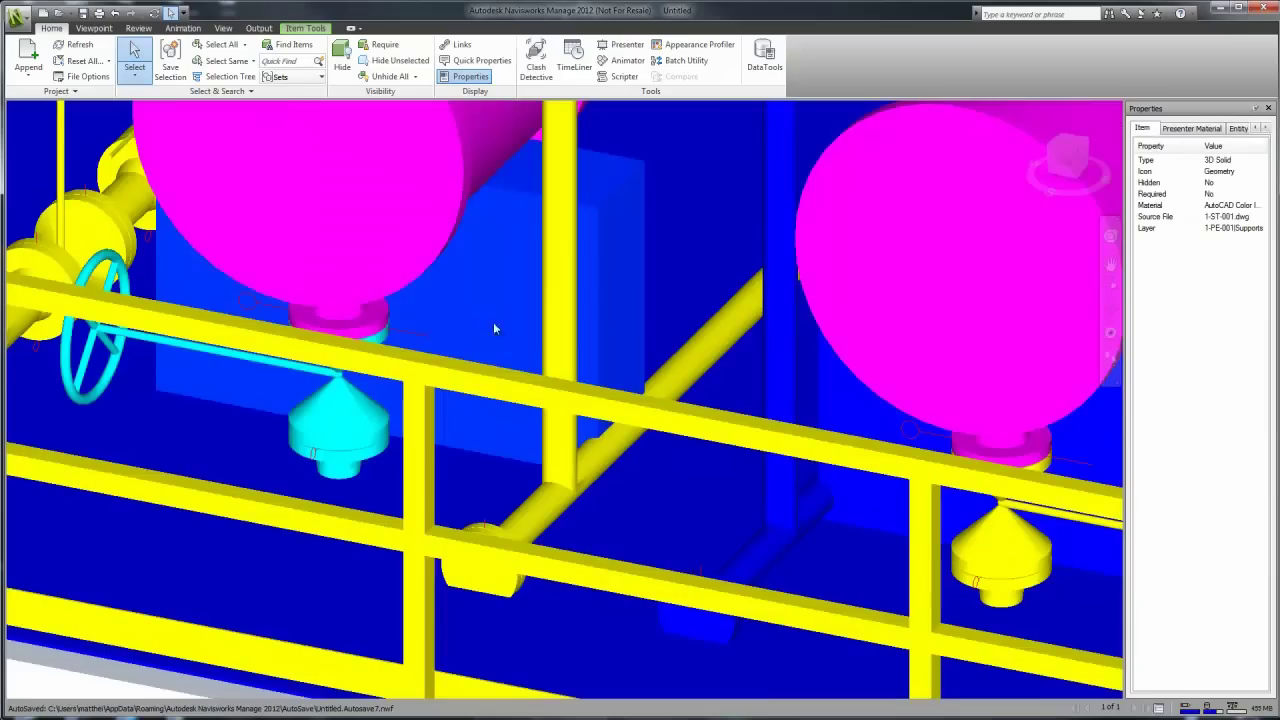
left_click(603, 456)
scroll(600, 452, "down", 10)
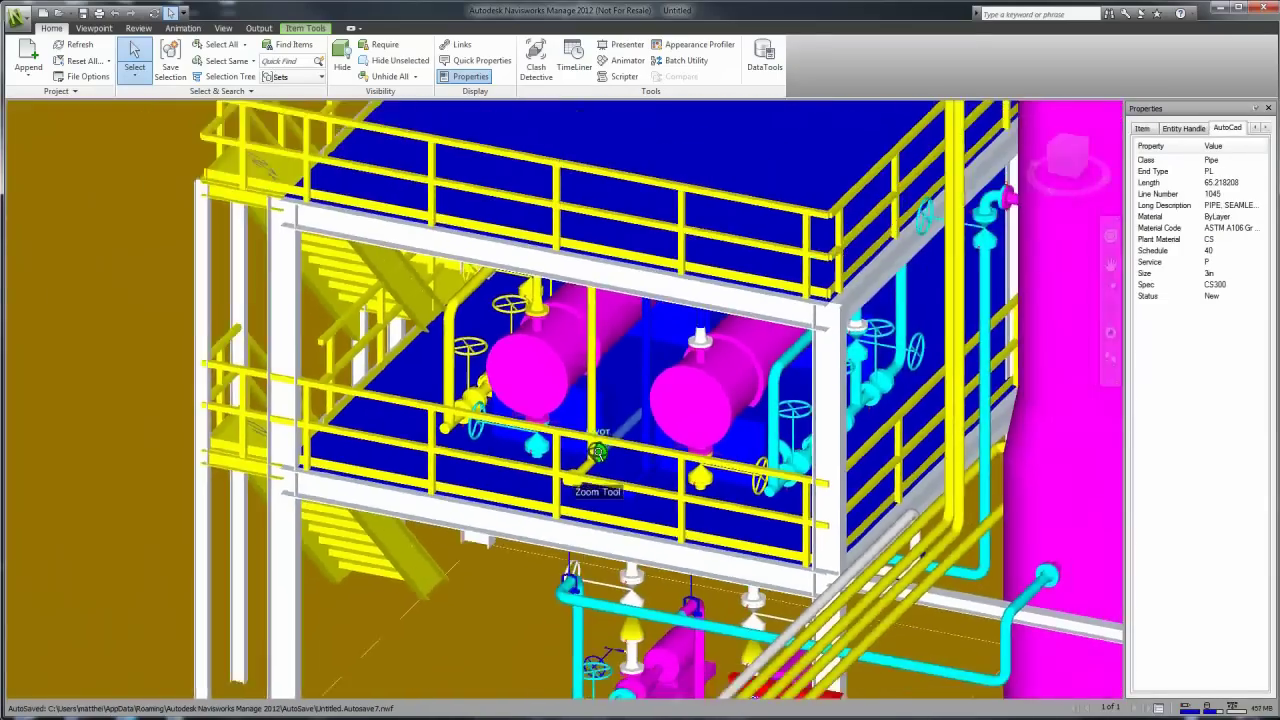
scroll(598, 452, "down", 5)
middle_click_drag(600, 452, 617, 428, "shift")
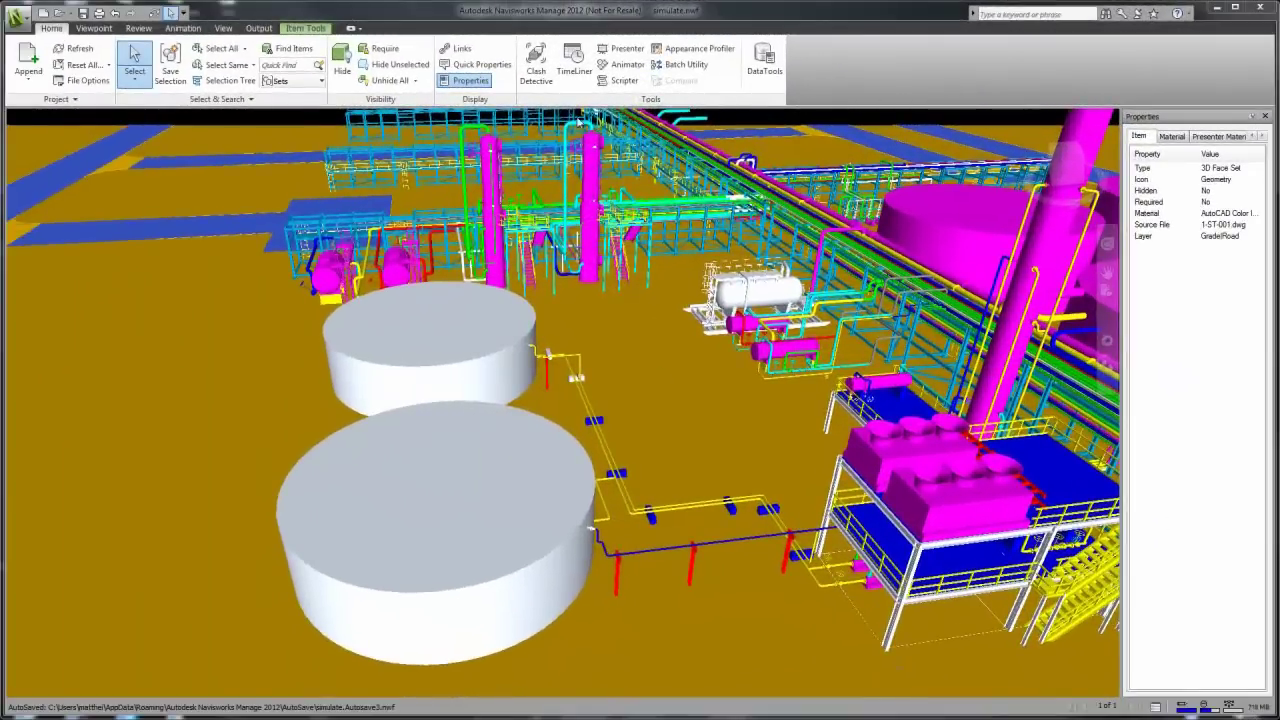
Open the TimeLiner schedule in simulate.nwf and examine the construction tasks, selecting the spans task
left_click(574, 62)
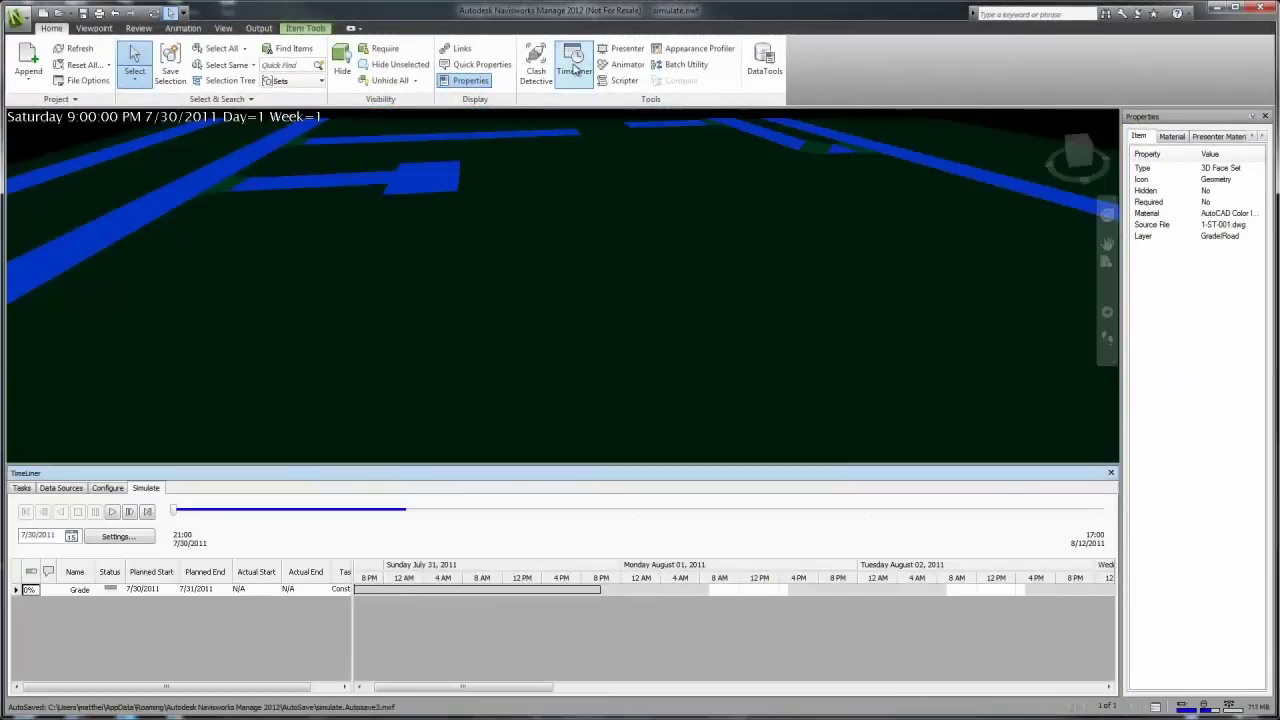
left_click(22, 488)
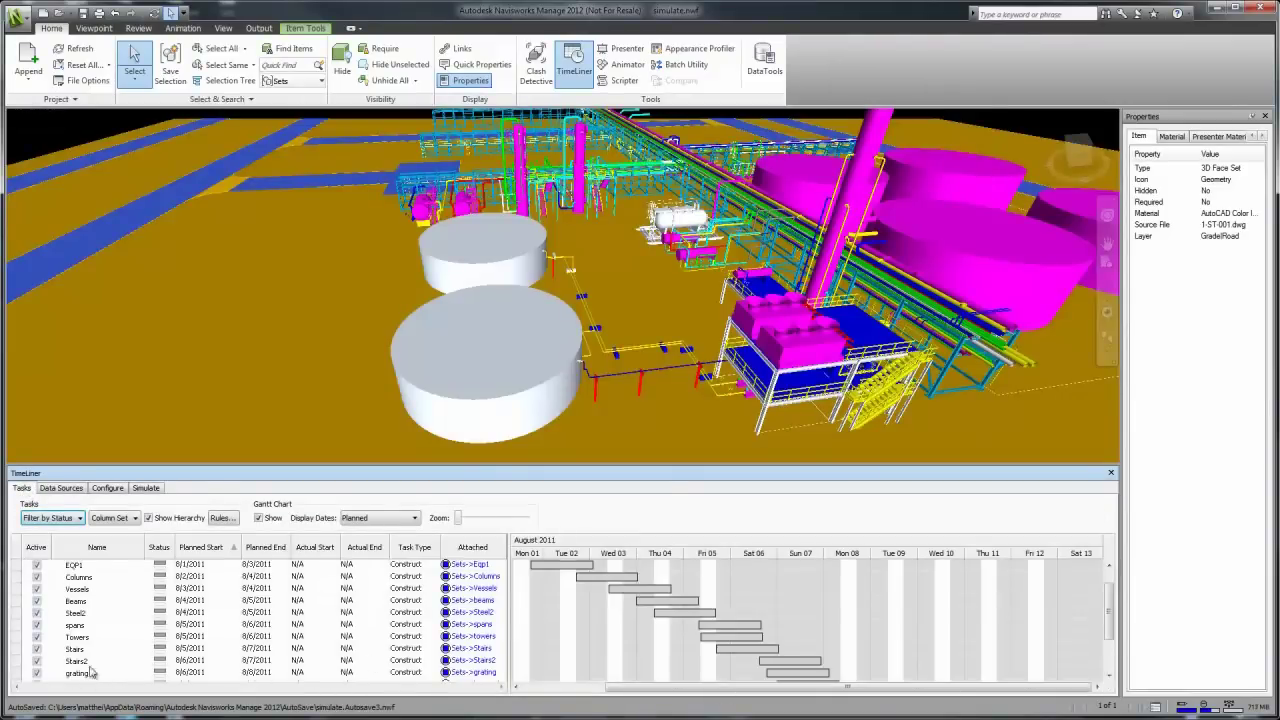
left_click(90, 638)
left_click(90, 625)
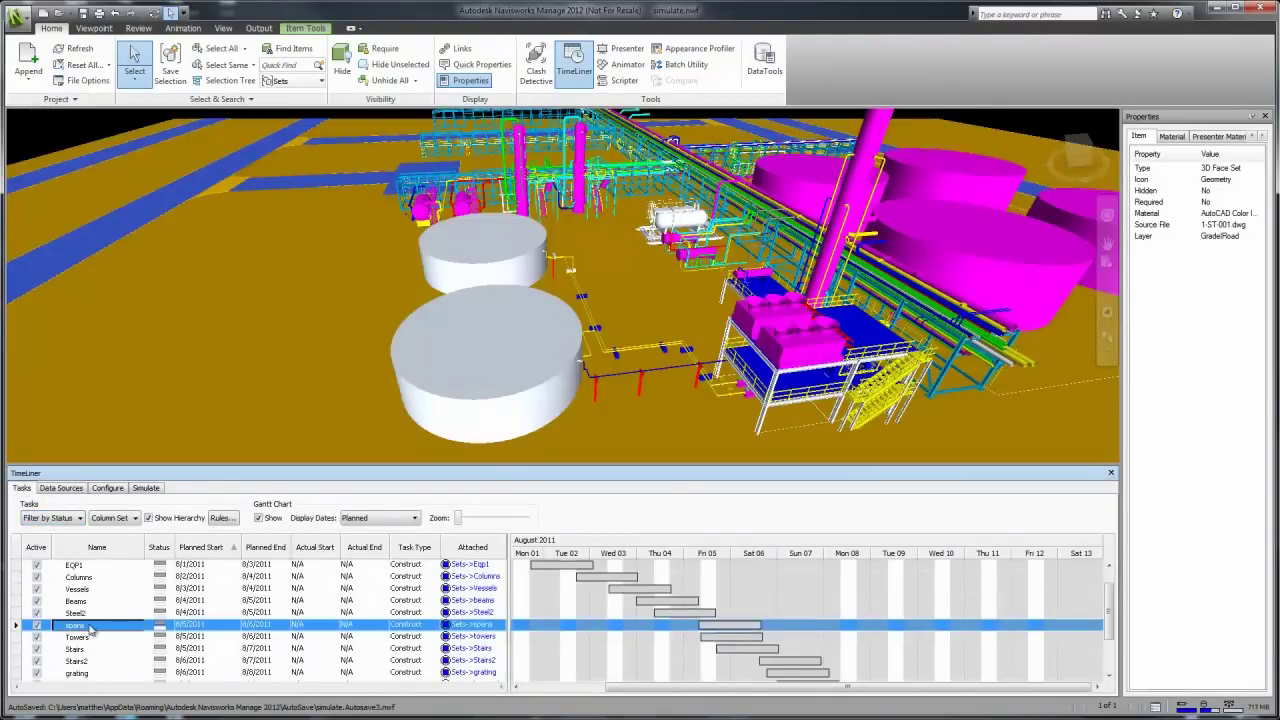
Play the construction simulation through the whole schedule and close the TimeLiner
left_click(146, 488)
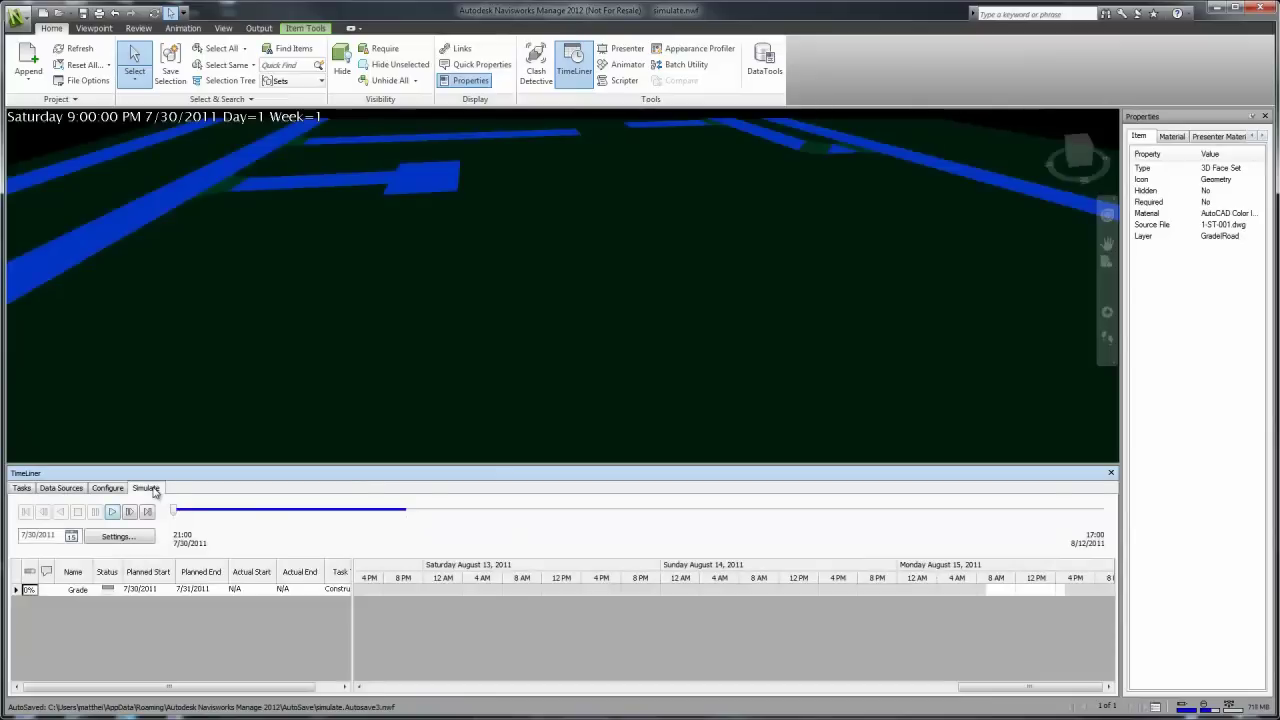
left_click(112, 511)
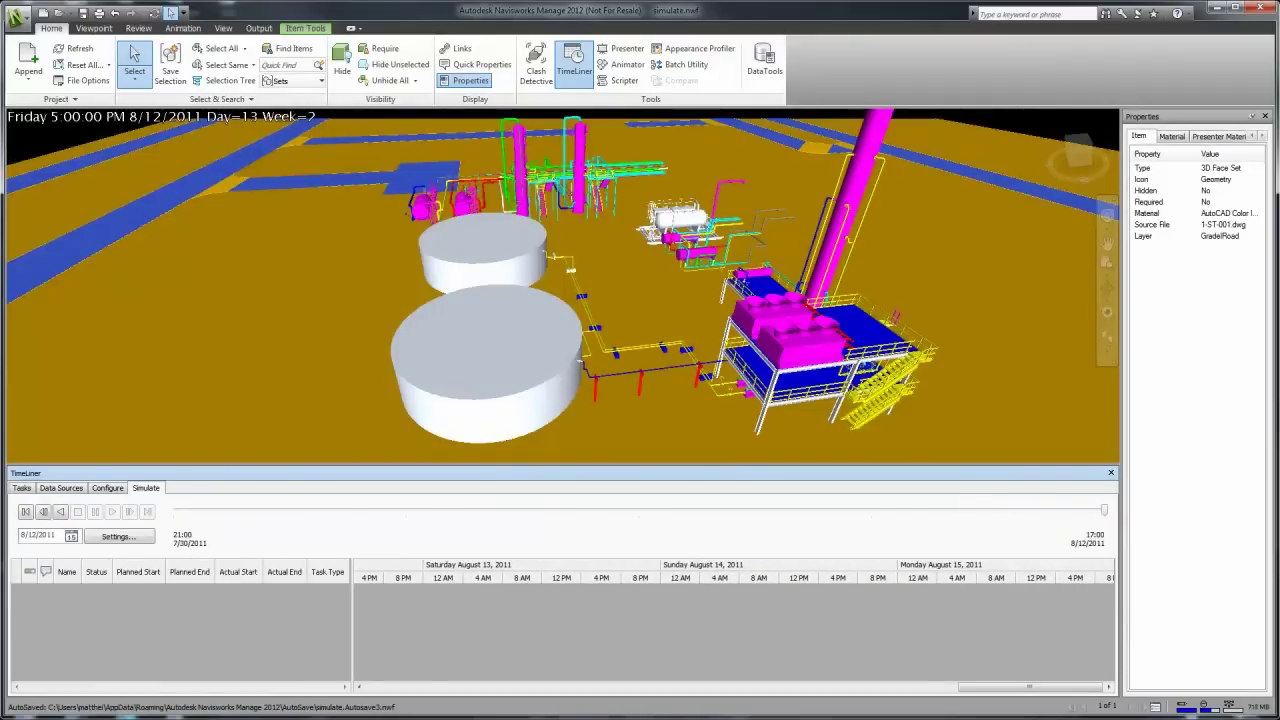
left_click(574, 63)
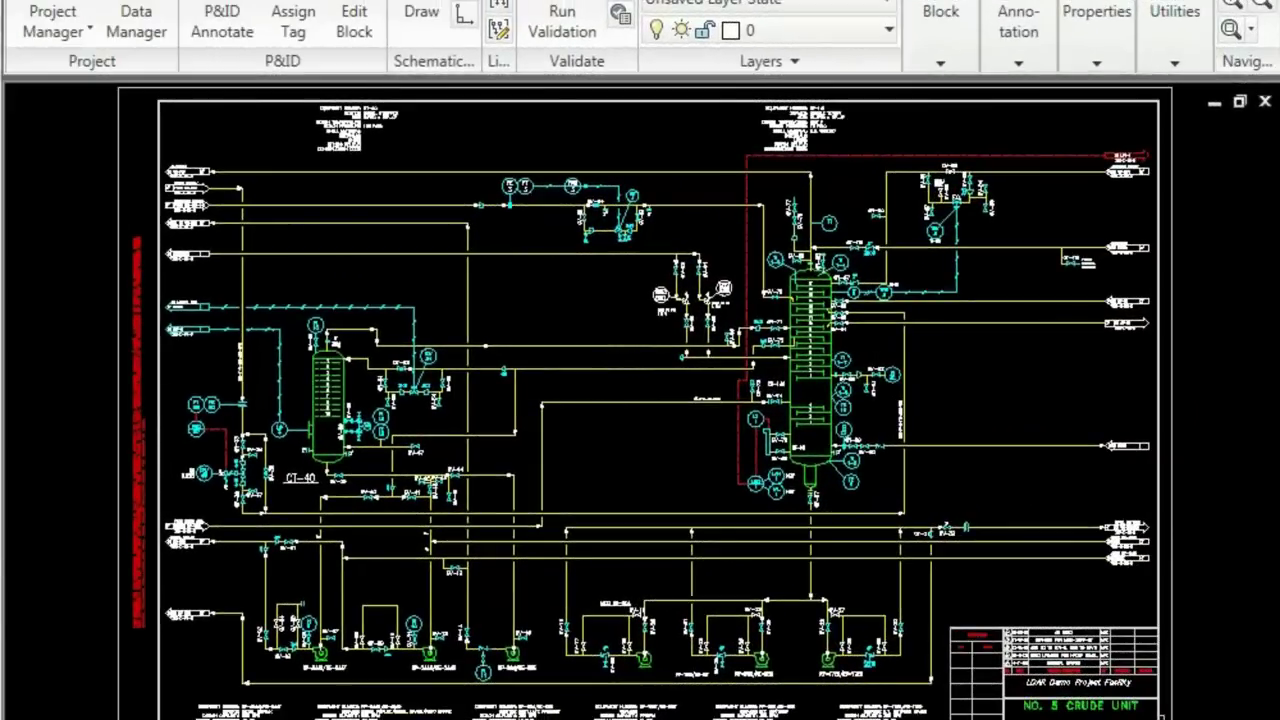
In the P&ID drawing, highlight the streams by colour, and switch to LDAR classification highlighting with Lime light liquid, Blue heavy liquid and Yellow gas vapor
mouse_move(12, 559)
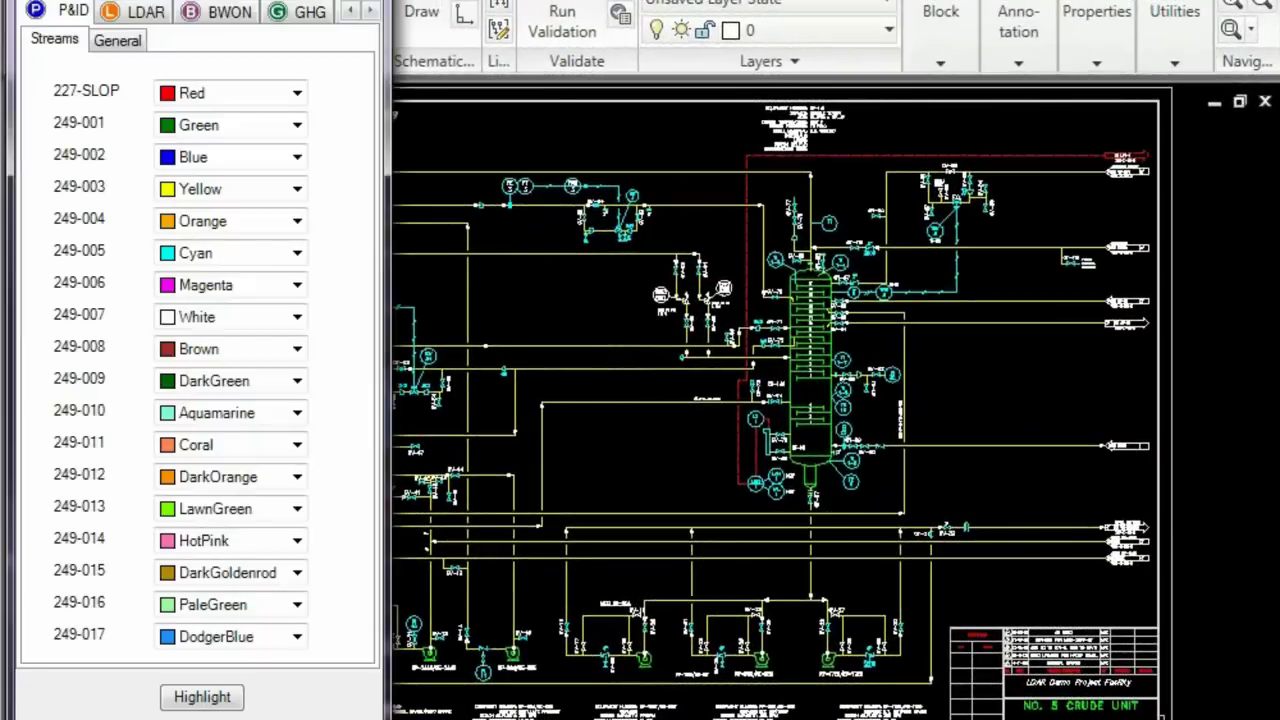
left_click(208, 702)
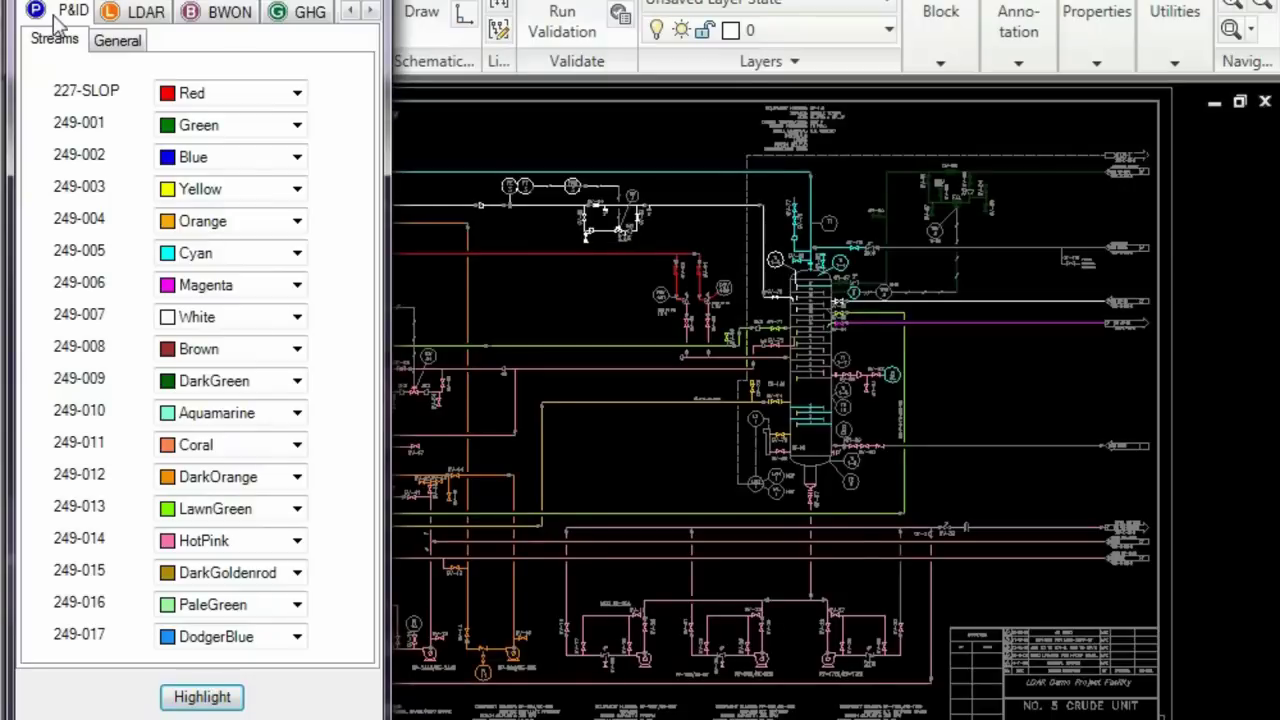
left_click(115, 16)
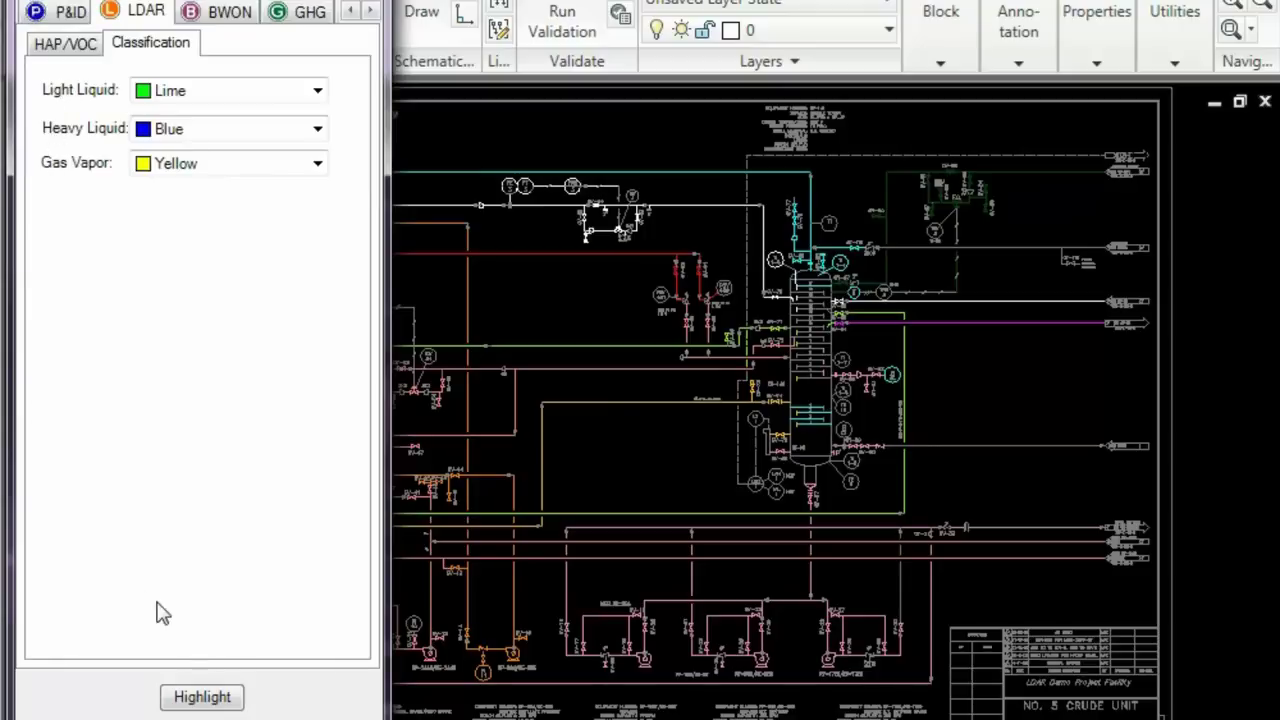
left_click(193, 694)
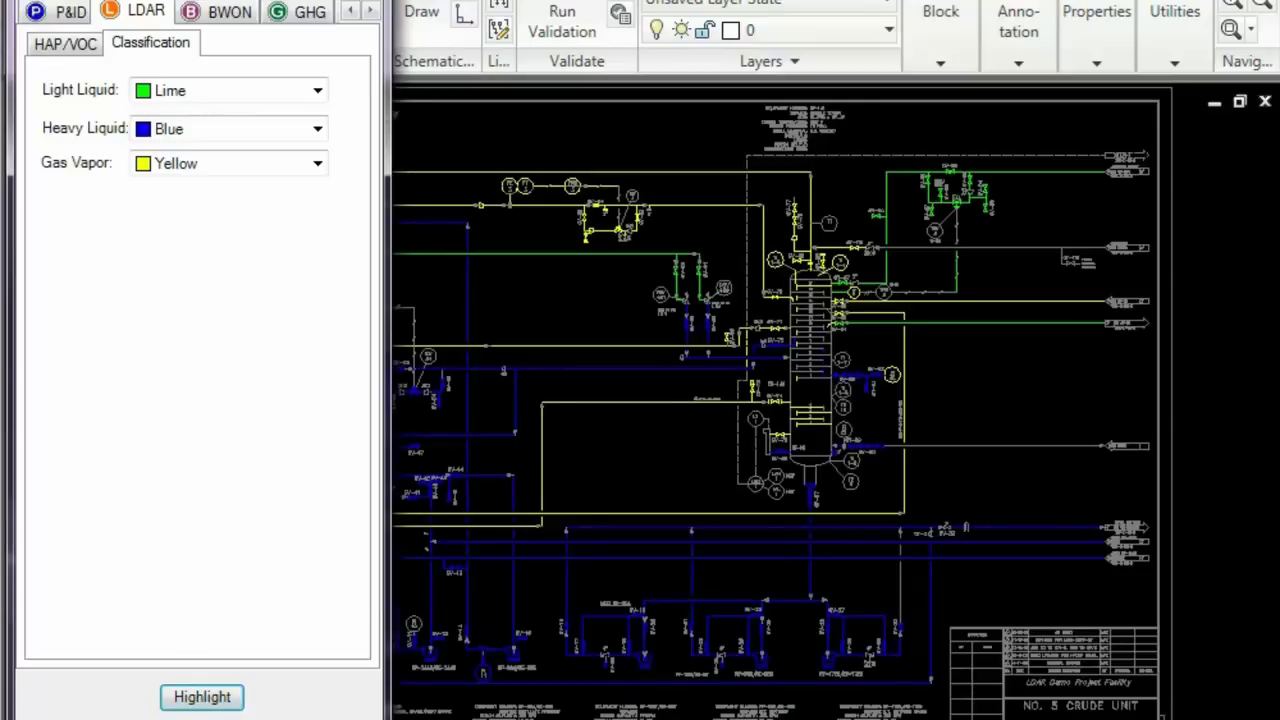
Select the gasoline reflux line beside valve GV-82 to examine its properties
left_click(1156, 130)
left_click(578, 528)
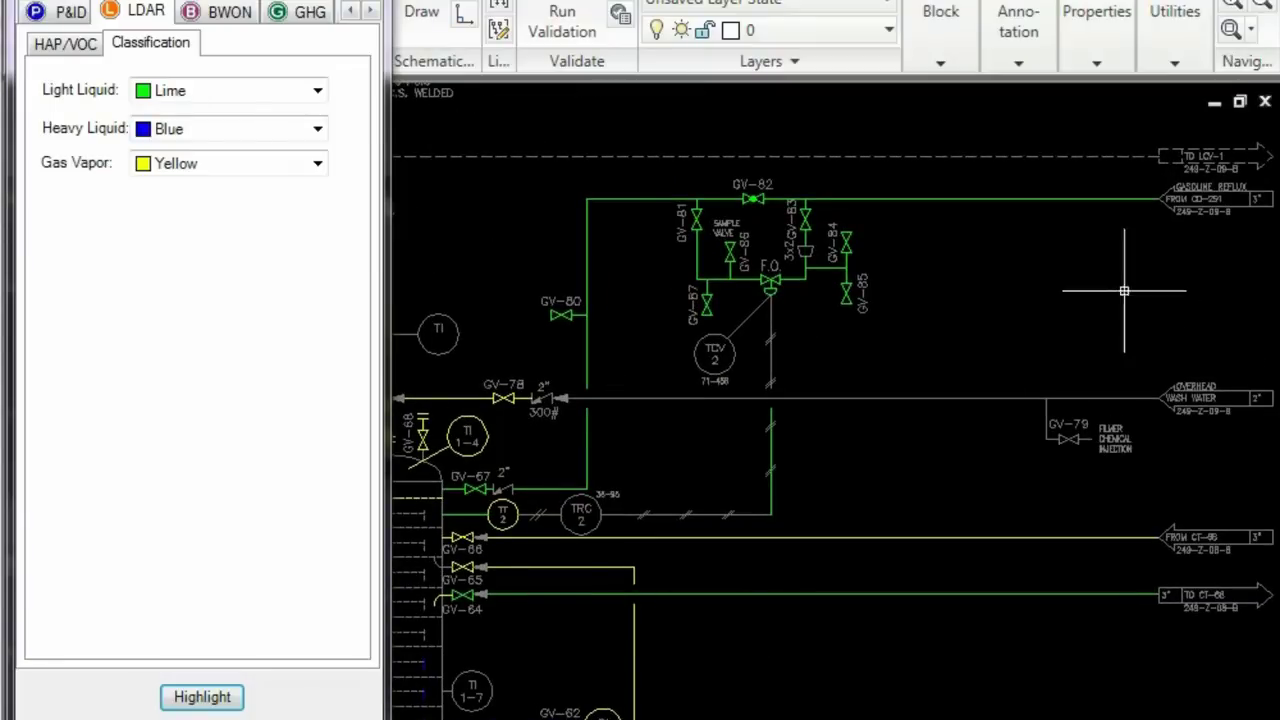
left_click(986, 199)
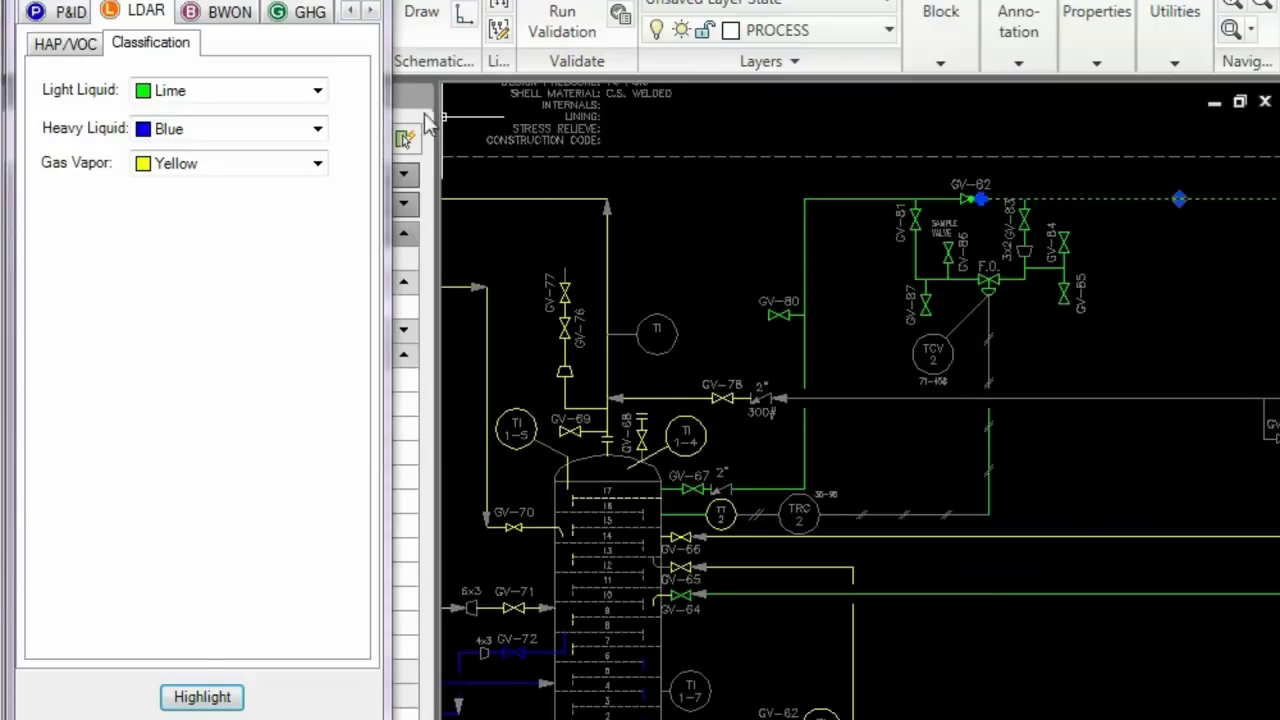
Check the stream assigned to the selected gasoline reflux line segment in its P&ID properties
left_click_drag(364, 2, 78, 18)
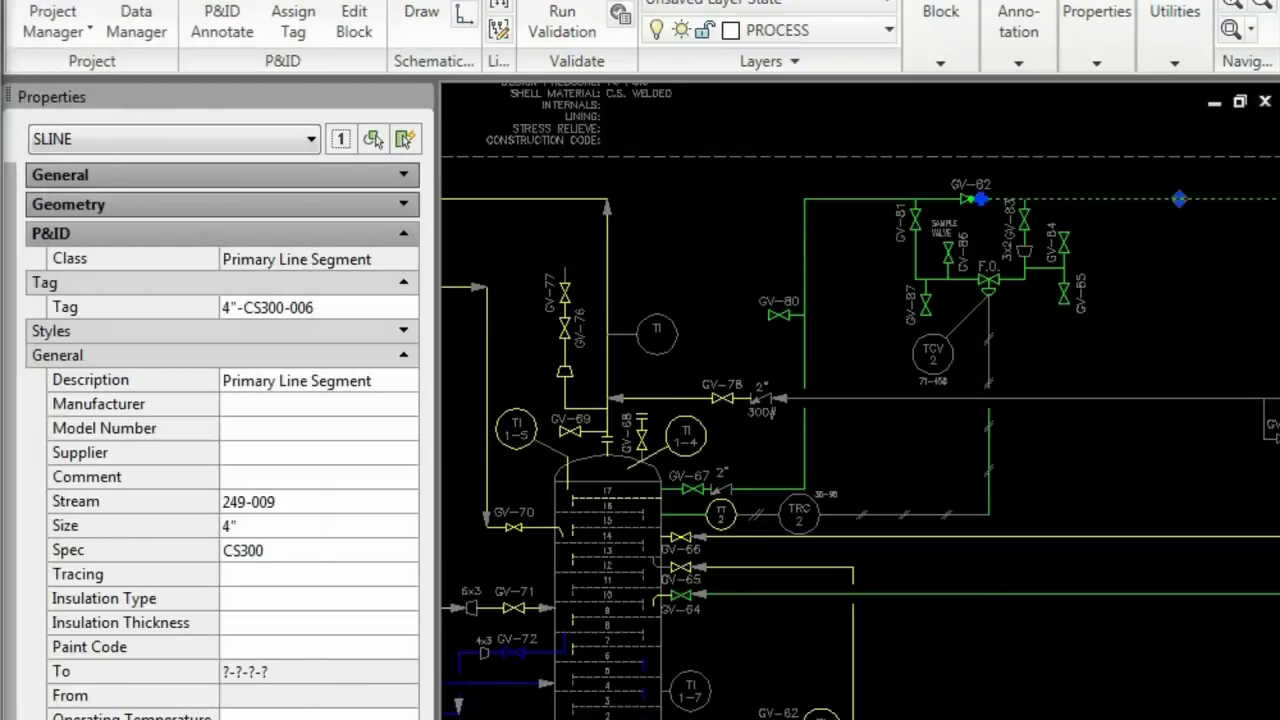
left_click(296, 503)
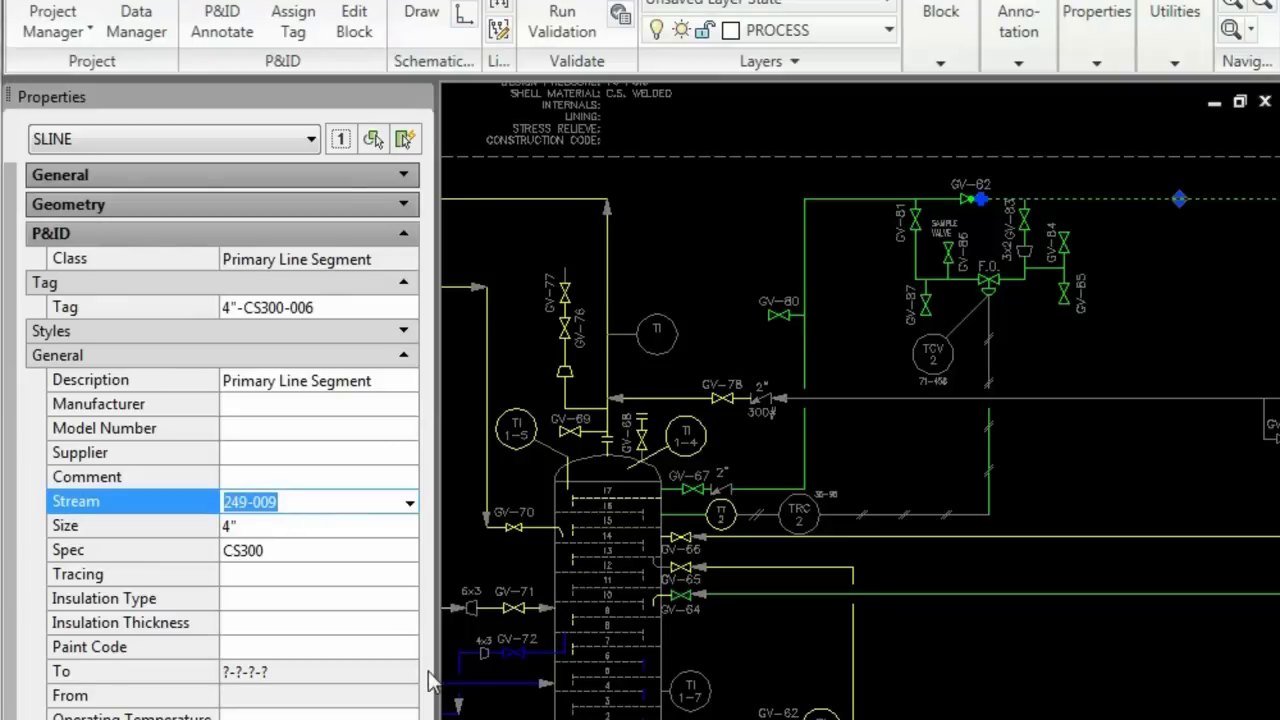
key("End")
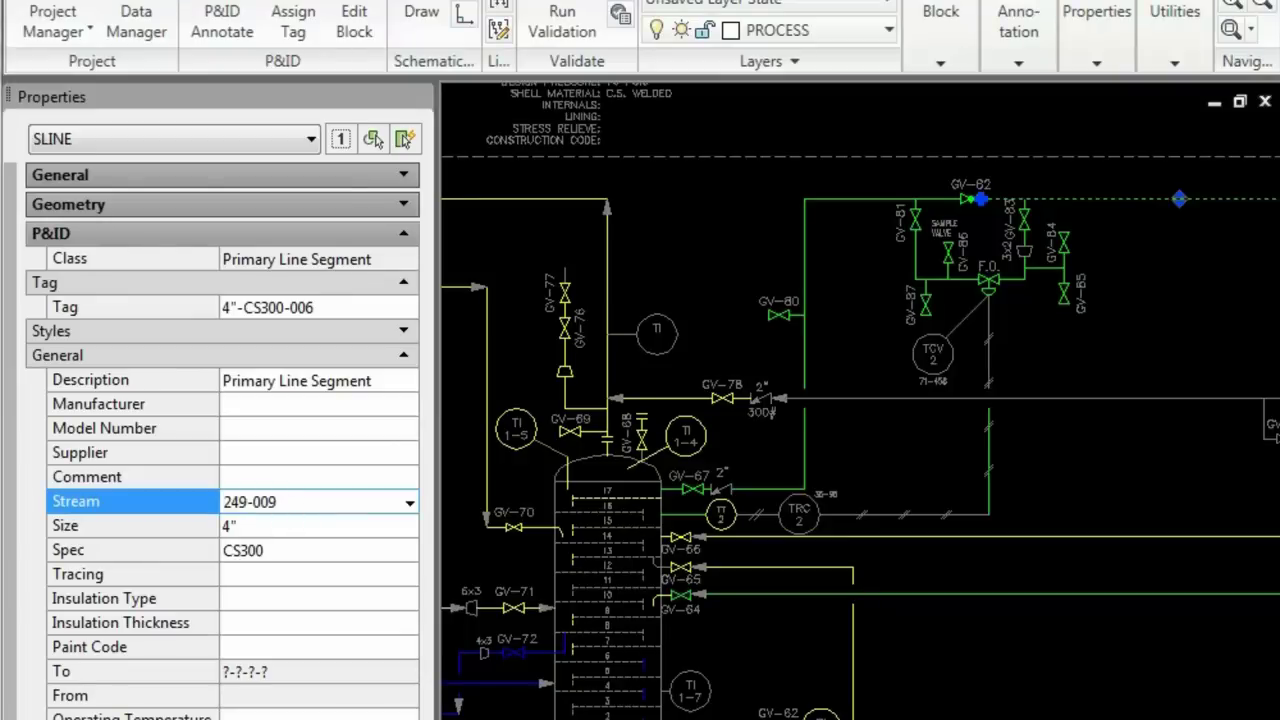
Switch to the Ei Intelligence Control Panel and load stream 249-009 in the Stream Manager
key("alt+Tab")
scroll(330, 706, "down", 5)
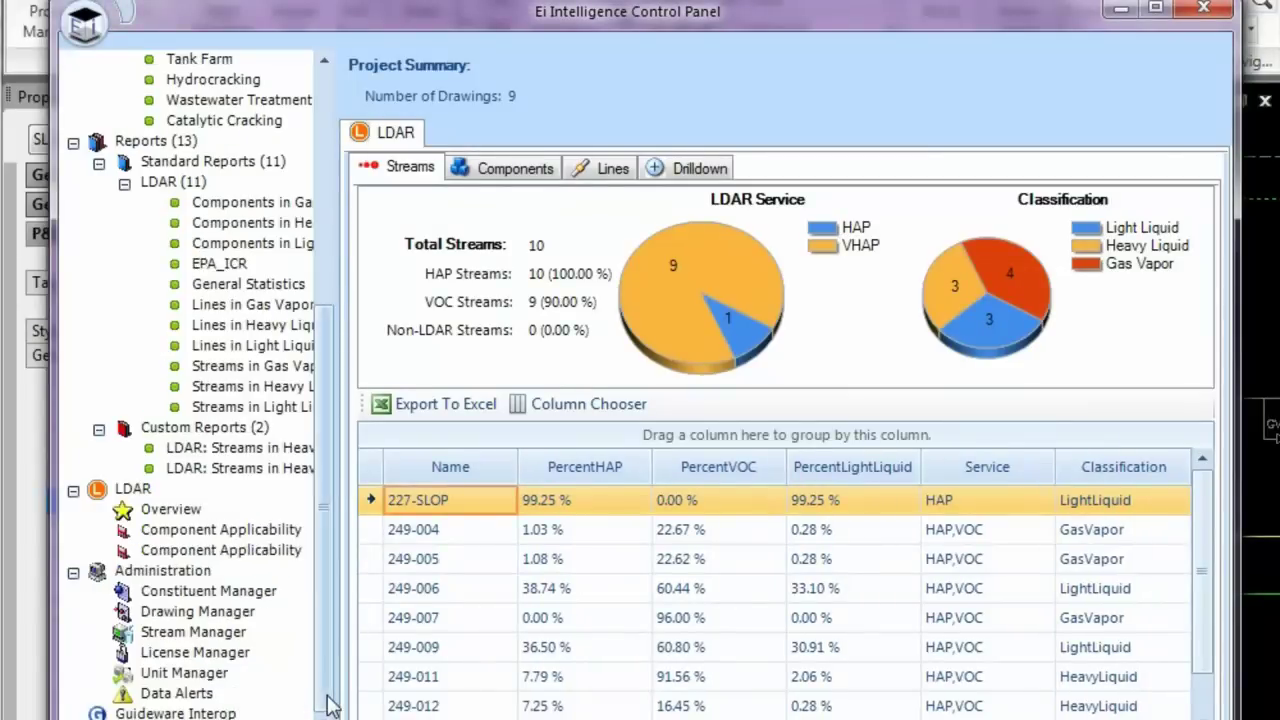
left_click(196, 634)
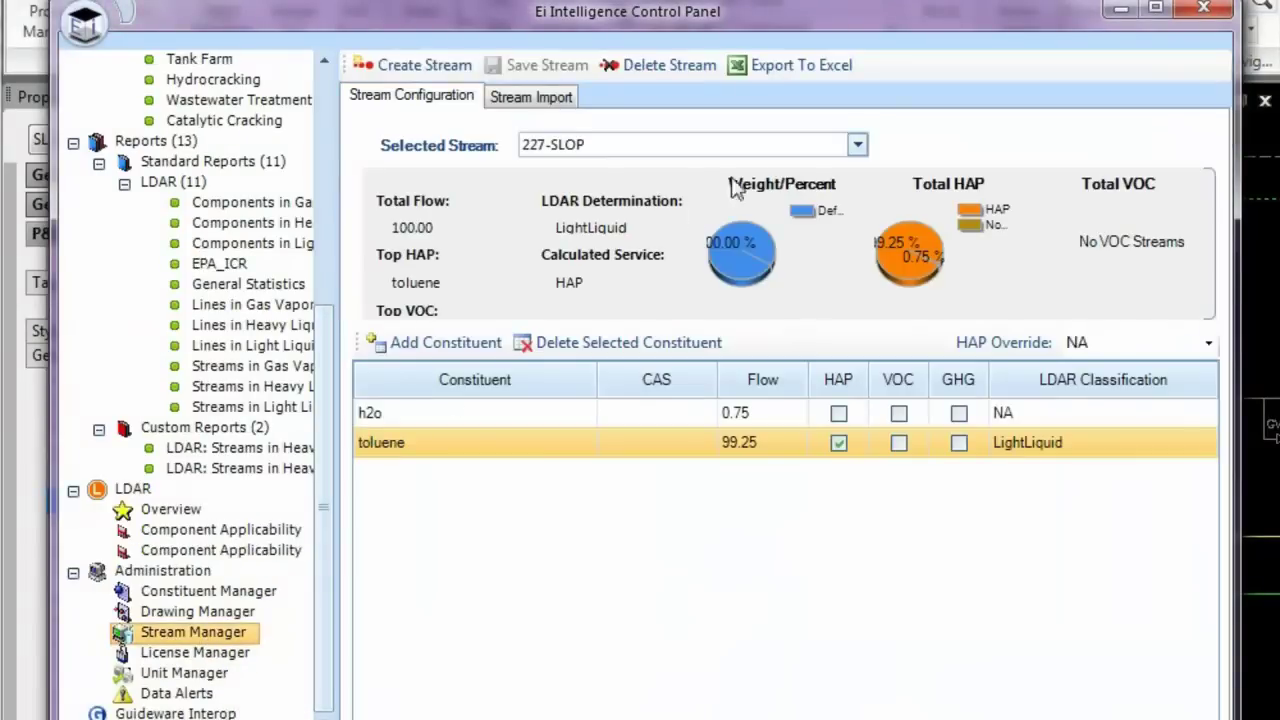
left_click(857, 145)
scroll(851, 294, "down", 3)
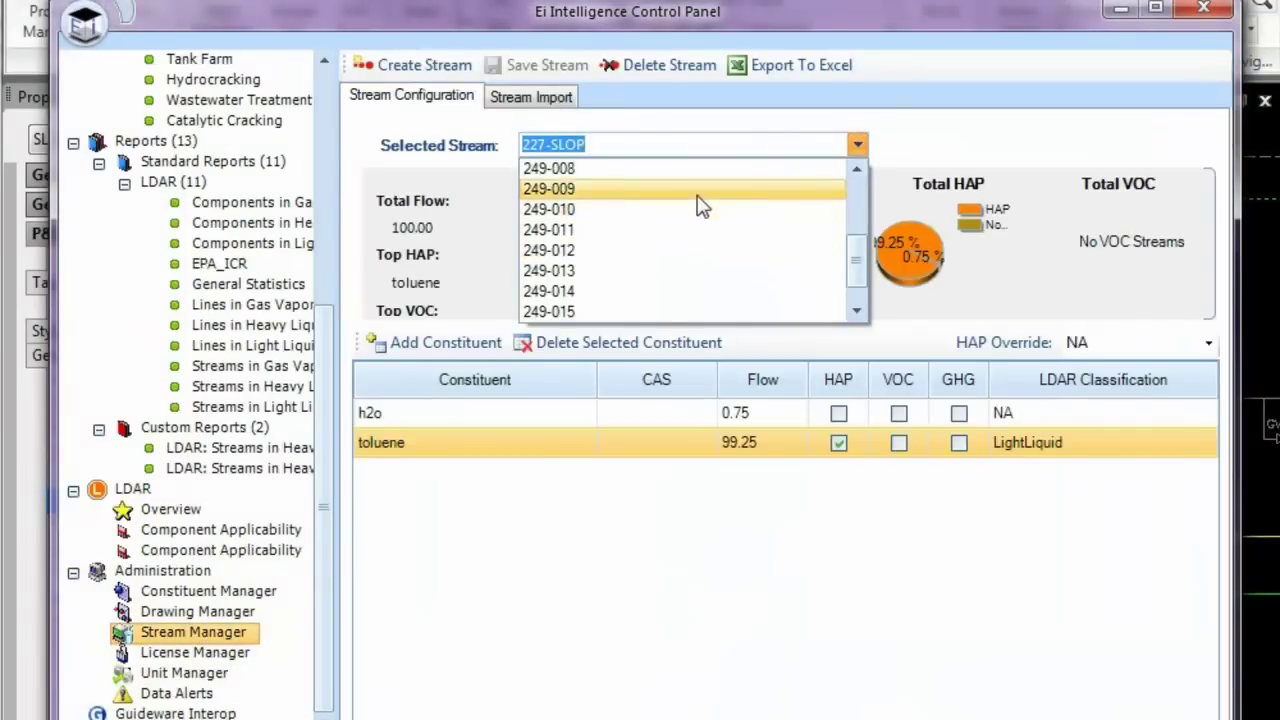
left_click(700, 192)
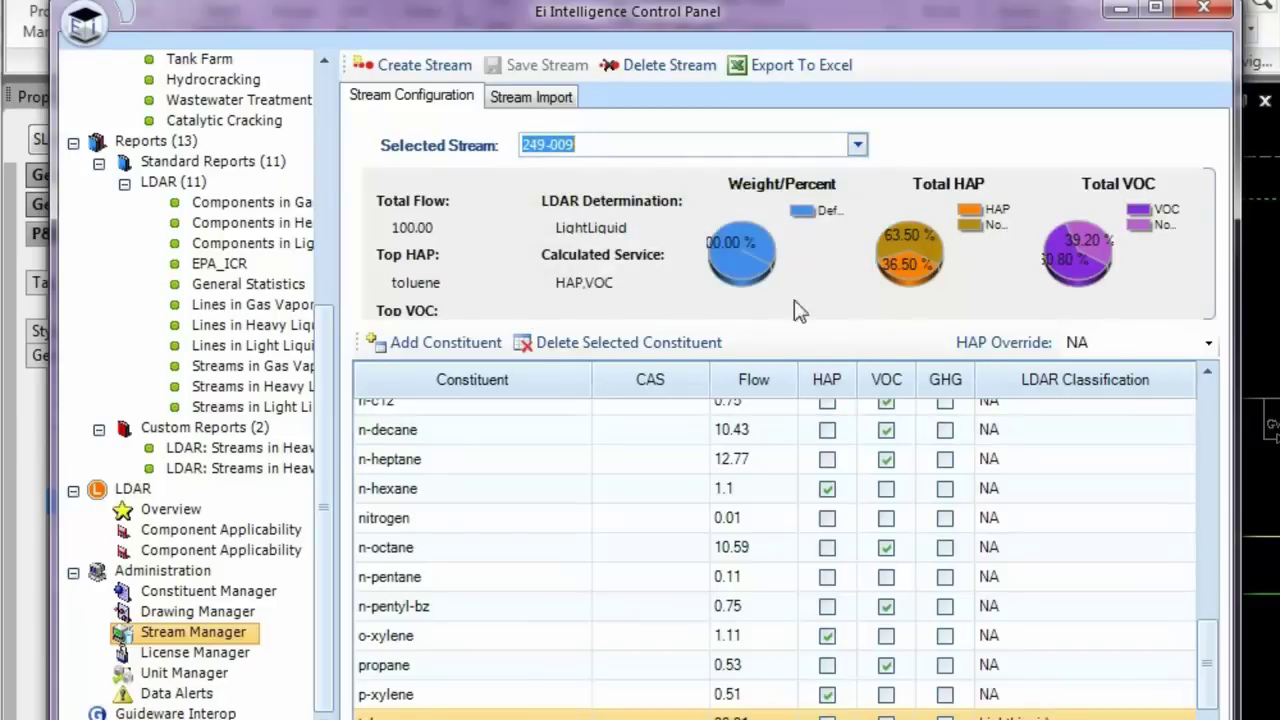
Set the HAP override of stream 249-009 to Heavy Liquid, save the stream and close the control panel
left_click(1208, 343)
left_click(1166, 410)
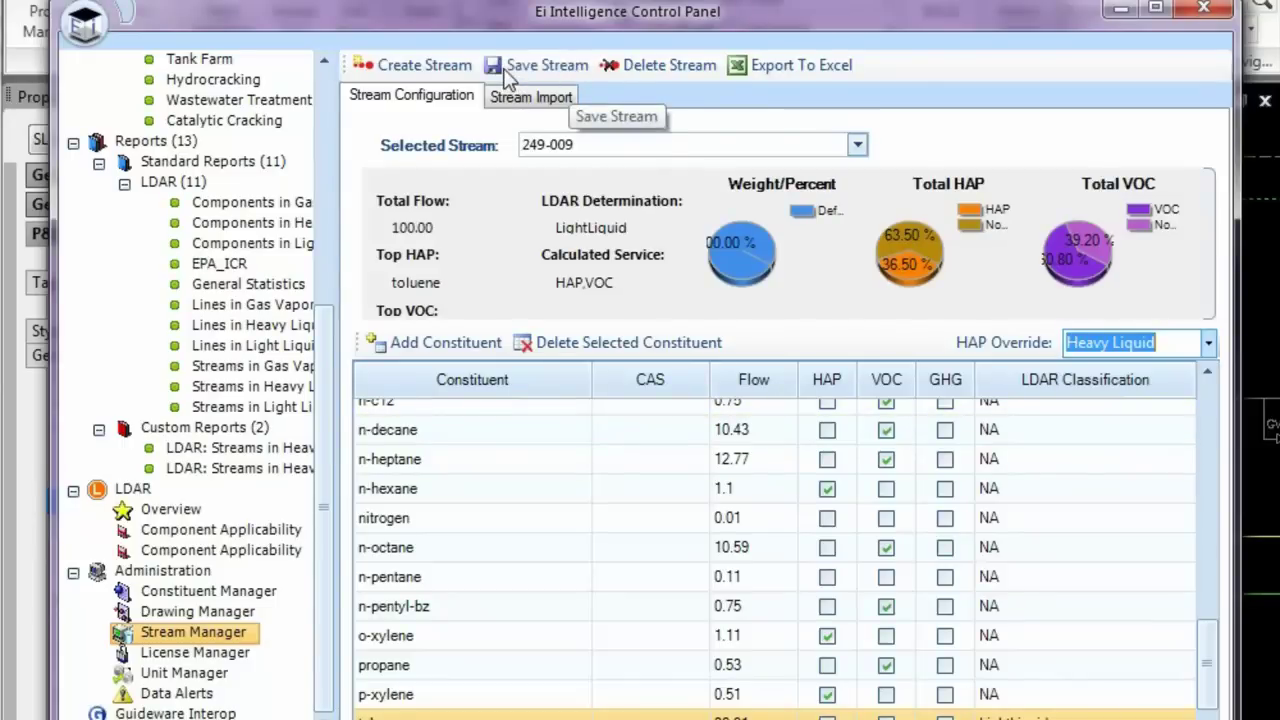
left_click(508, 68)
left_click(1203, 8)
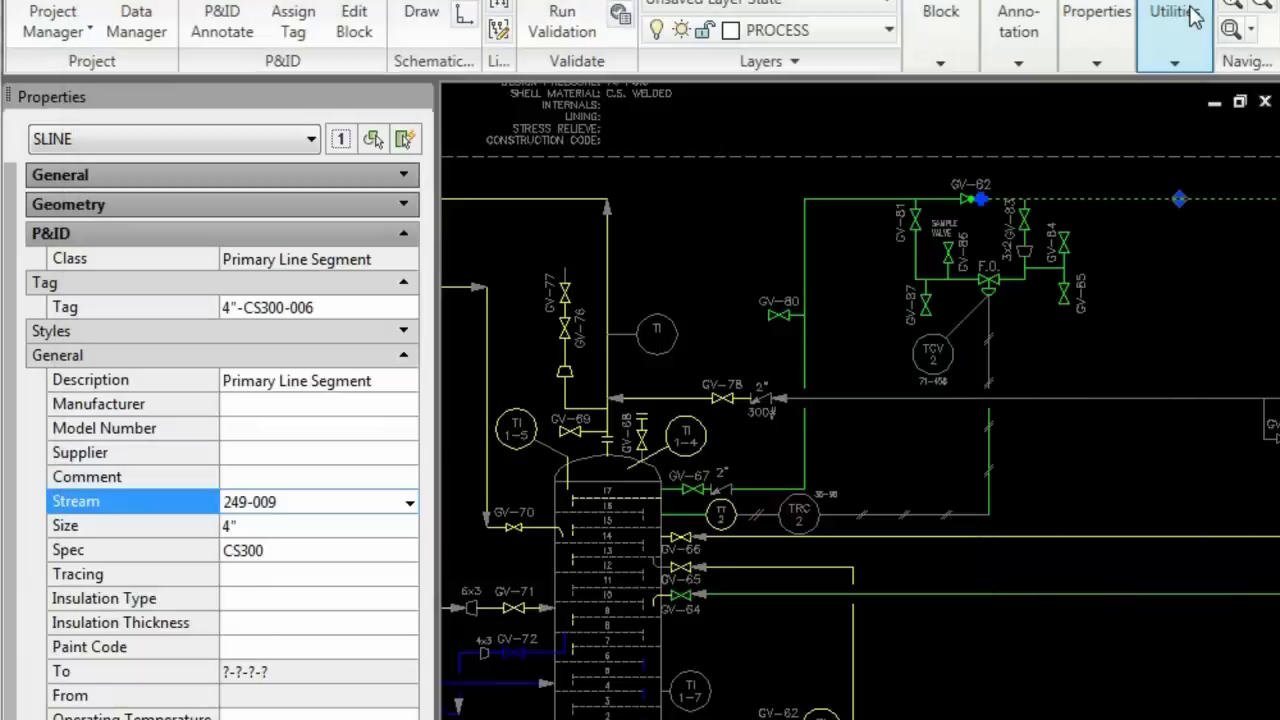
Close the line's properties and reapply the LDAR classification highlighting to the P&ID drawing
left_click(424, 97)
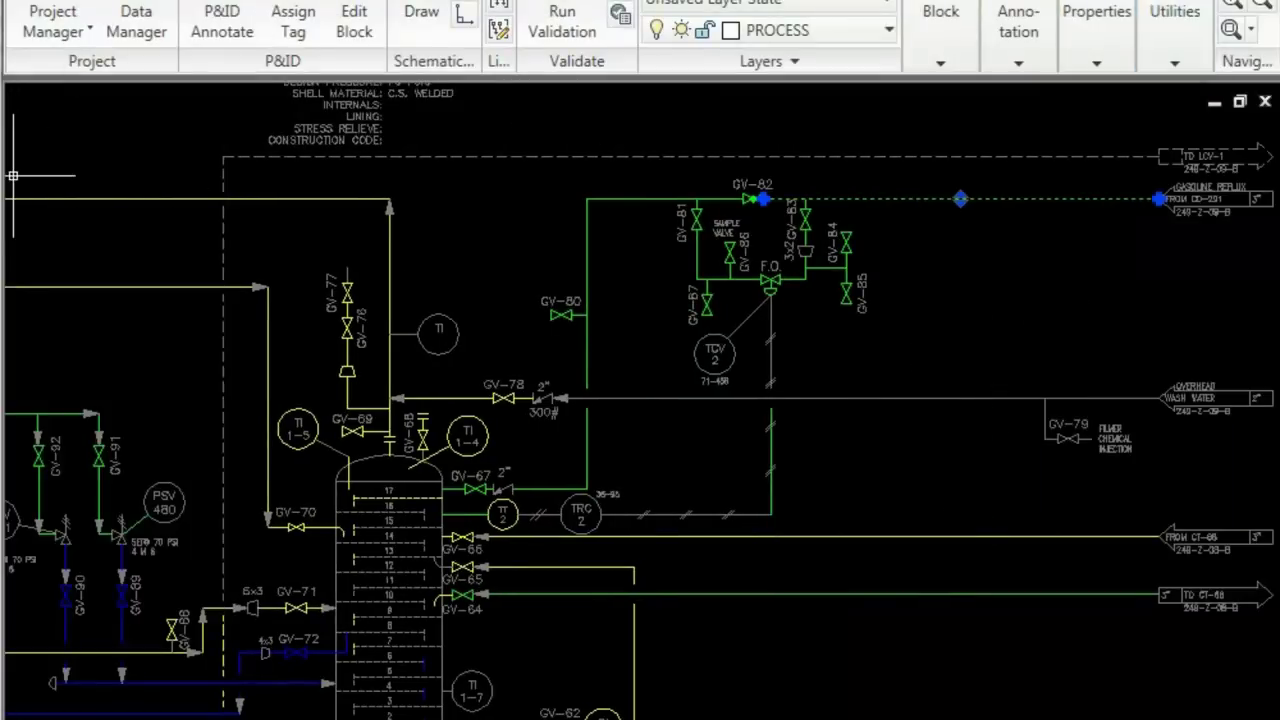
left_click_drag(0, 20, 272, 54)
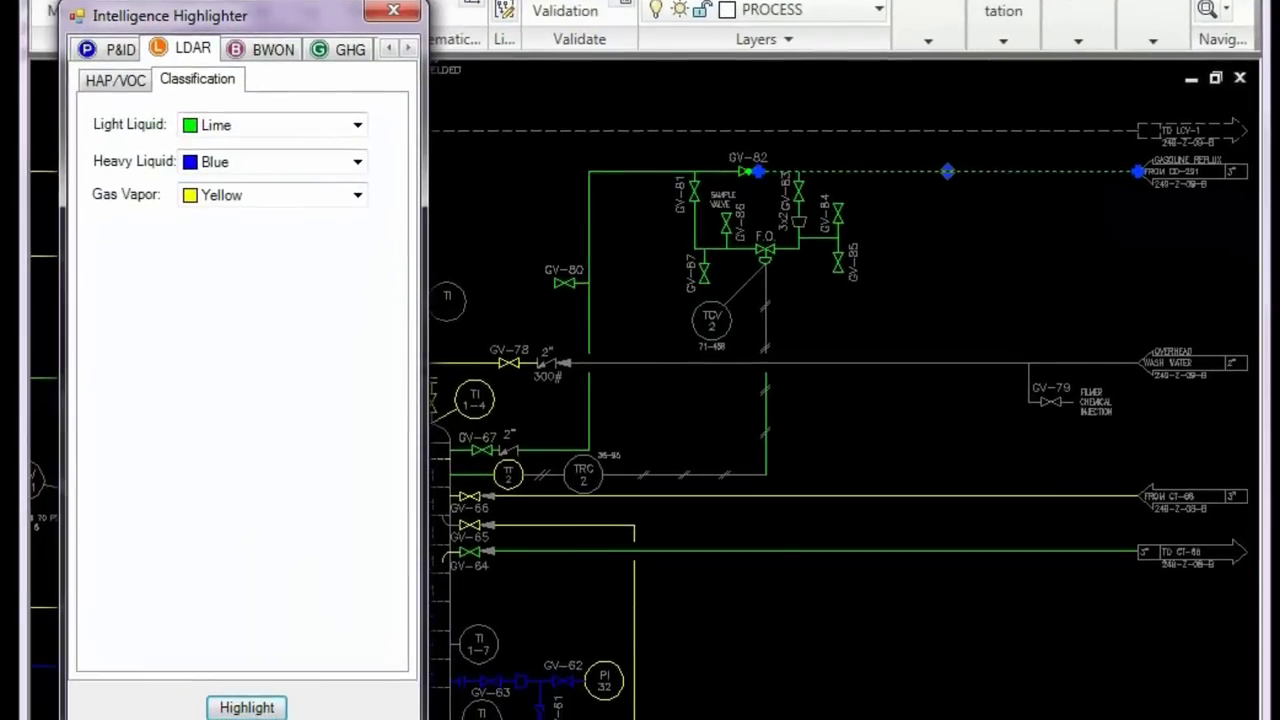
left_click(232, 708)
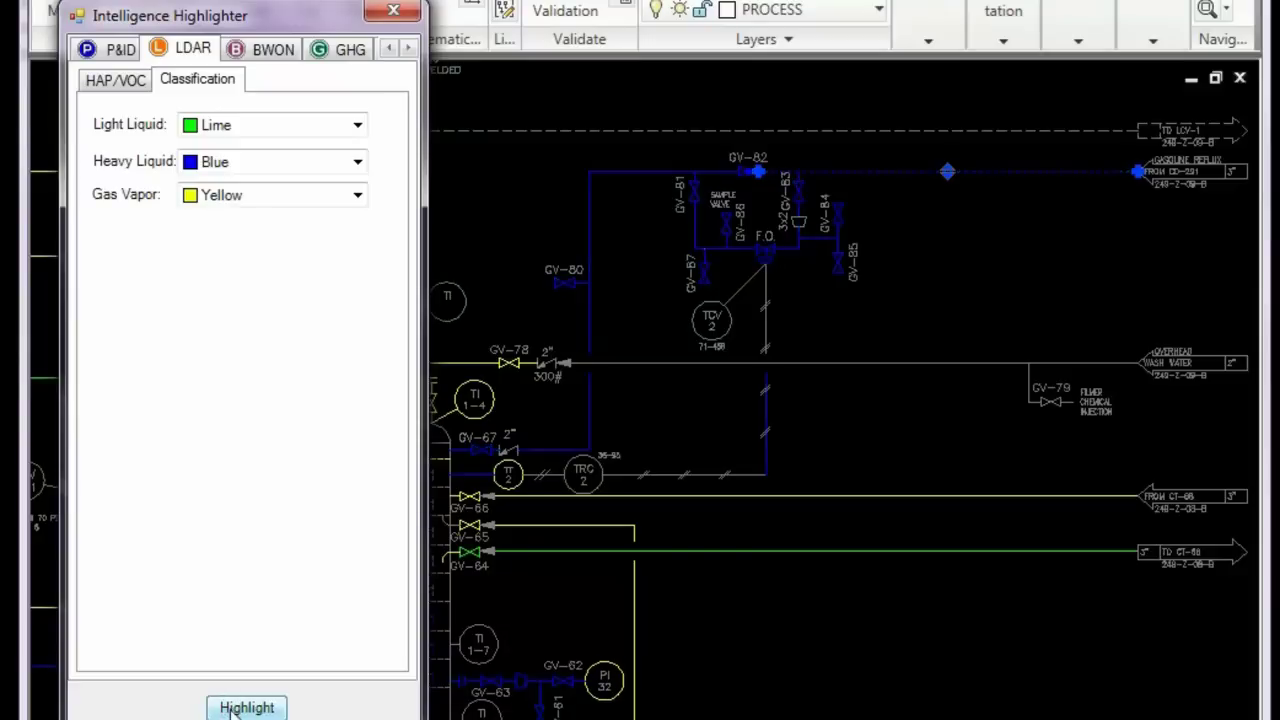